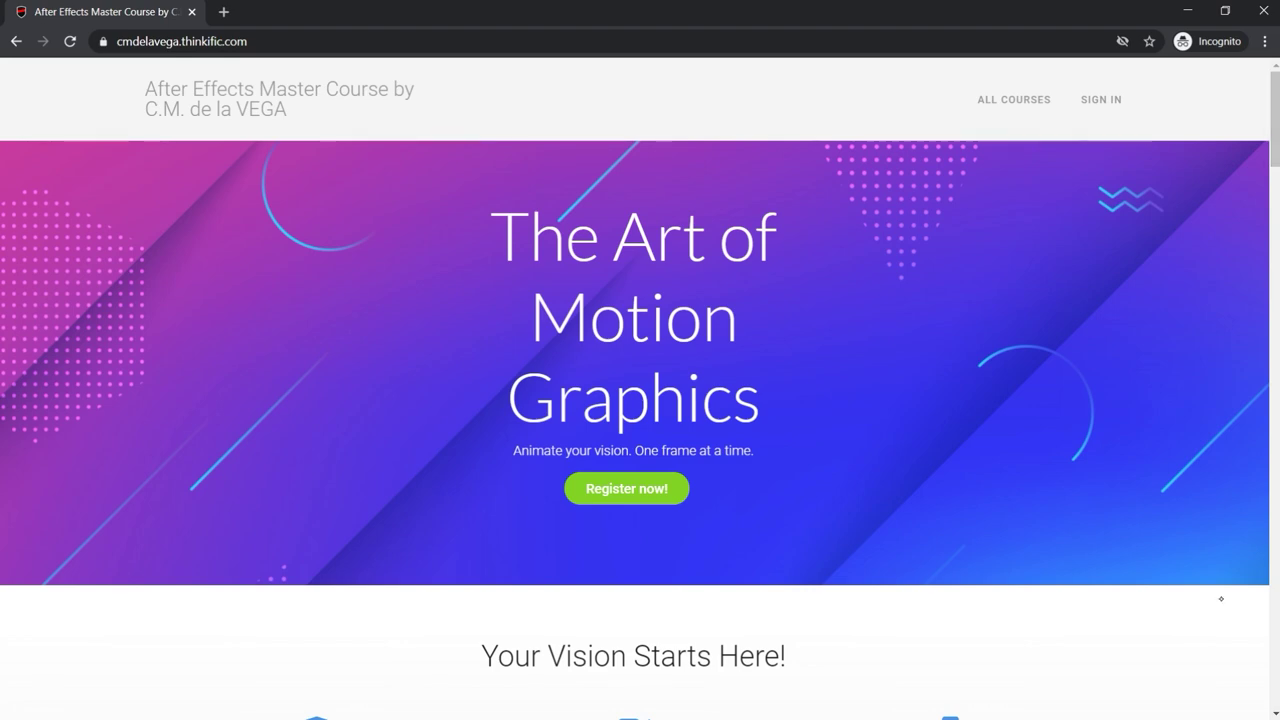
{"action": "scroll", "coordinate": [640, 400], "scroll_direction": "down", "scroll_amount": 2}
{"action": "scroll", "coordinate": [640, 400], "scroll_direction": "down", "scroll_amount": 10}
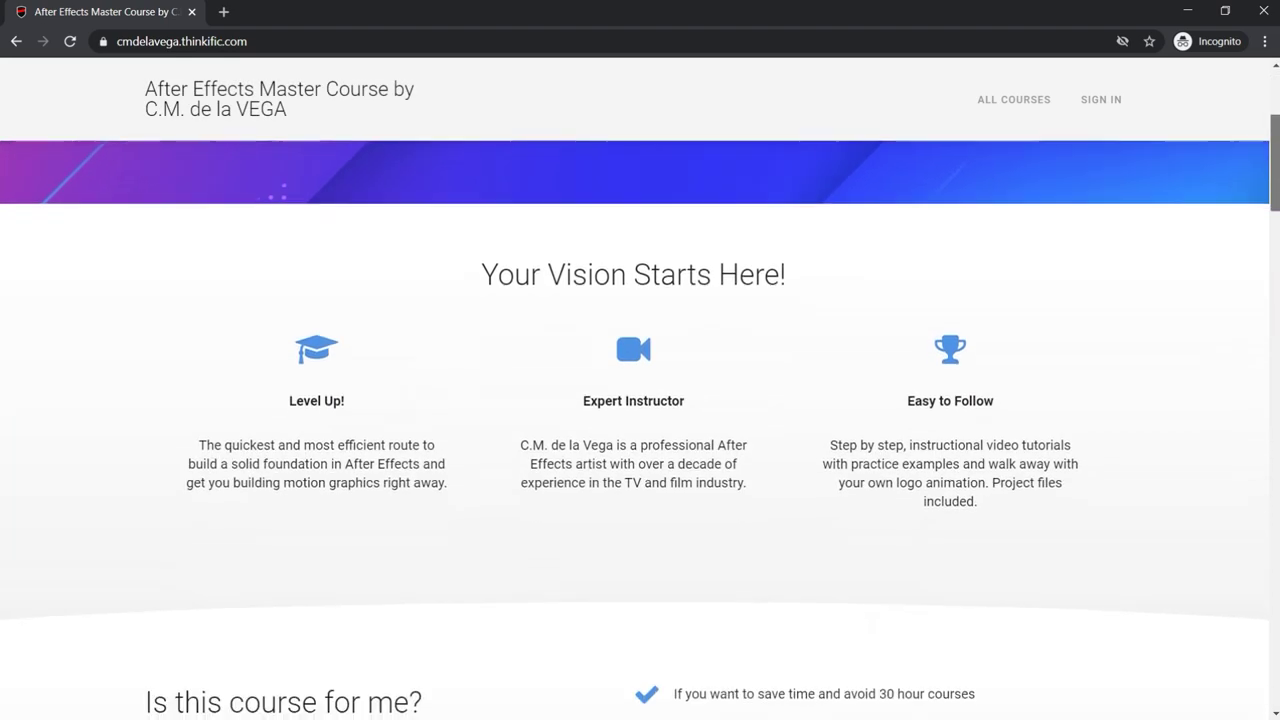
{"action": "scroll", "coordinate": [640, 400], "scroll_direction": "down", "scroll_amount": 8}
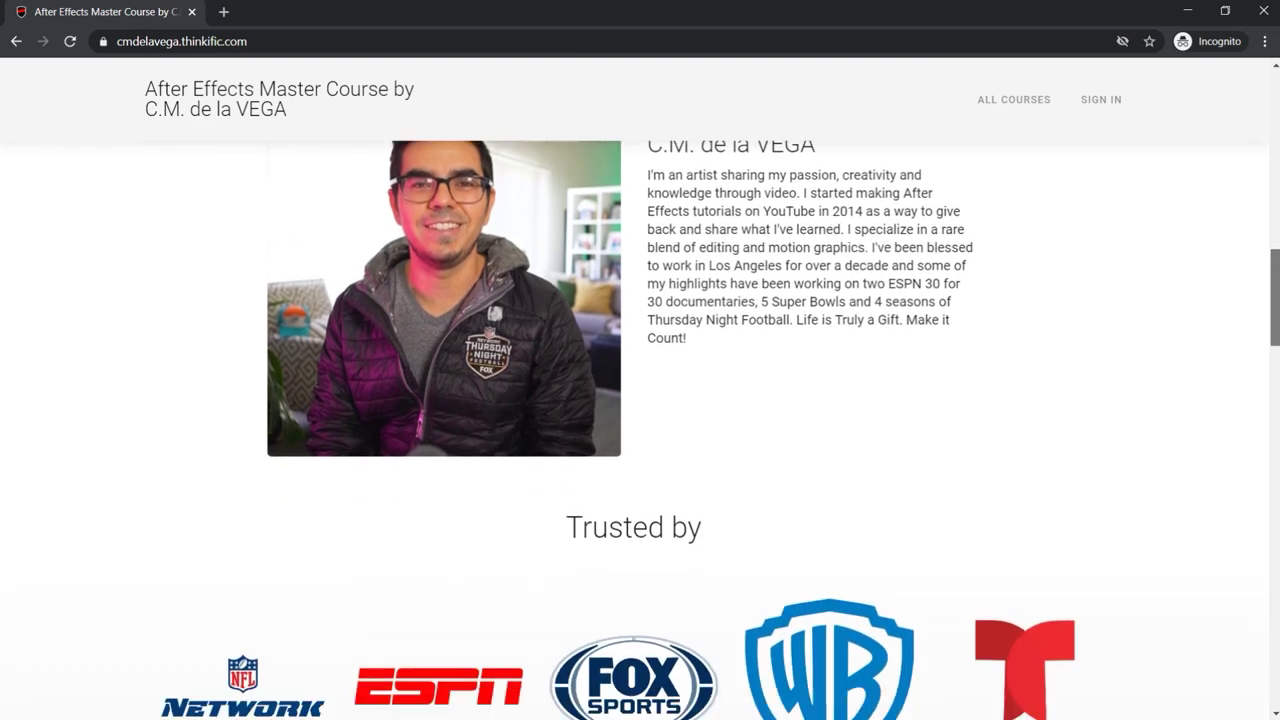
{"action": "scroll", "coordinate": [1220, 598], "scroll_direction": "down", "scroll_amount": 1}
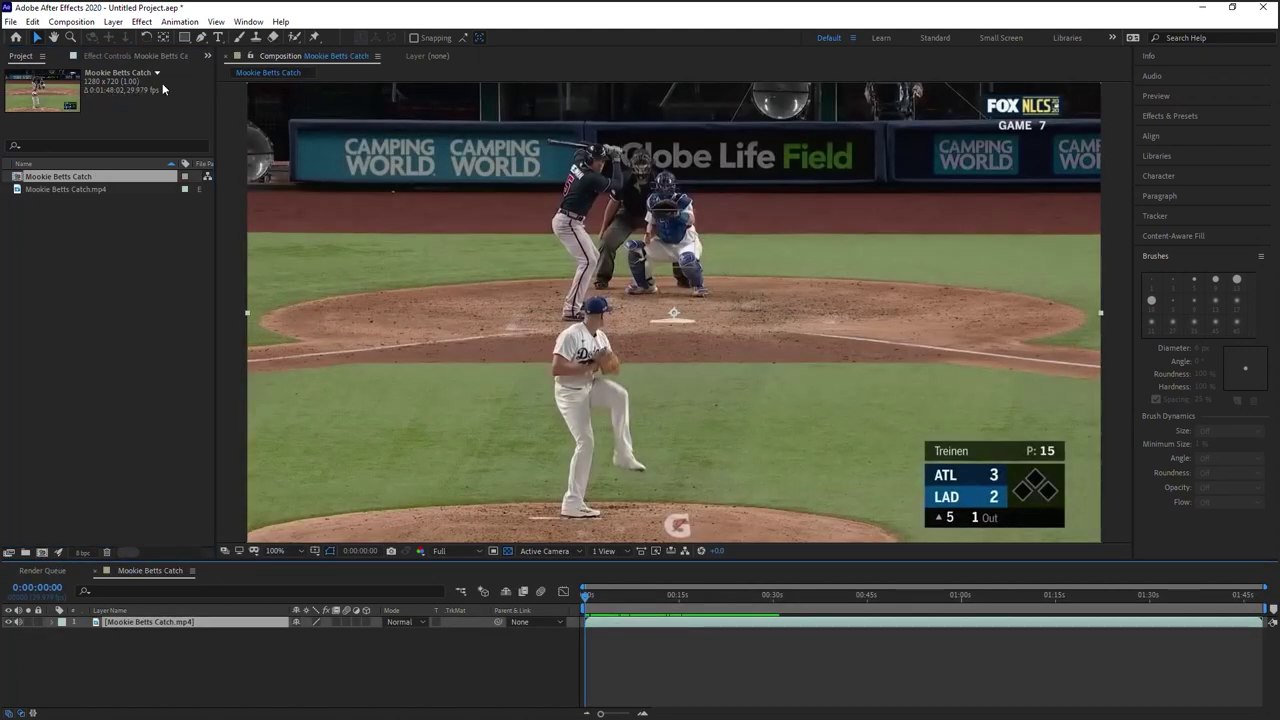
Set the start of the composition's work area to 0:00:25:00
{"action": "left_click_drag", "start_coordinate": [1224, 597], "coordinate": [744, 598]}
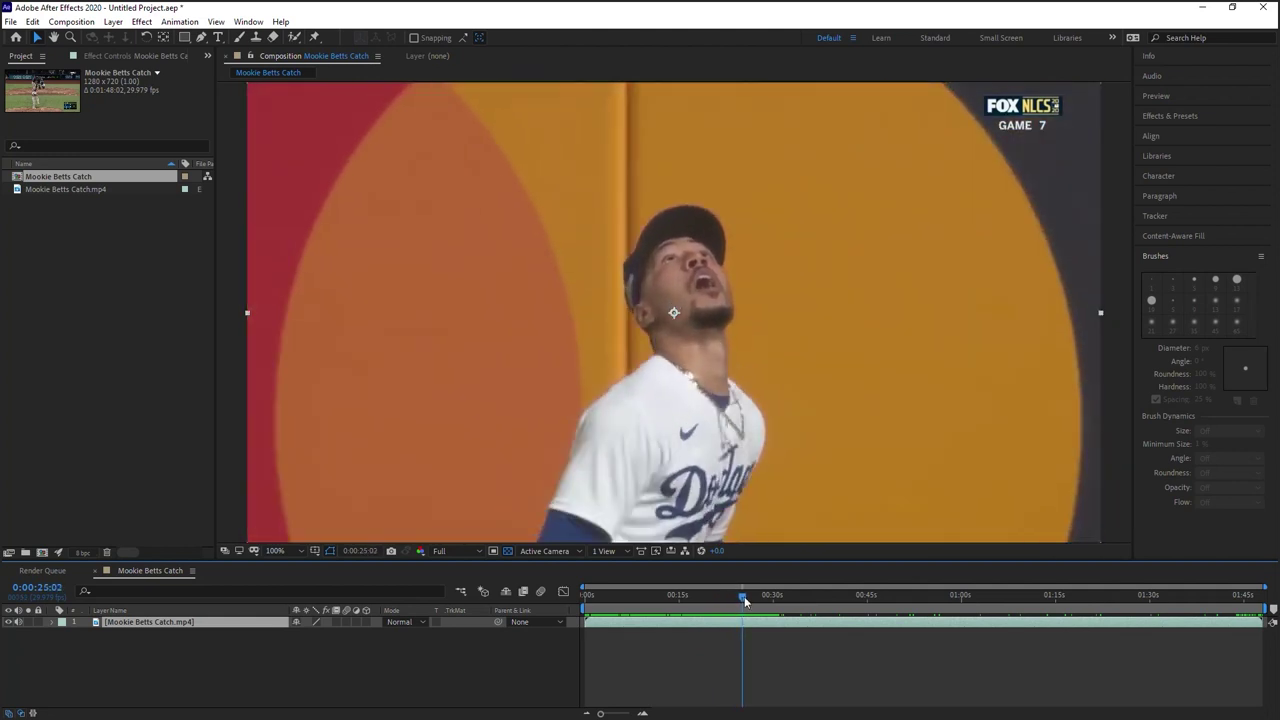
{"action": "key", "text": "Page_Up"}
{"action": "key", "text": "Page_Up"}
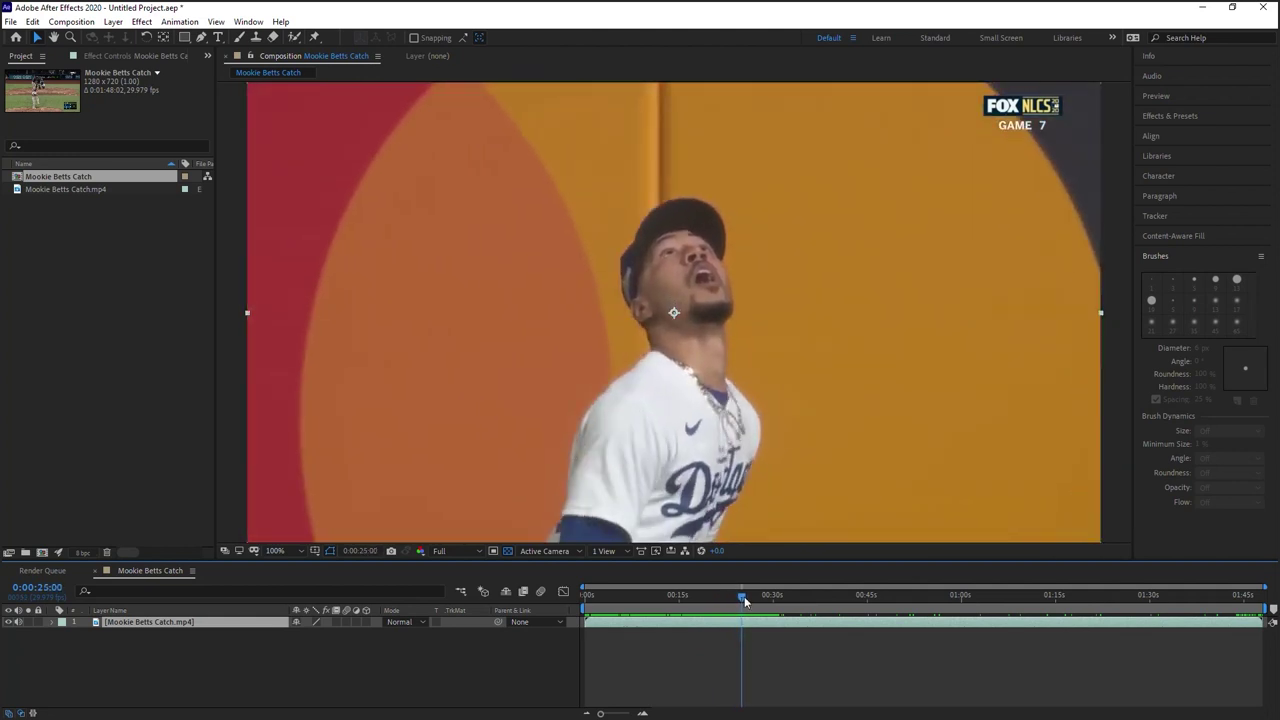
{"action": "key", "text": "b"}
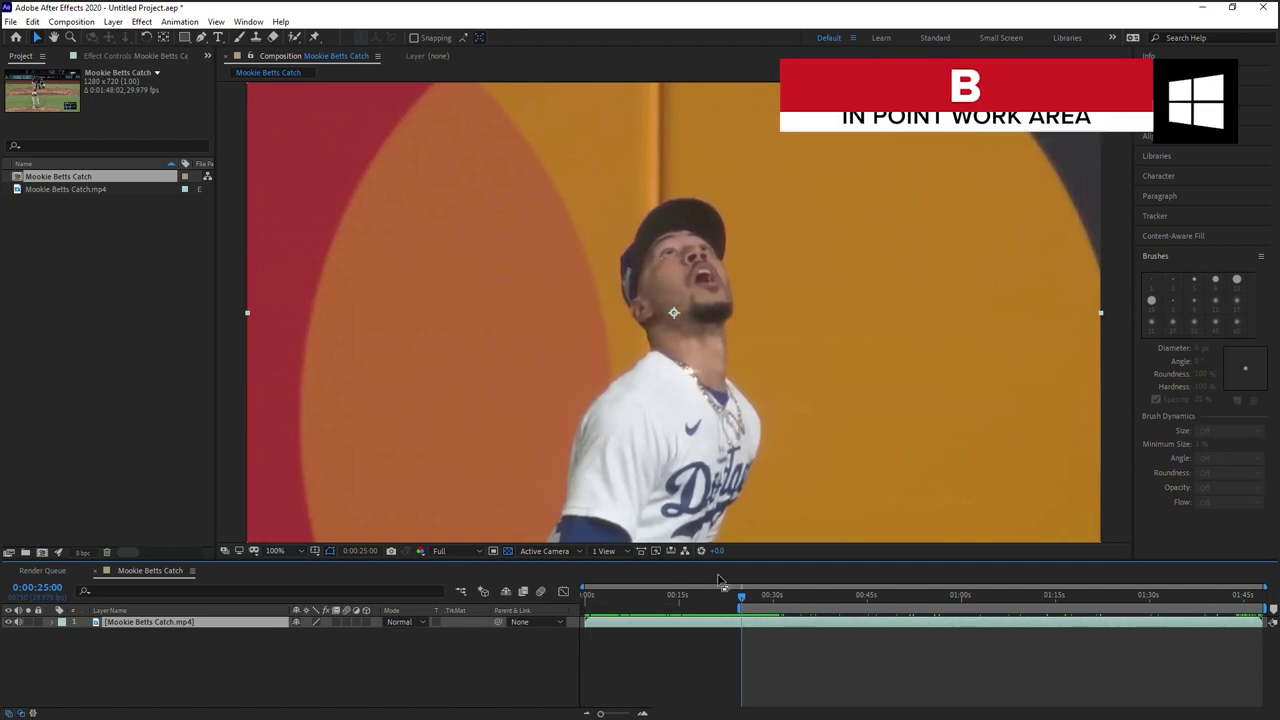
Set the work area's end to 0:00:30:15 and trim the composition to the work area
{"action": "left_click_drag", "start_coordinate": [747, 597], "coordinate": [783, 587]}
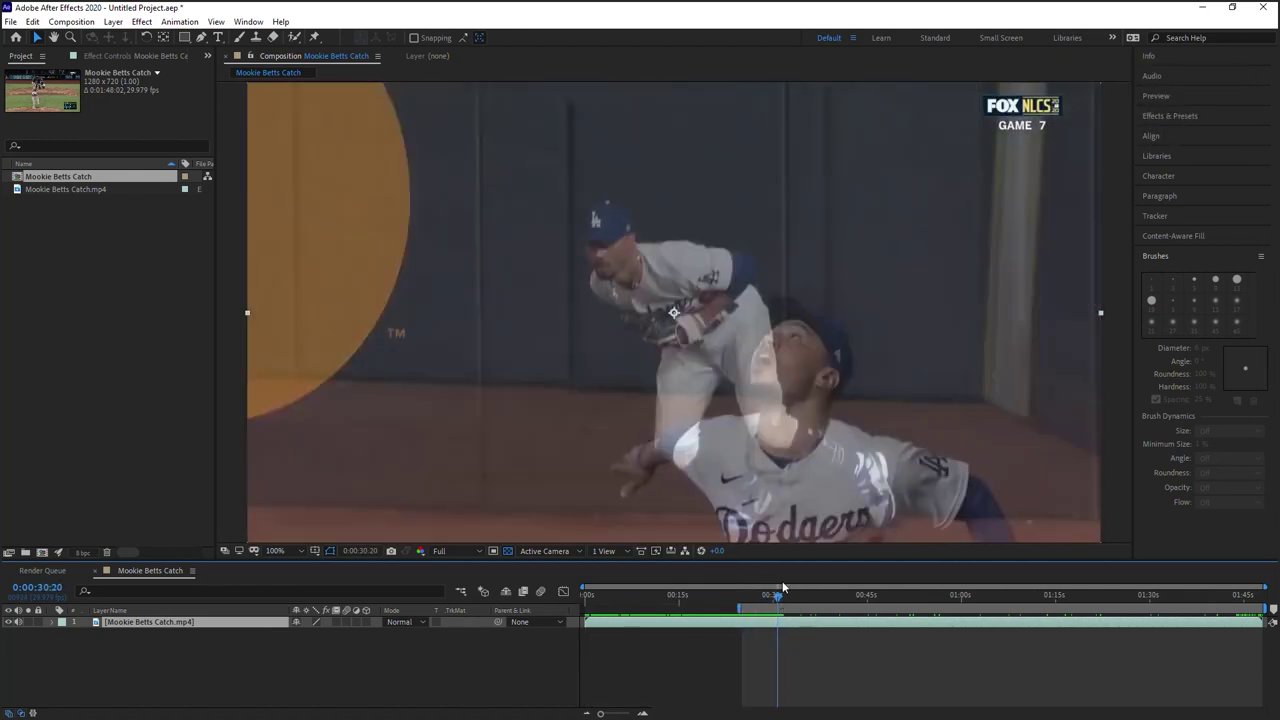
{"action": "key", "text": "Page_Up"}
{"action": "key", "text": "Page_Up"}
{"action": "key", "text": "Page_Up"}
{"action": "key", "text": "Page_Up"}
{"action": "key", "text": "Page_Up"}
{"action": "key", "text": "Page_Up"}
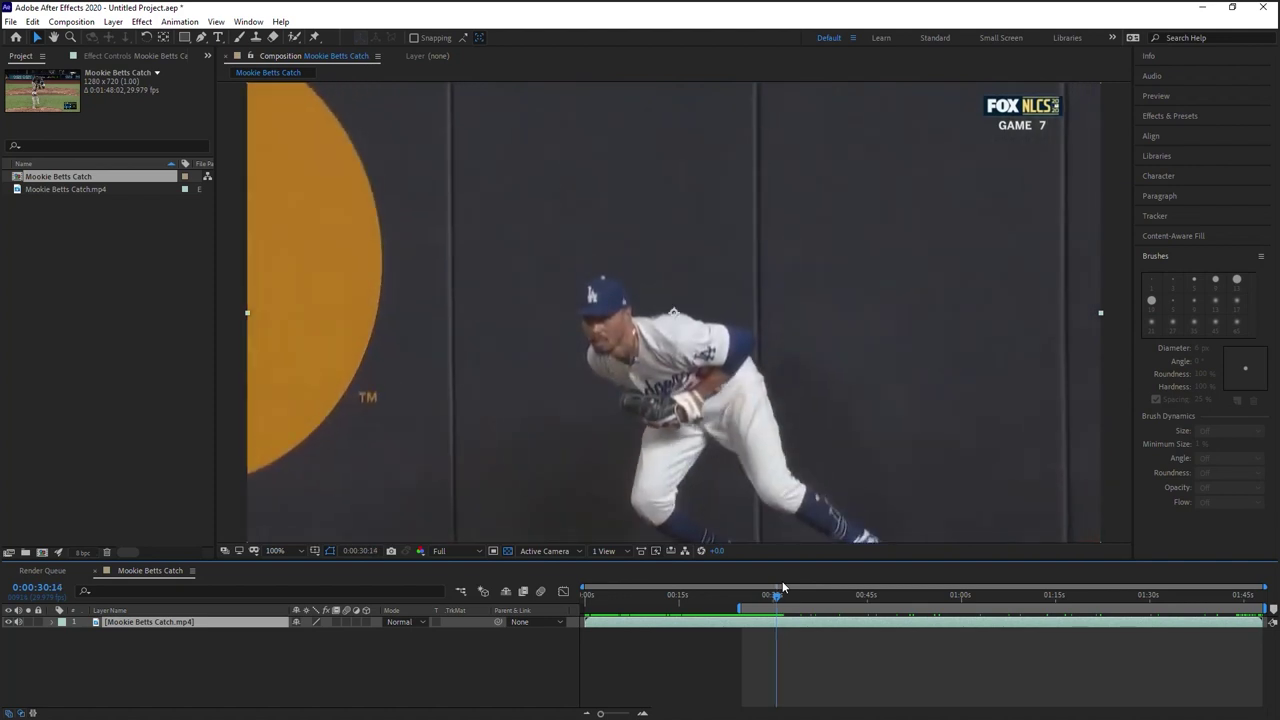
{"action": "key", "text": "Page_Down"}
{"action": "key", "text": "n"}
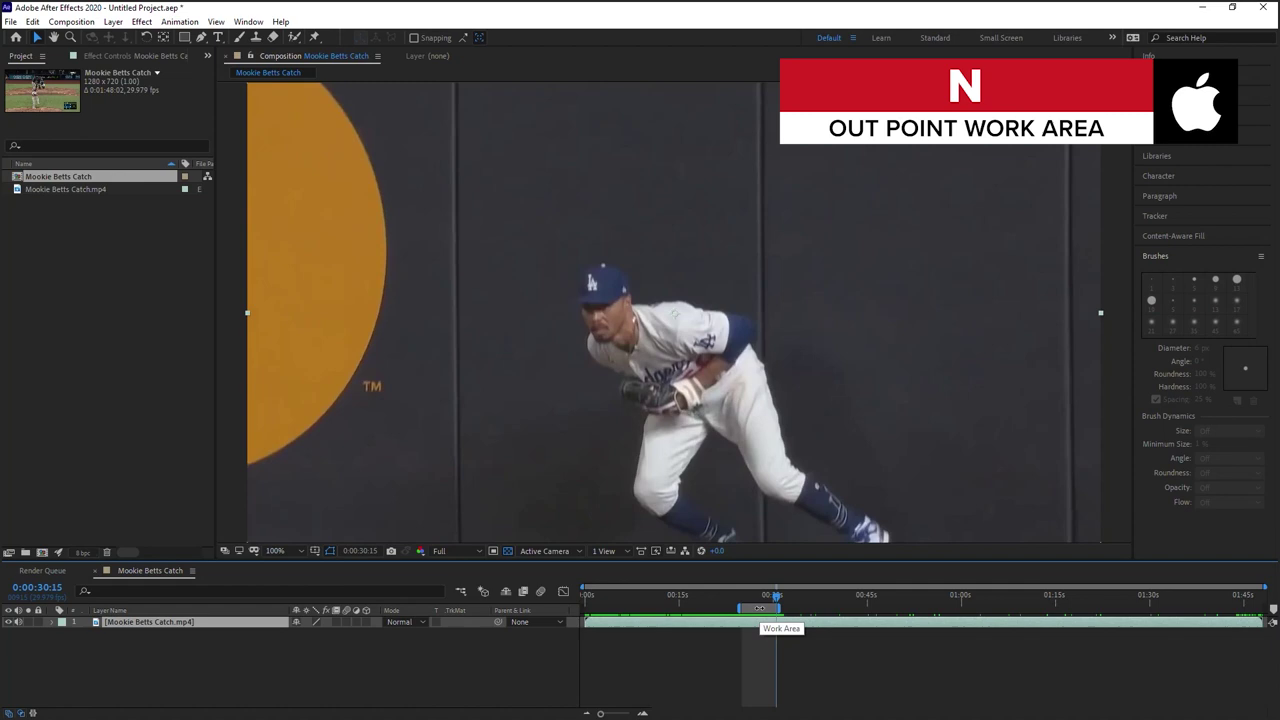
{"action": "right_click", "coordinate": [759, 607]}
{"action": "left_click", "coordinate": [776, 646]}
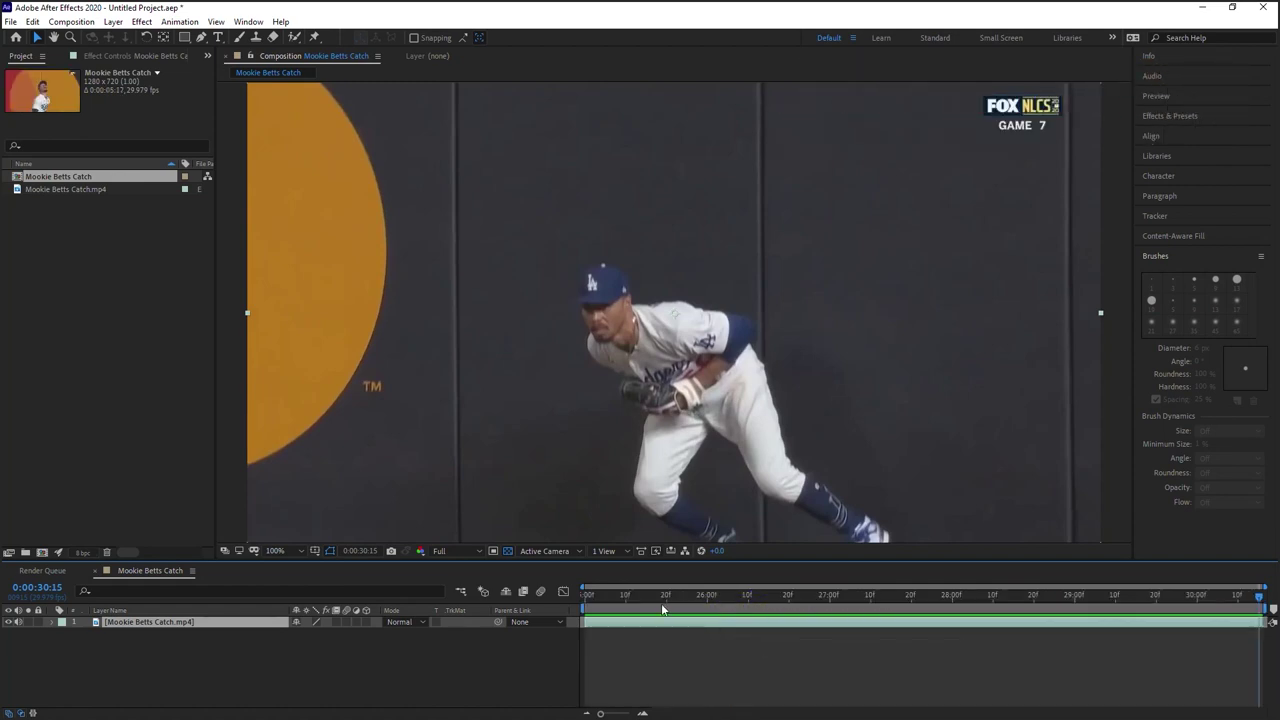
Split the Mookie Betts Catch.mp4 layer at 0:00:27:00 and split its later part again at 0:00:29:15
{"action": "left_click_drag", "start_coordinate": [603, 598], "coordinate": [808, 602]}
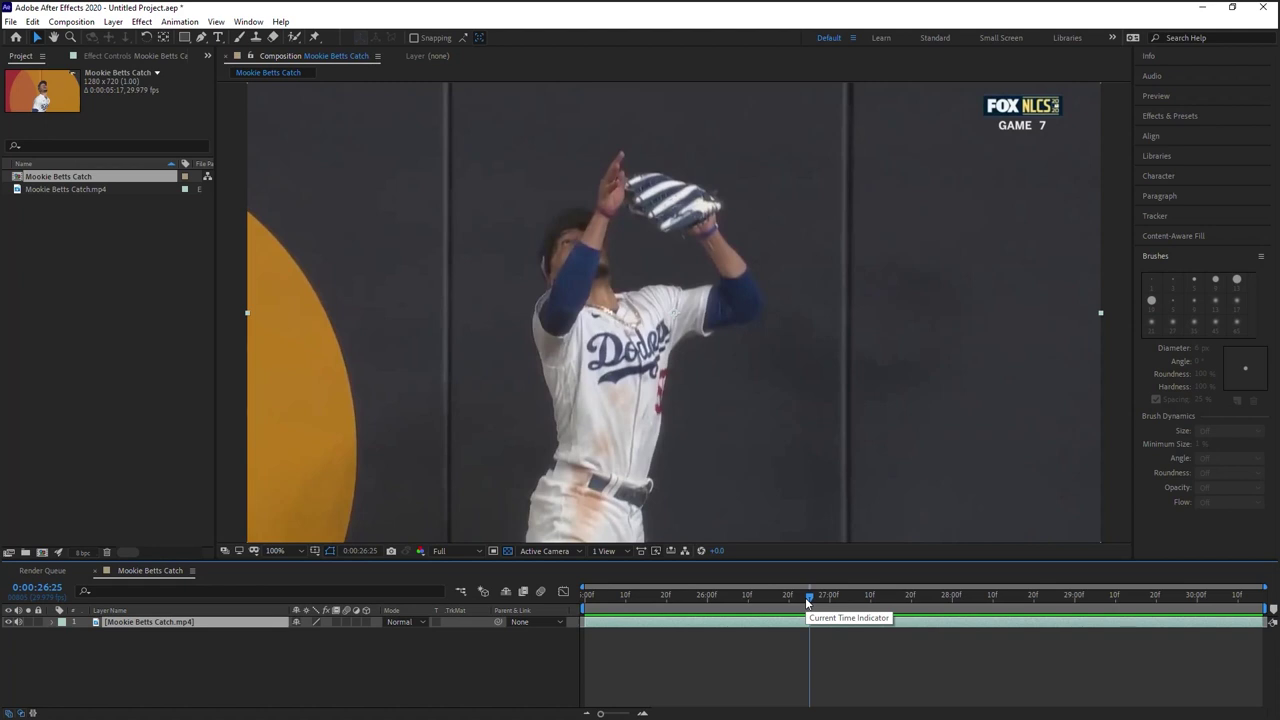
{"action": "left_click_drag", "start_coordinate": [811, 600], "coordinate": [833, 603]}
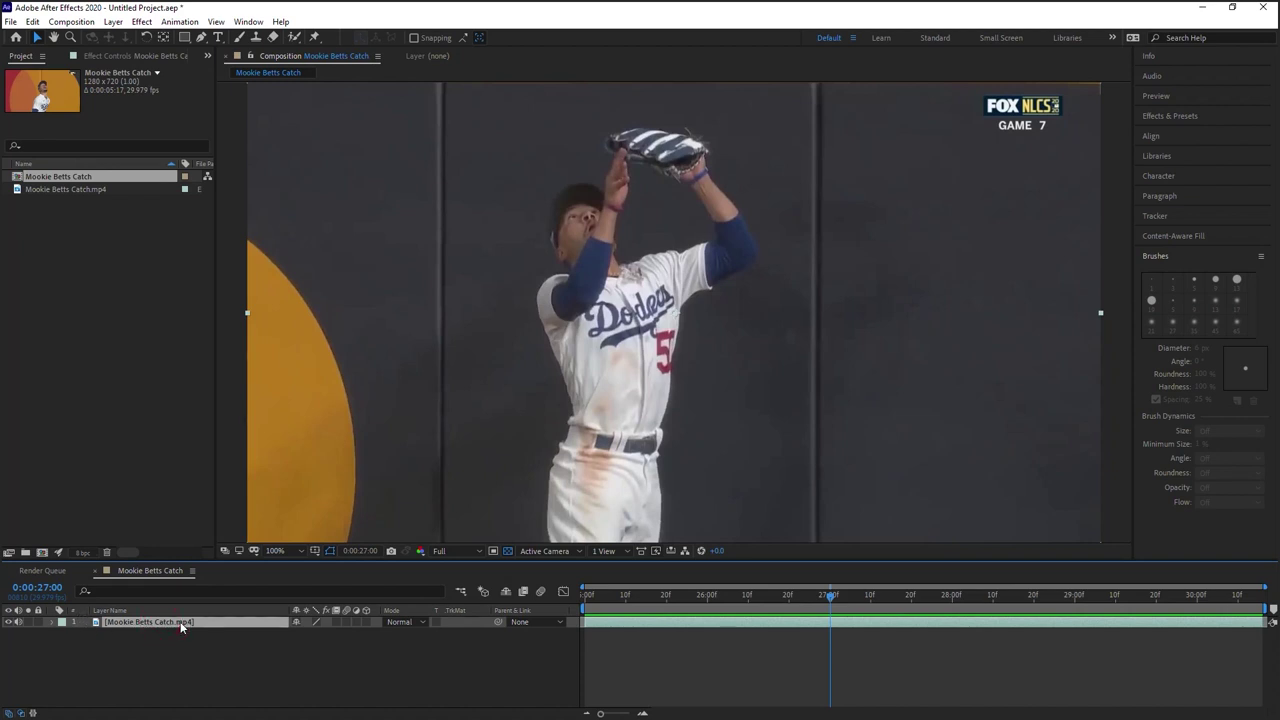
{"action": "key", "text": "ctrl+shift+d"}
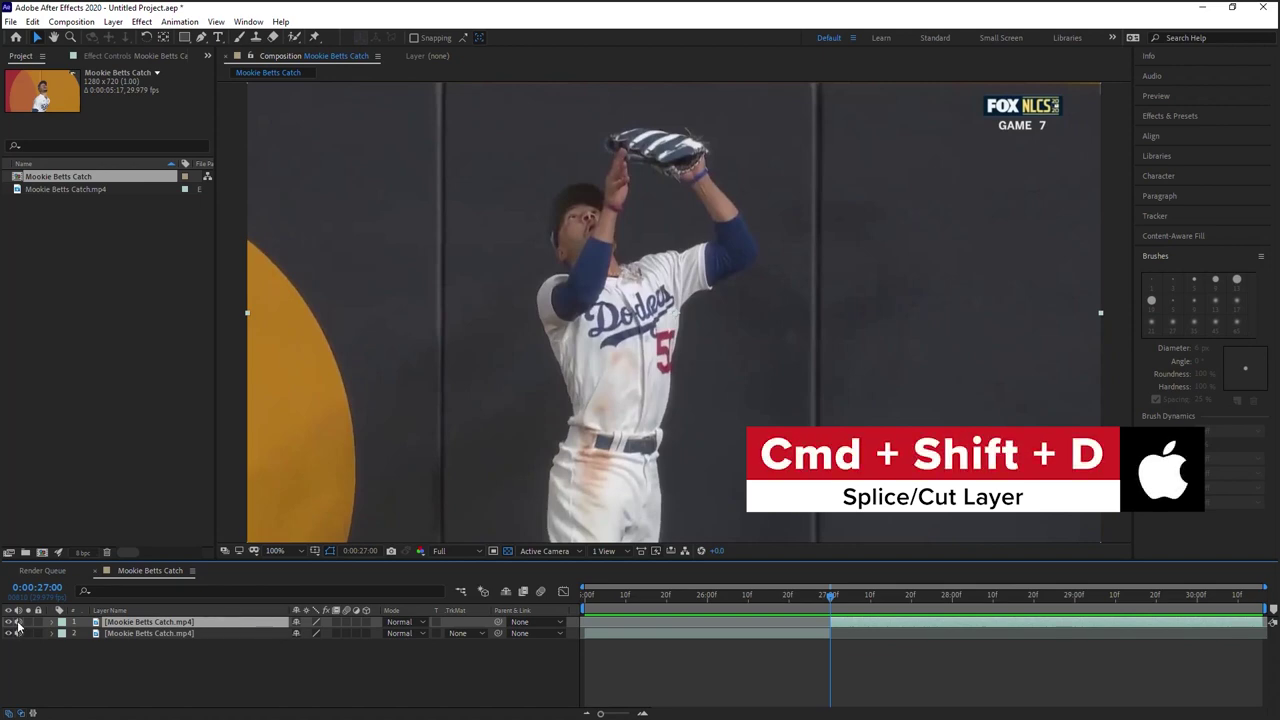
{"action": "left_click_drag", "start_coordinate": [912, 606], "coordinate": [1139, 610]}
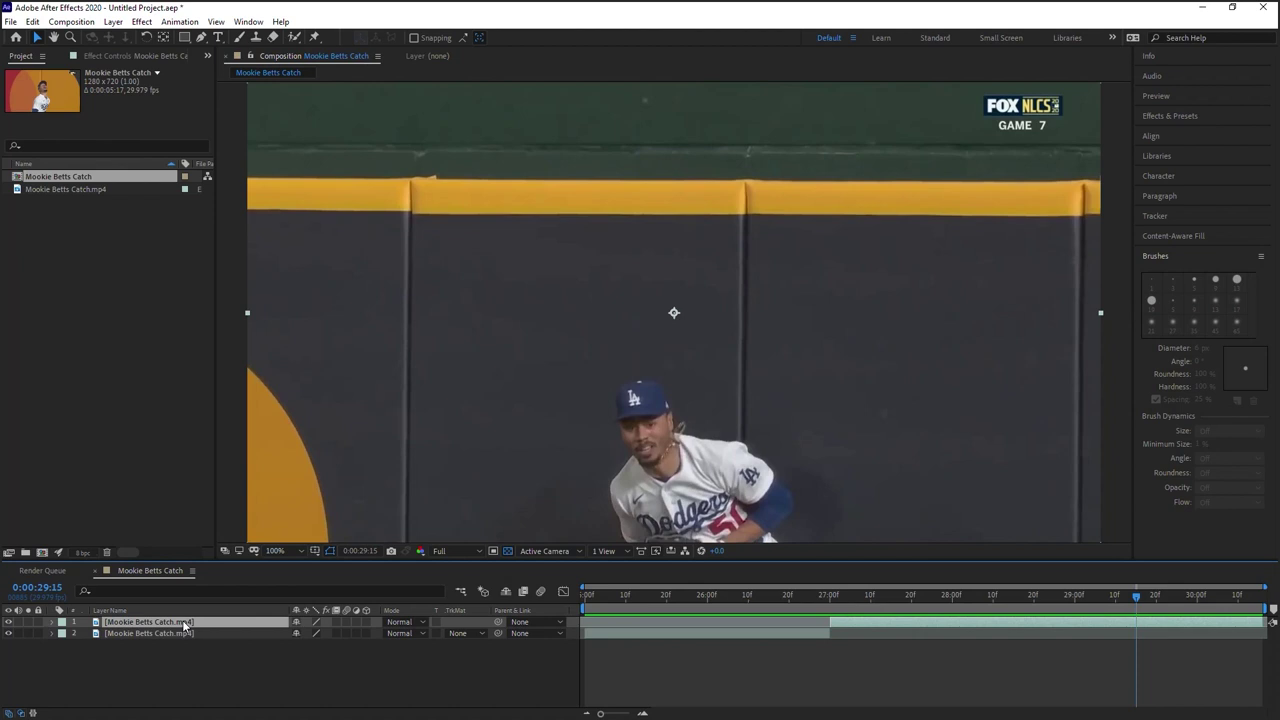
{"action": "key", "text": "ctrl+shift+d"}
Rename the middle clip layer to Roto and give it a Blue label colour
{"action": "left_click_drag", "start_coordinate": [1047, 595], "coordinate": [910, 595]}
{"action": "left_click", "coordinate": [140, 634]}
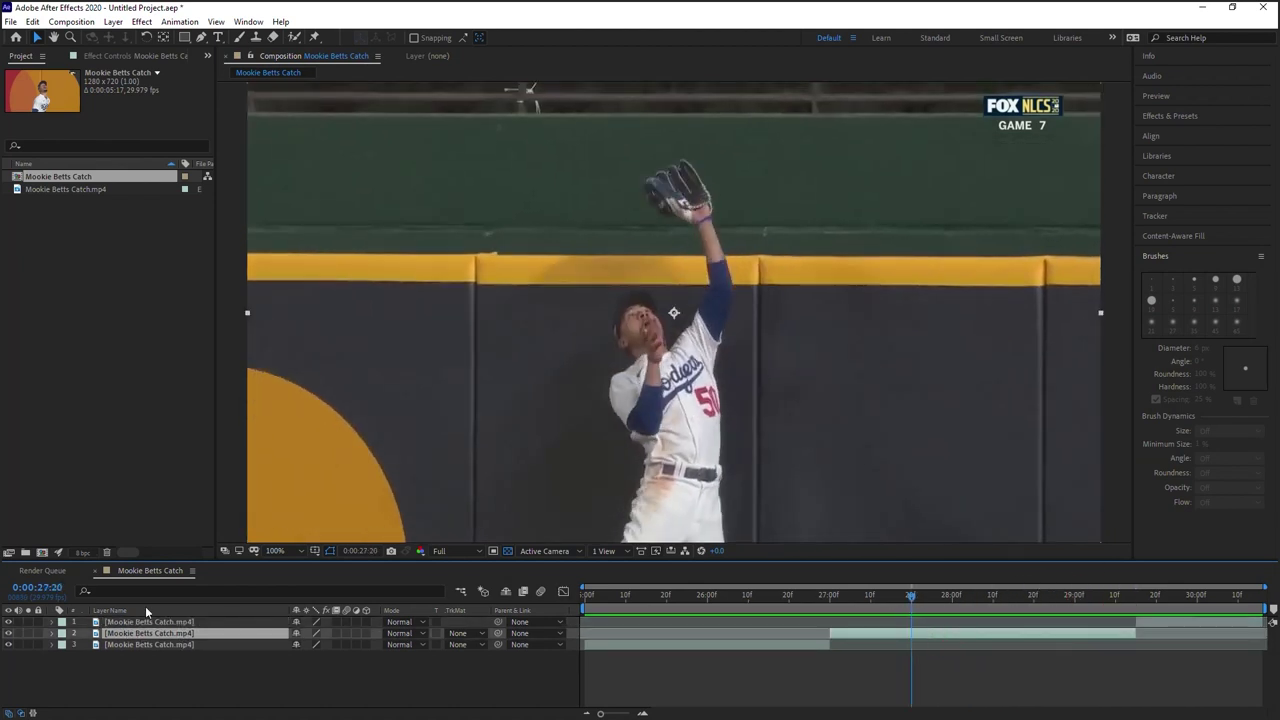
{"action": "key", "text": "Return"}
{"action": "type", "text": "R"}
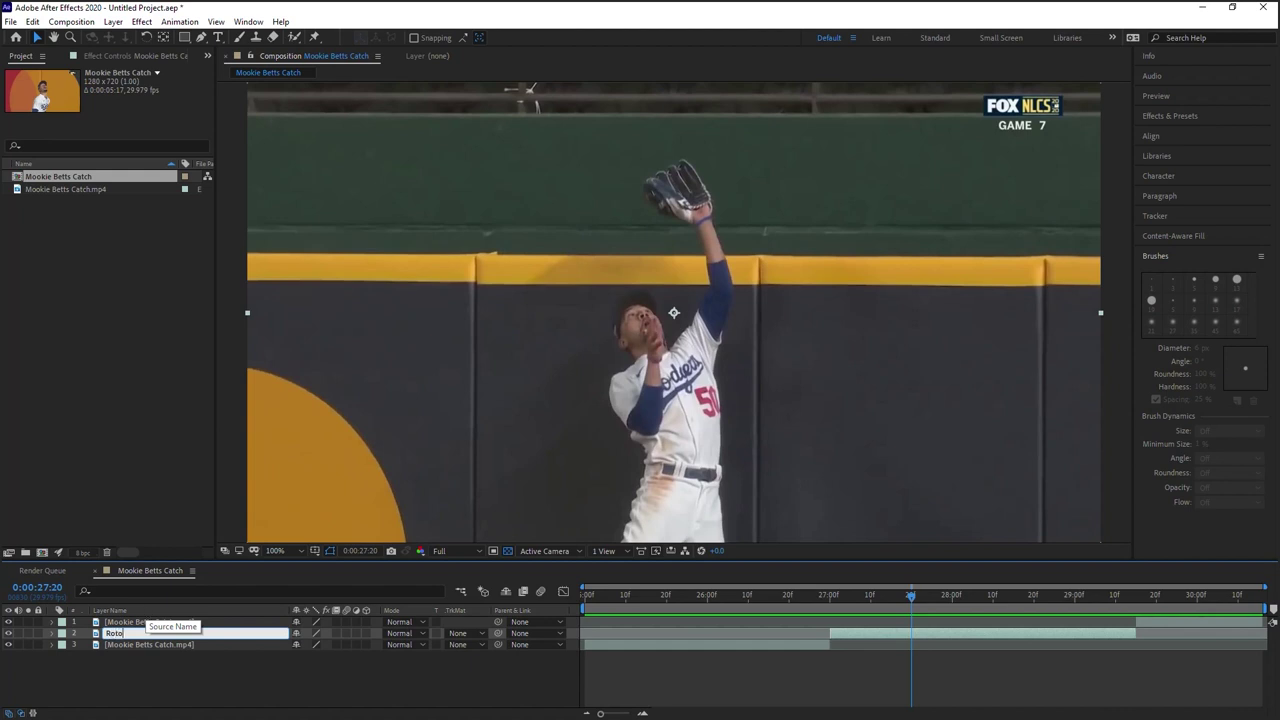
{"action": "type", "text": "oto"}
{"action": "key", "text": "Return"}
{"action": "left_click", "coordinate": [61, 633]}
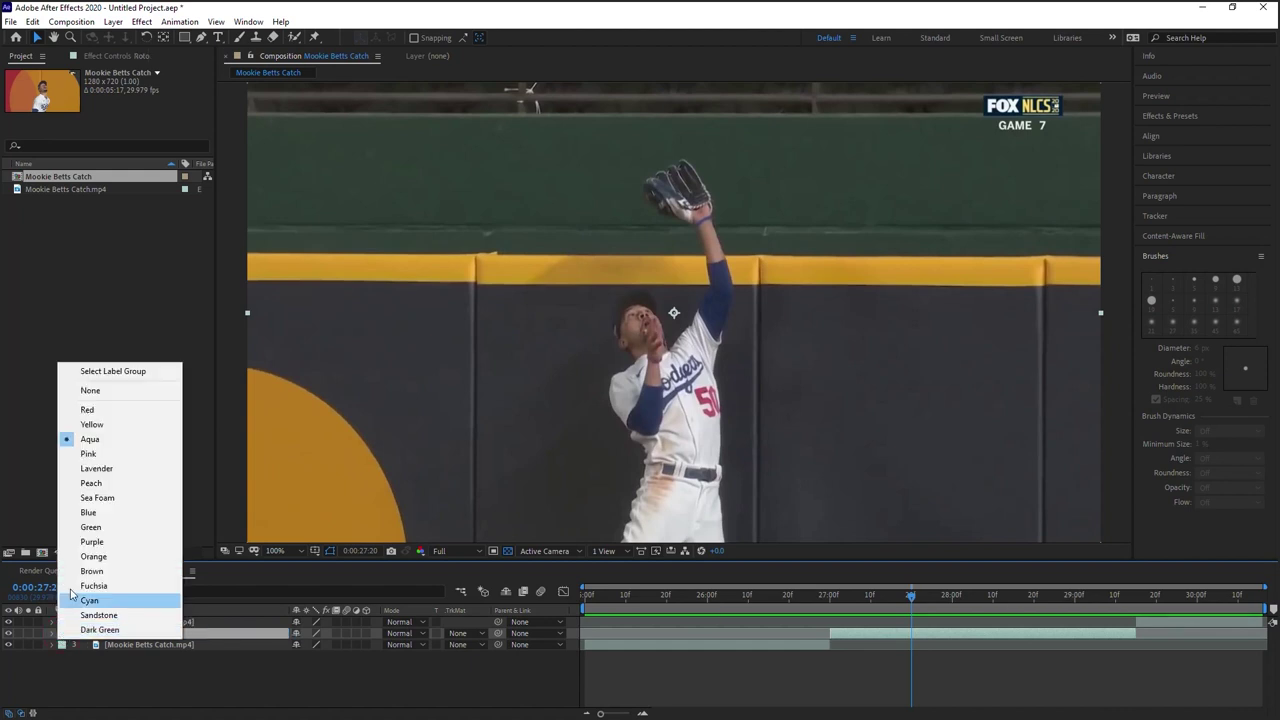
{"action": "left_click", "coordinate": [92, 512]}
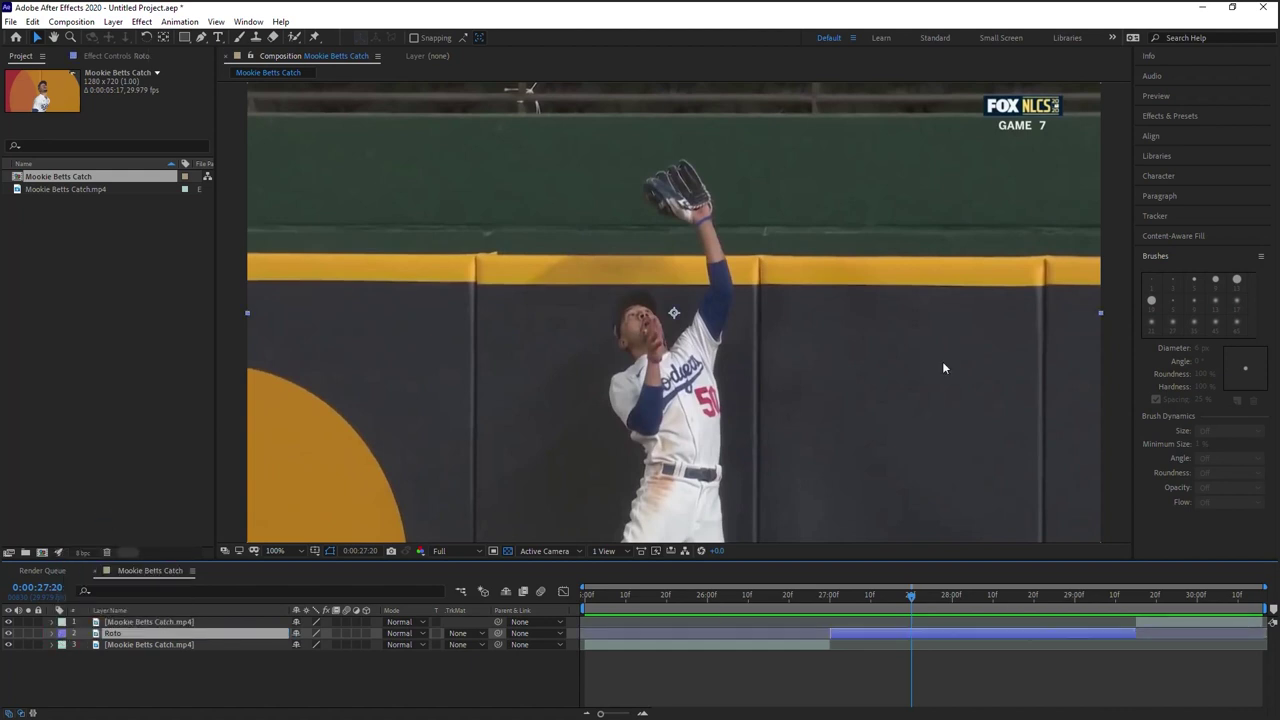
Set the composition viewer's fast previews to Off (Final Quality)
{"action": "left_click_drag", "start_coordinate": [894, 420], "coordinate": [883, 386]}
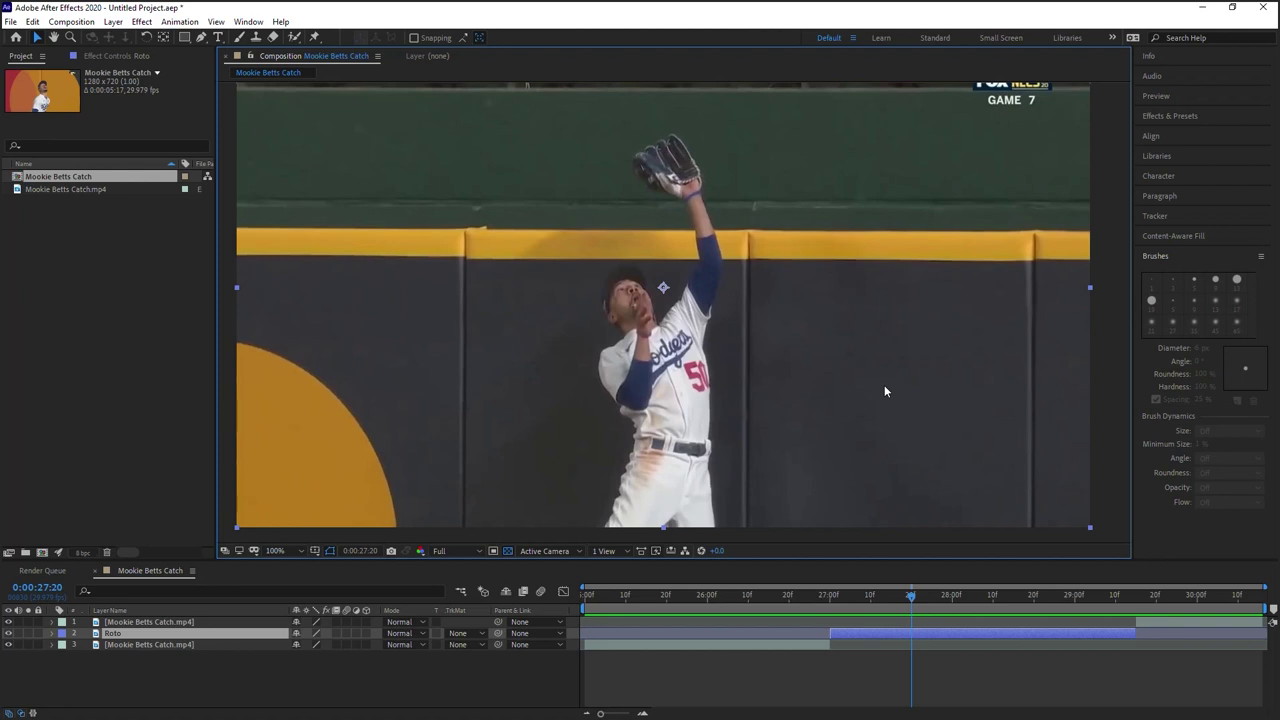
{"action": "left_click", "coordinate": [656, 552]}
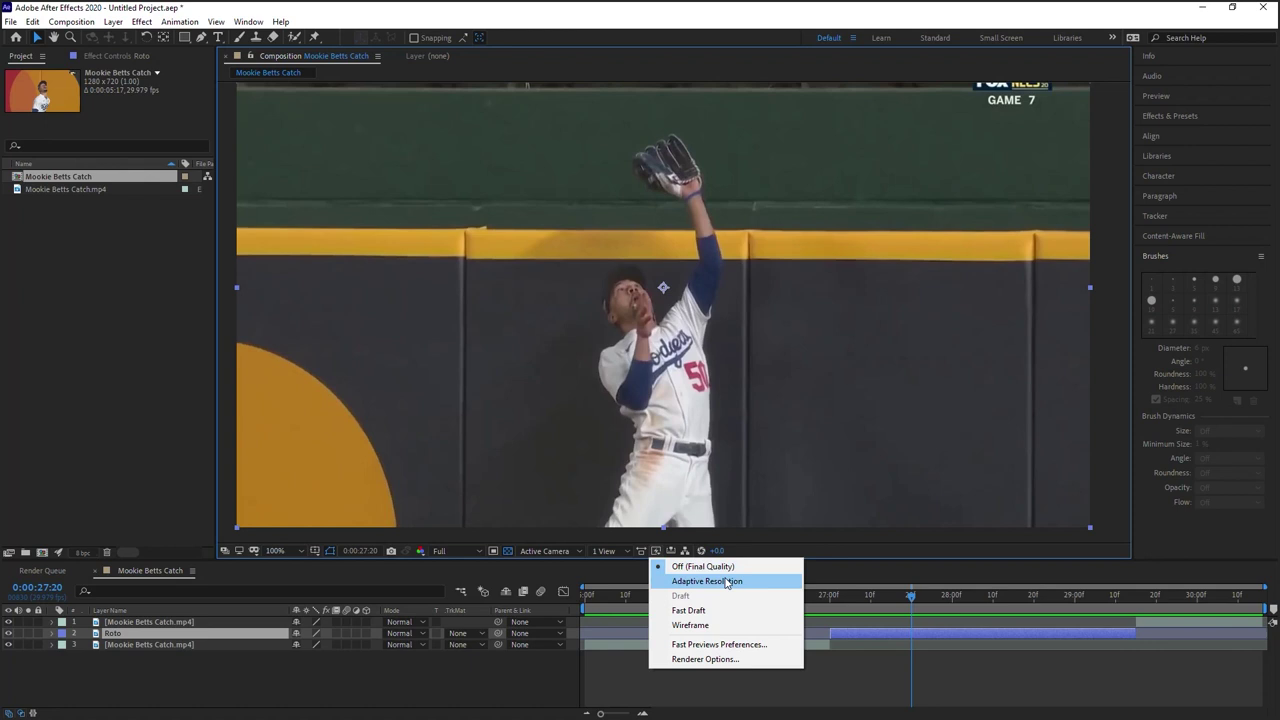
{"action": "left_click", "coordinate": [703, 567]}
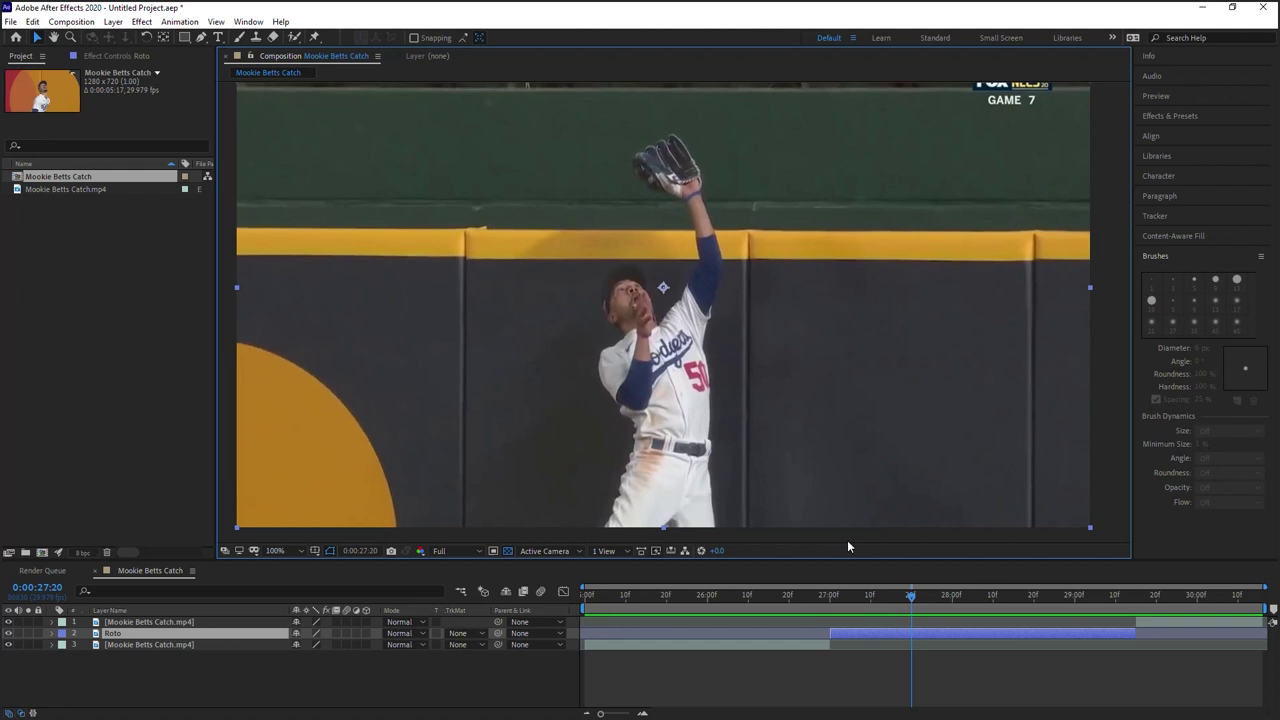
Open the Roto layer in its own Layer viewer and activate the Roto Brush Tool, with the brush settings available
{"action": "double_click", "coordinate": [112, 634]}
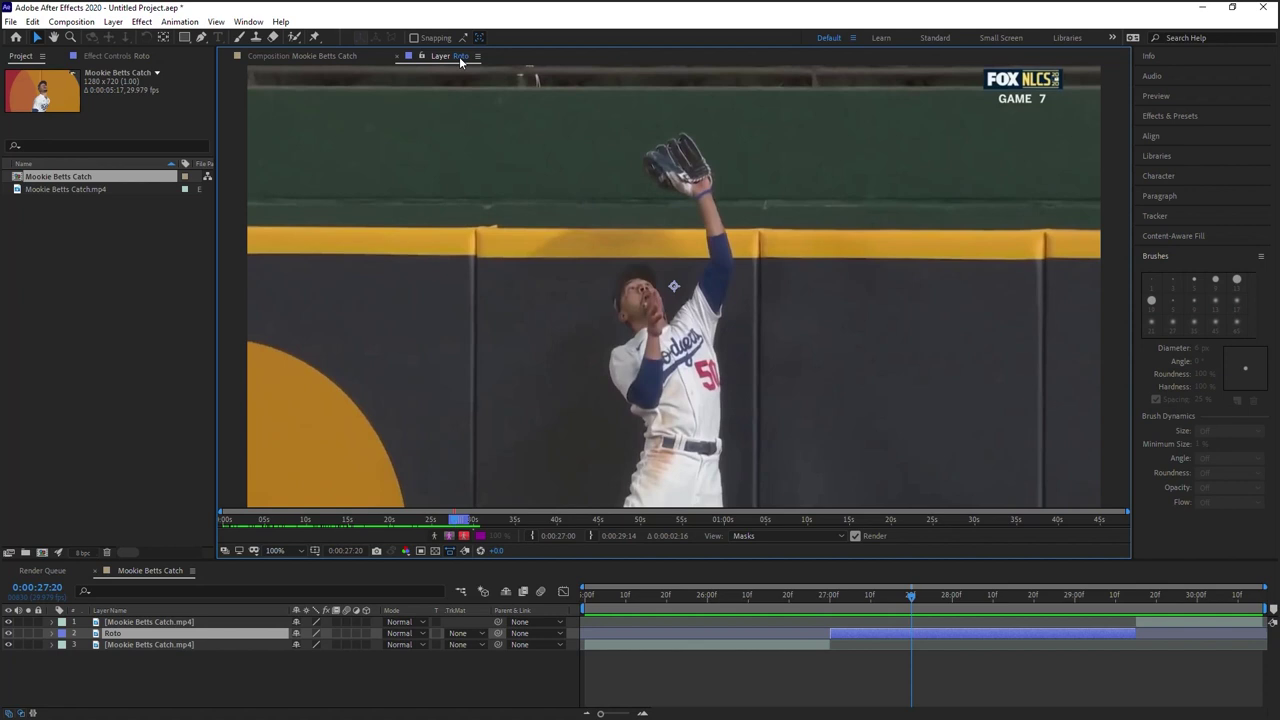
{"action": "left_click", "coordinate": [249, 22]}
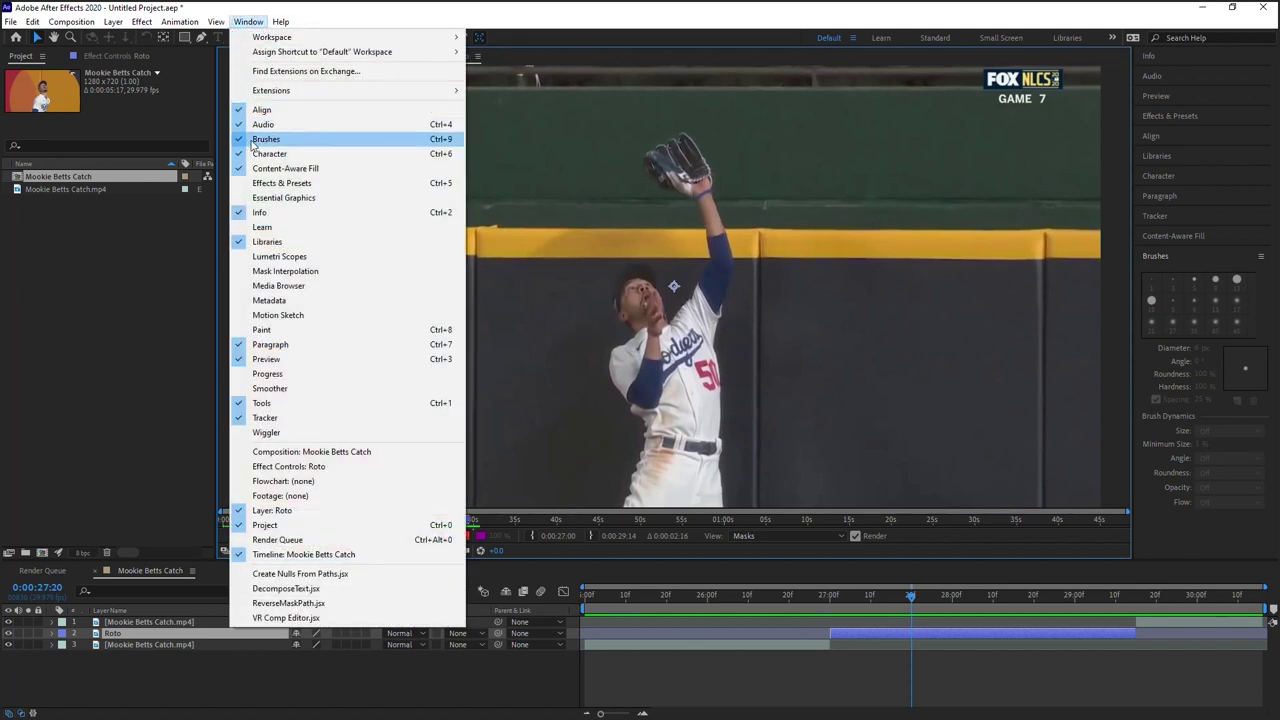
{"action": "left_click", "coordinate": [342, 14]}
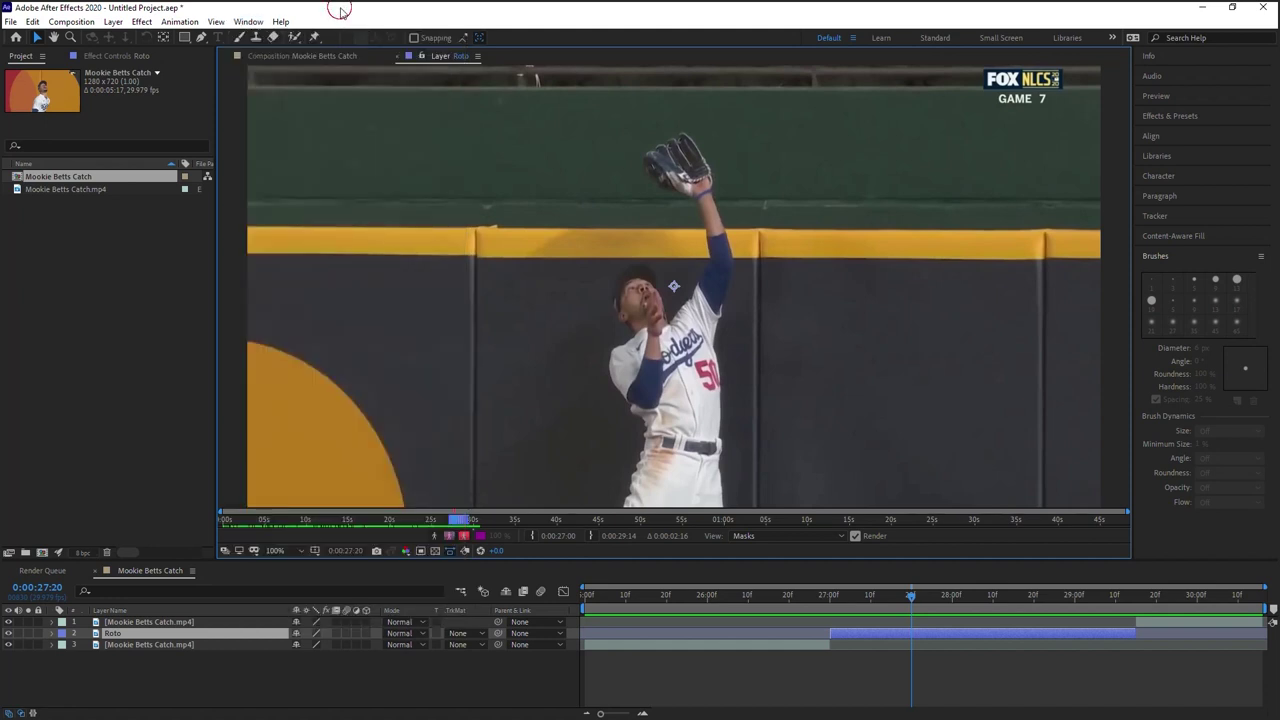
{"action": "left_click", "coordinate": [1176, 258]}
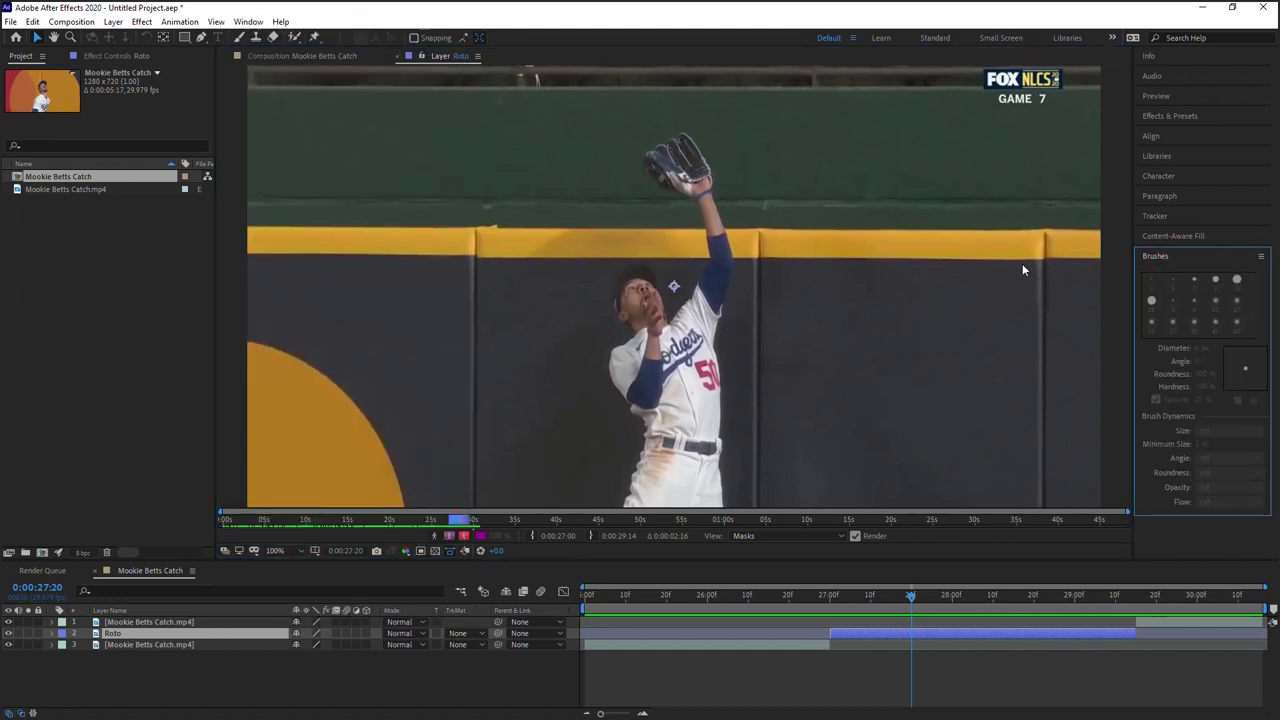
{"action": "left_click", "coordinate": [296, 42]}
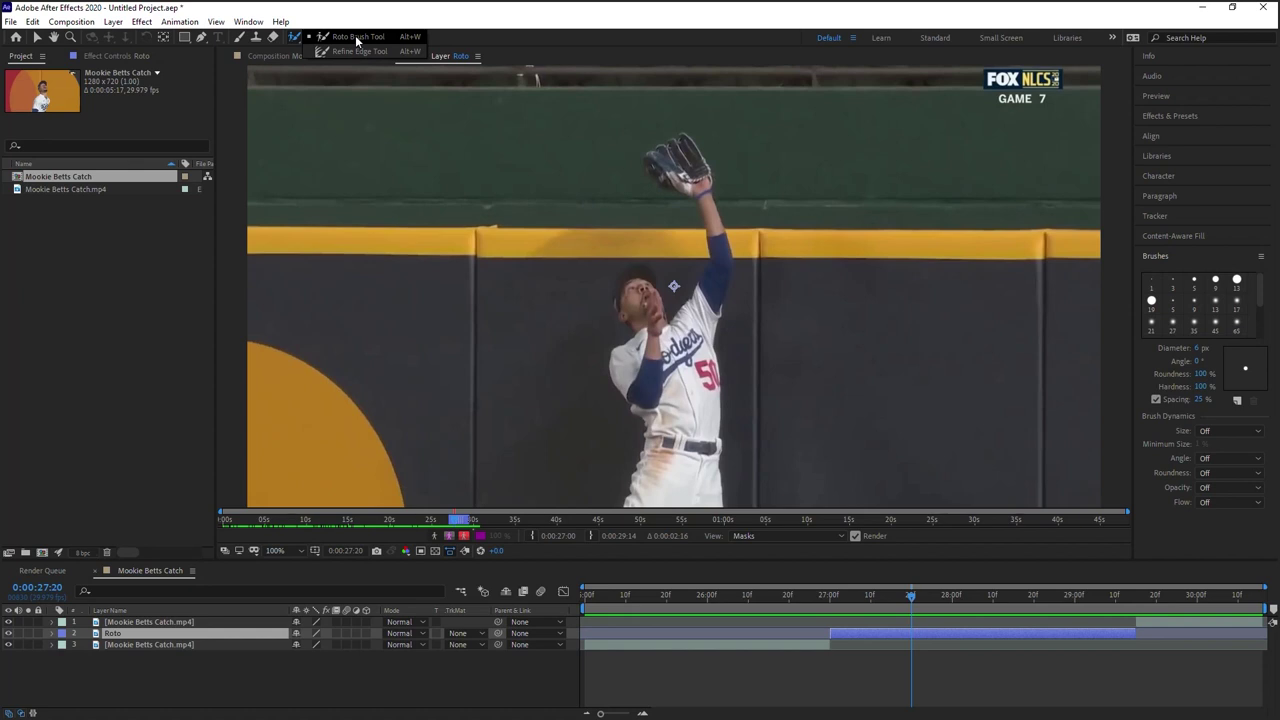
{"action": "left_click", "coordinate": [356, 38]}
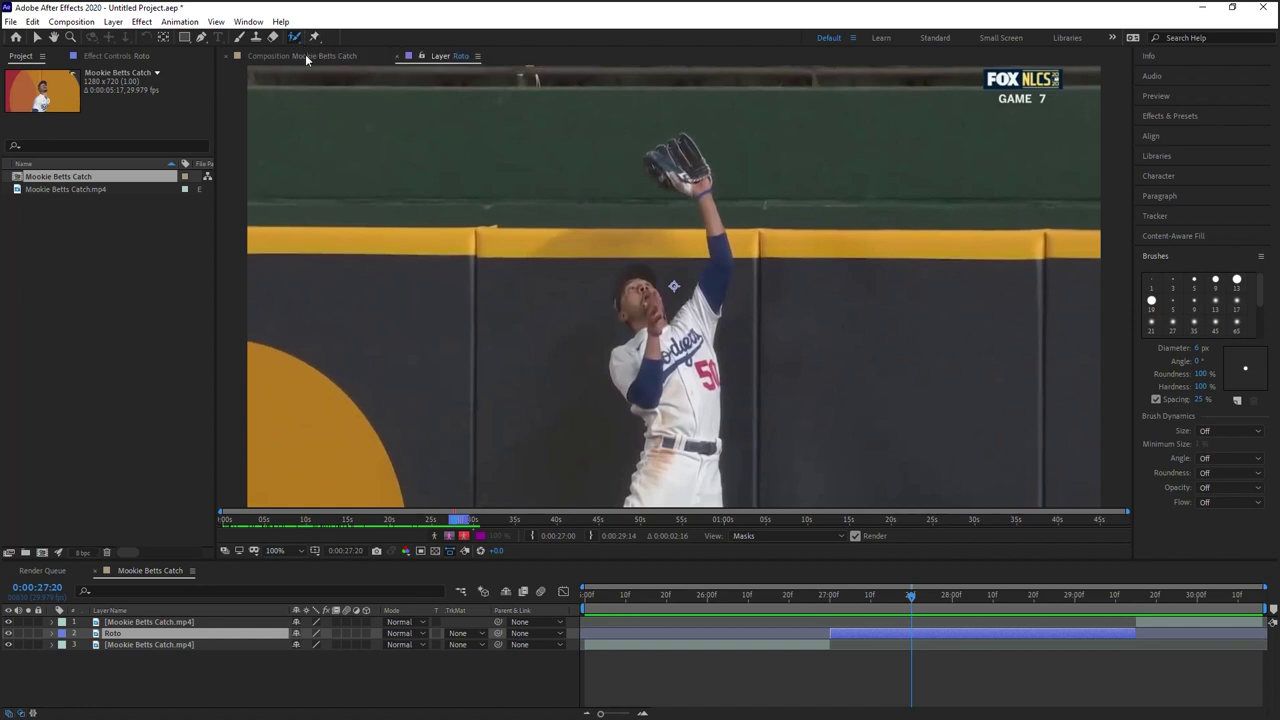
Configure the Roto Brush as a hard round brush with Size dynamics Off and a diameter of 32 px
{"action": "left_click", "coordinate": [1151, 300]}
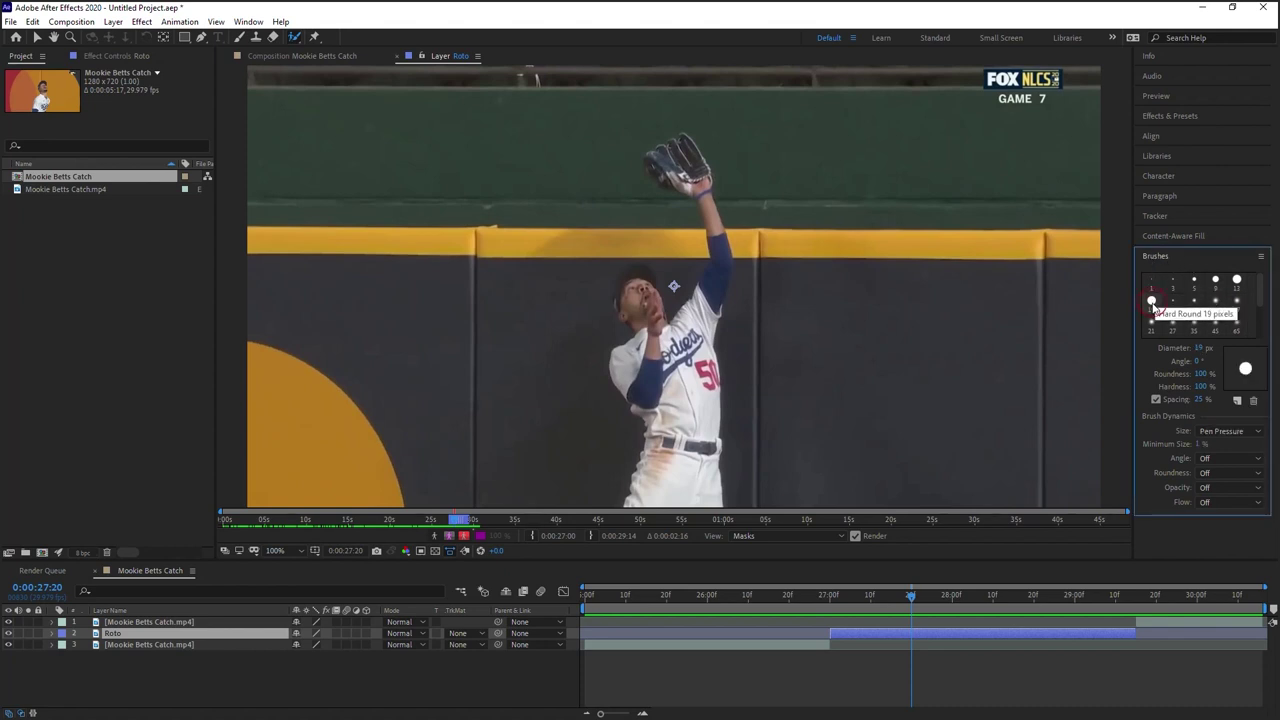
{"action": "left_click", "coordinate": [1213, 430]}
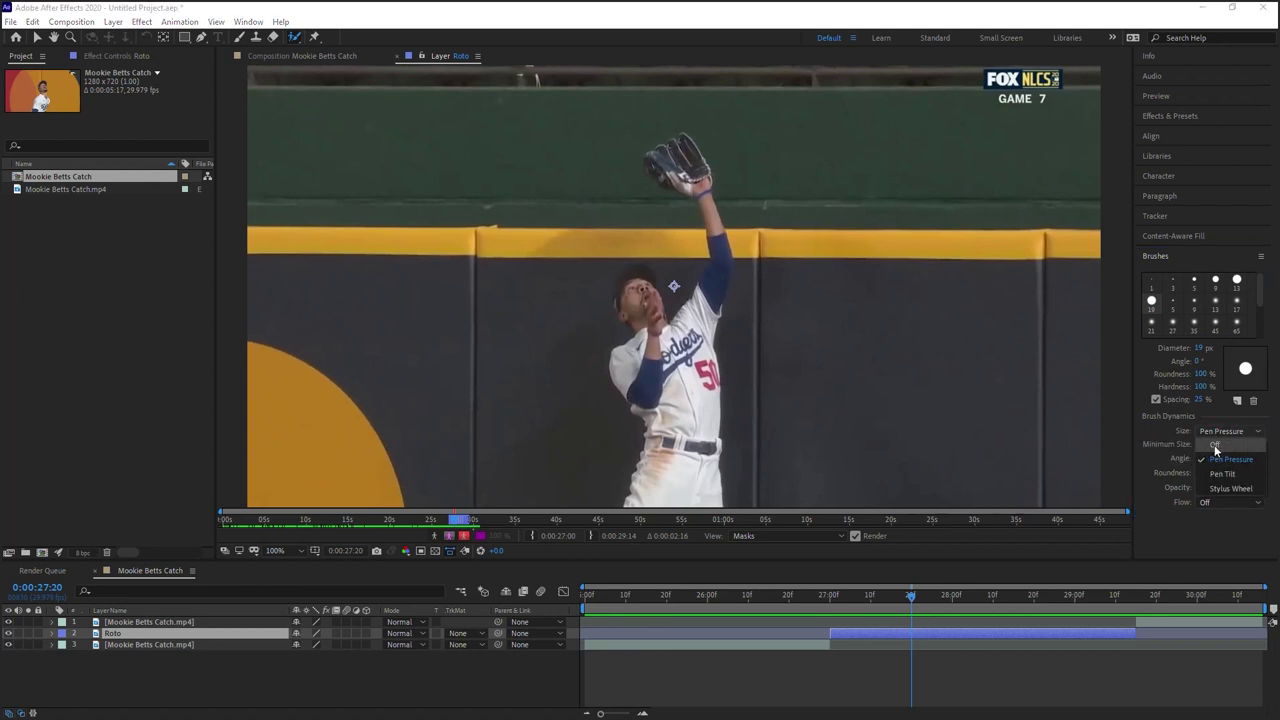
{"action": "left_click", "coordinate": [1215, 444]}
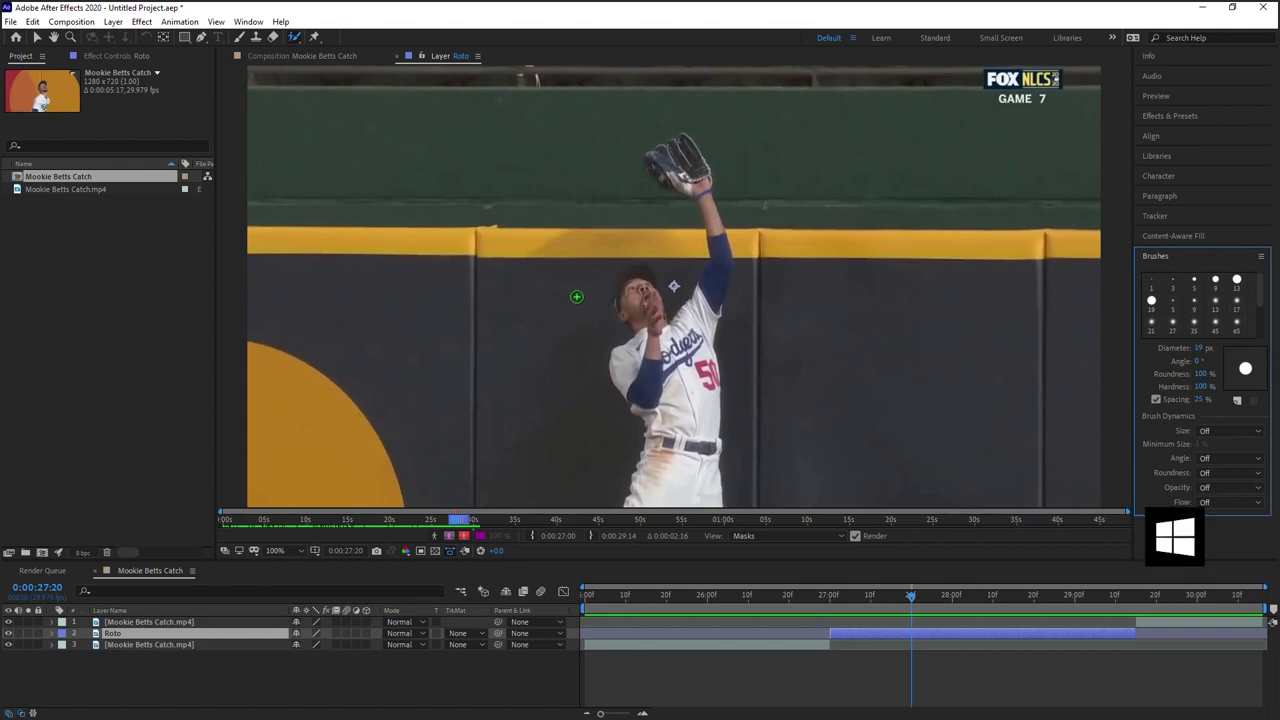
{"action": "mouse_move", "coordinate": [576, 291]}
{"action": "left_mouse_down", "text": "ctrl"}
{"action": "mouse_move", "coordinate": [582, 311]}
{"action": "mouse_move", "coordinate": [626, 311]}
{"action": "mouse_move", "coordinate": [572, 311]}
{"action": "mouse_move", "coordinate": [591, 311]}
{"action": "left_mouse_up", "text": "ctrl"}
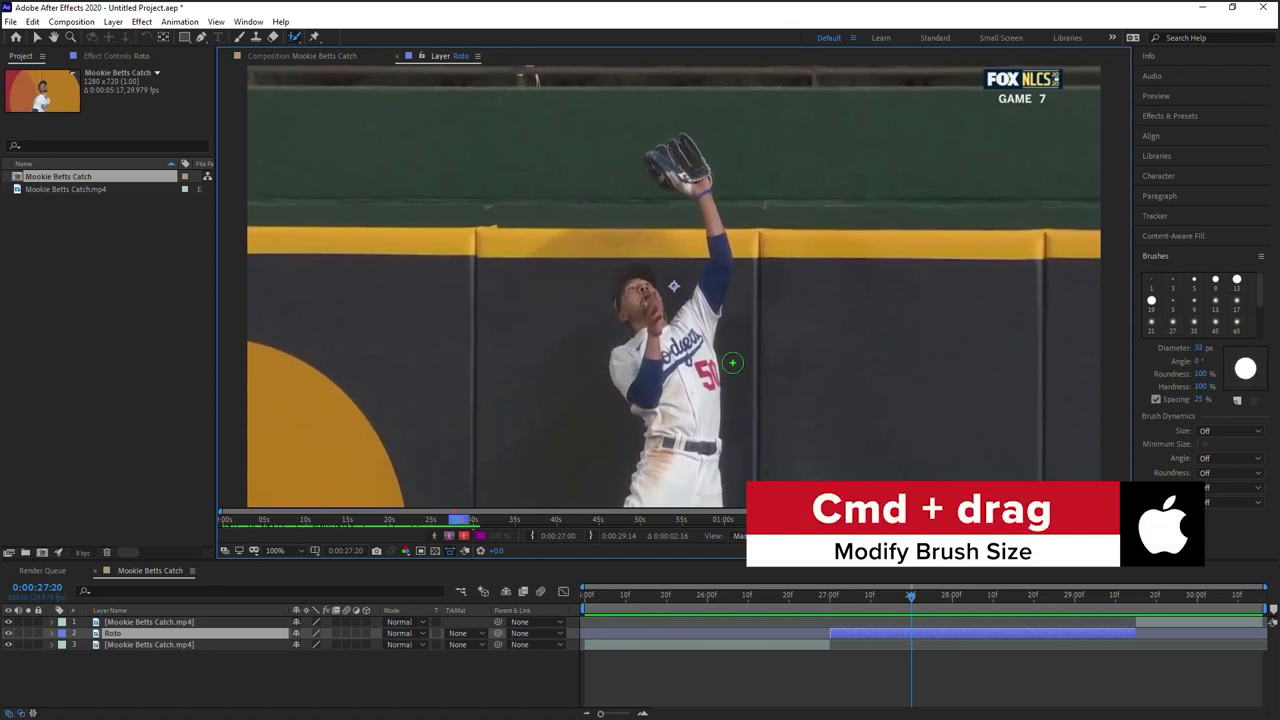
Paint a Roto Brush foreground stroke over the baseball player at the Roto layer's first frame, 0:00:27:00
{"action": "key", "text": "space"}
{"action": "mouse_move", "coordinate": [728, 360]}
{"action": "left_mouse_down"}
{"action": "mouse_move", "coordinate": [695, 288]}
{"action": "mouse_move", "coordinate": [673, 313]}
{"action": "left_mouse_up"}
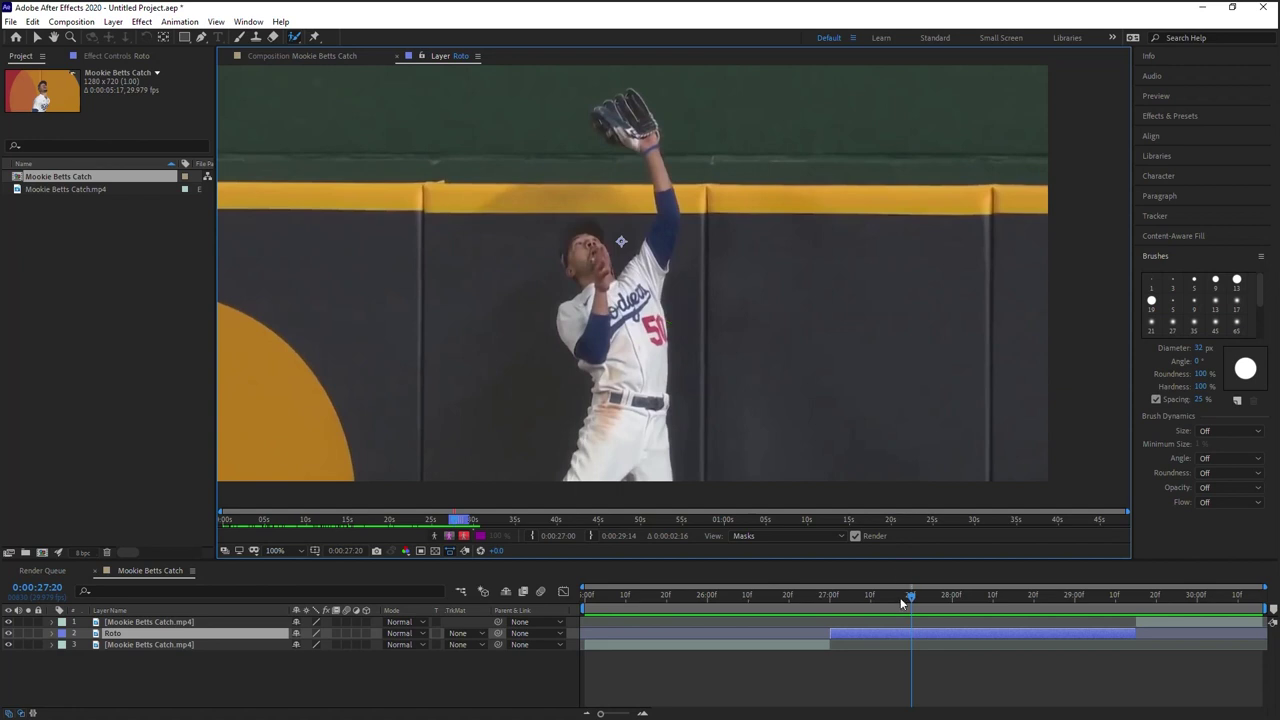
{"action": "left_click_drag", "start_coordinate": [912, 597], "coordinate": [834, 604]}
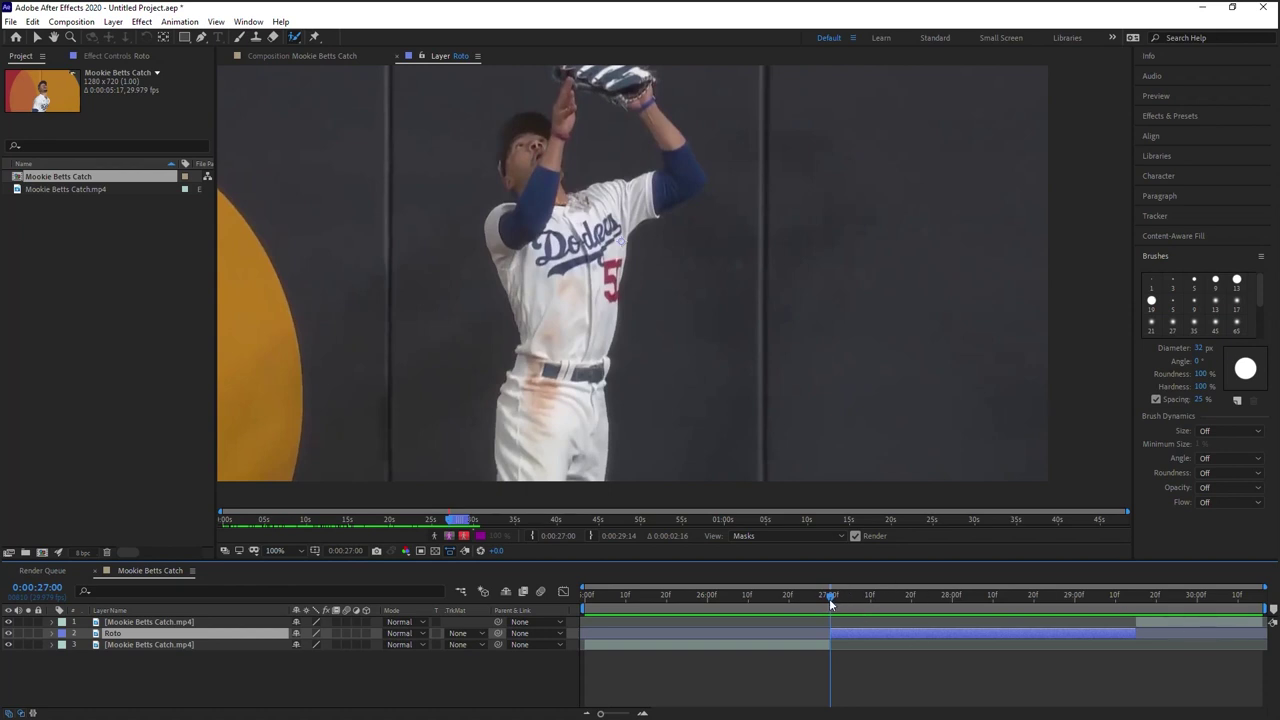
{"action": "left_click_drag", "start_coordinate": [705, 284], "coordinate": [737, 296]}
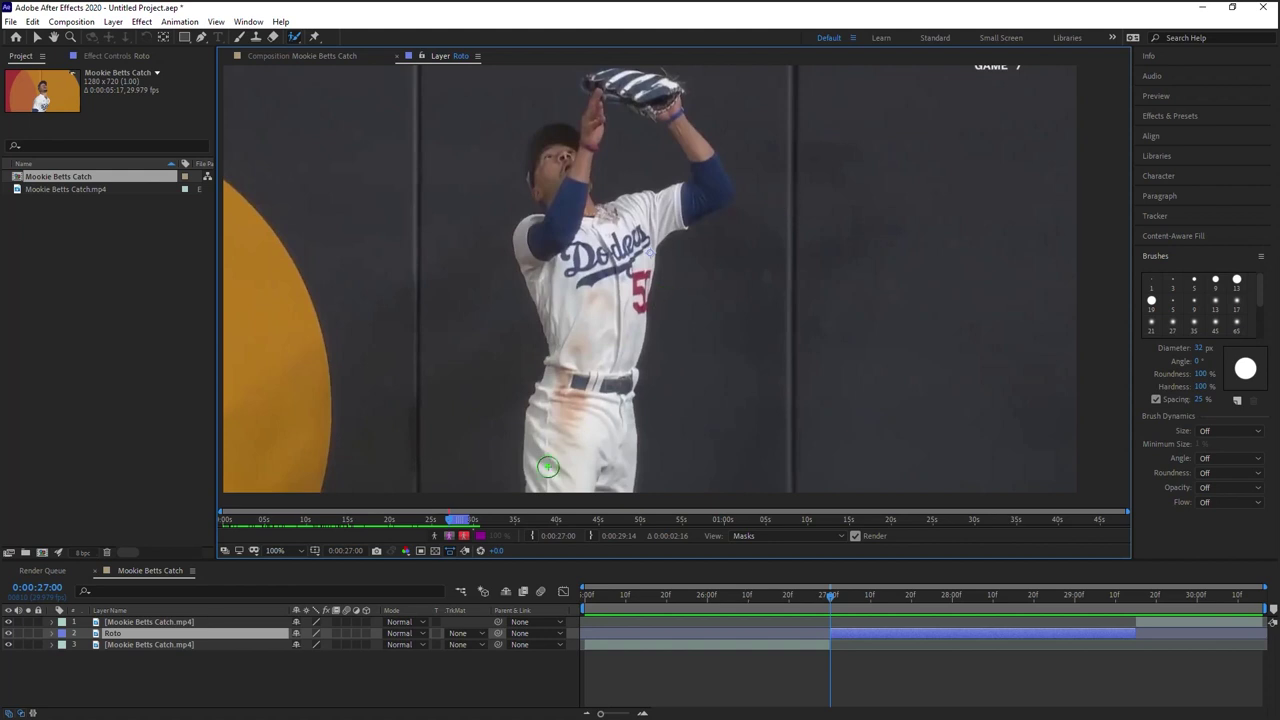
{"action": "mouse_move", "coordinate": [538, 483]}
{"action": "left_mouse_down"}
{"action": "mouse_move", "coordinate": [569, 403]}
{"action": "mouse_move", "coordinate": [551, 273]}
{"action": "mouse_move", "coordinate": [575, 150]}
{"action": "mouse_move", "coordinate": [649, 197]}
{"action": "mouse_move", "coordinate": [622, 269]}
{"action": "mouse_move", "coordinate": [607, 459]}
{"action": "left_mouse_up"}
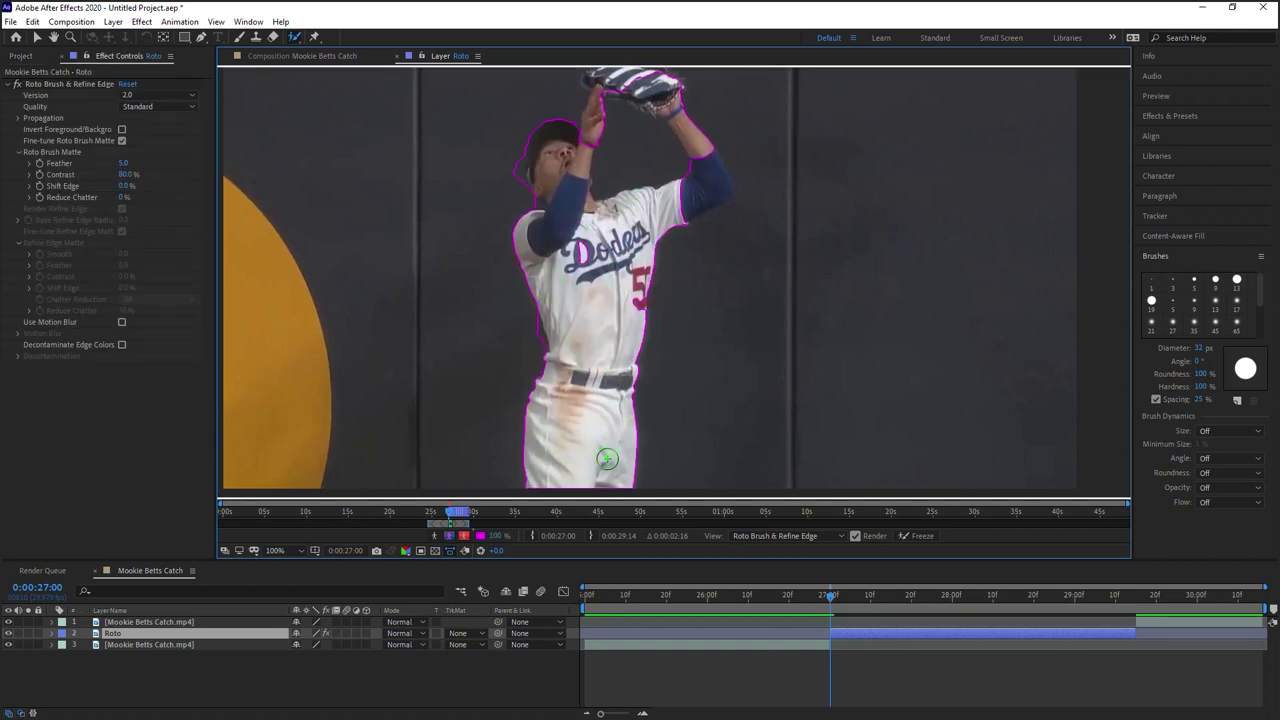
Undo the last foreground stroke and repaint it from the player's cap down through the torso to the pants
{"action": "key", "text": "ctrl+z"}
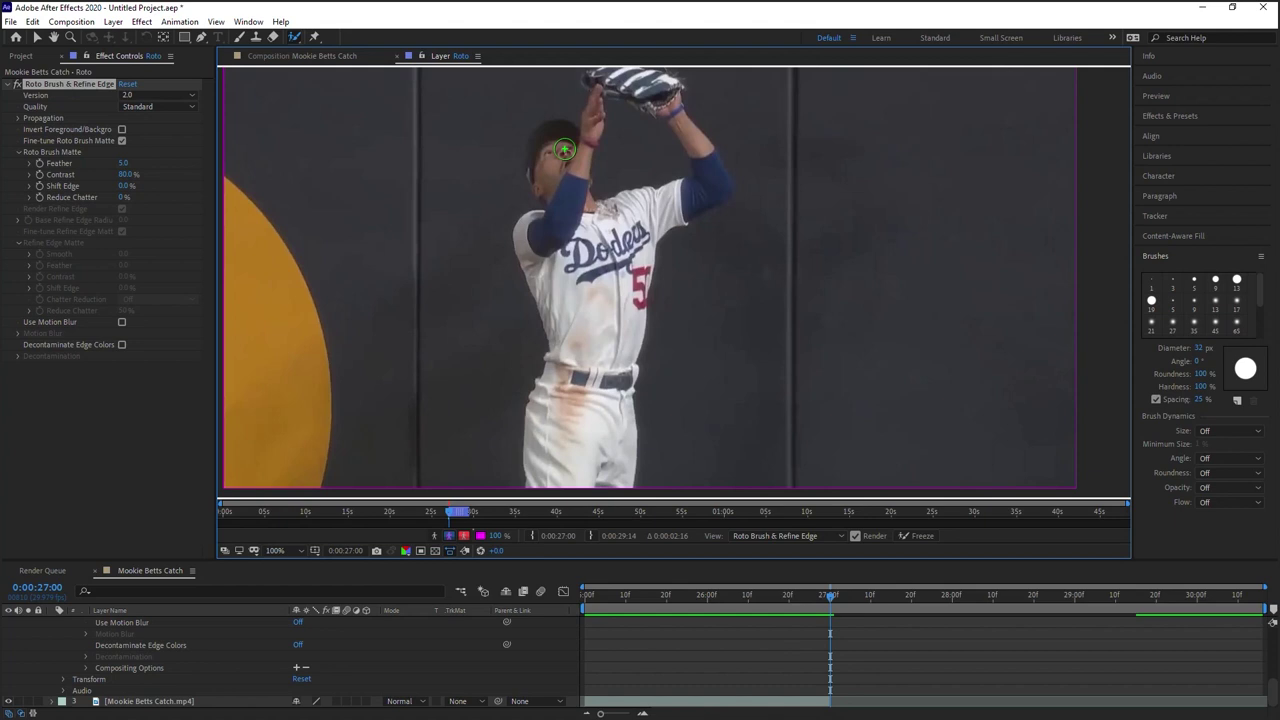
{"action": "mouse_move", "coordinate": [554, 135]}
{"action": "left_mouse_down"}
{"action": "mouse_move", "coordinate": [603, 318]}
{"action": "mouse_move", "coordinate": [598, 463]}
{"action": "left_mouse_up"}
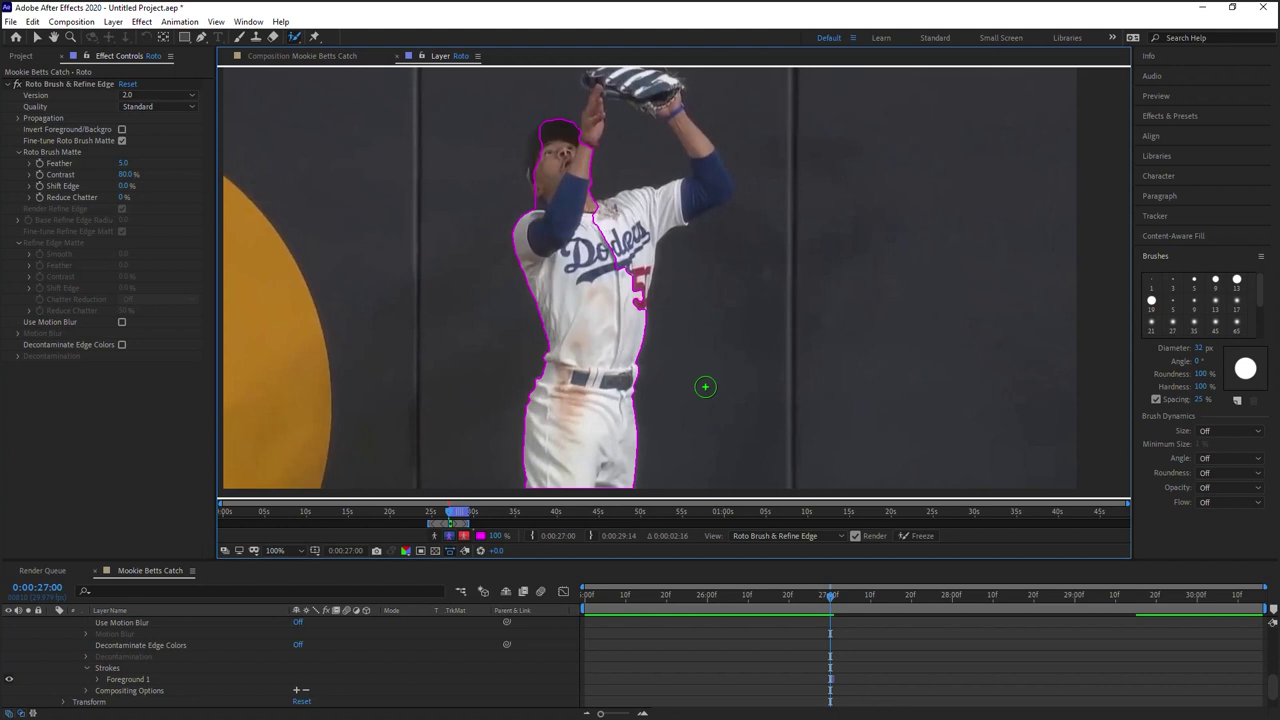
{"action": "key", "text": "h"}
{"action": "left_click_drag", "start_coordinate": [636, 268], "coordinate": [645, 337]}
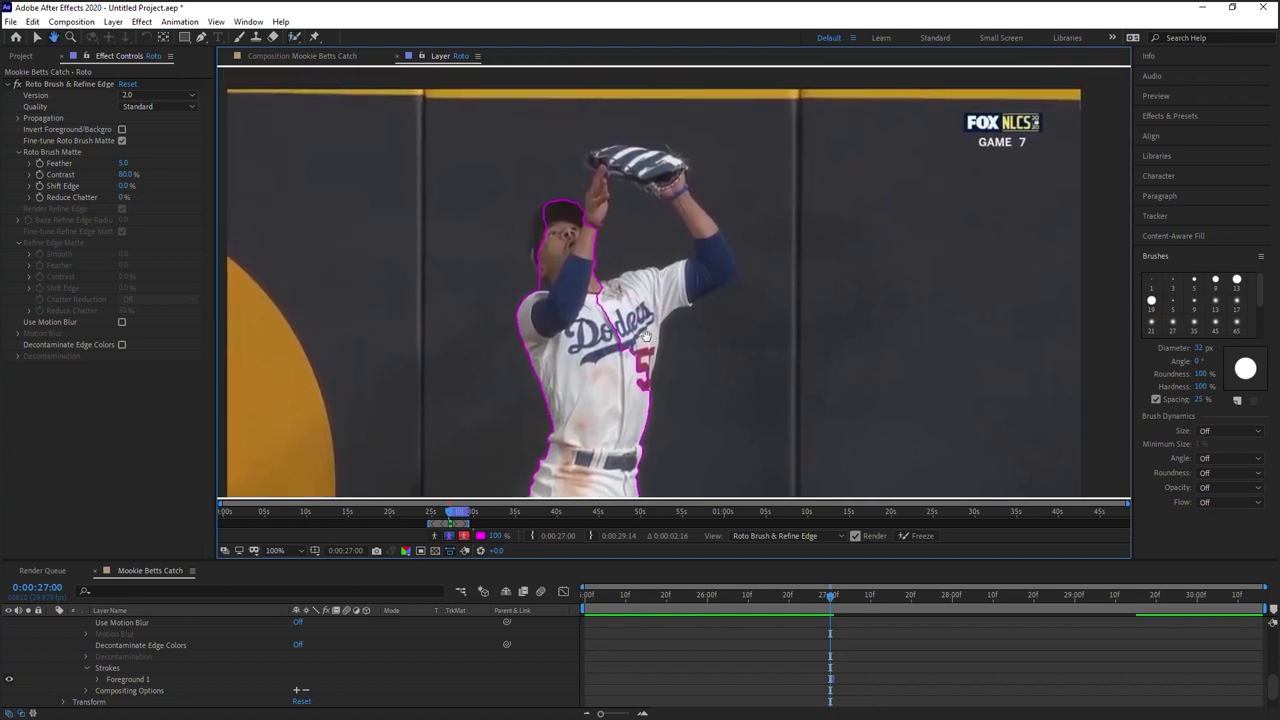
{"action": "key", "text": "alt+w"}
{"action": "left_click_drag", "start_coordinate": [652, 280], "coordinate": [720, 254]}
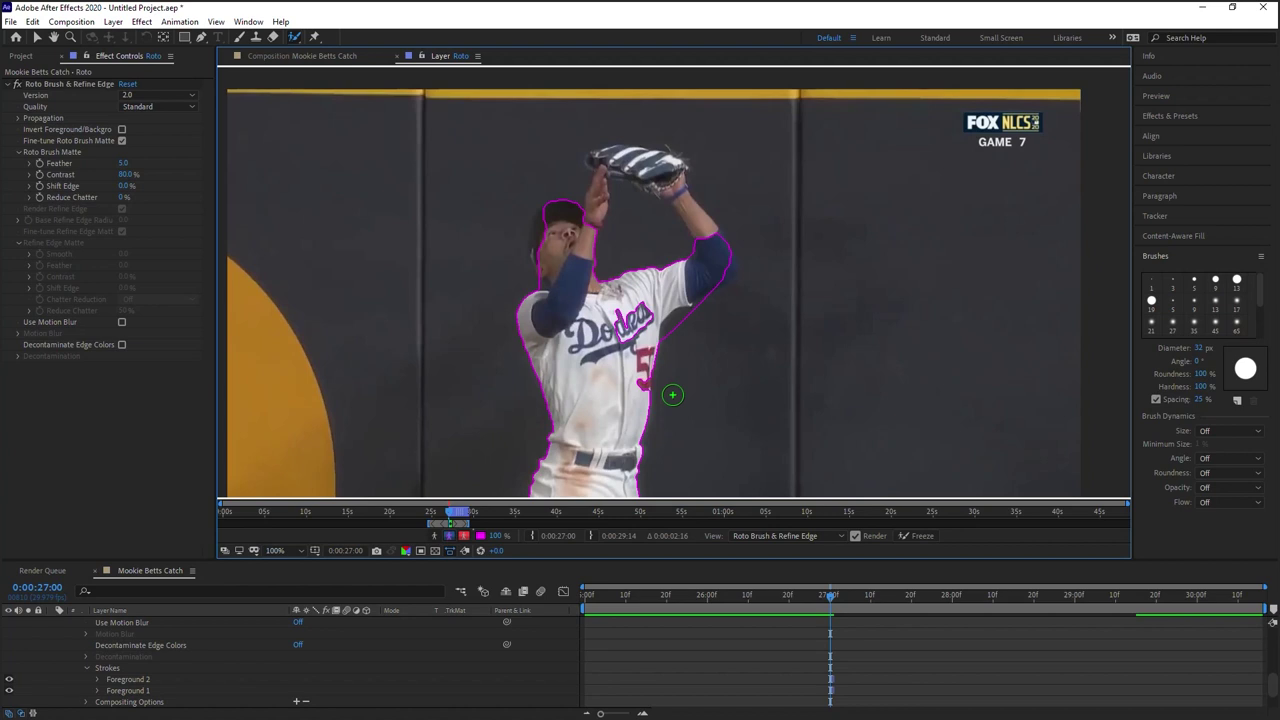
{"action": "key", "text": "ctrl+z"}
Reduce the Roto Brush diameter to 17 px and paint a foreground stroke from the raised arm's blue sleeve across the jersey
{"action": "scroll", "coordinate": [672, 394], "scroll_direction": "up", "scroll_amount": 1}
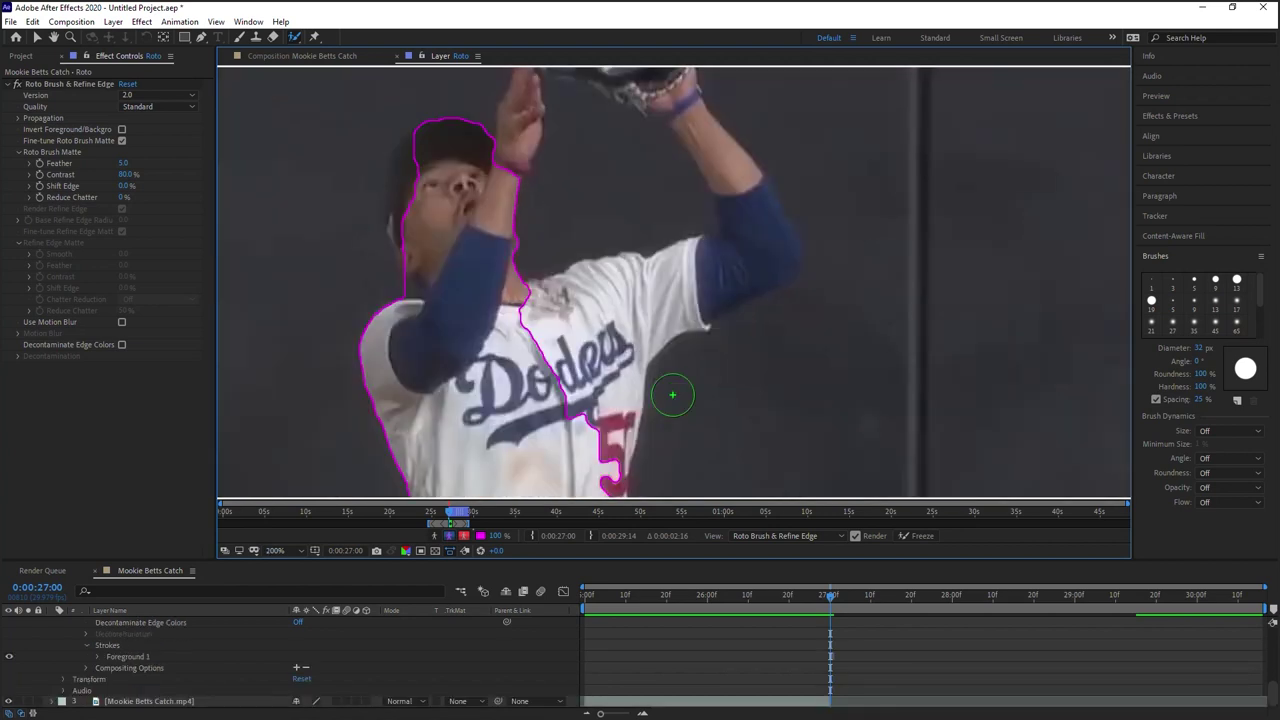
{"action": "key", "text": "space"}
{"action": "mouse_move", "coordinate": [731, 249]}
{"action": "left_mouse_down"}
{"action": "mouse_move", "coordinate": [743, 286]}
{"action": "mouse_move", "coordinate": [719, 262]}
{"action": "left_mouse_up"}
{"action": "key", "text": "alt+w"}
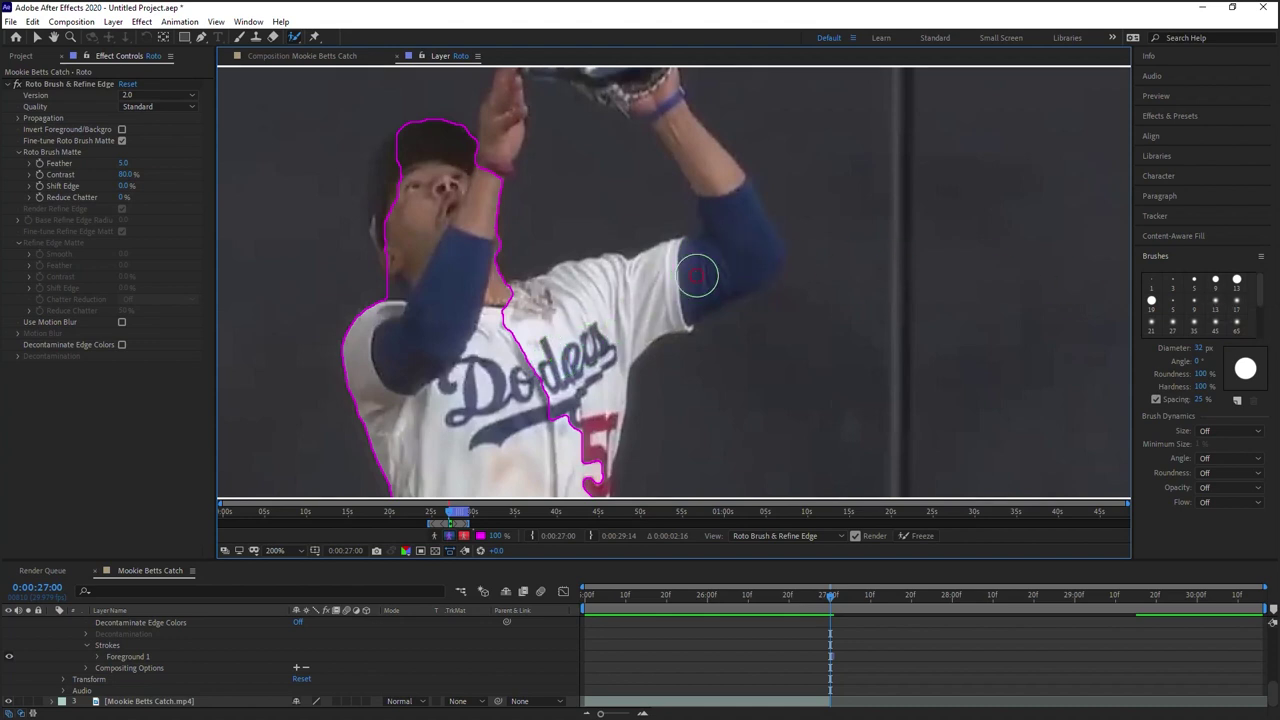
{"action": "mouse_move", "coordinate": [697, 275]}
{"action": "left_mouse_down", "text": "ctrl"}
{"action": "mouse_move", "coordinate": [685, 275]}
{"action": "mouse_move", "coordinate": [752, 249]}
{"action": "mouse_move", "coordinate": [541, 362]}
{"action": "left_mouse_up", "text": "ctrl"}
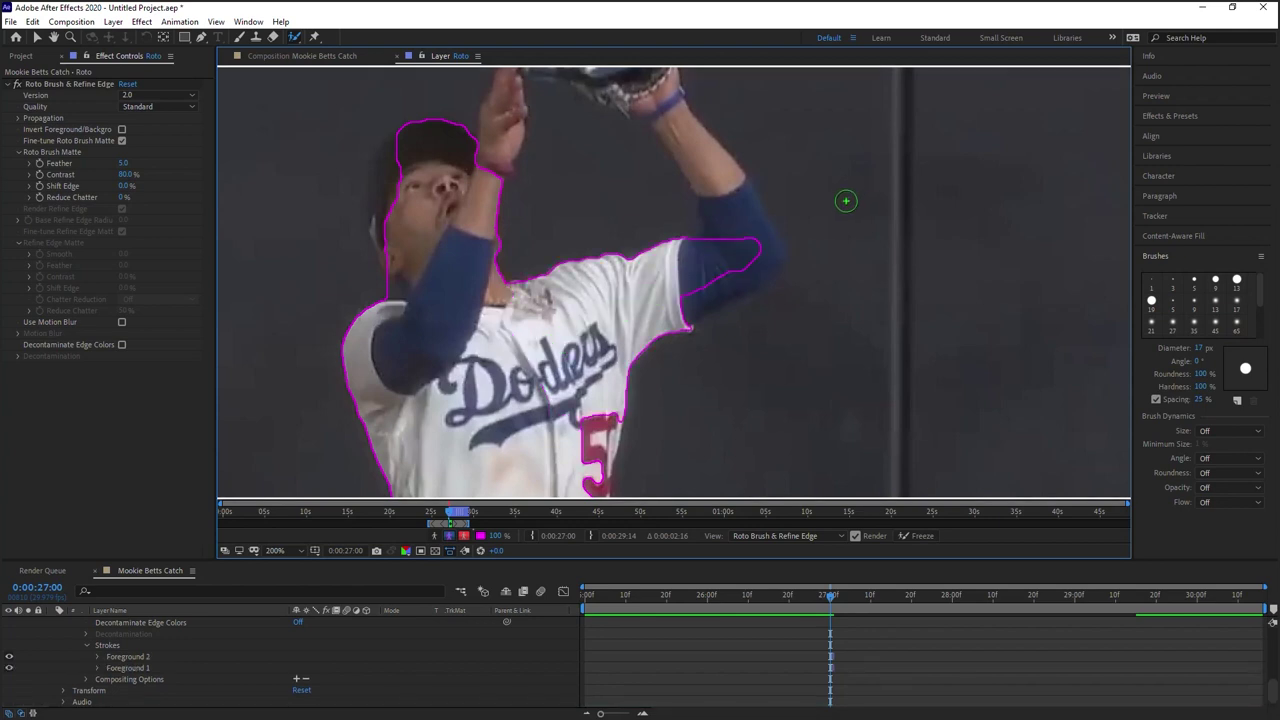
Paint foreground strokes over the glove, the raised forearm and the remaining part of the blue sleeve at the elbow
{"action": "scroll", "coordinate": [786, 254], "scroll_direction": "up", "scroll_amount": 3}
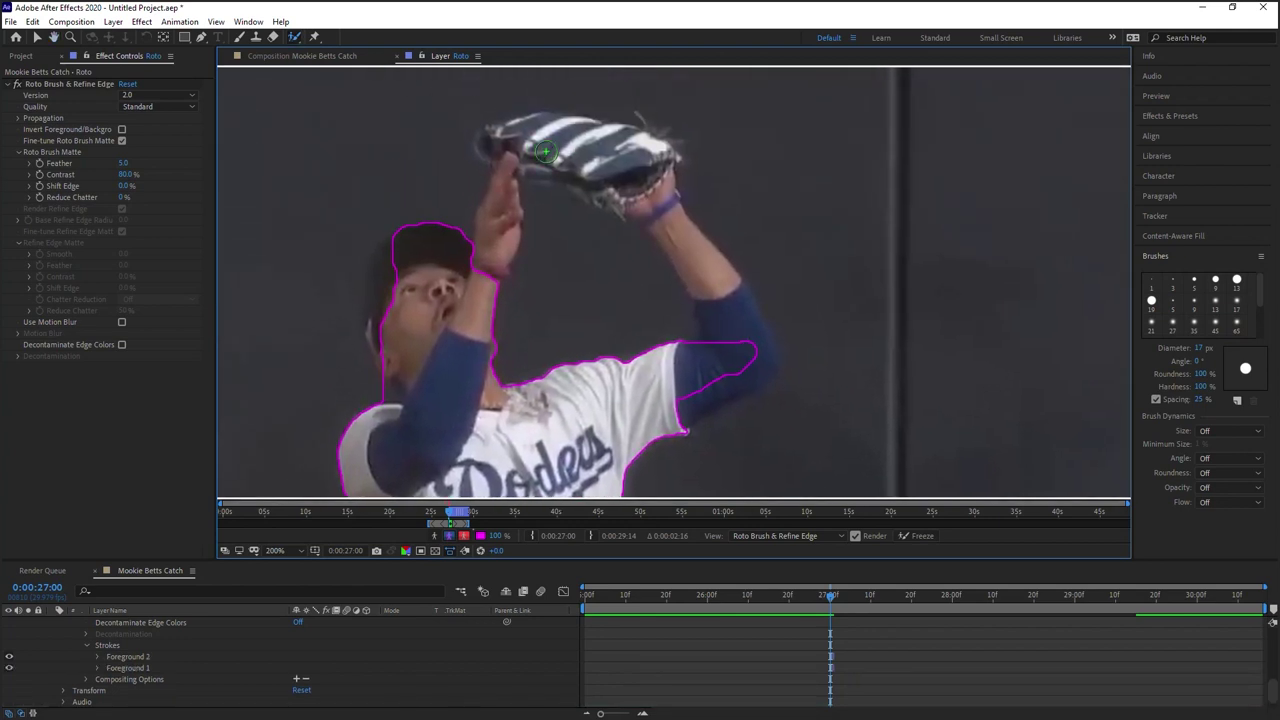
{"action": "mouse_move", "coordinate": [512, 140]}
{"action": "left_mouse_down"}
{"action": "mouse_move", "coordinate": [612, 155]}
{"action": "mouse_move", "coordinate": [740, 331]}
{"action": "left_mouse_up"}
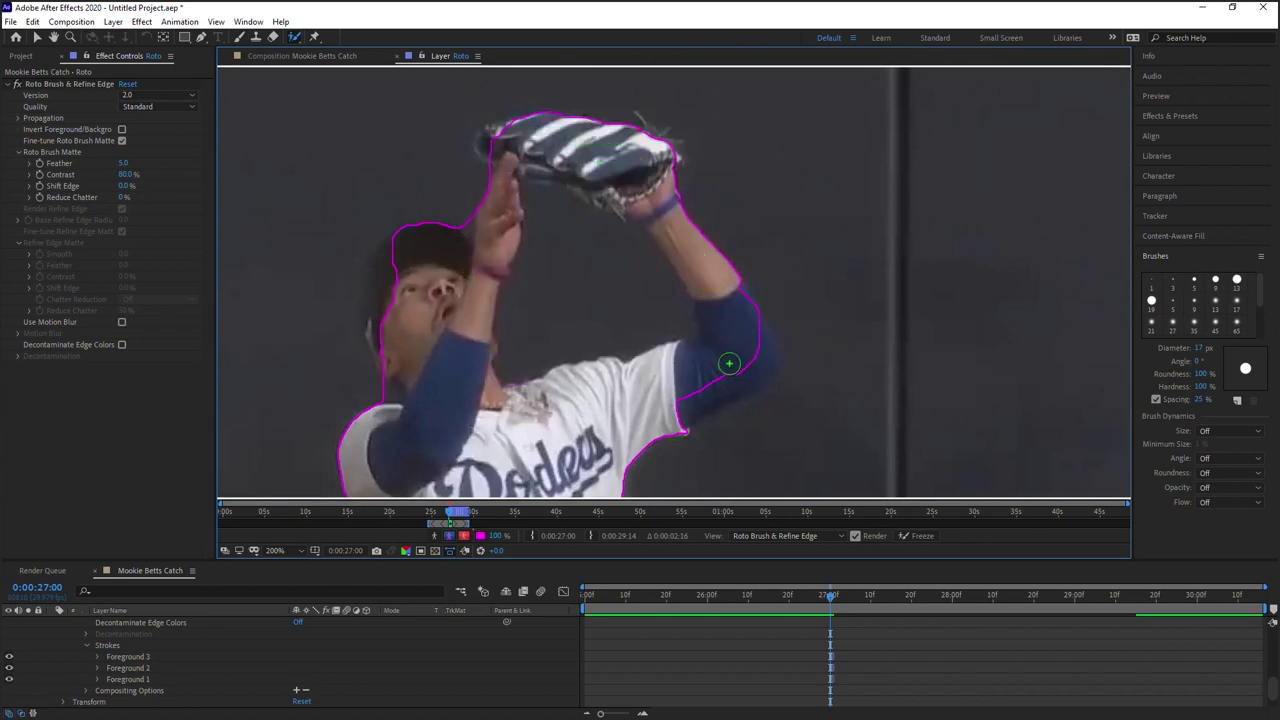
{"action": "mouse_move", "coordinate": [688, 414]}
{"action": "left_mouse_down"}
{"action": "mouse_move", "coordinate": [771, 358]}
{"action": "mouse_move", "coordinate": [725, 273]}
{"action": "mouse_move", "coordinate": [733, 215]}
{"action": "mouse_move", "coordinate": [753, 337]}
{"action": "left_mouse_up"}
Add the red jersey number to the foreground selection with a 7 px Roto Brush
{"action": "left_click_drag", "start_coordinate": [654, 240], "coordinate": [633, 68]}
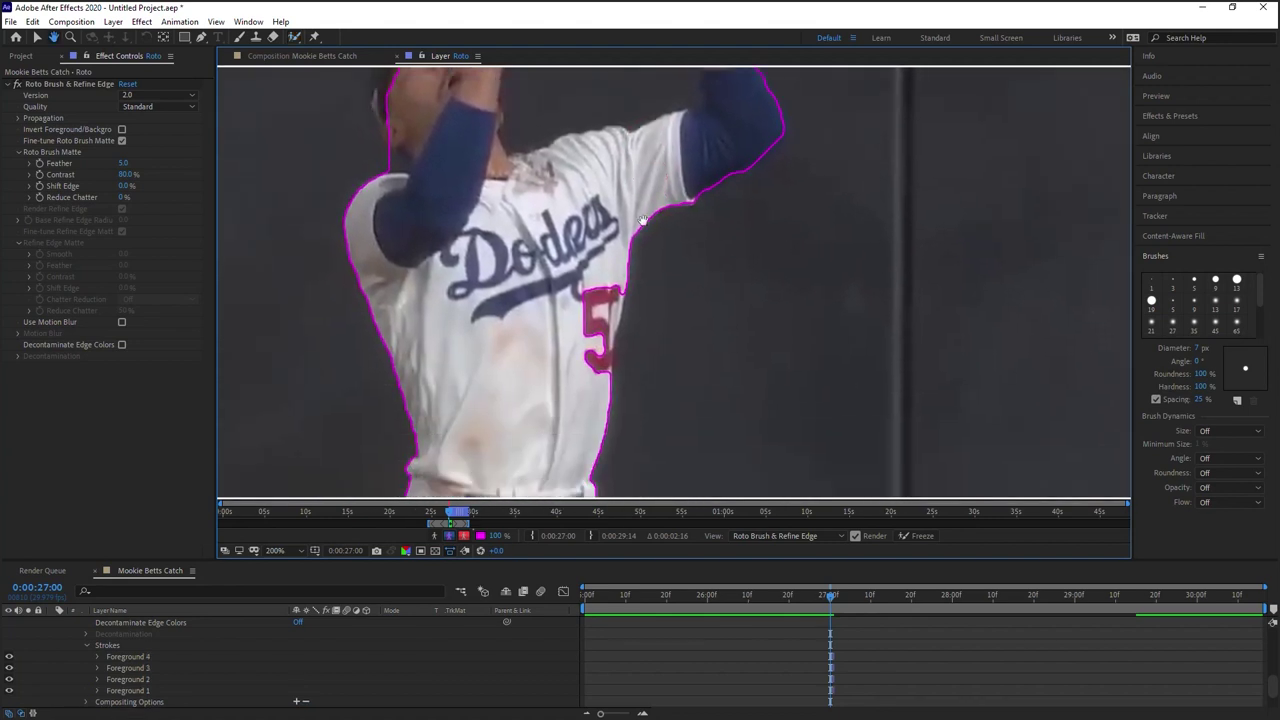
{"action": "left_click_drag", "start_coordinate": [633, 285], "coordinate": [645, 201]}
{"action": "left_click_drag", "start_coordinate": [618, 242], "coordinate": [612, 222]}
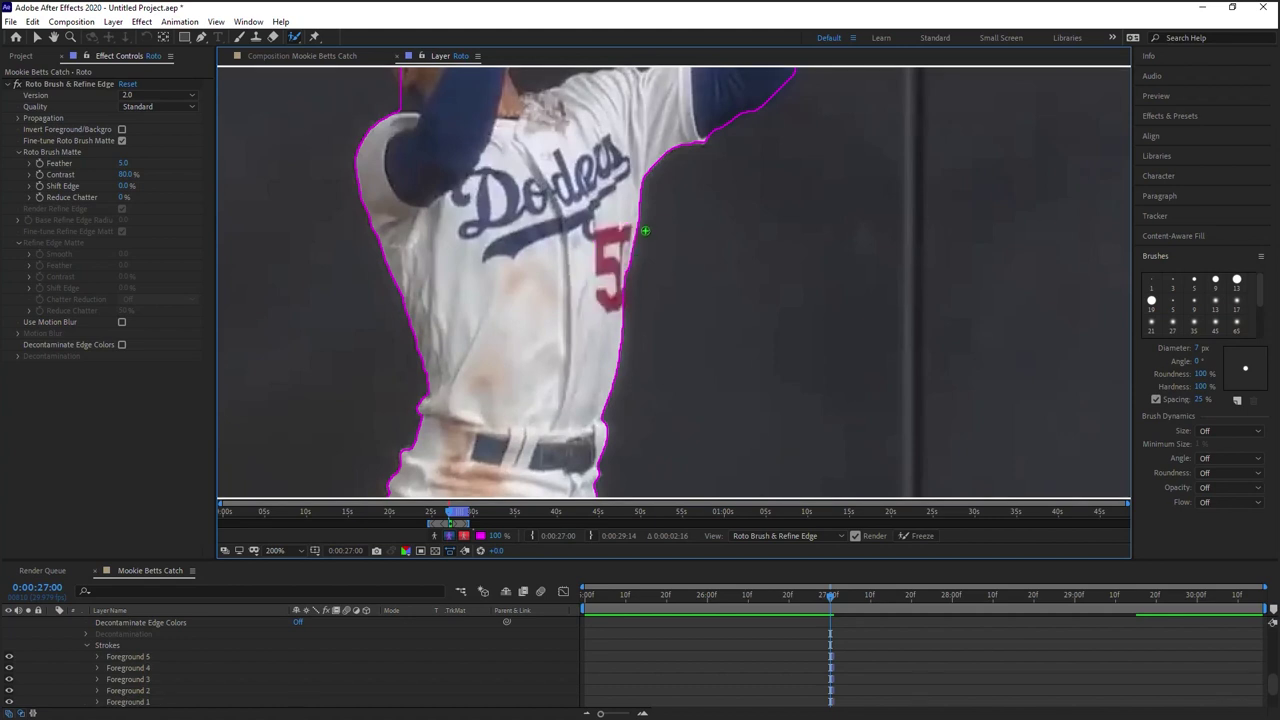
Add the glove's thumb-side edge above the player's fingertips to the foreground selection
{"action": "scroll", "coordinate": [640, 215], "scroll_direction": "down", "scroll_amount": 1}
{"action": "scroll", "coordinate": [660, 195], "scroll_direction": "down", "scroll_amount": 6}
{"action": "scroll", "coordinate": [697, 451], "scroll_direction": "up", "scroll_amount": 10}
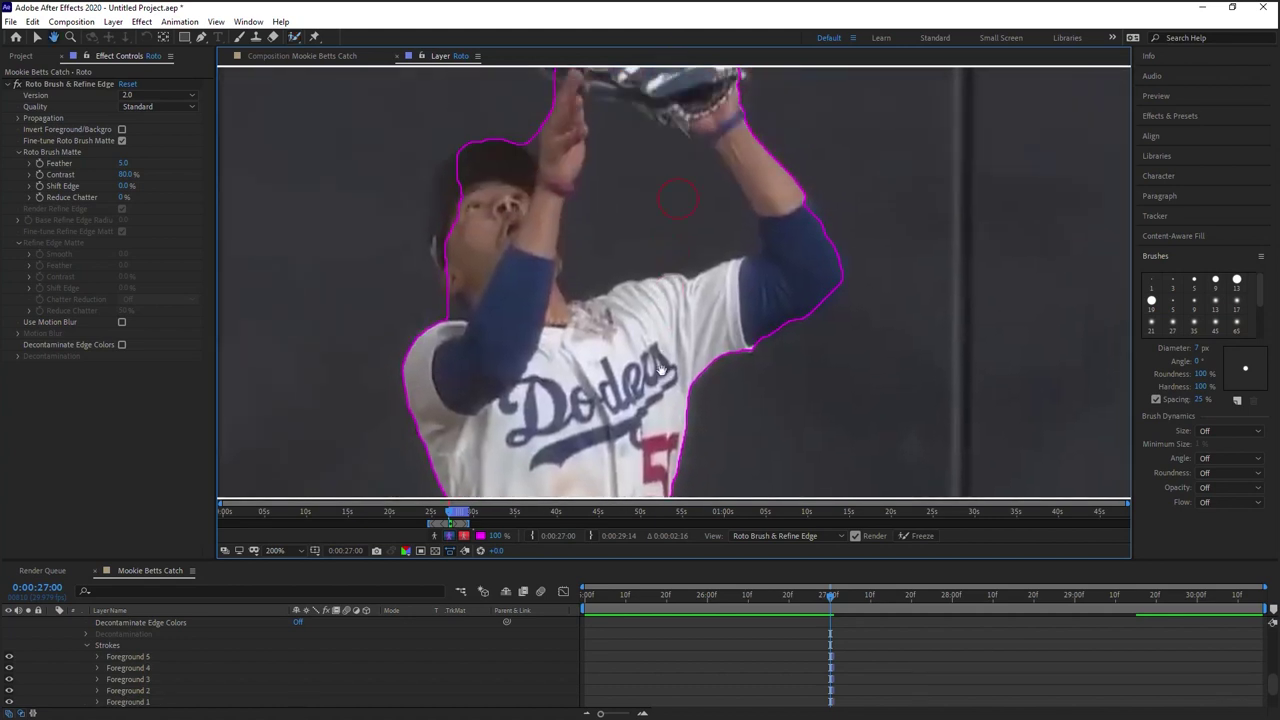
{"action": "scroll", "coordinate": [645, 328], "scroll_direction": "right", "scroll_amount": 1}
{"action": "mouse_move", "coordinate": [527, 148]}
{"action": "left_mouse_down"}
{"action": "mouse_move", "coordinate": [514, 124]}
{"action": "mouse_move", "coordinate": [548, 108]}
{"action": "left_mouse_up"}
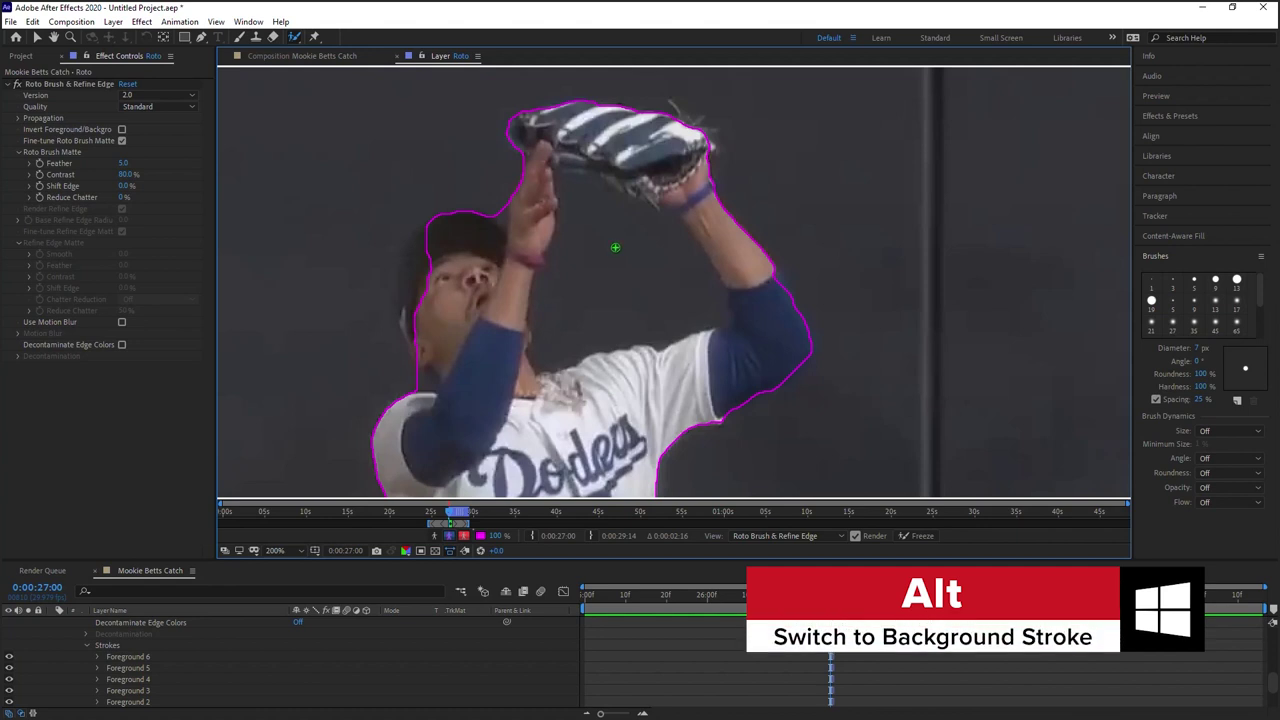
Subtract the wall between the arms and beside the cap with background strokes, and keep the bare hand as foreground
{"action": "key", "text": "alt"}
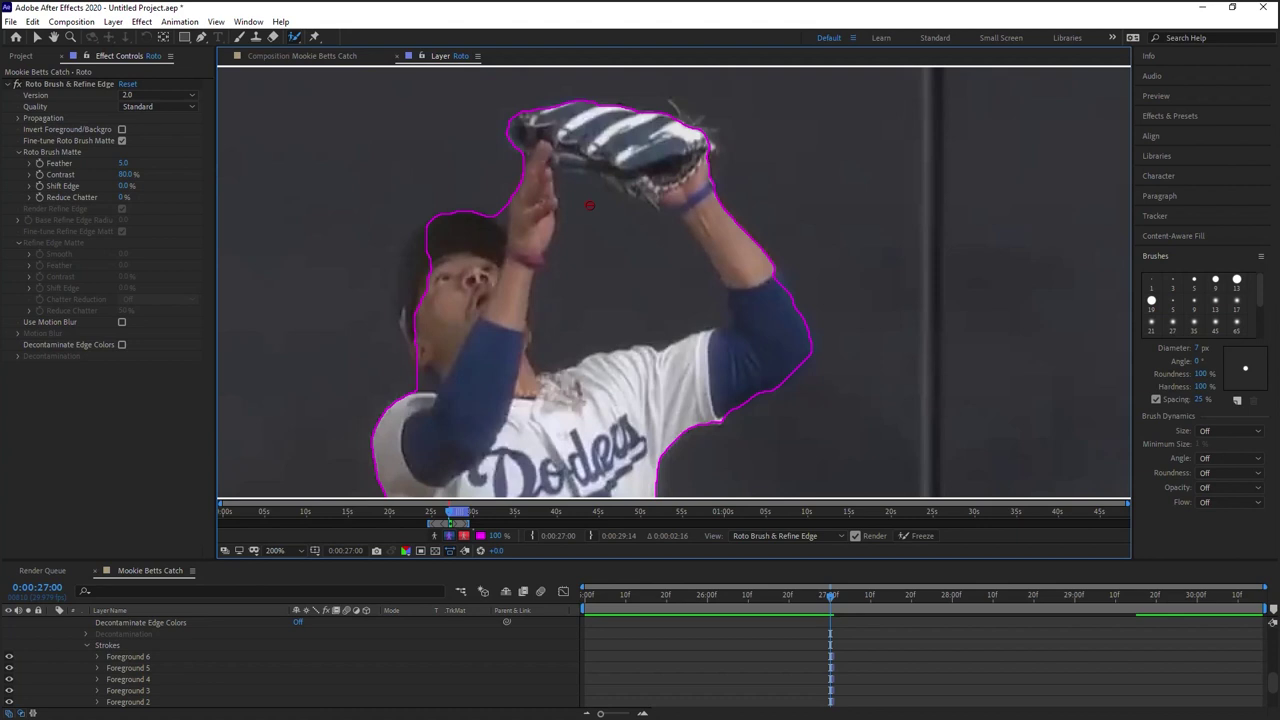
{"action": "left_click_drag", "start_coordinate": [576, 198], "coordinate": [680, 332]}
{"action": "left_click_drag", "start_coordinate": [540, 155], "coordinate": [524, 262]}
{"action": "left_click_drag", "start_coordinate": [497, 215], "coordinate": [502, 224]}
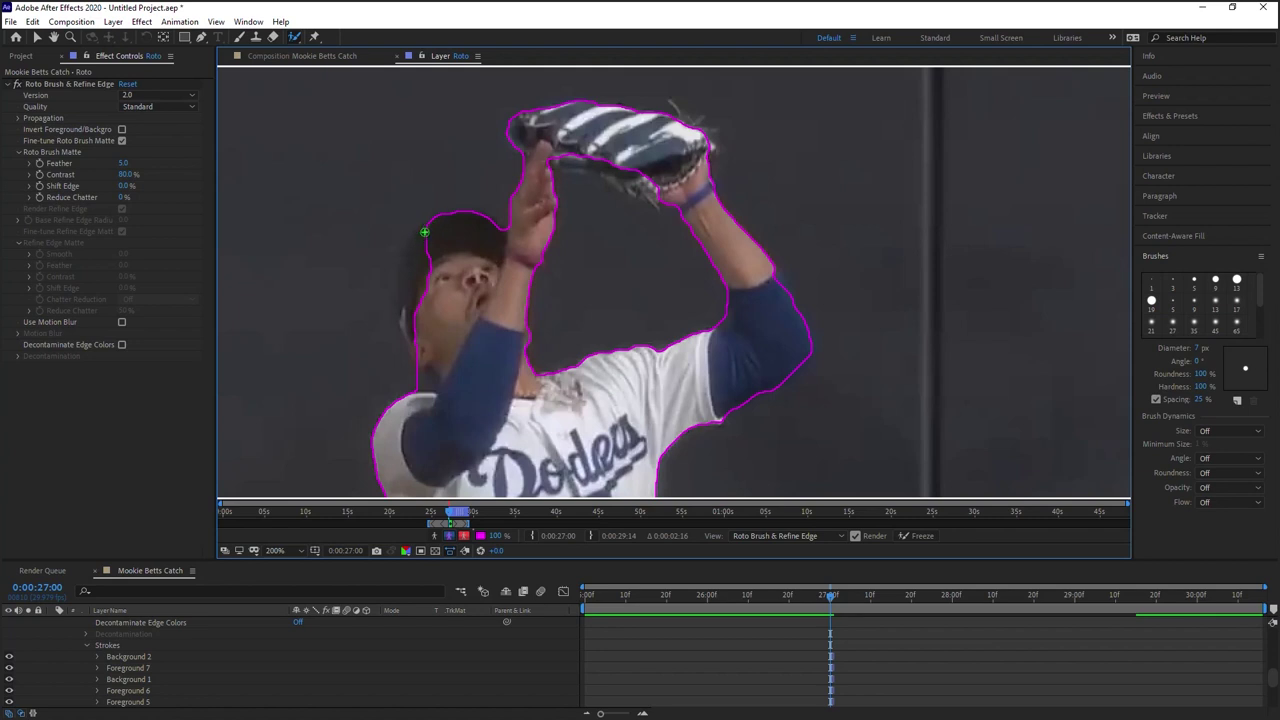
Add the back of the cap, the head and the ear area to the foreground with a 10 px Roto Brush
{"action": "mouse_move", "coordinate": [421, 234]}
{"action": "left_mouse_down"}
{"action": "mouse_move", "coordinate": [403, 295]}
{"action": "mouse_move", "coordinate": [412, 354]}
{"action": "left_mouse_up"}
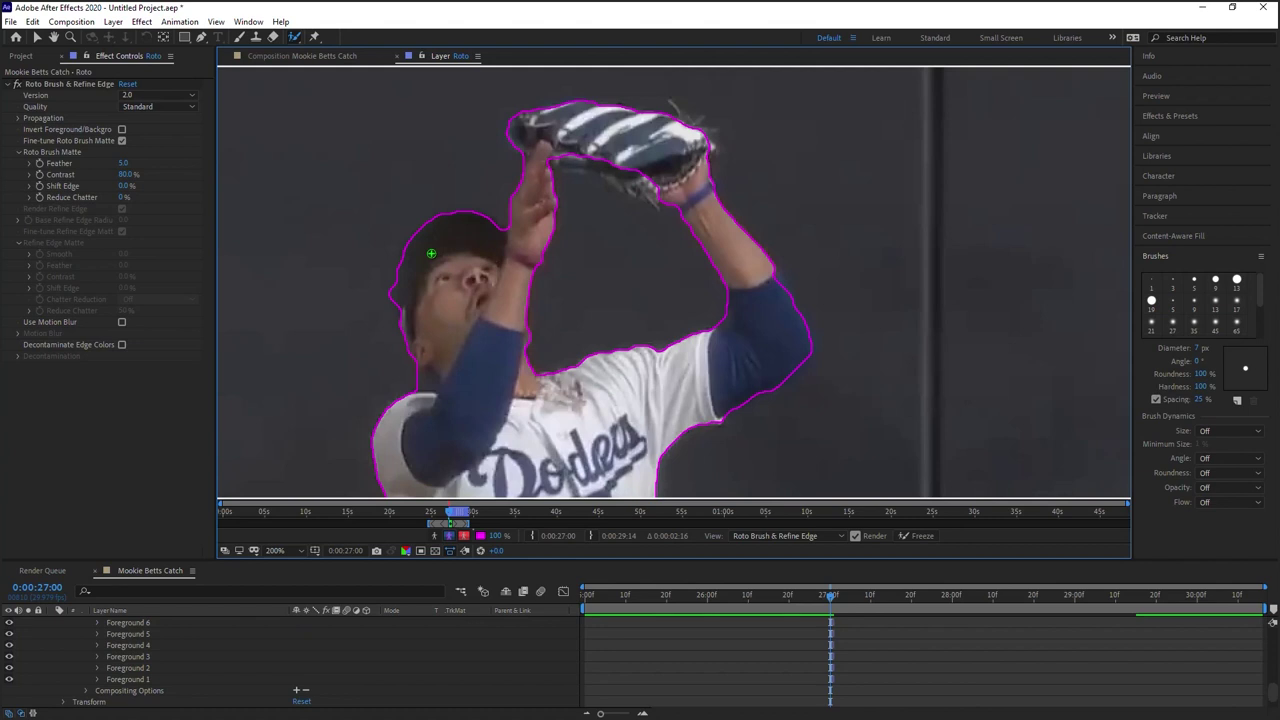
{"action": "key", "text": "ctrl+z"}
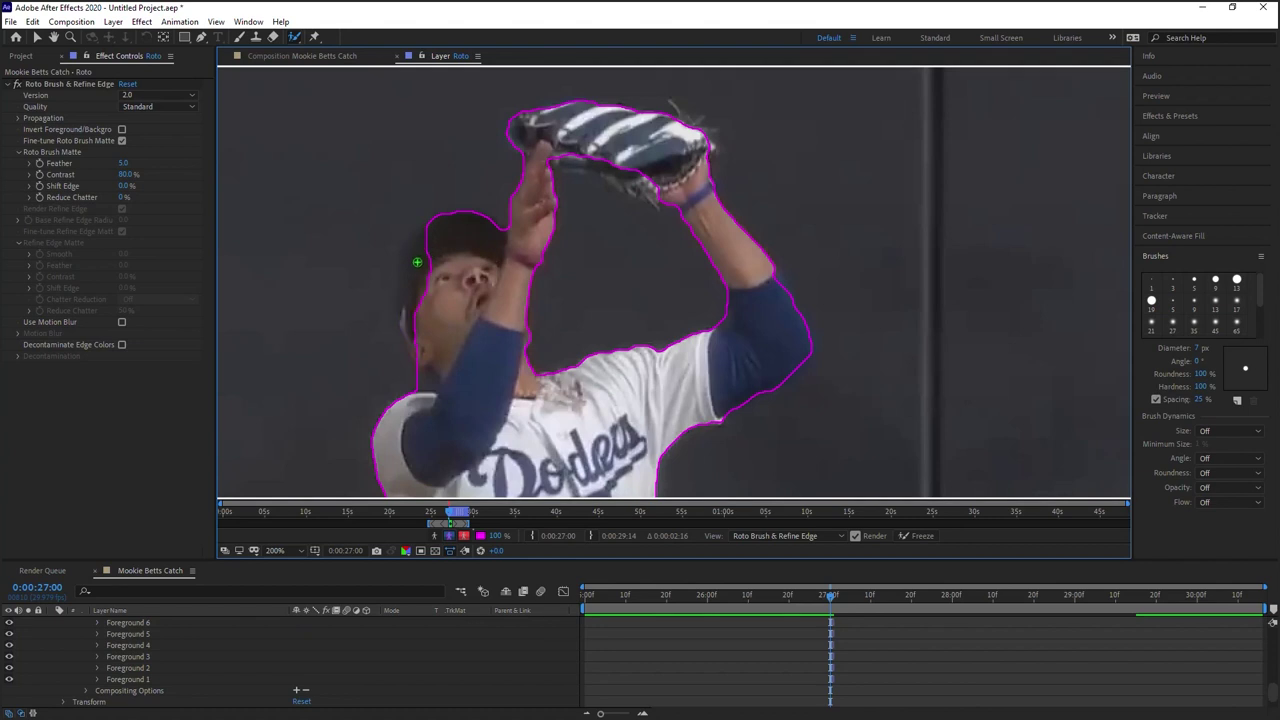
{"action": "left_click_drag", "start_coordinate": [417, 263], "coordinate": [414, 345], "text": "ctrl"}
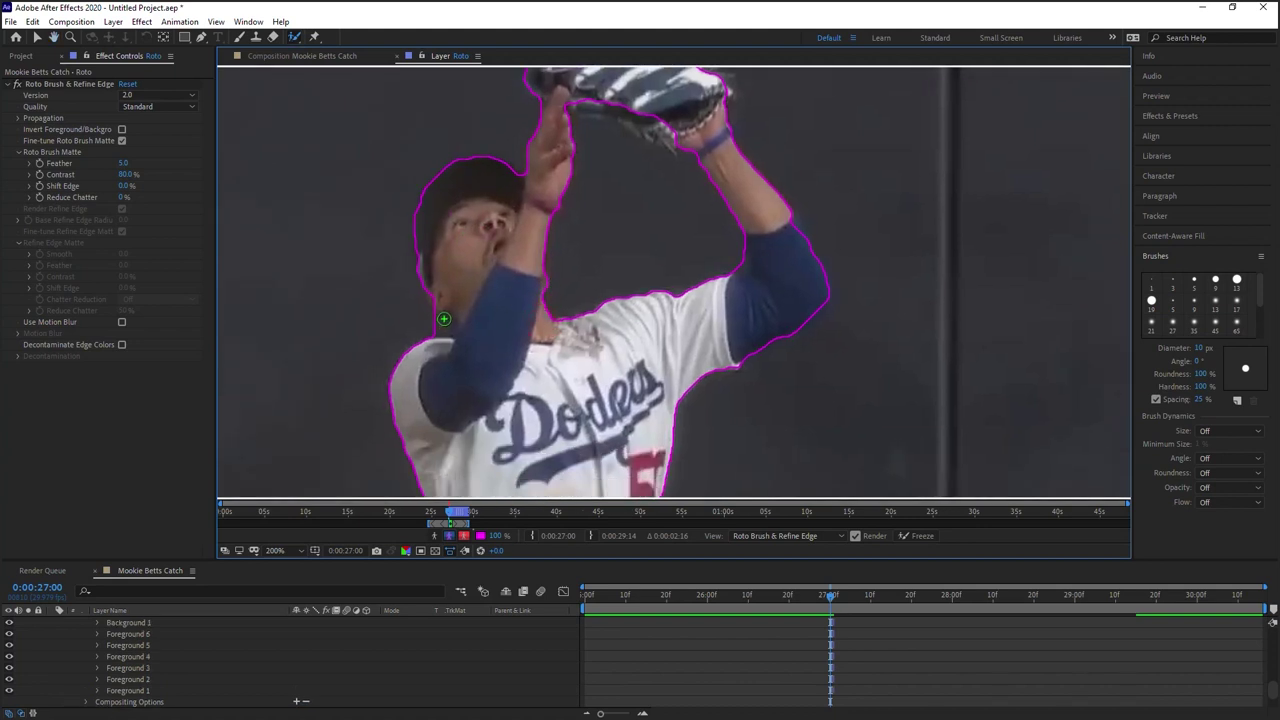
{"action": "mouse_move", "coordinate": [437, 329]}
{"action": "left_mouse_down"}
{"action": "mouse_move", "coordinate": [426, 326]}
{"action": "mouse_move", "coordinate": [455, 327]}
{"action": "mouse_move", "coordinate": [445, 309]}
{"action": "left_mouse_up"}
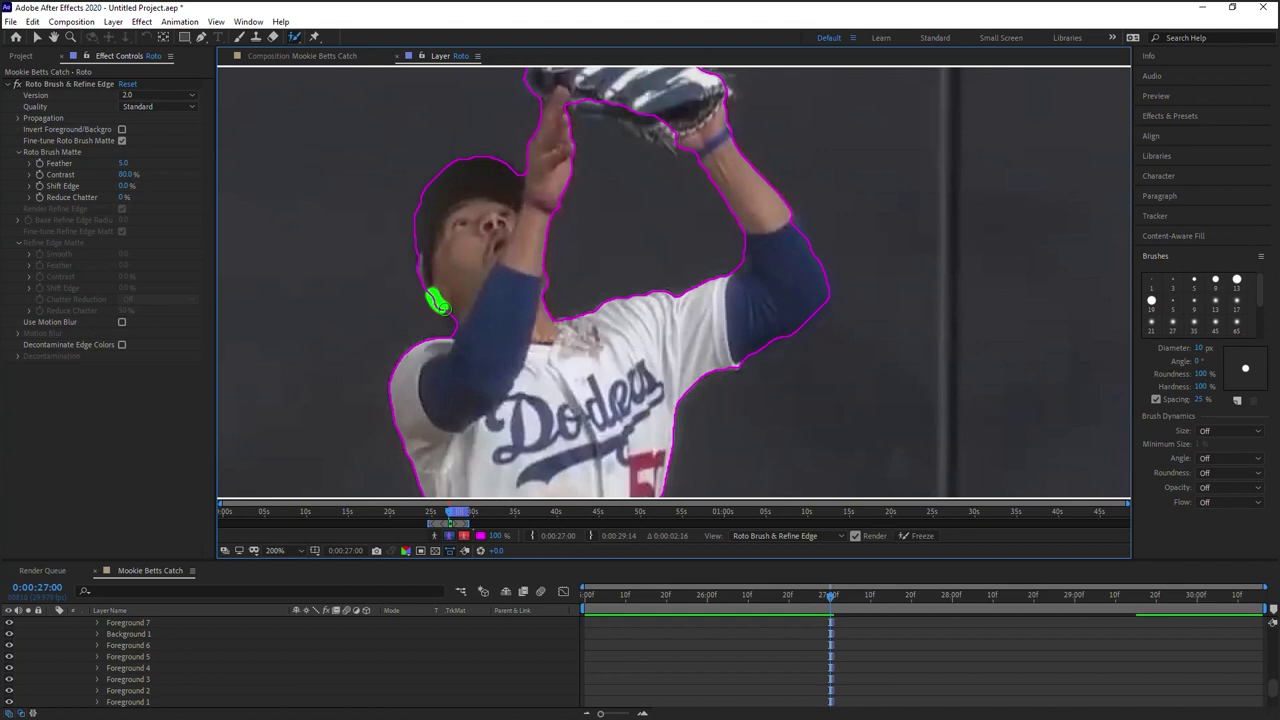
Add the glove's lower edge to the foreground and subtract the wall directly beneath it with a background stroke
{"action": "key", "text": "space"}
{"action": "left_click_drag", "start_coordinate": [608, 408], "coordinate": [586, 181]}
{"action": "left_click_drag", "start_coordinate": [598, 307], "coordinate": [643, 114]}
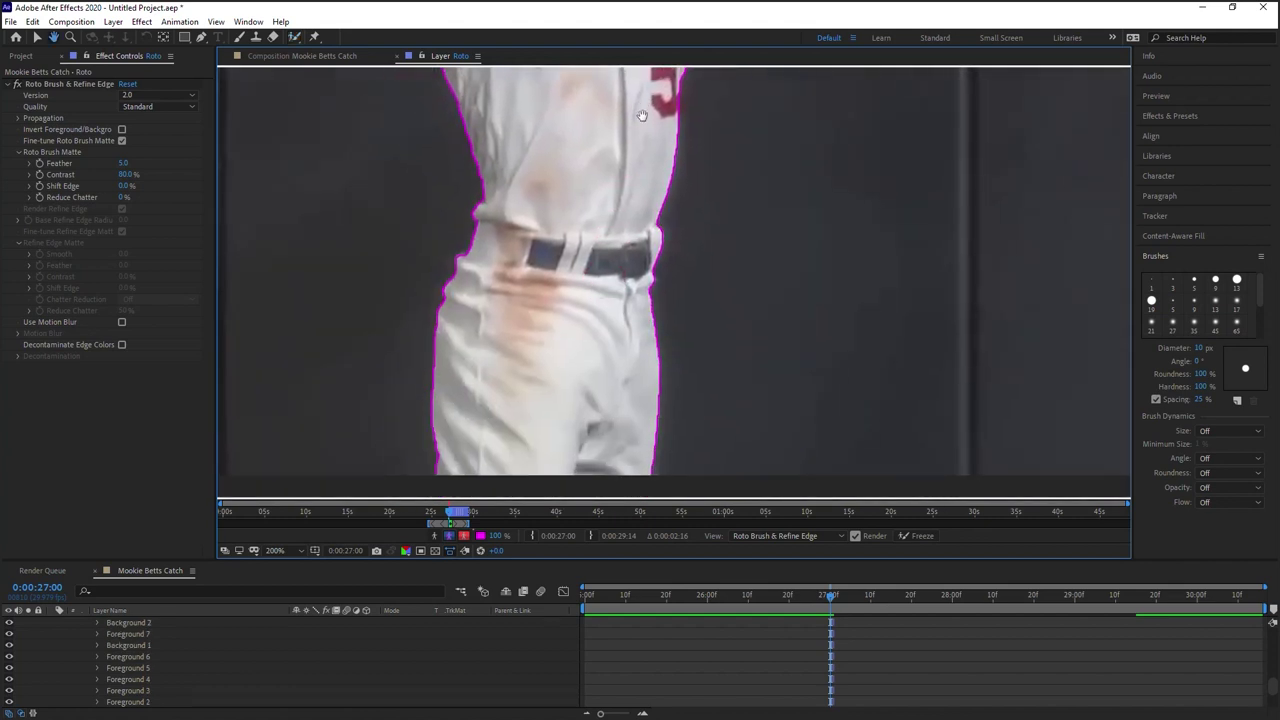
{"action": "left_click_drag", "start_coordinate": [728, 265], "coordinate": [731, 200]}
{"action": "left_click_drag", "start_coordinate": [731, 124], "coordinate": [737, 374]}
{"action": "left_click_drag", "start_coordinate": [768, 212], "coordinate": [761, 426]}
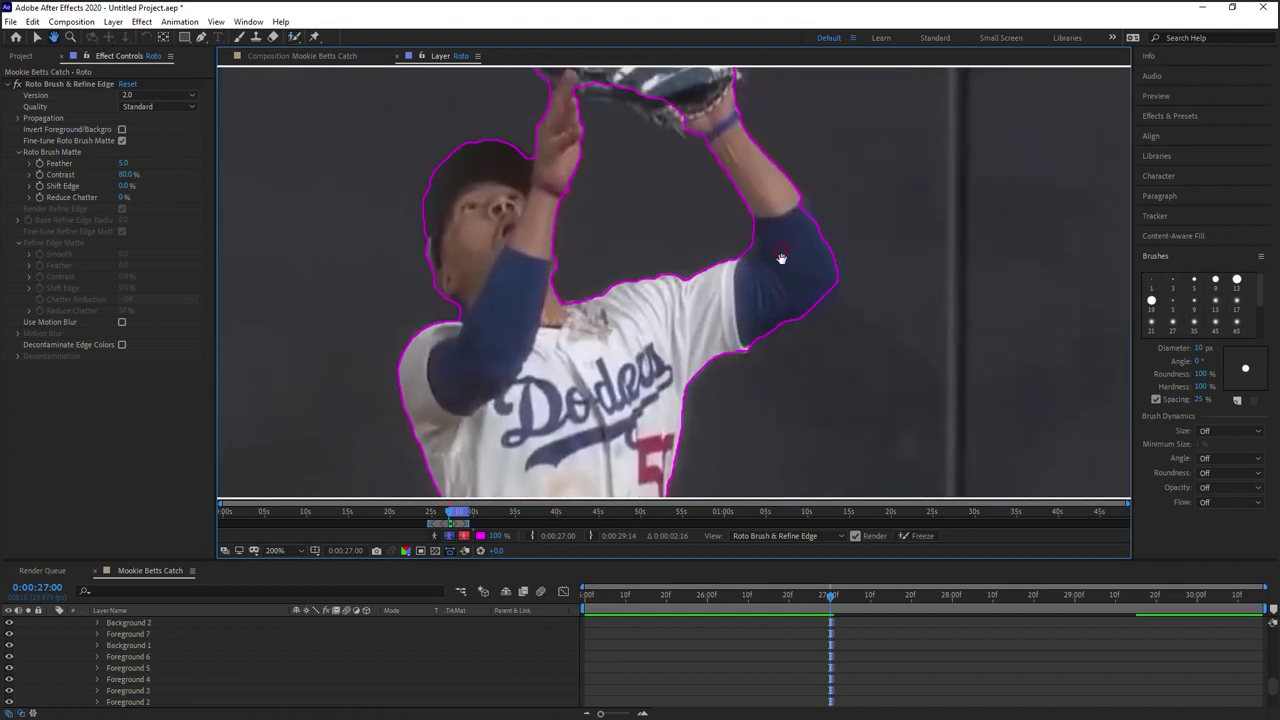
{"action": "left_click_drag", "start_coordinate": [782, 259], "coordinate": [776, 382]}
{"action": "left_click_drag", "start_coordinate": [578, 230], "coordinate": [694, 270]}
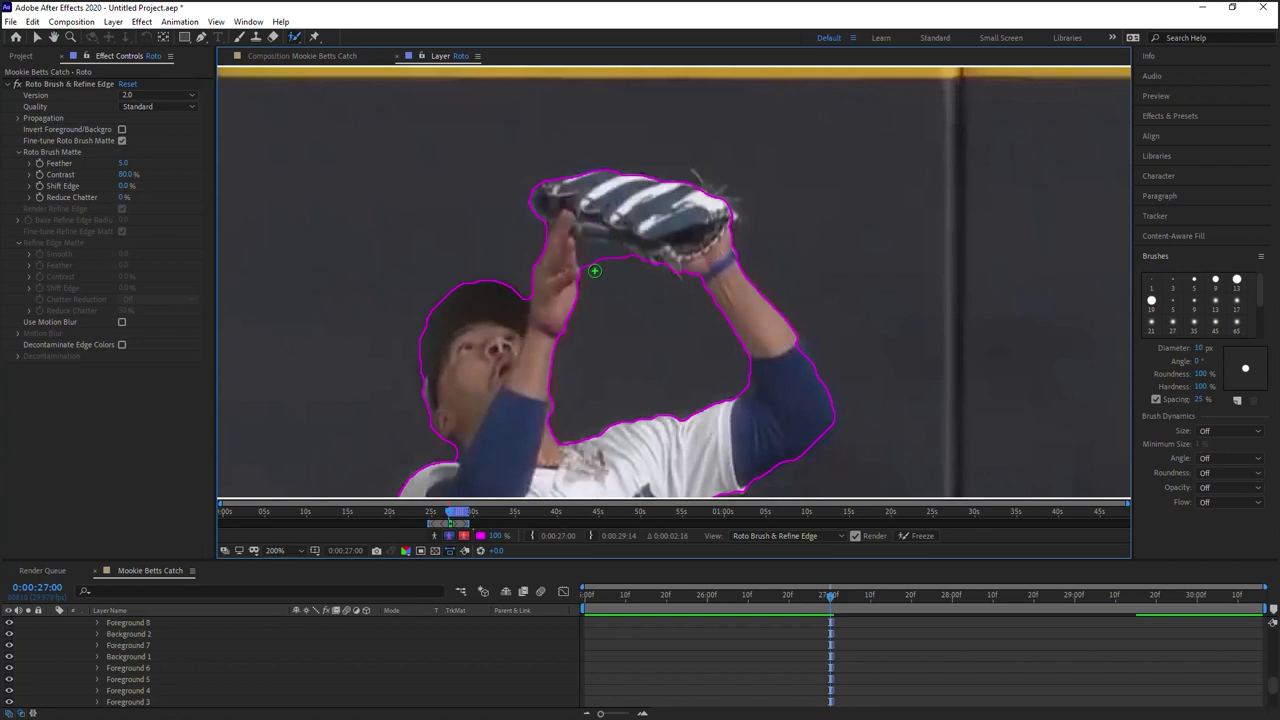
{"action": "key", "text": "ctrl+z"}
{"action": "left_click_drag", "start_coordinate": [574, 222], "coordinate": [678, 245]}
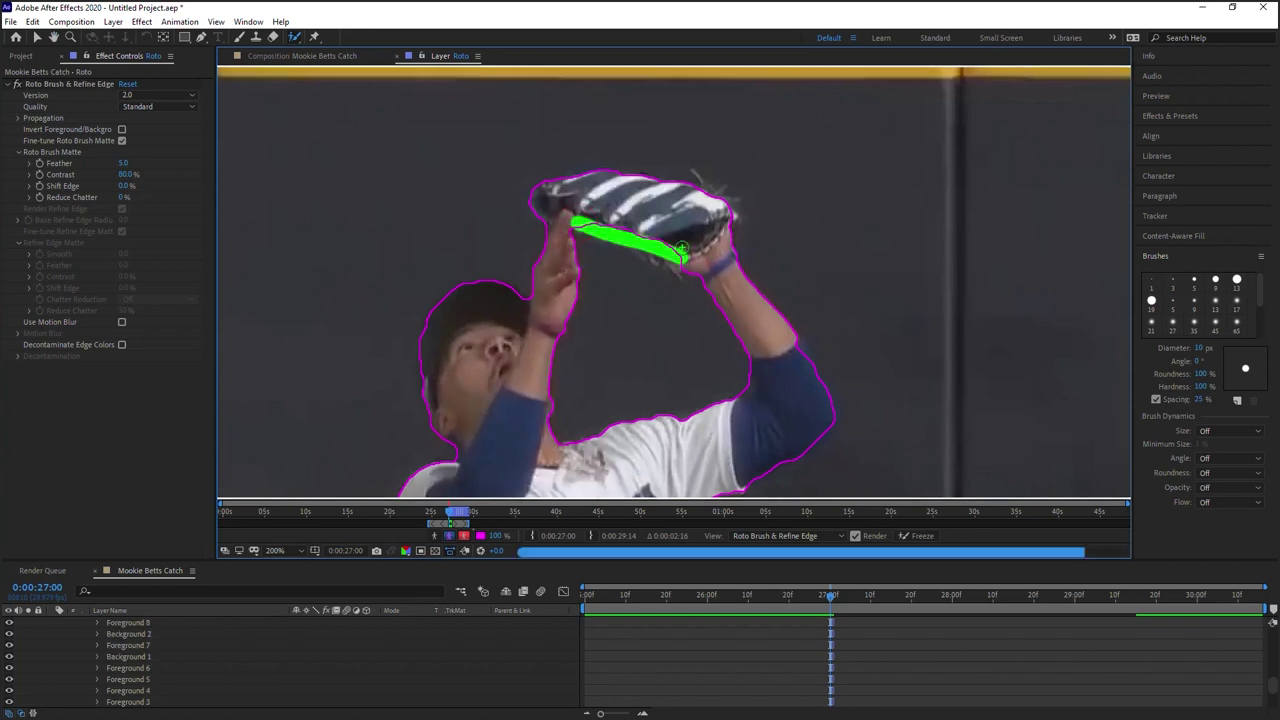
{"action": "mouse_move", "coordinate": [582, 245]}
{"action": "left_mouse_down"}
{"action": "mouse_move", "coordinate": [588, 270]}
{"action": "mouse_move", "coordinate": [645, 265]}
{"action": "left_mouse_up"}
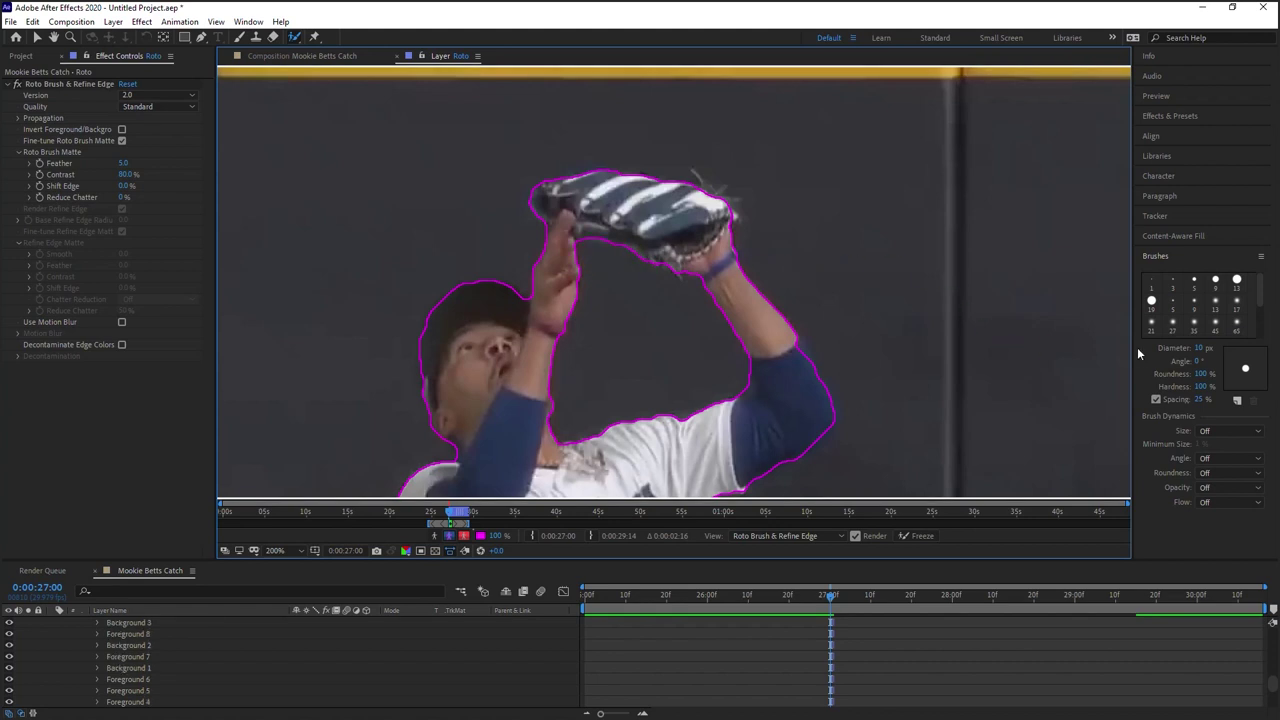
Inspect the Roto Brush outline around the player's whole body at 100% and 200% magnification
{"action": "left_click_drag", "start_coordinate": [721, 398], "coordinate": [700, 234]}
{"action": "left_click_drag", "start_coordinate": [740, 298], "coordinate": [732, 234]}
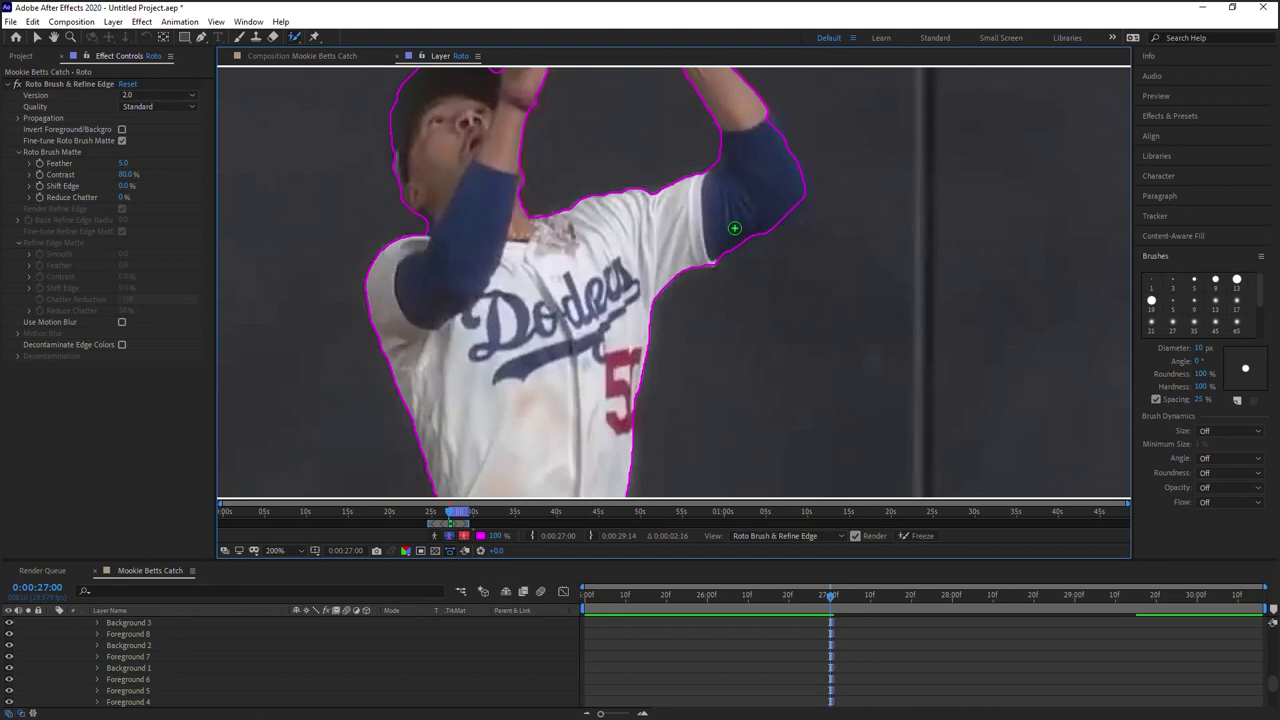
{"action": "key", "text": "comma"}
{"action": "mouse_move", "coordinate": [757, 346]}
{"action": "left_mouse_down"}
{"action": "mouse_move", "coordinate": [697, 240]}
{"action": "mouse_move", "coordinate": [733, 339]}
{"action": "left_mouse_up"}
{"action": "key", "text": "comma"}
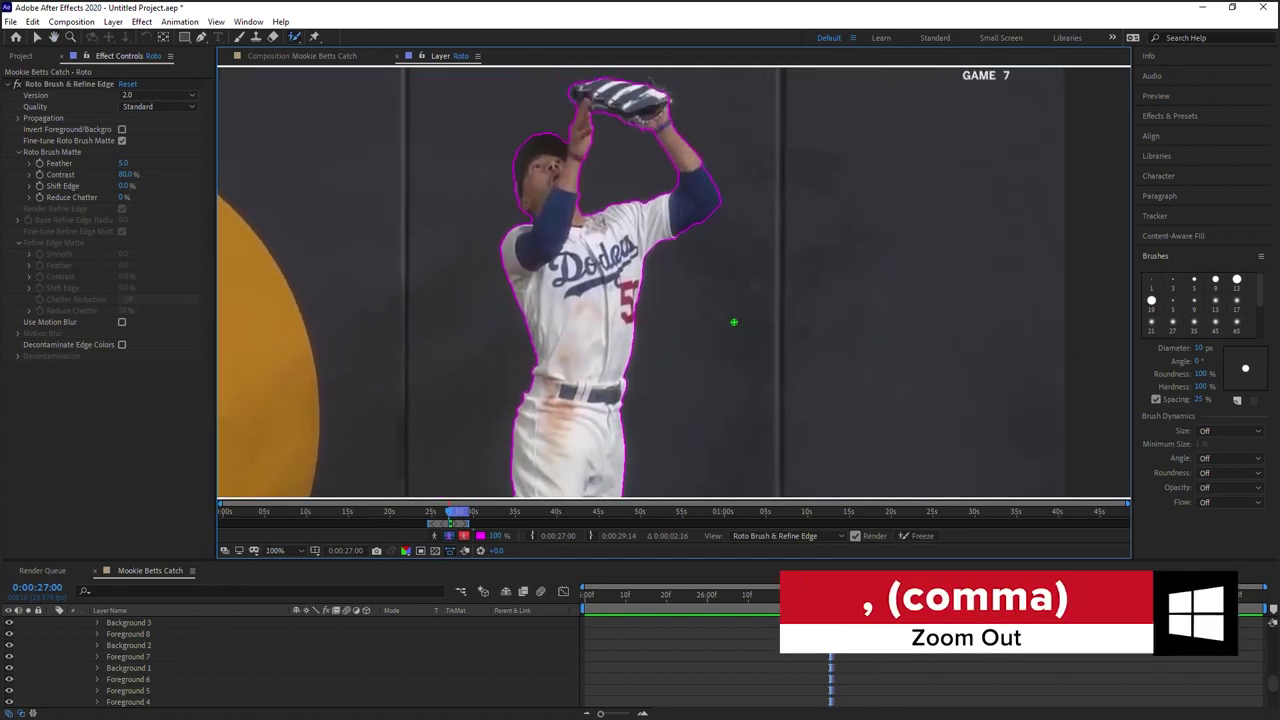
{"action": "key", "text": "period"}
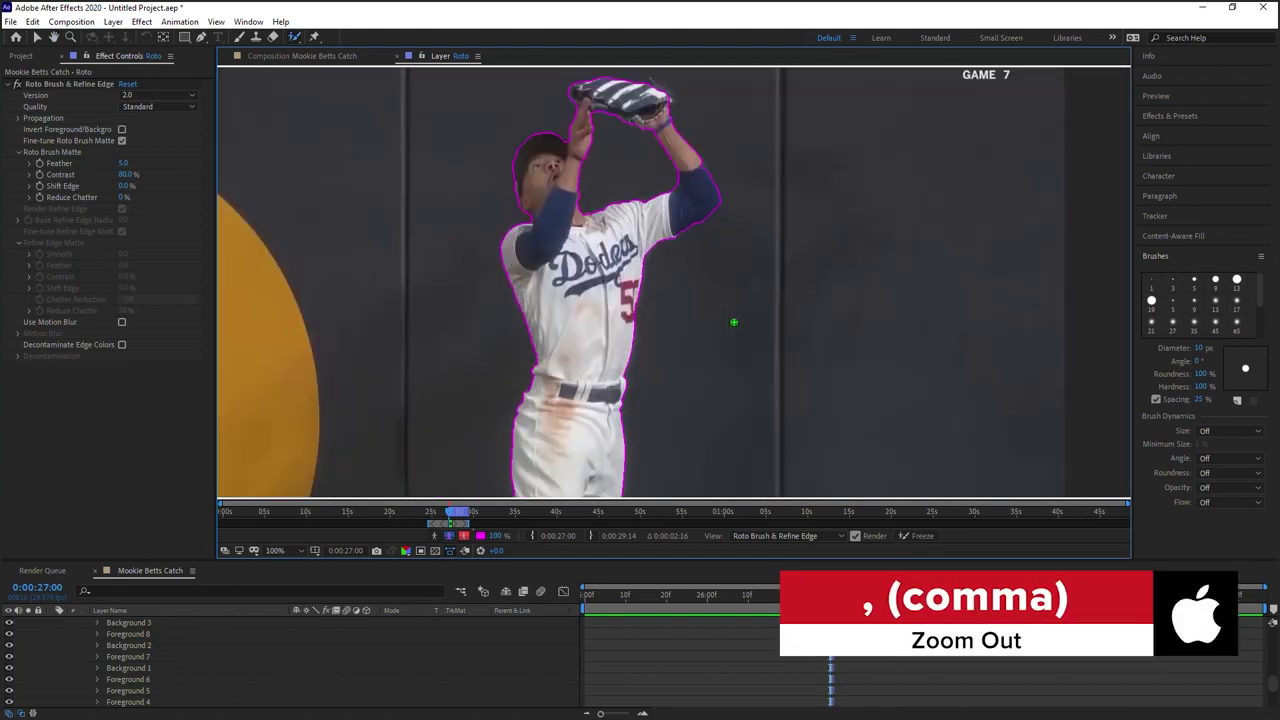
{"action": "key", "text": "period"}
{"action": "key", "text": "period"}
{"action": "key", "text": "comma"}
{"action": "scroll", "coordinate": [734, 322], "scroll_direction": "down", "scroll_amount": 2}
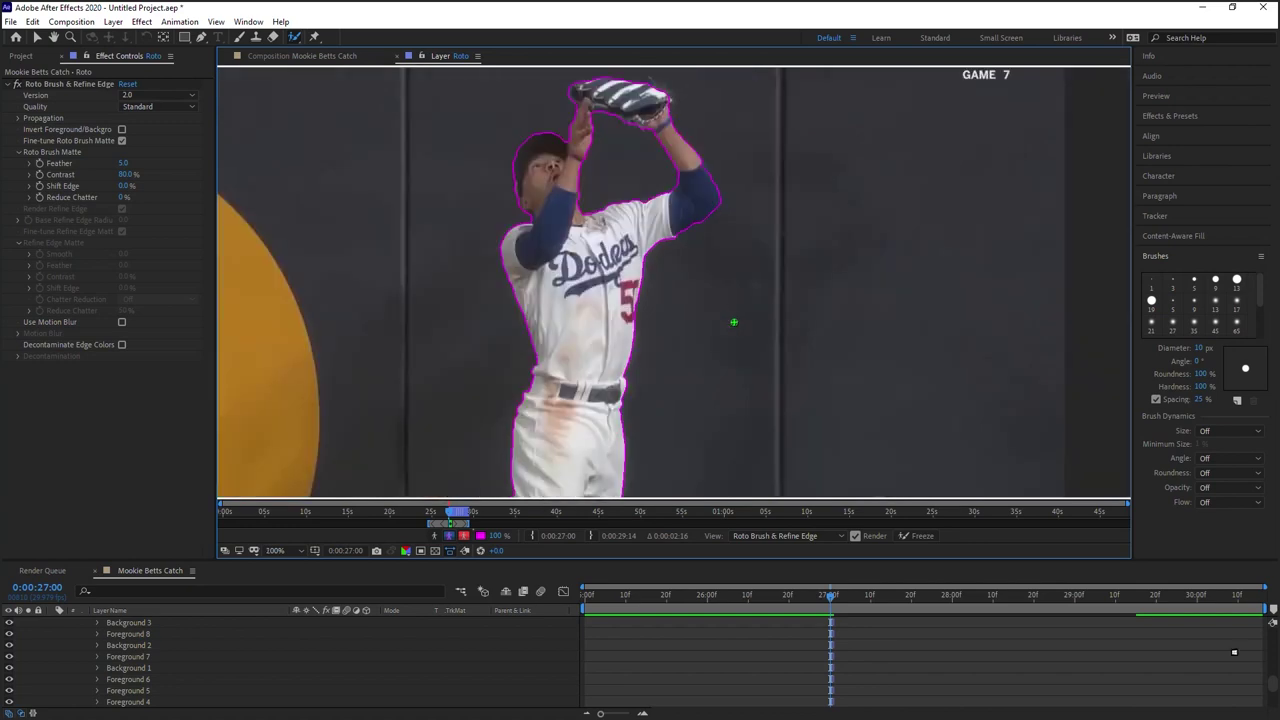
{"action": "key", "text": "period"}
{"action": "key", "text": "period"}
{"action": "key", "text": "comma"}
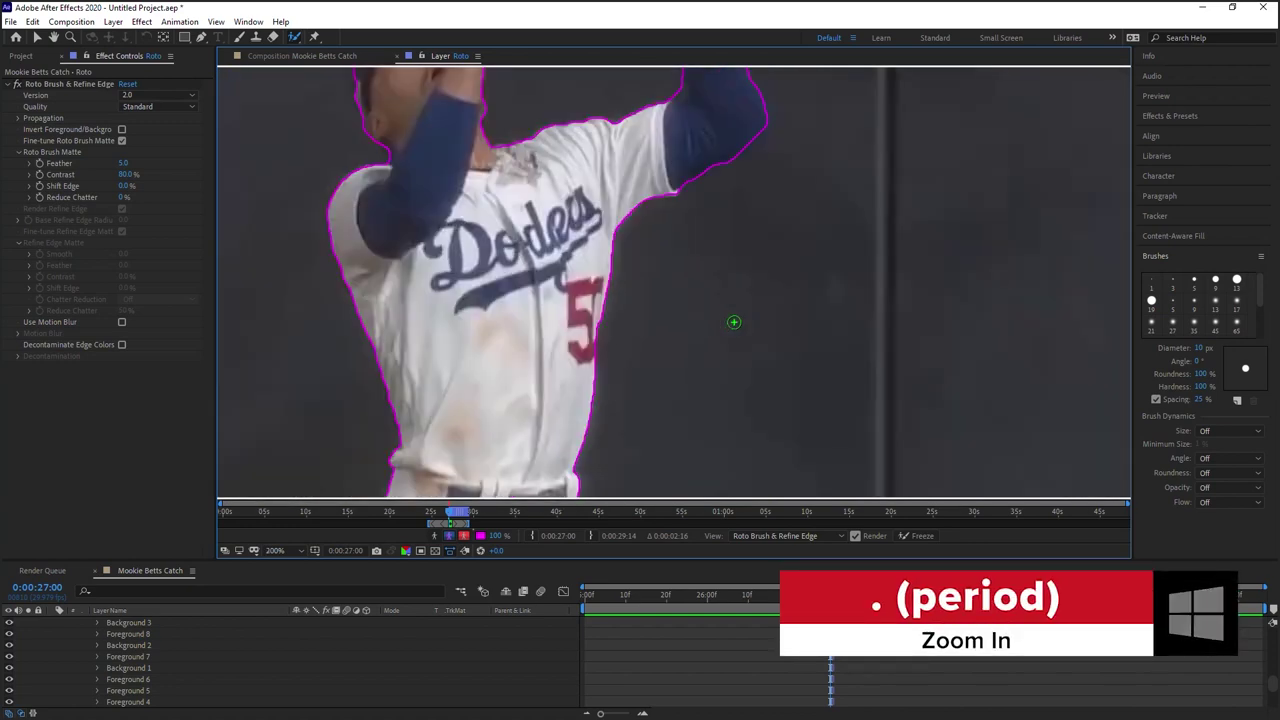
{"action": "key", "text": "comma"}
{"action": "key", "text": "period"}
{"action": "key", "text": "space"}
{"action": "mouse_move", "coordinate": [763, 190]}
{"action": "left_mouse_down"}
{"action": "mouse_move", "coordinate": [857, 457]}
{"action": "mouse_move", "coordinate": [834, 326]}
{"action": "left_mouse_up"}
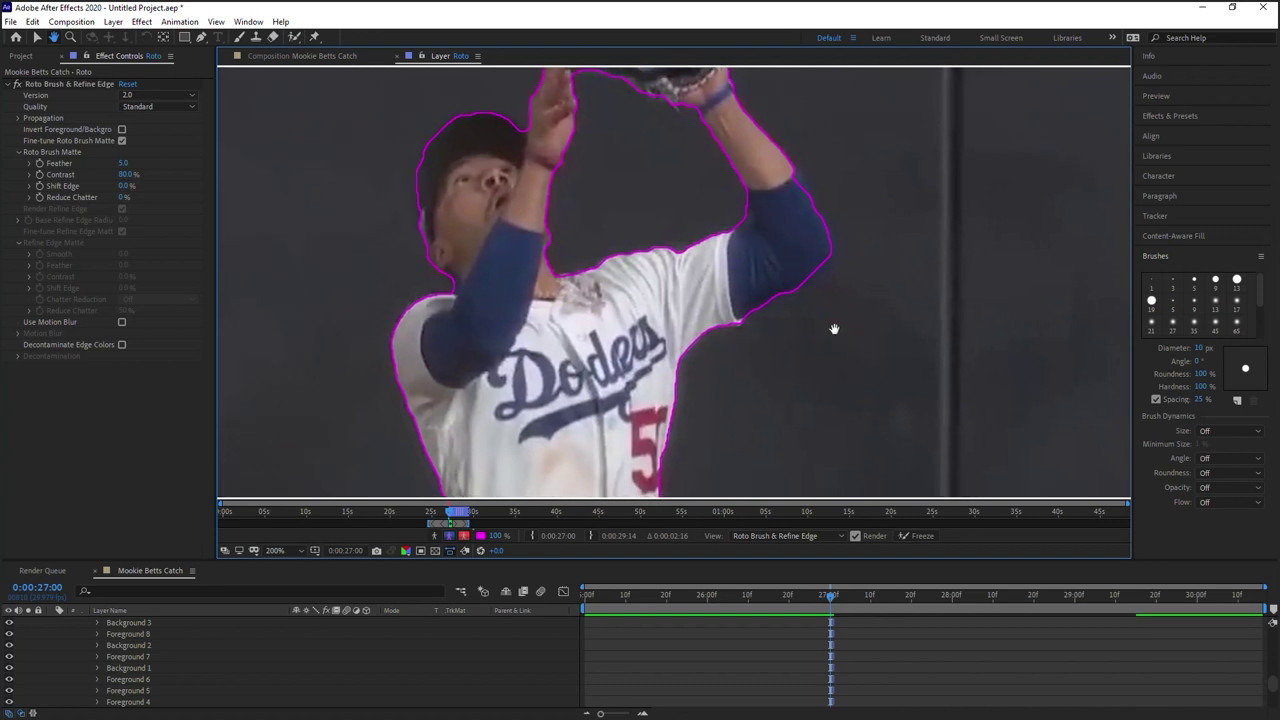
Review the Version and Quality options of the Roto Brush & Refine Edge effect
{"action": "left_click", "coordinate": [57, 85]}
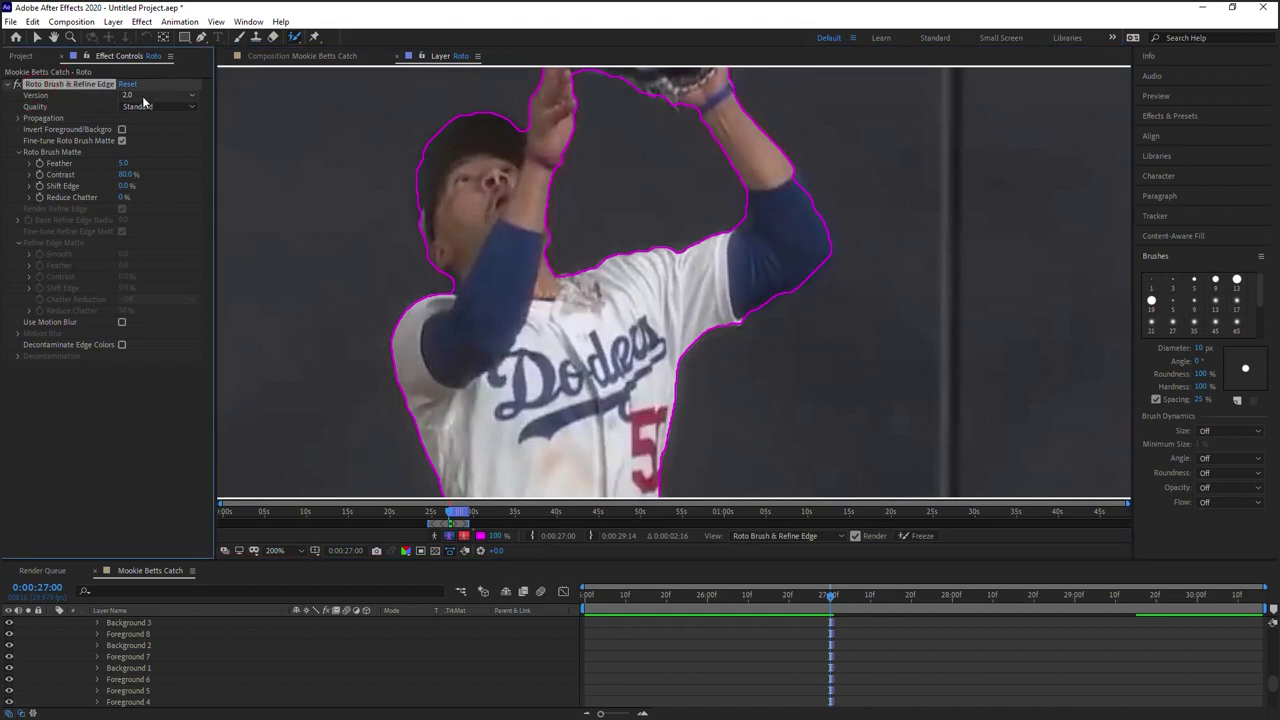
{"action": "left_click", "coordinate": [143, 98]}
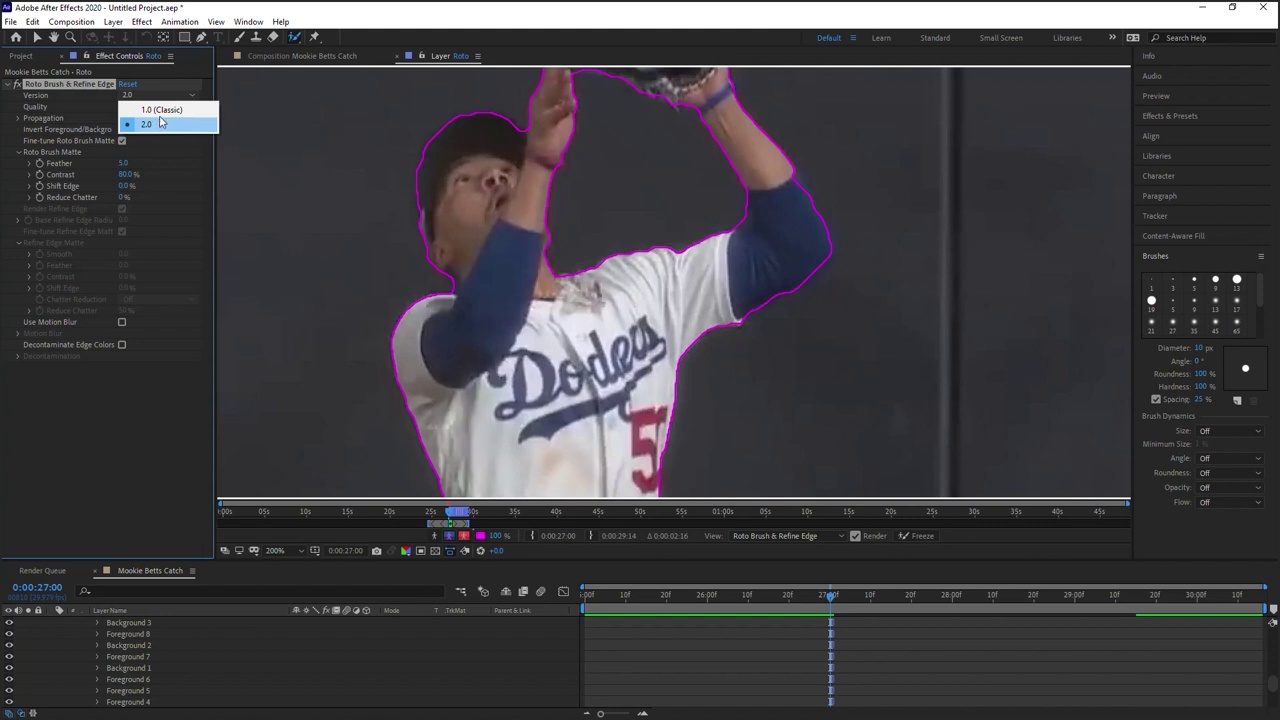
{"action": "left_click", "coordinate": [81, 87]}
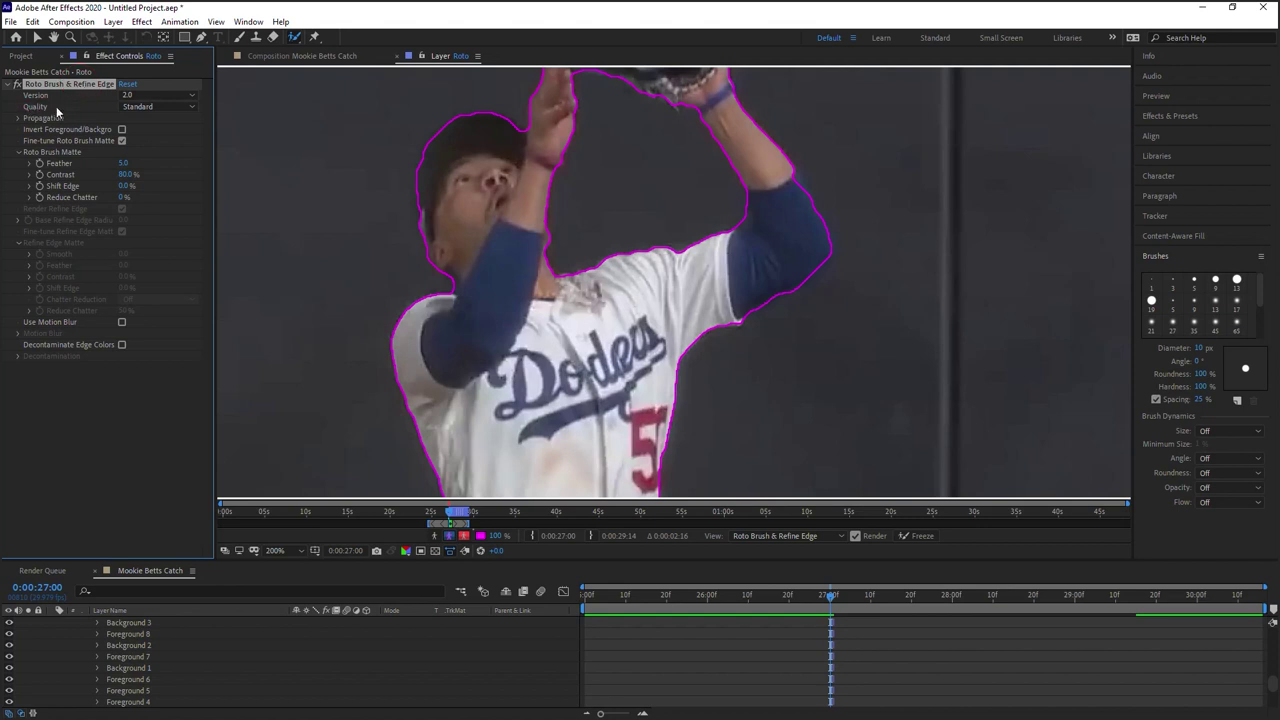
{"action": "left_click", "coordinate": [148, 108]}
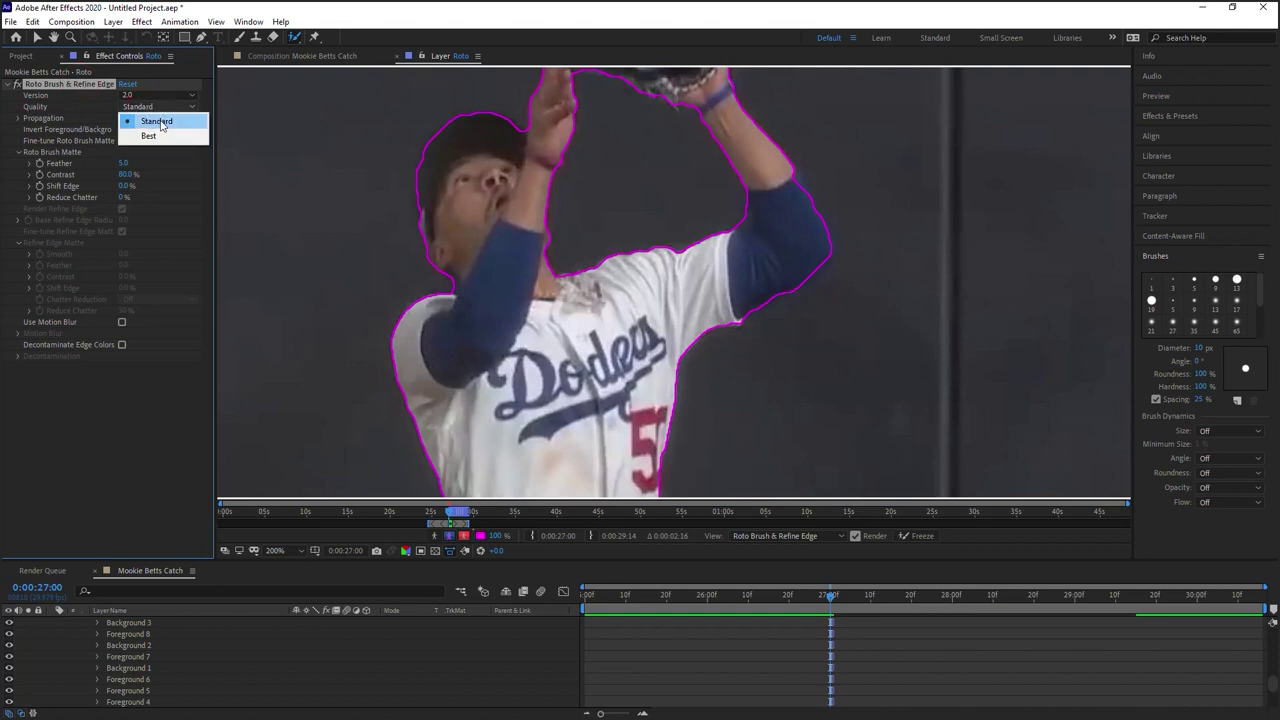
{"action": "left_click", "coordinate": [57, 116]}
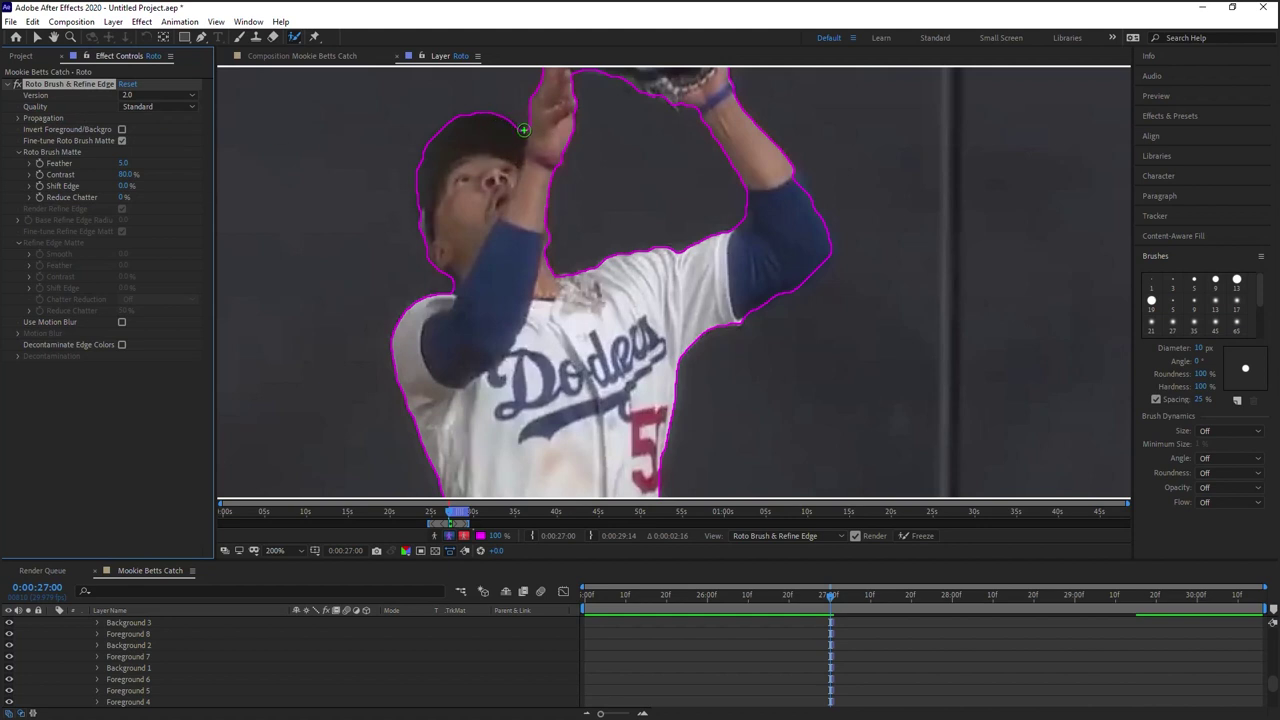
Set the Roto Brush & Refine Edge effect's Quality to Best
{"action": "left_click", "coordinate": [150, 107]}
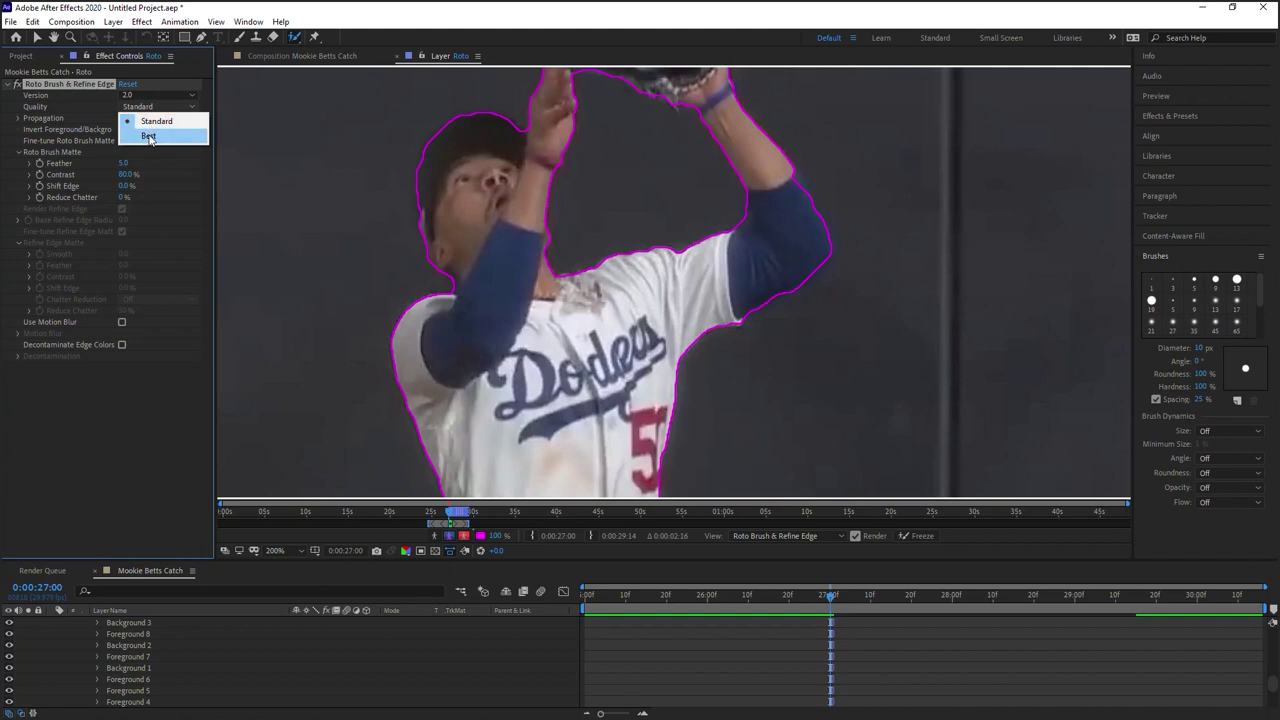
{"action": "left_click", "coordinate": [90, 115]}
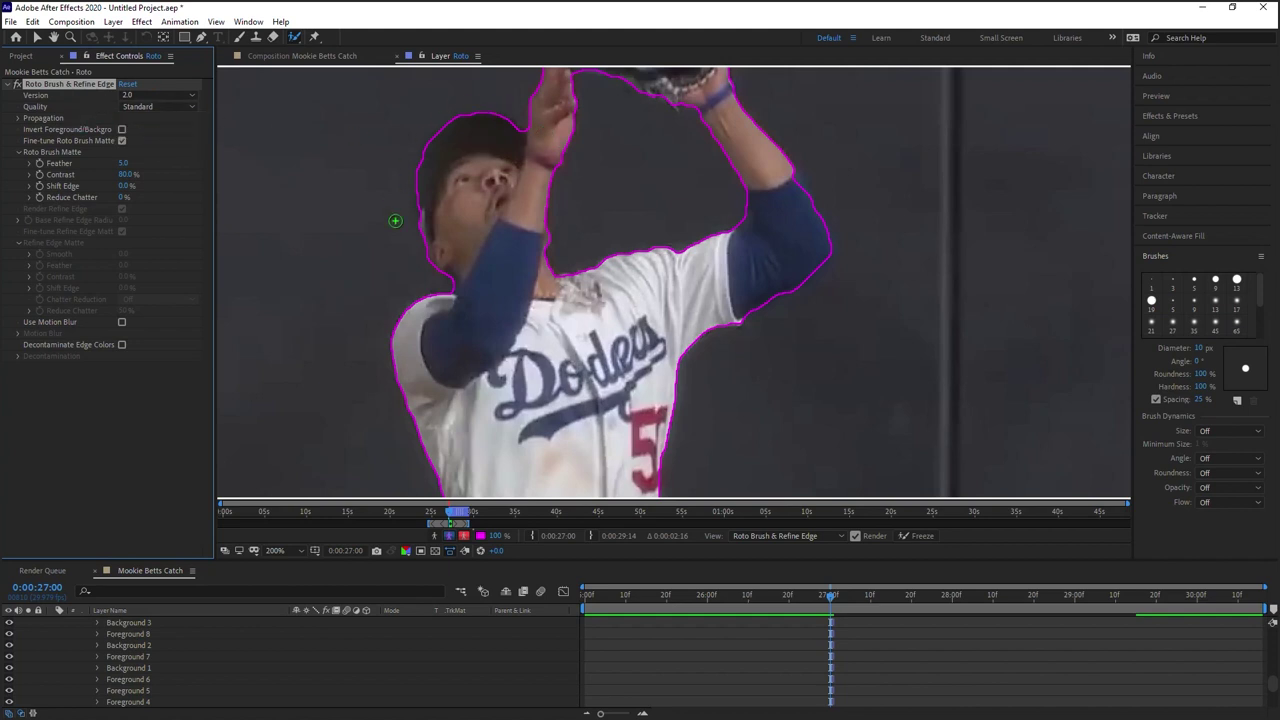
{"action": "left_click", "coordinate": [160, 107]}
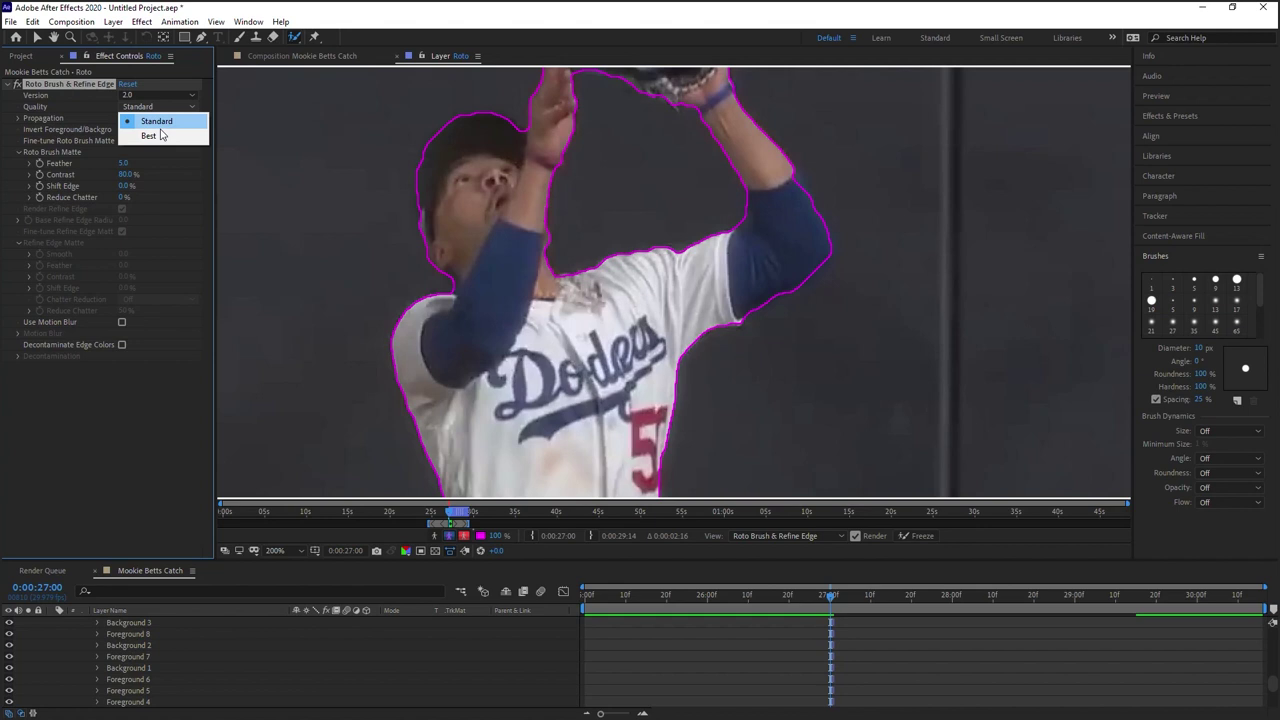
{"action": "left_click", "coordinate": [148, 136]}
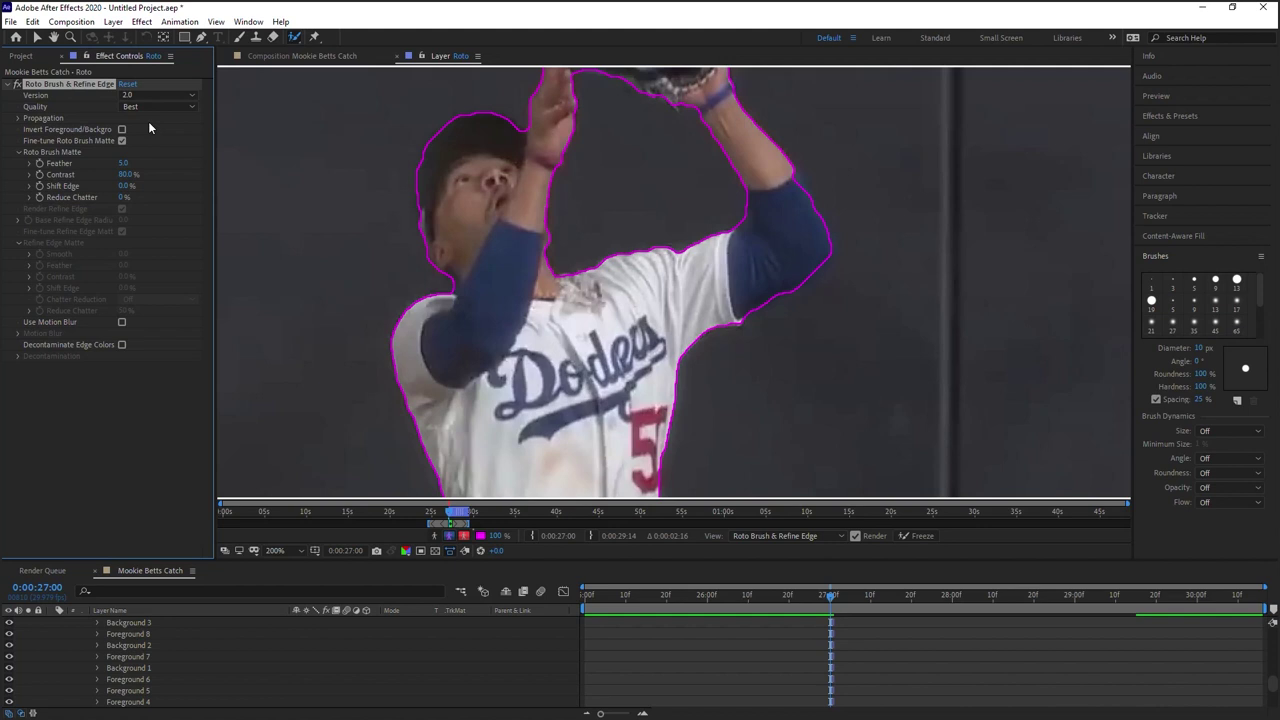
{"action": "left_click", "coordinate": [148, 106]}
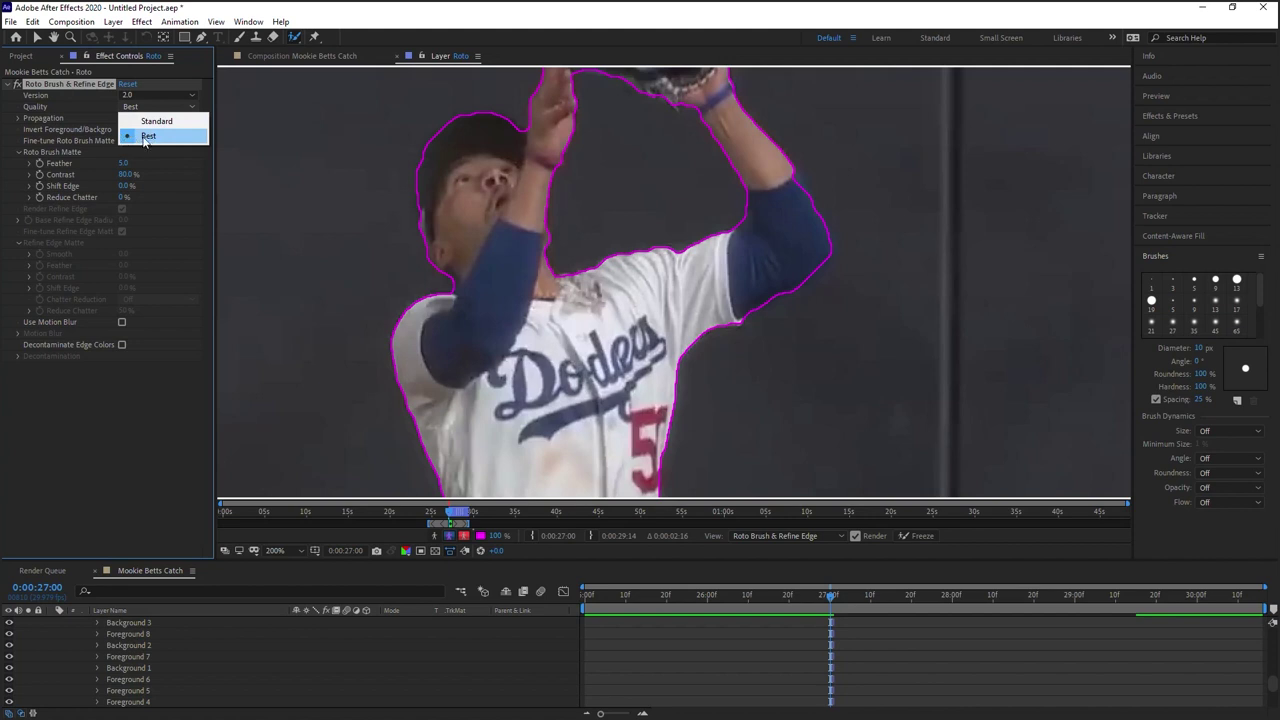
{"action": "left_click", "coordinate": [150, 137]}
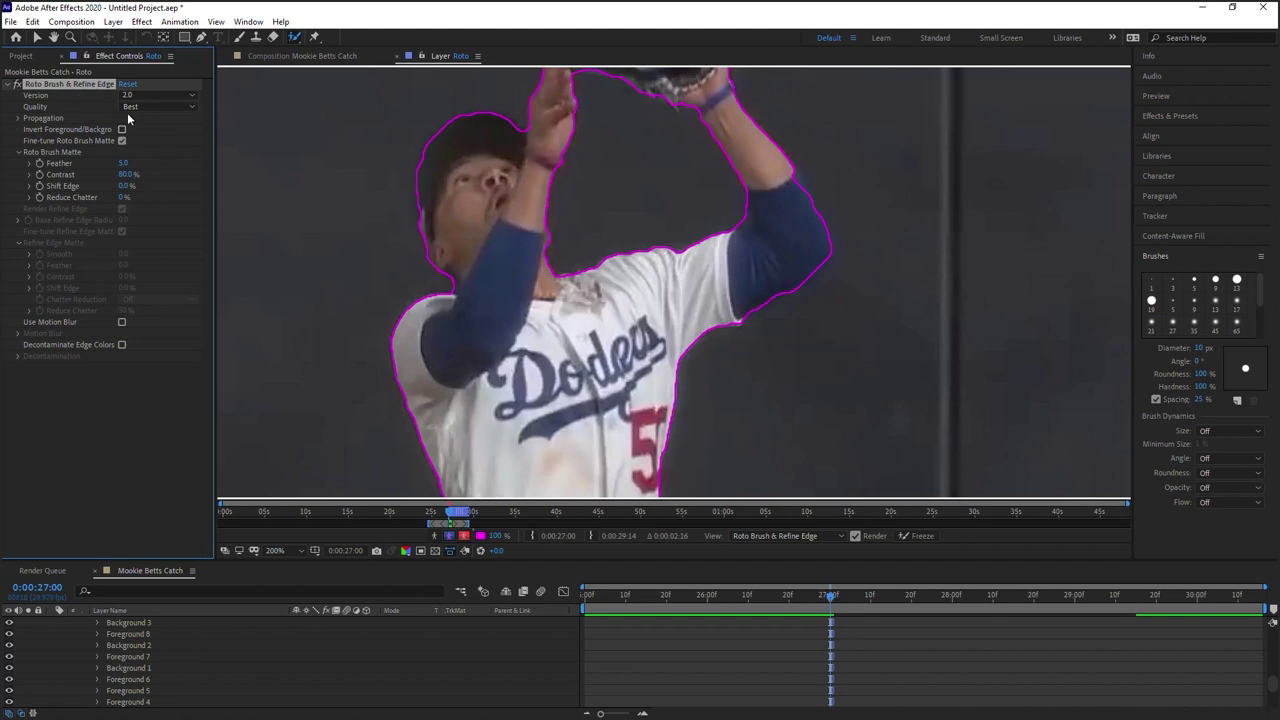
Expand the Propagation settings and review the classic controls by enabling them briefly
{"action": "left_click", "coordinate": [19, 118]}
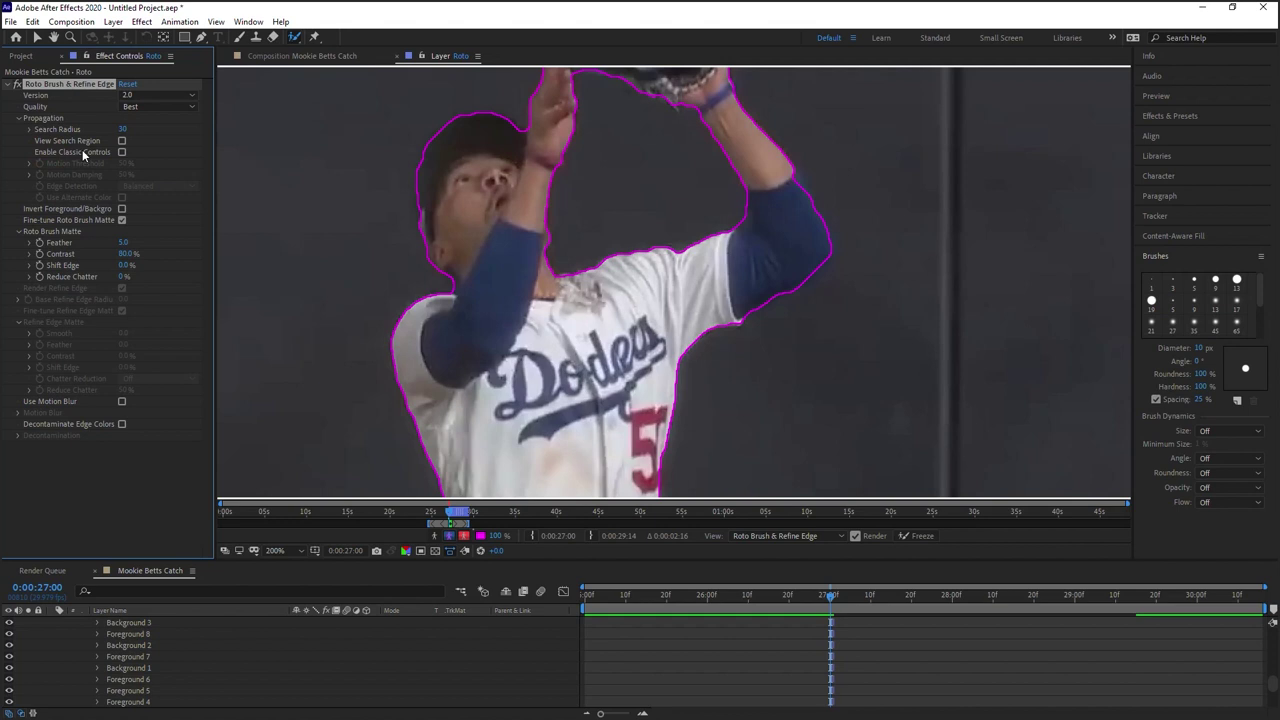
{"action": "left_click", "coordinate": [122, 152]}
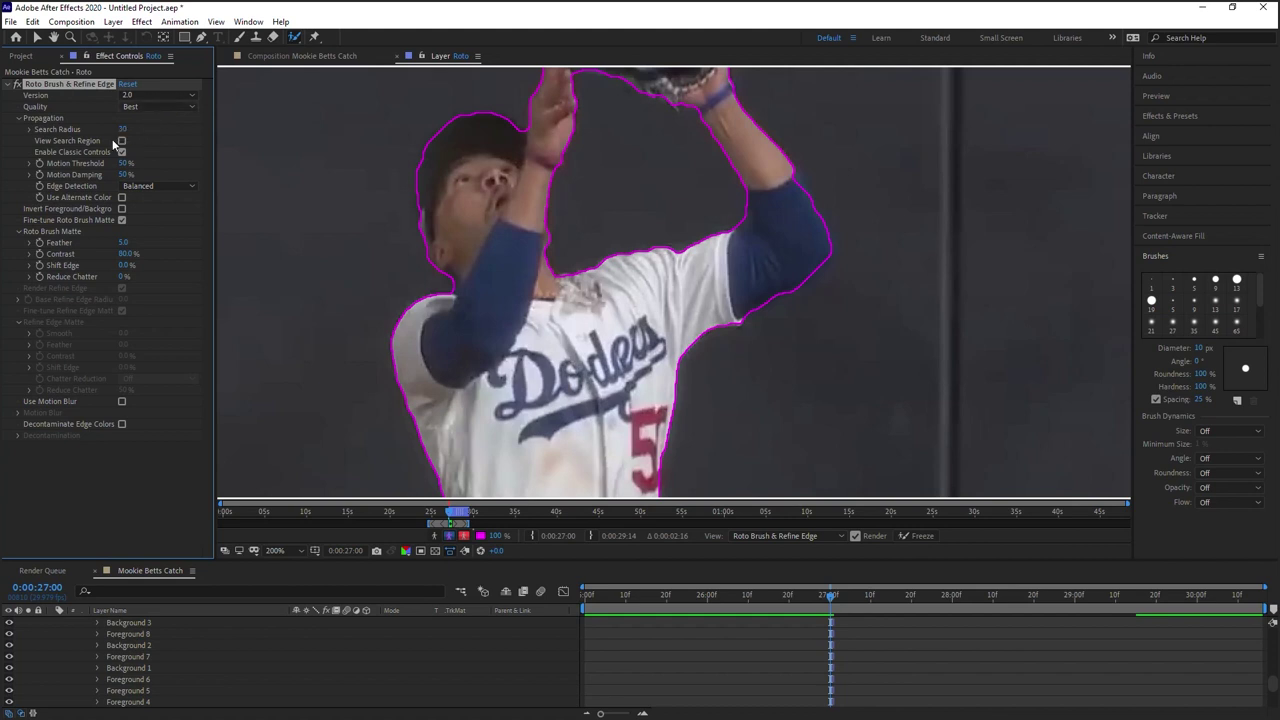
{"action": "left_click", "coordinate": [122, 151]}
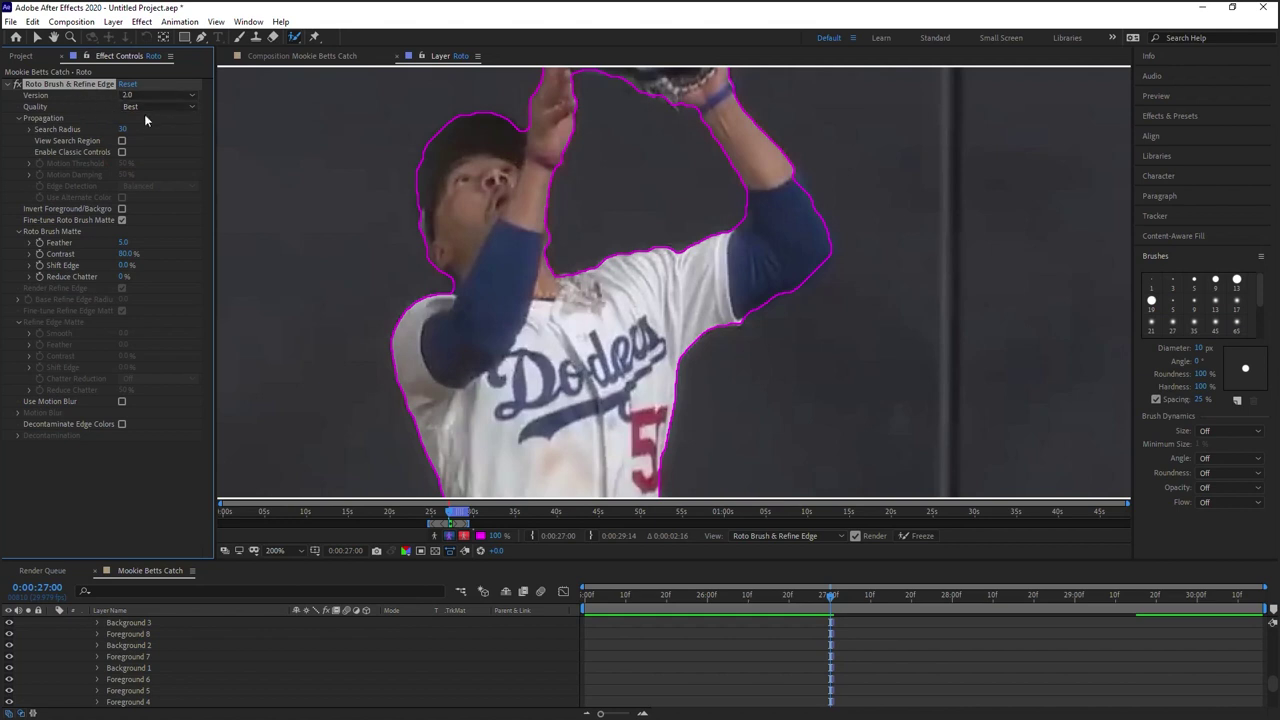
Narrow the layer's visible time range to the seconds around the Roto Brush span, about 23 s to 43 s
{"action": "left_click_drag", "start_coordinate": [688, 335], "coordinate": [705, 267]}
{"action": "left_click_drag", "start_coordinate": [1128, 512], "coordinate": [740, 503]}
{"action": "left_click_drag", "start_coordinate": [223, 507], "coordinate": [384, 505]}
{"action": "left_click_drag", "start_coordinate": [741, 505], "coordinate": [590, 505]}
{"action": "left_click_drag", "start_coordinate": [383, 506], "coordinate": [410, 506]}
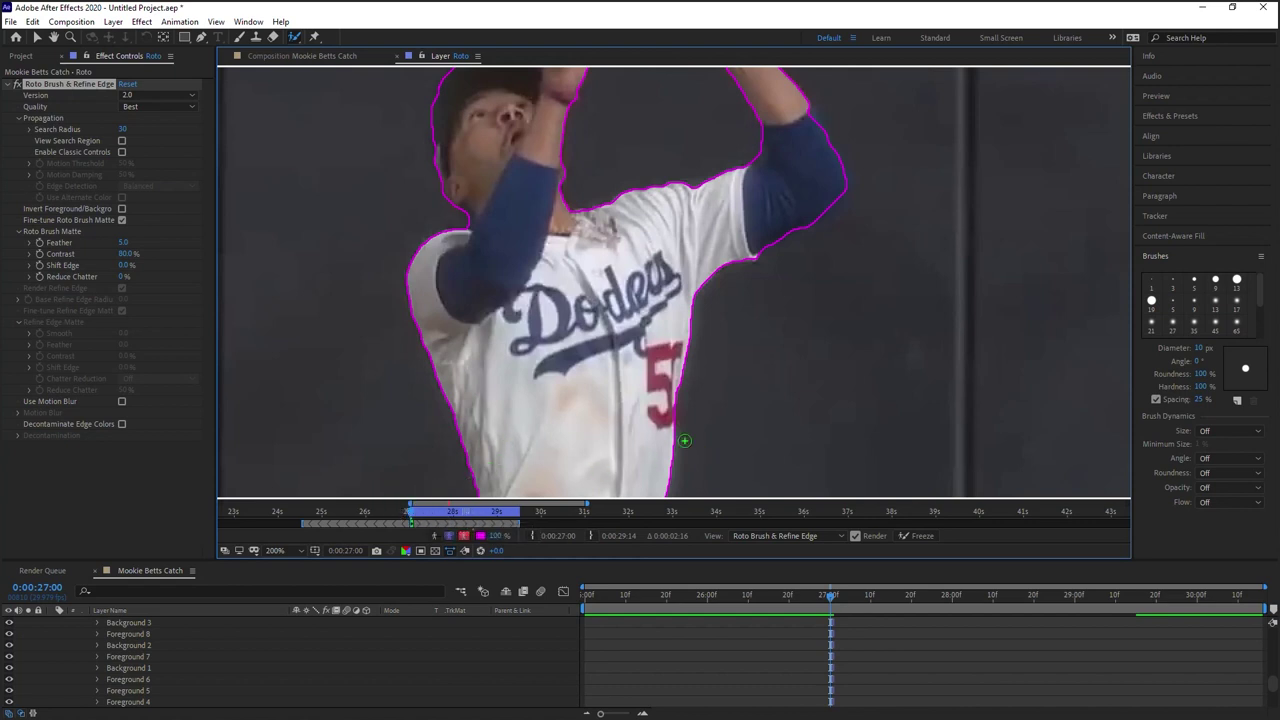
Play the layer from 0:00:27:00 to propagate the Roto Brush outline up to 0:00:28:03, and return to the starting frame
{"action": "key", "text": "comma"}
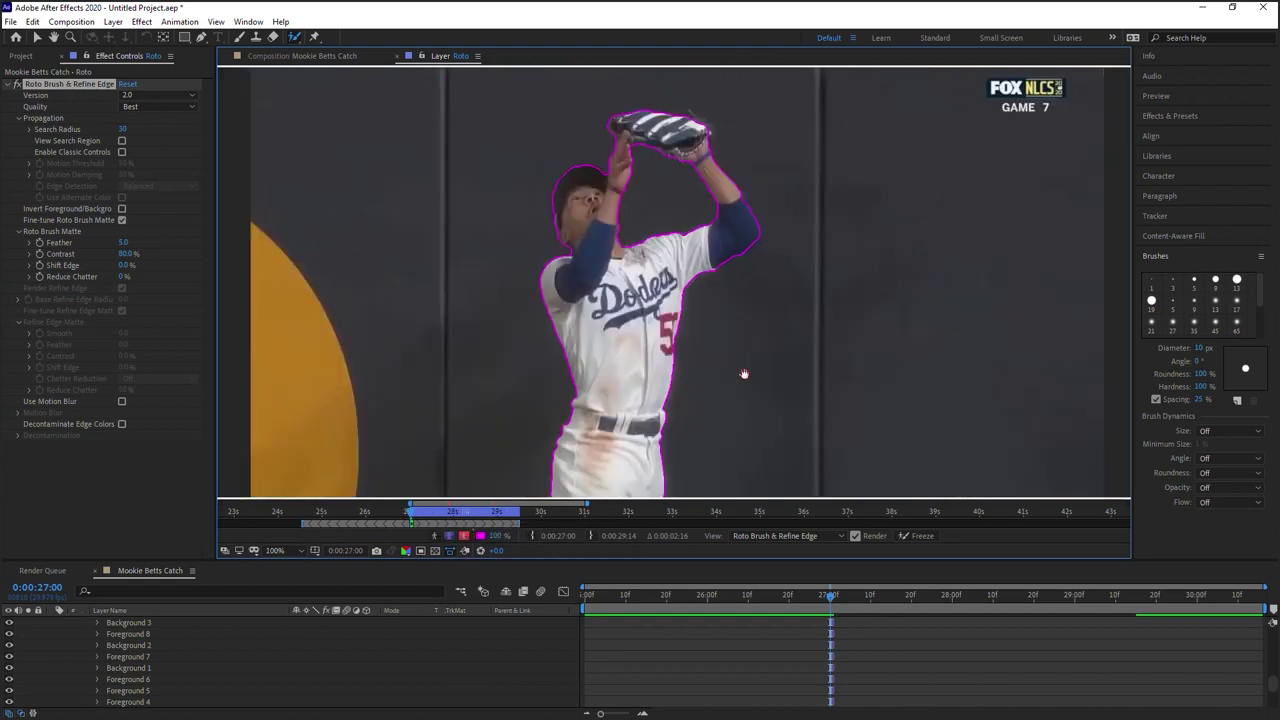
{"action": "left_click_drag", "start_coordinate": [744, 374], "coordinate": [711, 329]}
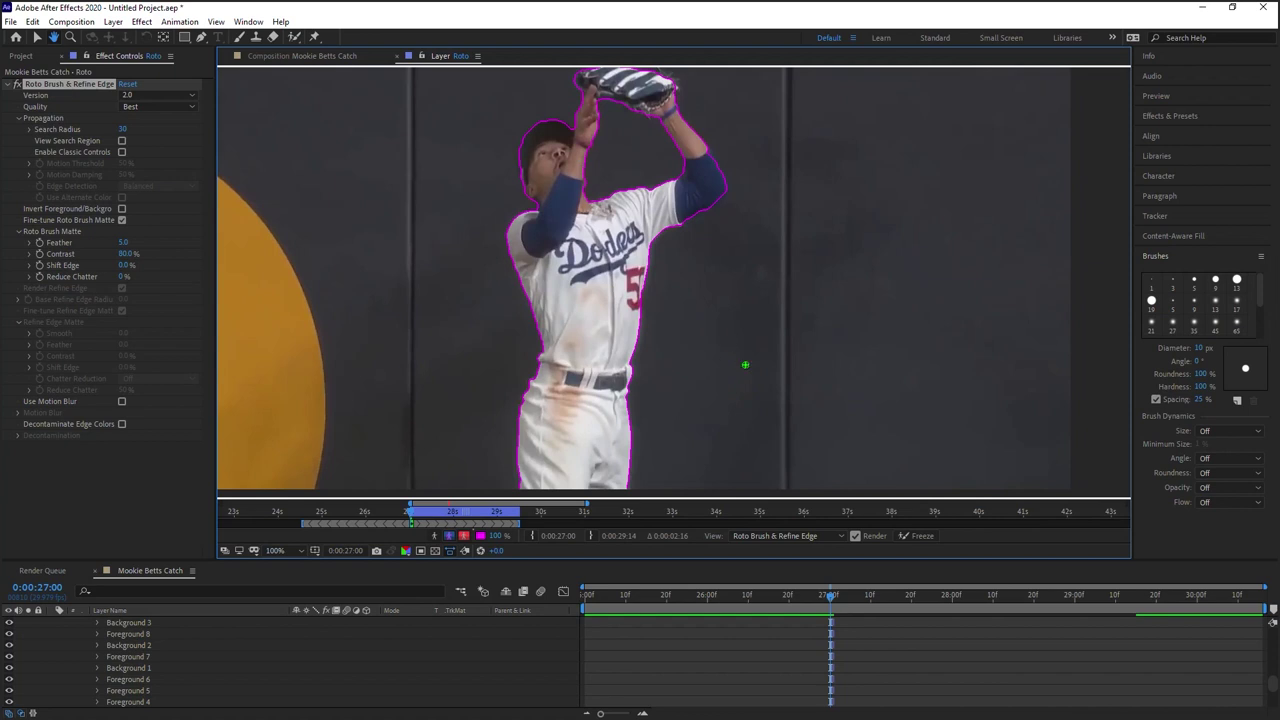
{"action": "key", "text": "space"}
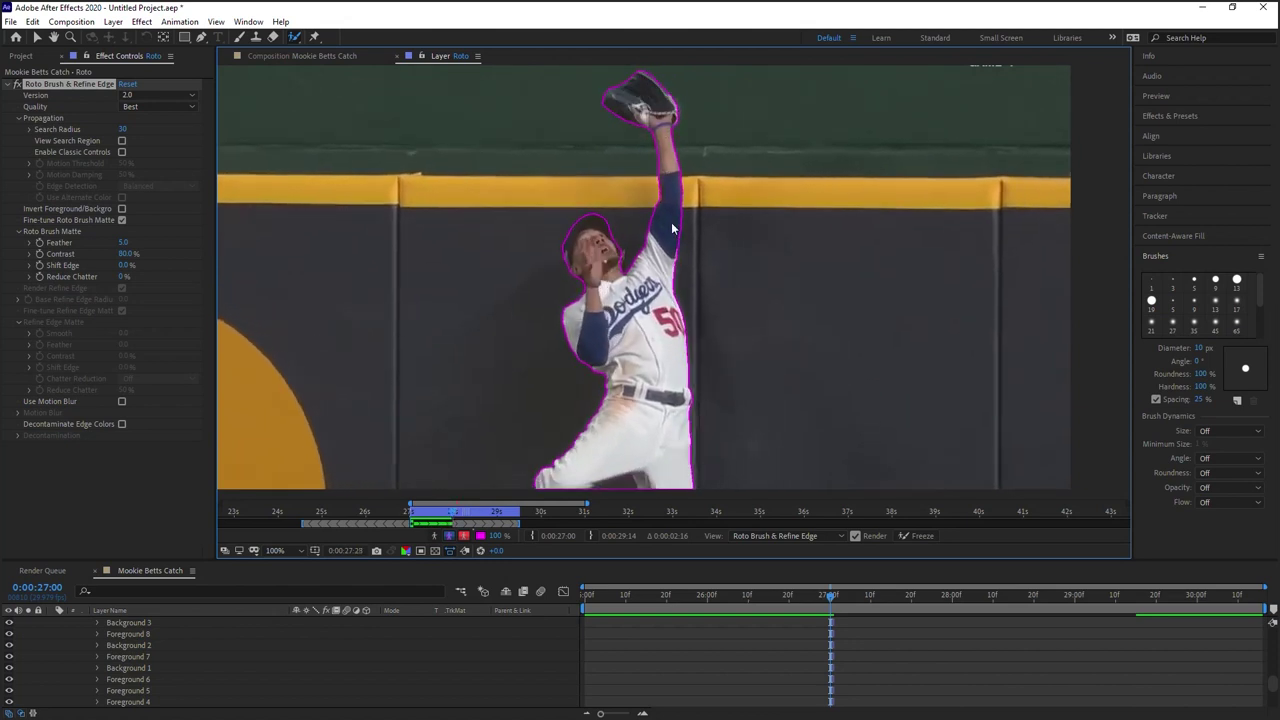
{"action": "key", "text": "space"}
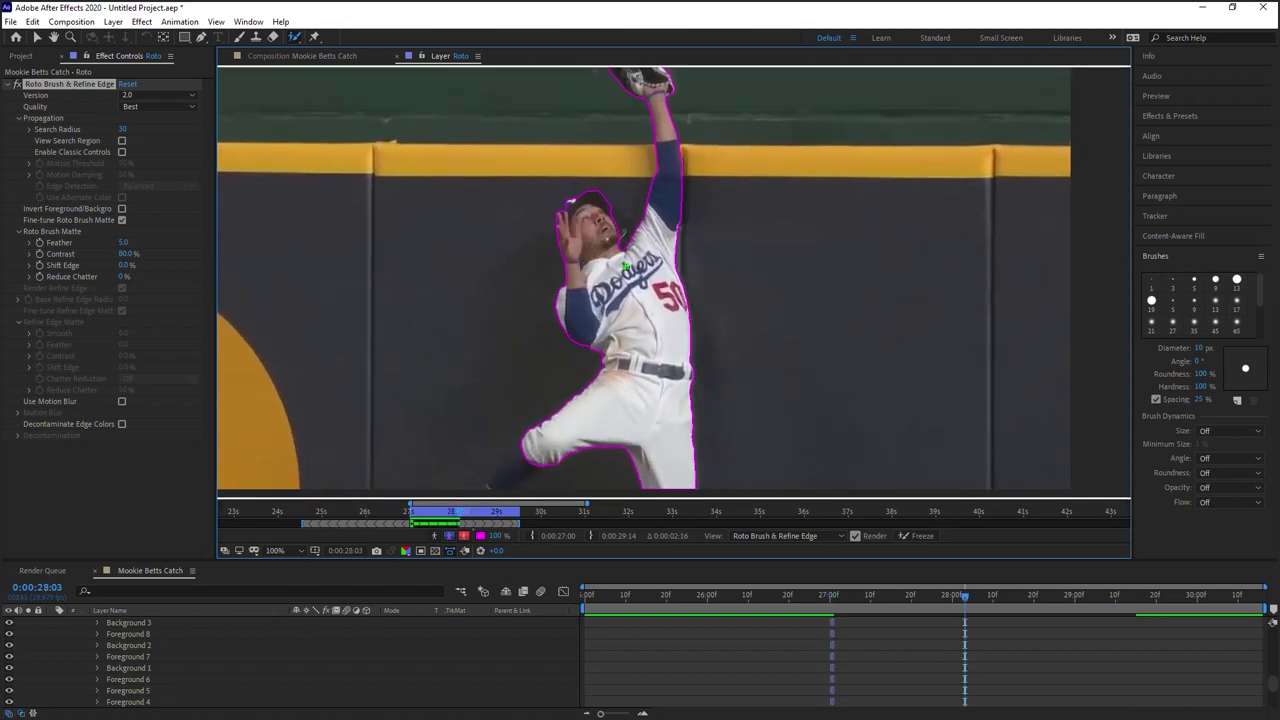
{"action": "left_click_drag", "start_coordinate": [461, 514], "coordinate": [411, 528]}
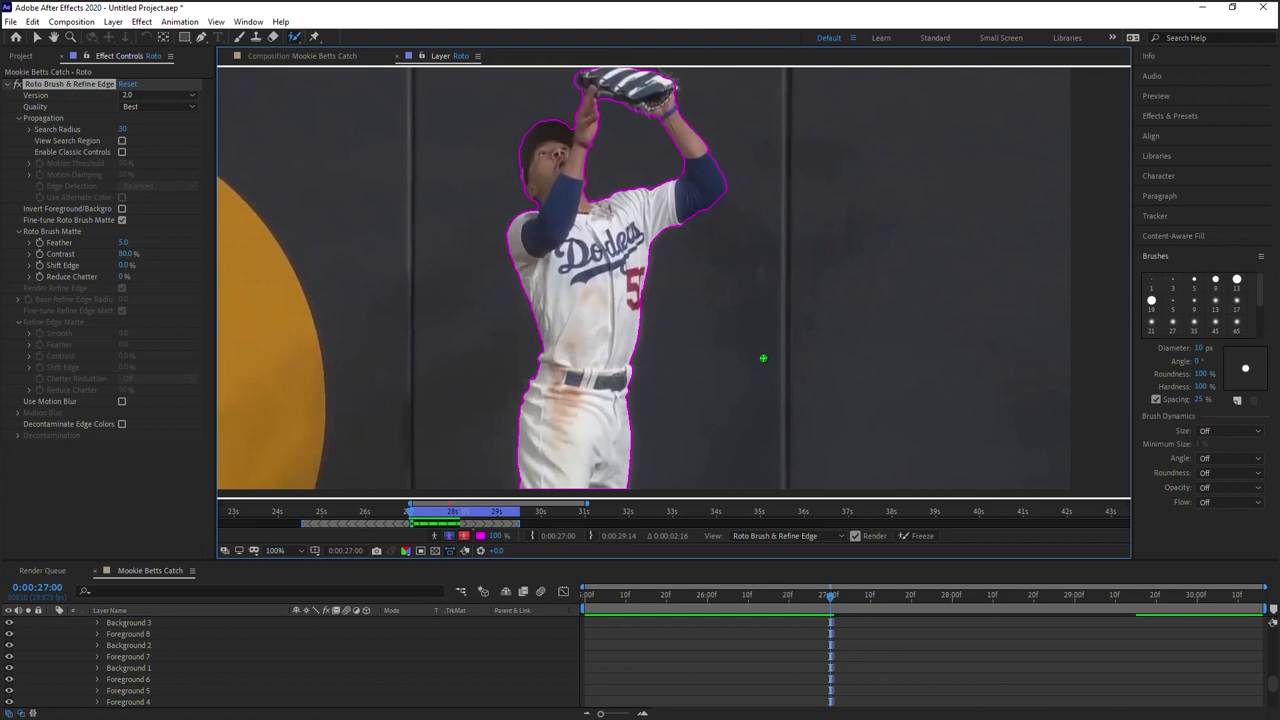
Step frame by frame to 0:00:27:04 and back to 0:00:27:01 to check how the outline follows the player
{"action": "key", "text": "Page_Down"}
{"action": "key", "text": "Page_Down"}
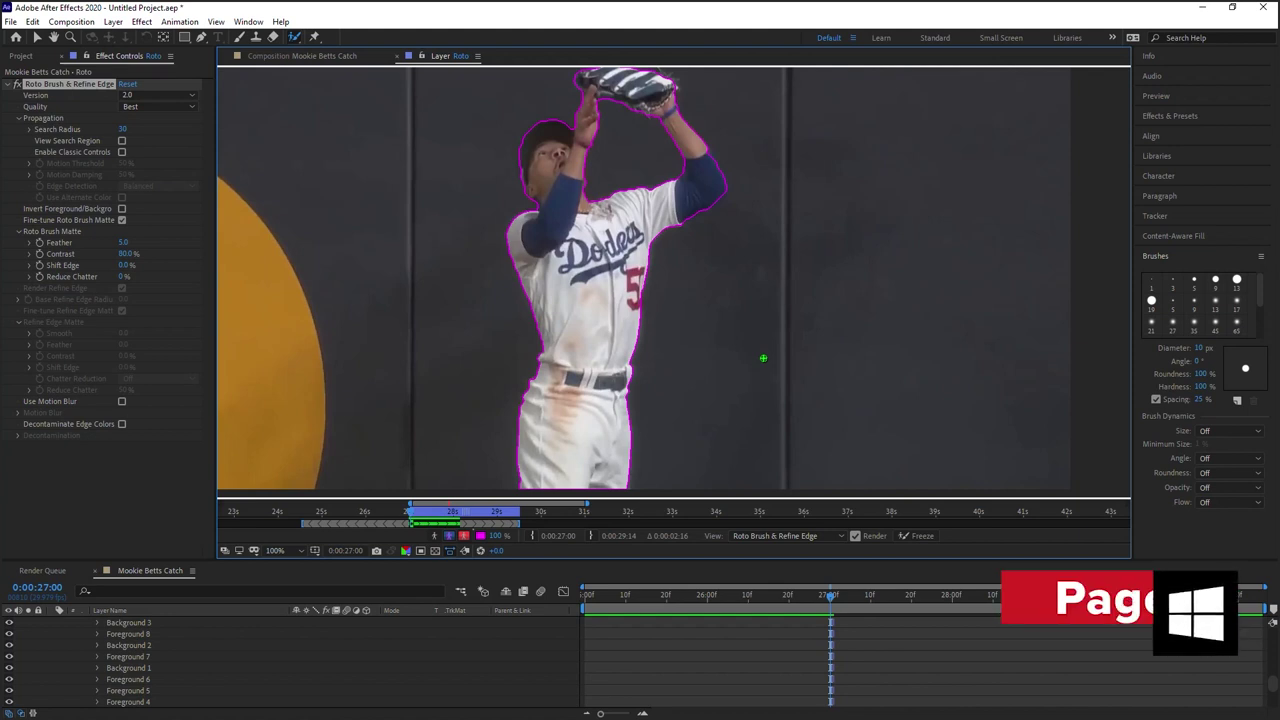
{"action": "key", "text": "Page_Down"}
{"action": "key", "text": "Page_Down"}
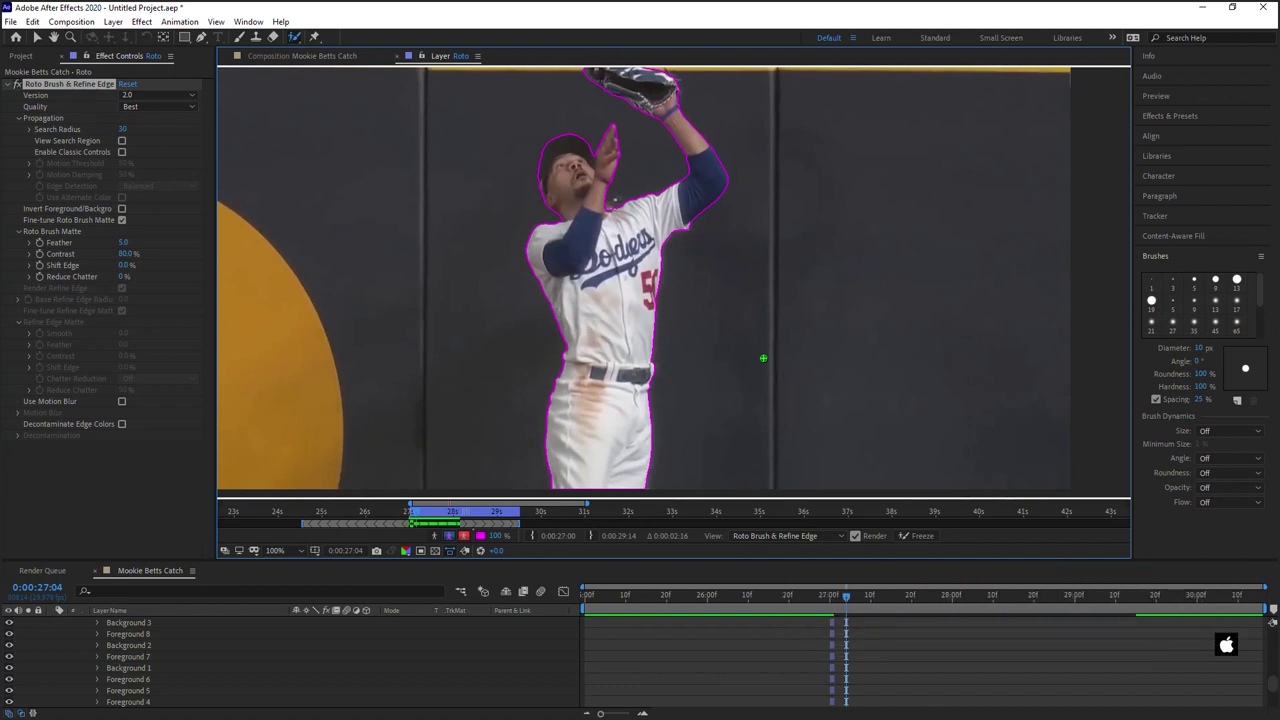
{"action": "key", "text": "Page_Up"}
{"action": "key", "text": "Page_Up"}
{"action": "key", "text": "Page_Up"}
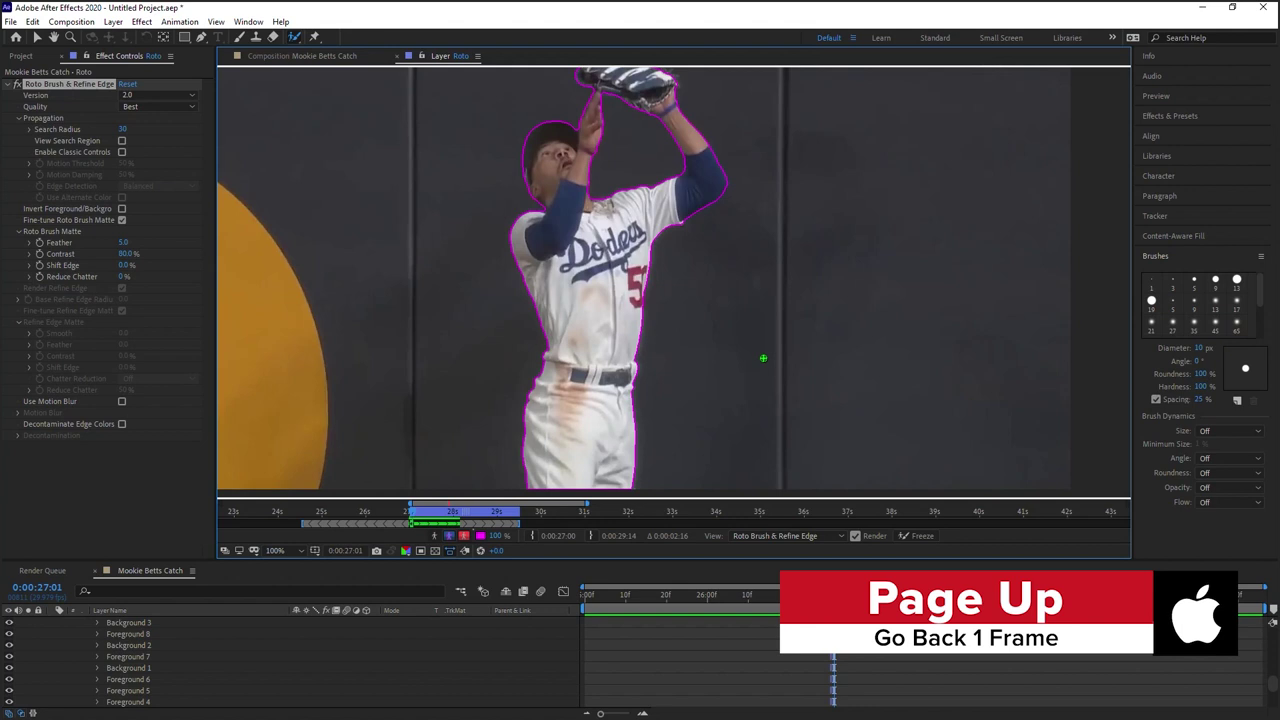
Step a few frames forward and return to 0:00:27:01, examining the outline from glove to waist
{"action": "key", "text": "ctrl+Right"}
{"action": "key", "text": "ctrl+Right"}
{"action": "key", "text": "ctrl+Right"}
{"action": "key", "text": "ctrl+Right"}
{"action": "key", "text": "ctrl+Right"}
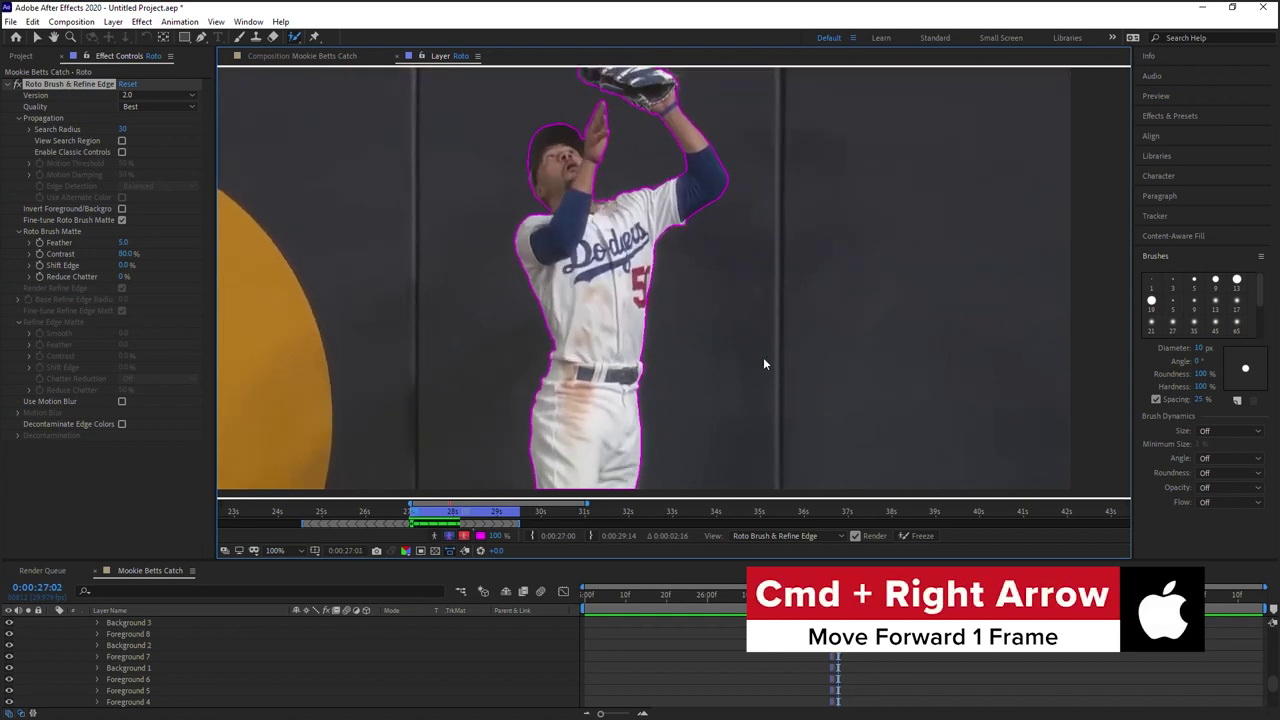
{"action": "key", "text": "ctrl+Left"}
{"action": "key", "text": "h"}
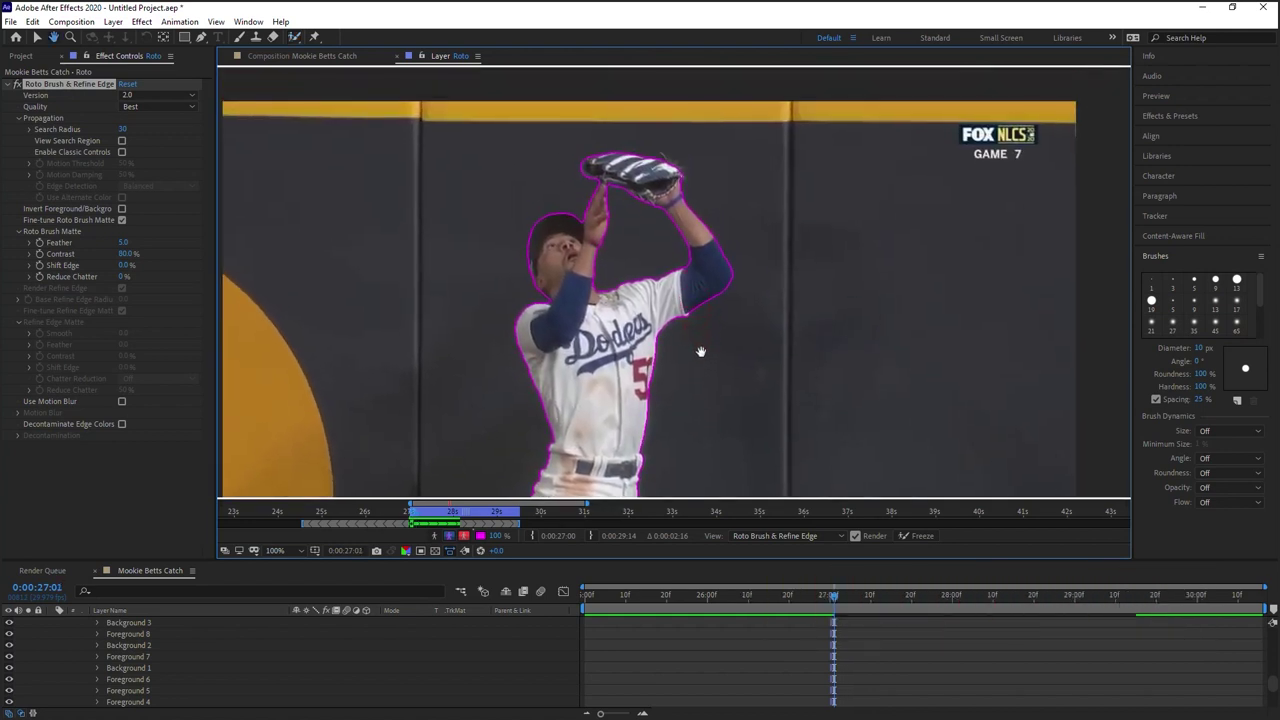
{"action": "mouse_move", "coordinate": [701, 351]}
{"action": "left_mouse_down"}
{"action": "mouse_move", "coordinate": [693, 240]}
{"action": "mouse_move", "coordinate": [683, 371]}
{"action": "left_mouse_up"}
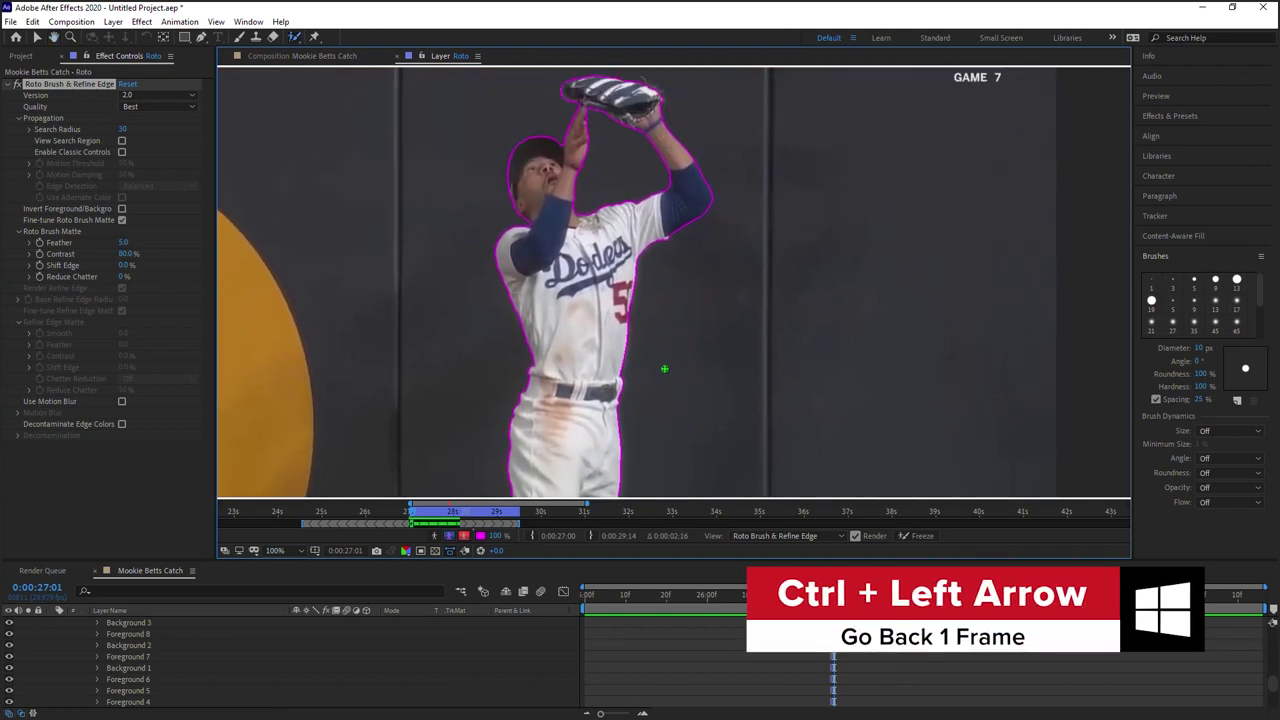
Advance frame by frame to 0:00:27:15, checking the propagated outline around the whole player
{"action": "key", "text": "ctrl+Right"}
{"action": "key", "text": "ctrl+Right"}
{"action": "key", "text": "ctrl+Right"}
{"action": "key", "text": "ctrl+Right"}
{"action": "key", "text": "ctrl+Right"}
{"action": "key", "text": "ctrl+Right"}
{"action": "key", "text": "ctrl+Right"}
{"action": "key", "text": "ctrl+Right"}
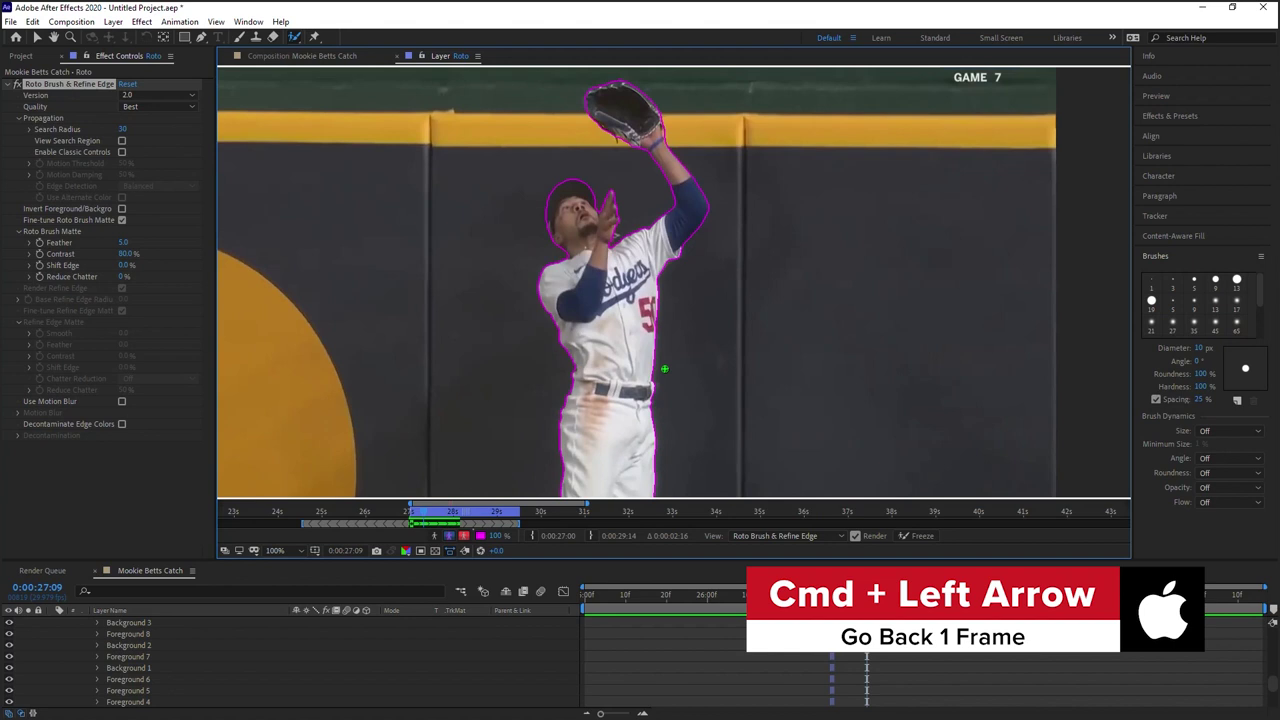
{"action": "key", "text": "ctrl+Right"}
{"action": "key", "text": "ctrl+Right"}
{"action": "key", "text": "ctrl+Right"}
{"action": "key", "text": "h"}
{"action": "mouse_move", "coordinate": [691, 358]}
{"action": "left_mouse_down"}
{"action": "mouse_move", "coordinate": [671, 309]}
{"action": "mouse_move", "coordinate": [657, 314]}
{"action": "mouse_move", "coordinate": [666, 365]}
{"action": "left_mouse_up"}
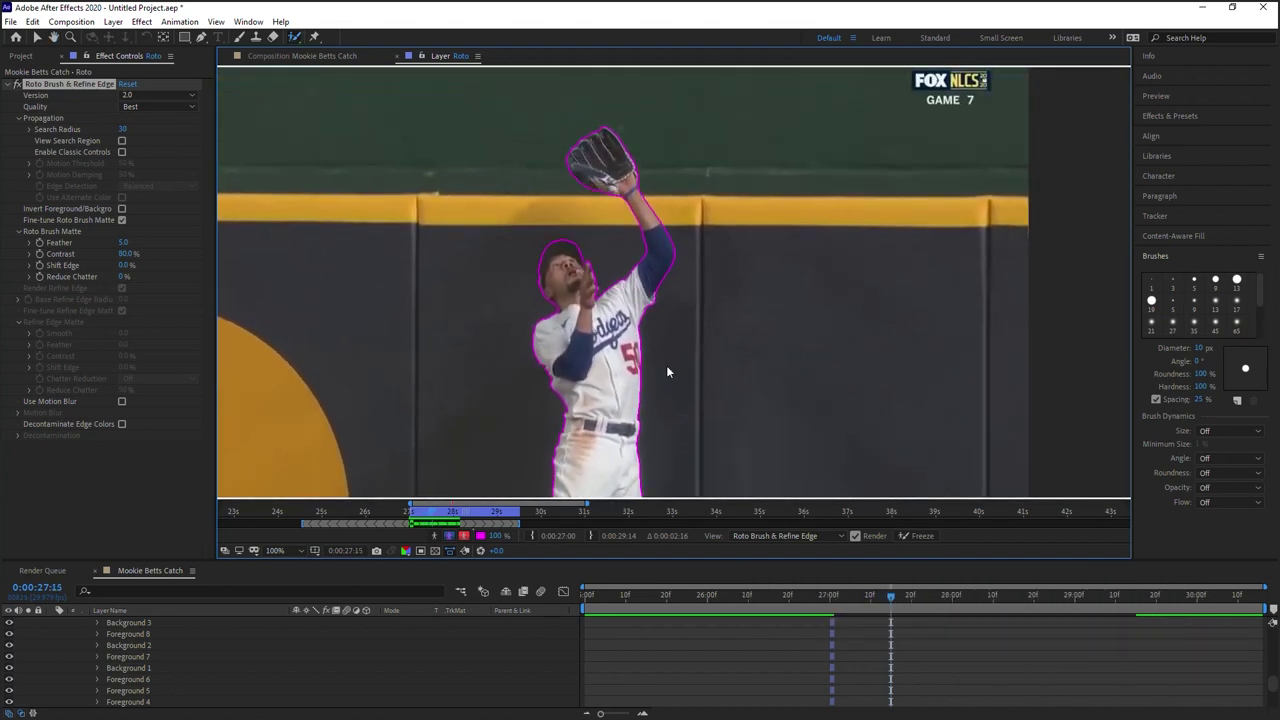
Examine the outline around the head, raised arm and torso at 200% magnification up to 0:00:27:18
{"action": "scroll", "coordinate": [650, 340], "scroll_direction": "up", "scroll_amount": 1}
{"action": "scroll", "coordinate": [630, 290], "scroll_direction": "up", "scroll_amount": 1}
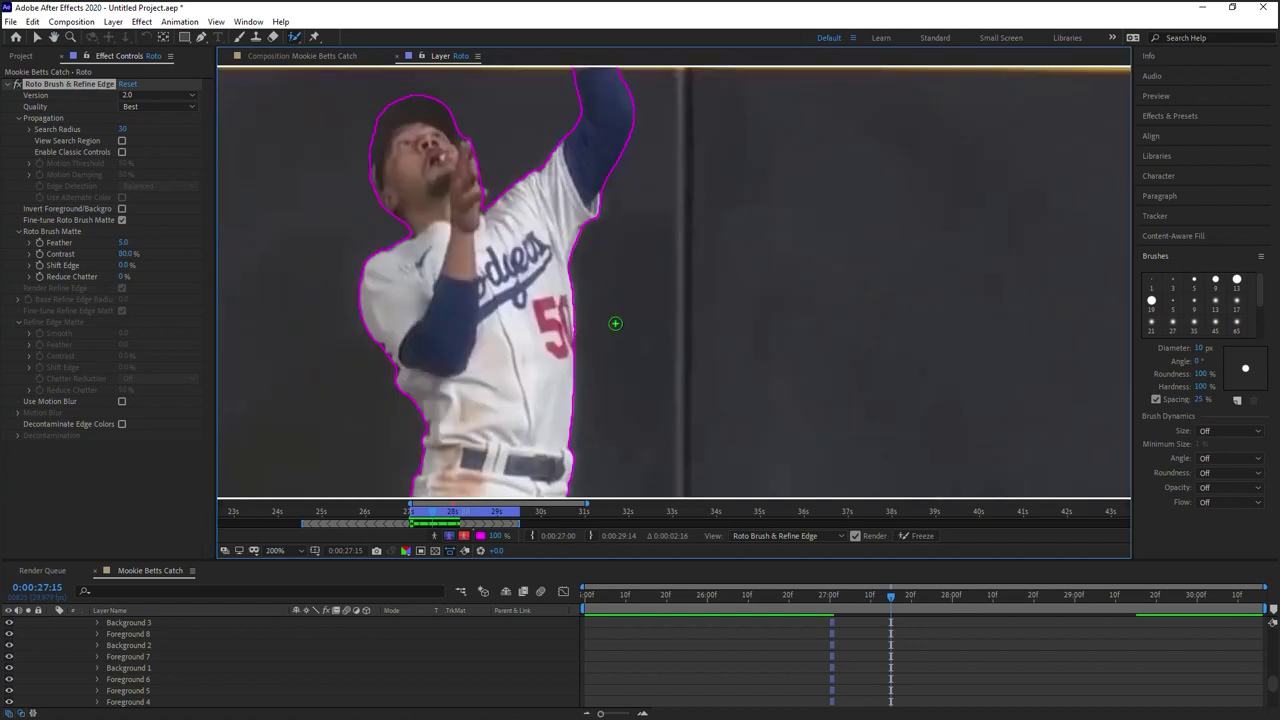
{"action": "key", "text": "space"}
{"action": "left_click_drag", "start_coordinate": [614, 323], "coordinate": [690, 348]}
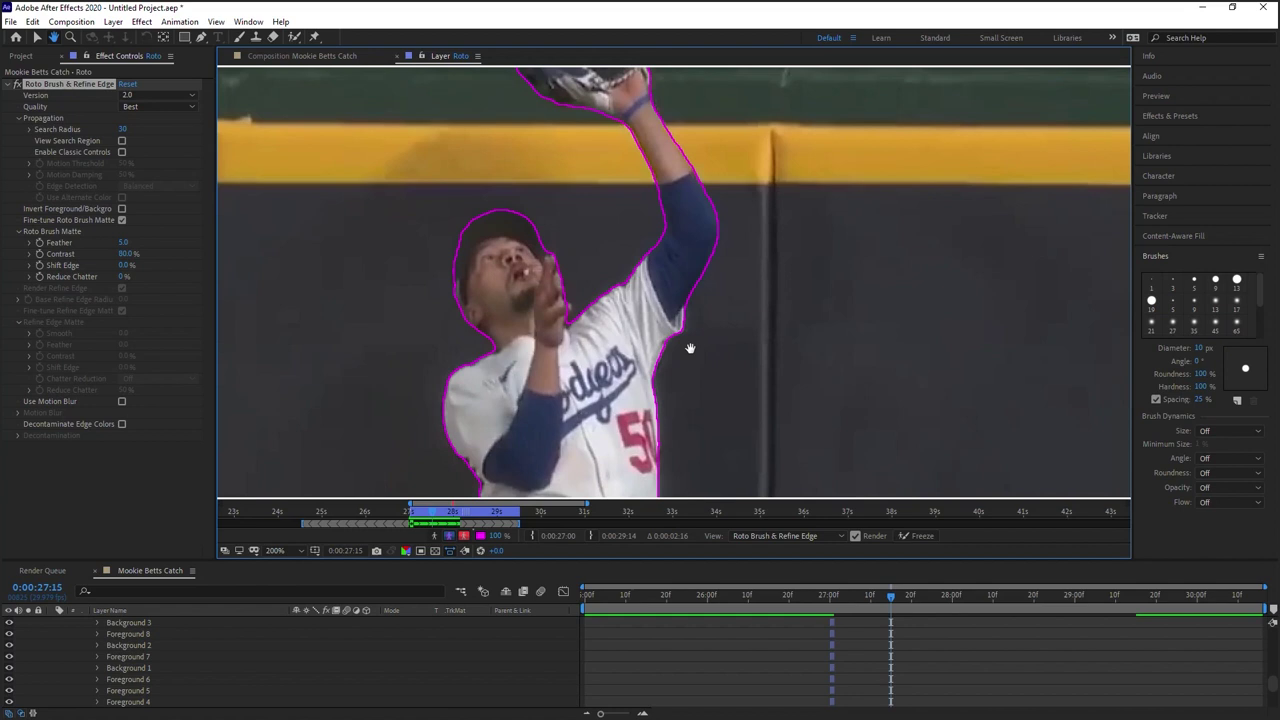
{"action": "key", "text": "Page_Down"}
{"action": "key", "text": "Page_Down"}
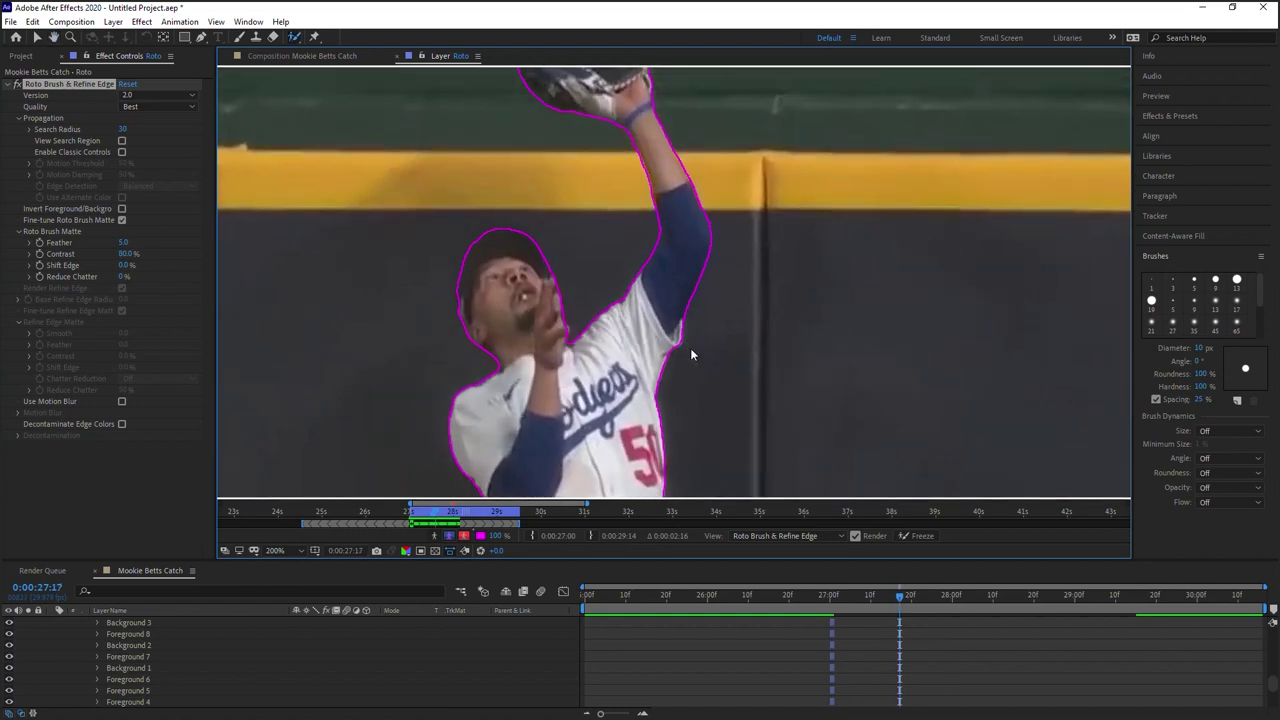
{"action": "key", "text": "Page_Down"}
{"action": "left_click_drag", "start_coordinate": [711, 223], "coordinate": [688, 92]}
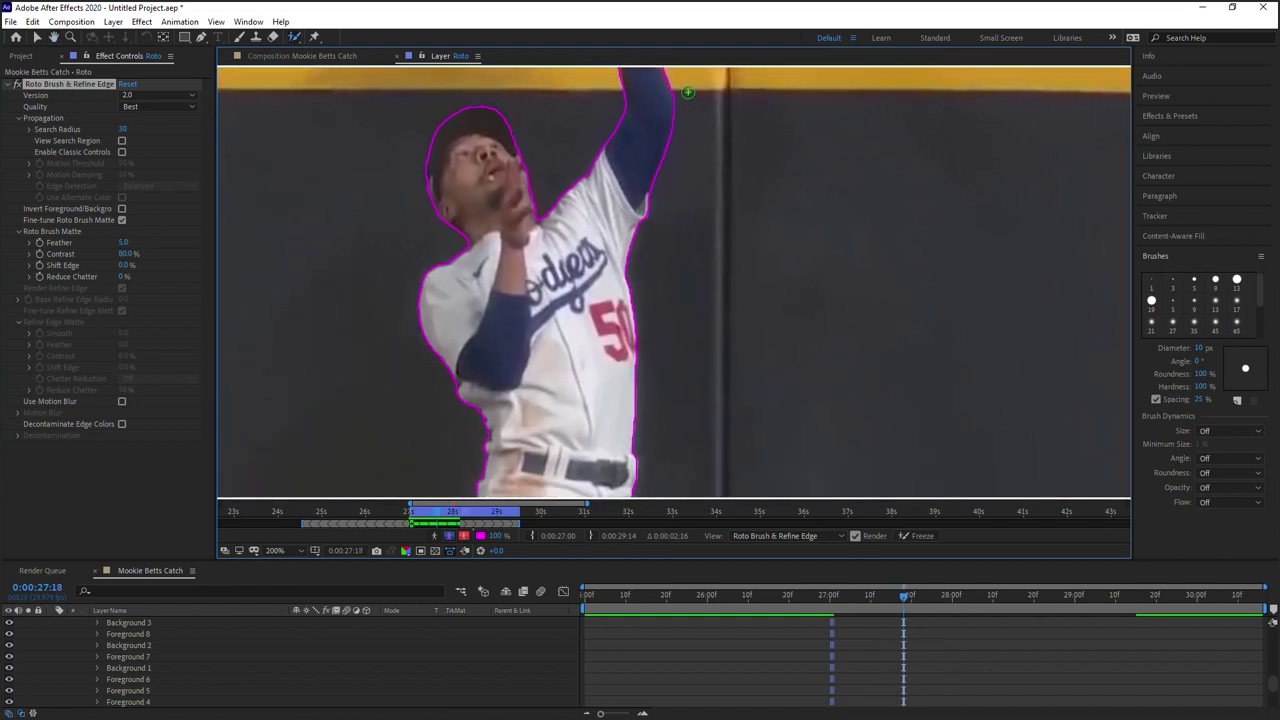
Advance frame by frame to 0:00:27:23 and inspect the outline around the face, hand and raised arm
{"action": "key", "text": "Page_Down"}
{"action": "key", "text": "Page_Down"}
{"action": "key", "text": "Page_Down"}
{"action": "key", "text": "Page_Down"}
{"action": "key", "text": "Page_Down"}
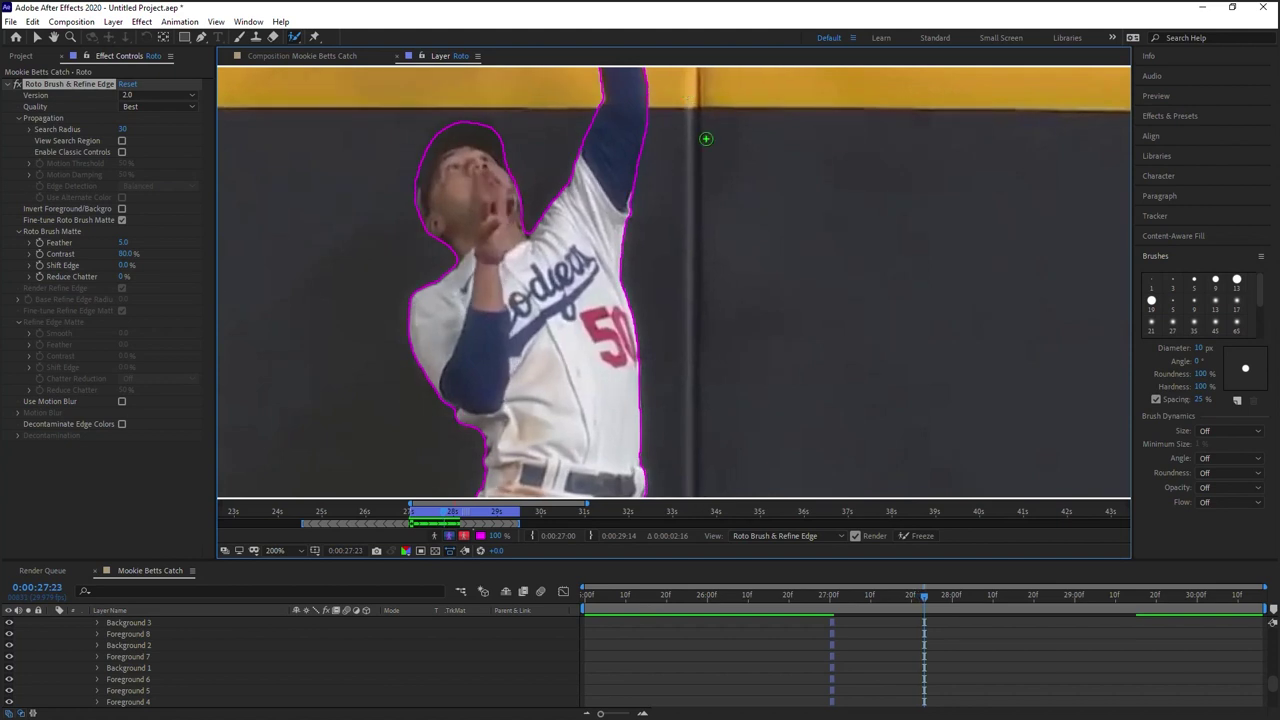
{"action": "left_click_drag", "start_coordinate": [590, 205], "coordinate": [624, 296]}
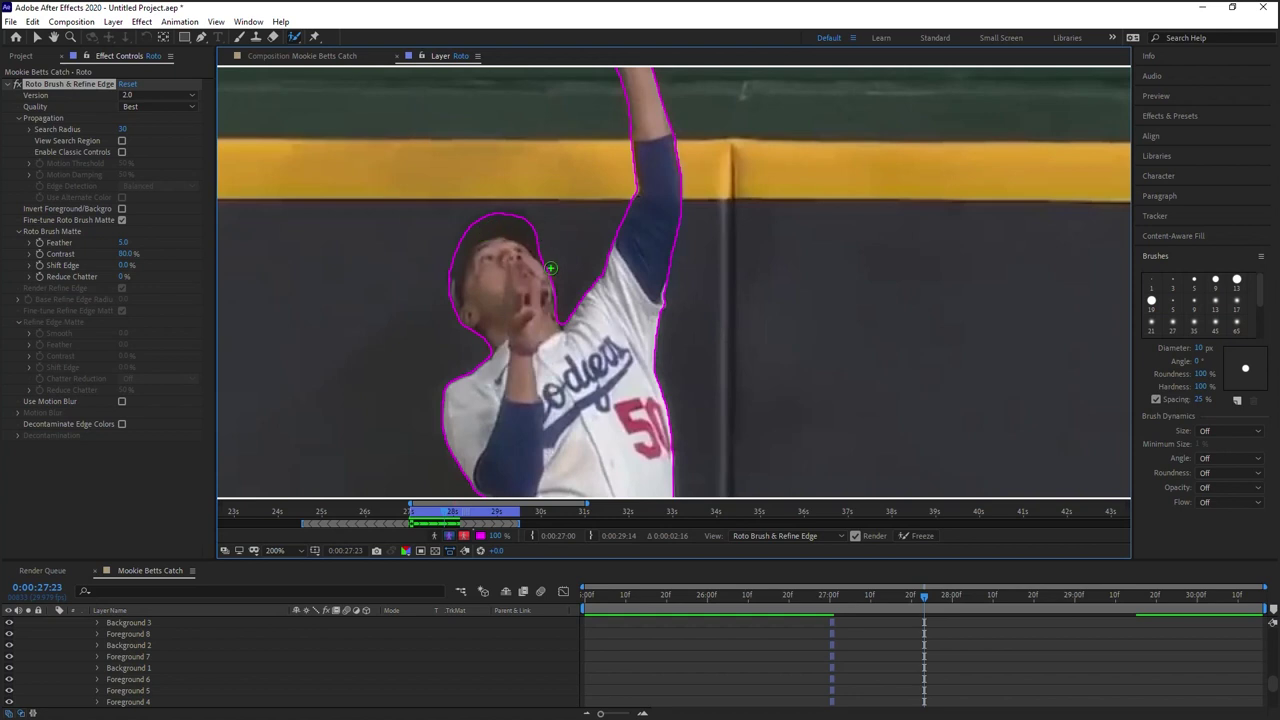
{"action": "key", "text": "space"}
{"action": "left_click_drag", "start_coordinate": [644, 407], "coordinate": [623, 512]}
{"action": "mouse_move", "coordinate": [651, 291]}
{"action": "left_mouse_down"}
{"action": "mouse_move", "coordinate": [646, 331]}
{"action": "mouse_move", "coordinate": [643, 189]}
{"action": "left_mouse_up"}
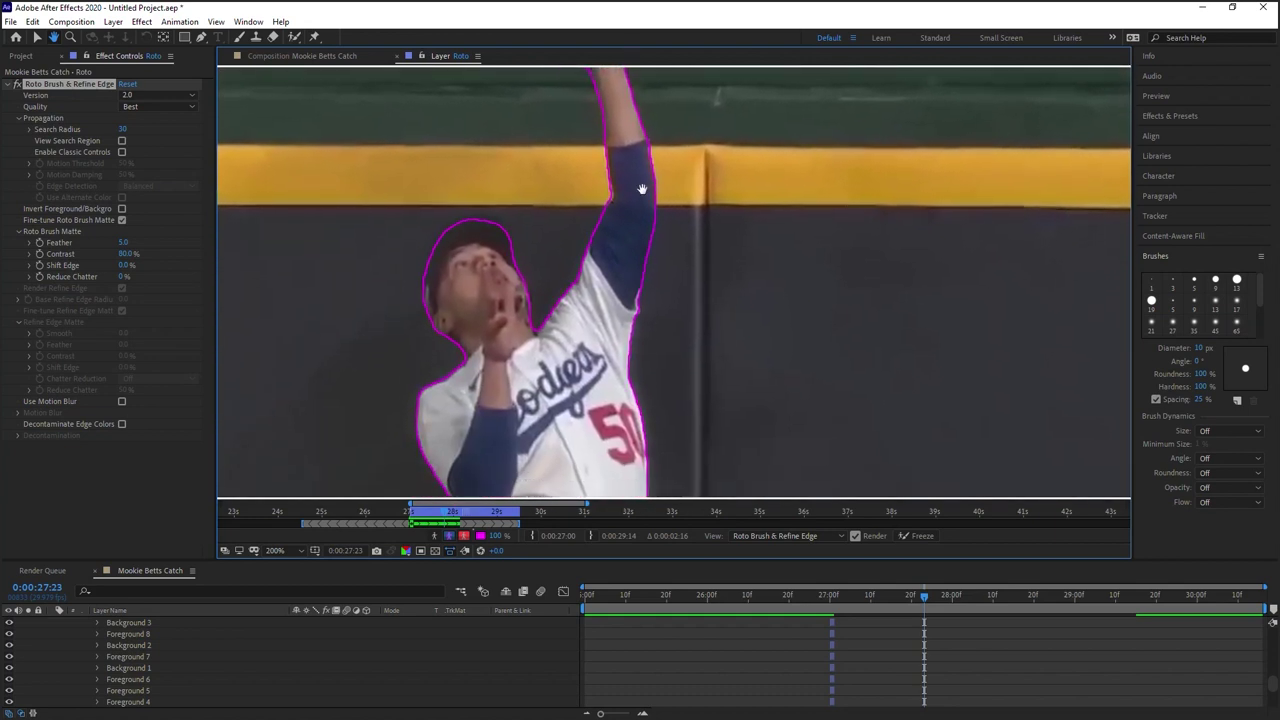
Advance frame by frame to 0:00:27:28 and inspect the outline around the belt and legs
{"action": "key", "text": "Page_Down"}
{"action": "key", "text": "Page_Down"}
{"action": "key", "text": "Page_Down"}
{"action": "key", "text": "Page_Down"}
{"action": "key", "text": "Page_Down"}
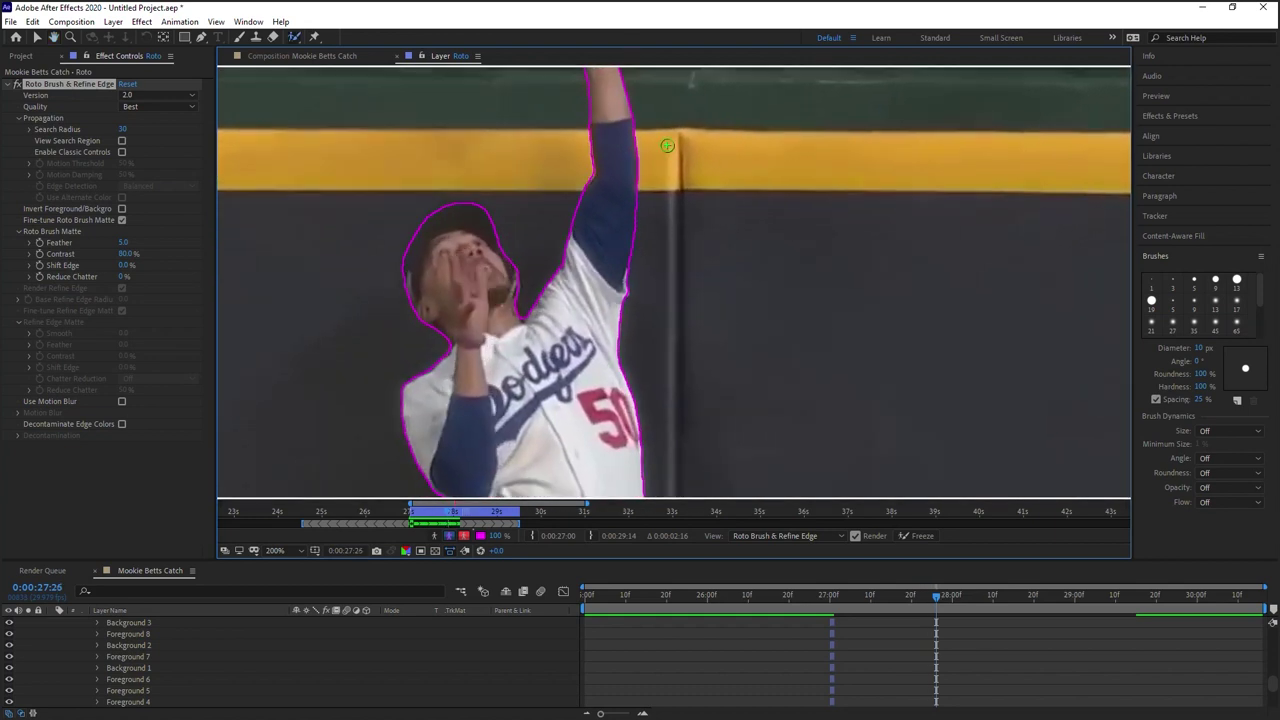
{"action": "left_click_drag", "start_coordinate": [609, 427], "coordinate": [681, 138]}
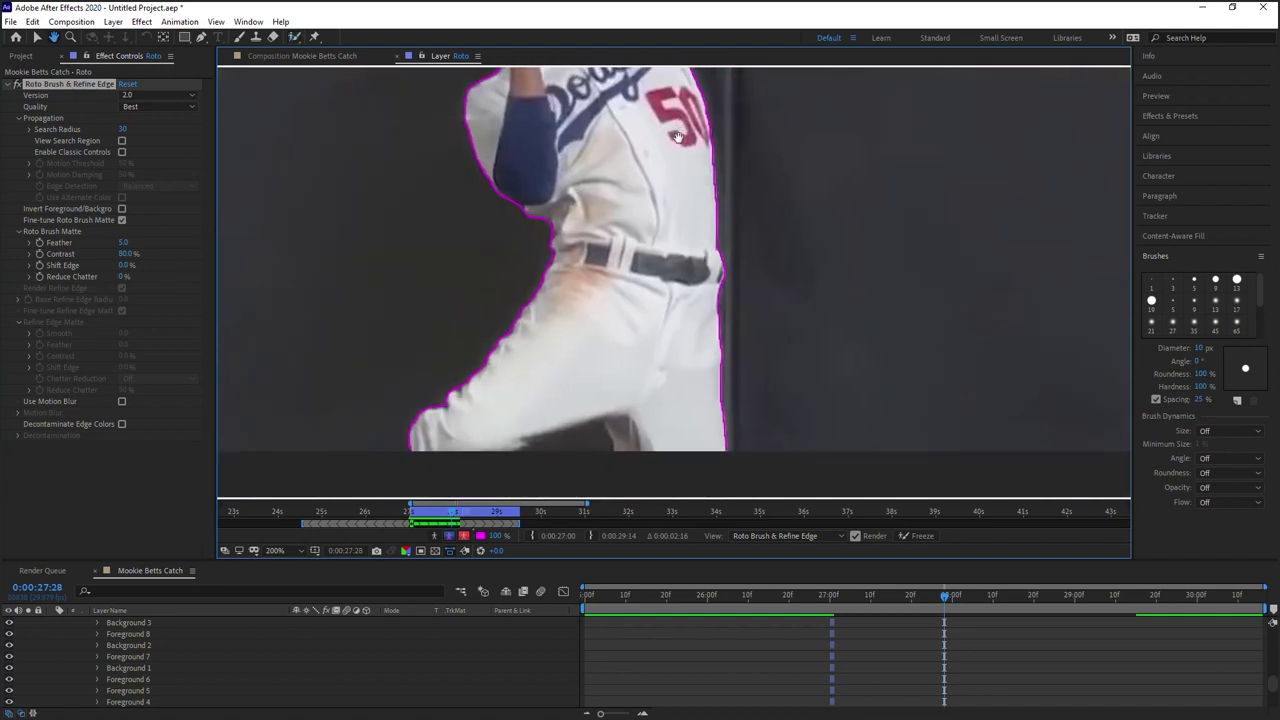
{"action": "left_click_drag", "start_coordinate": [695, 257], "coordinate": [692, 276]}
Go back to 0:00:27:26, subtract the gap between the legs with a background stroke, and advance to 0:00:27:27
{"action": "key", "text": "Page_Up"}
{"action": "key", "text": "Page_Up"}
{"action": "key", "text": "Page_Up"}
{"action": "key", "text": "Page_Down"}
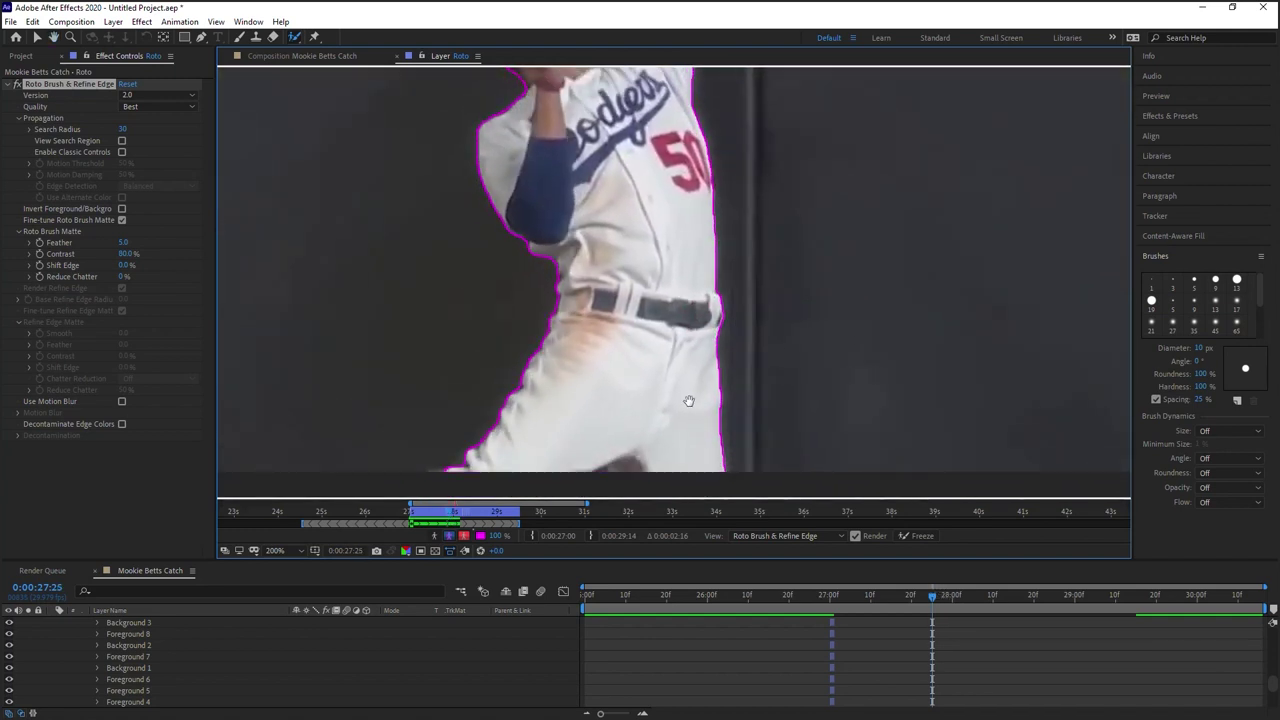
{"action": "scroll", "coordinate": [678, 298], "scroll_direction": "down", "scroll_amount": 3}
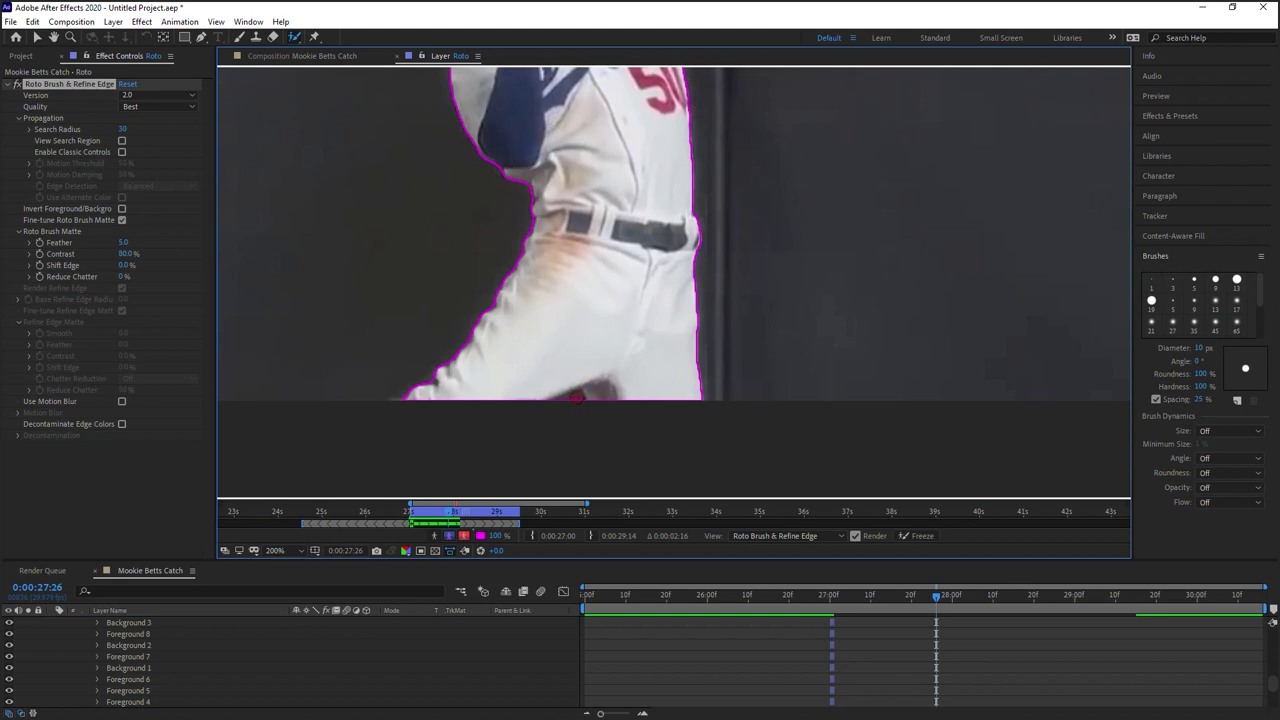
{"action": "left_click_drag", "start_coordinate": [577, 395], "coordinate": [590, 391]}
{"action": "key", "text": "Page_Down"}
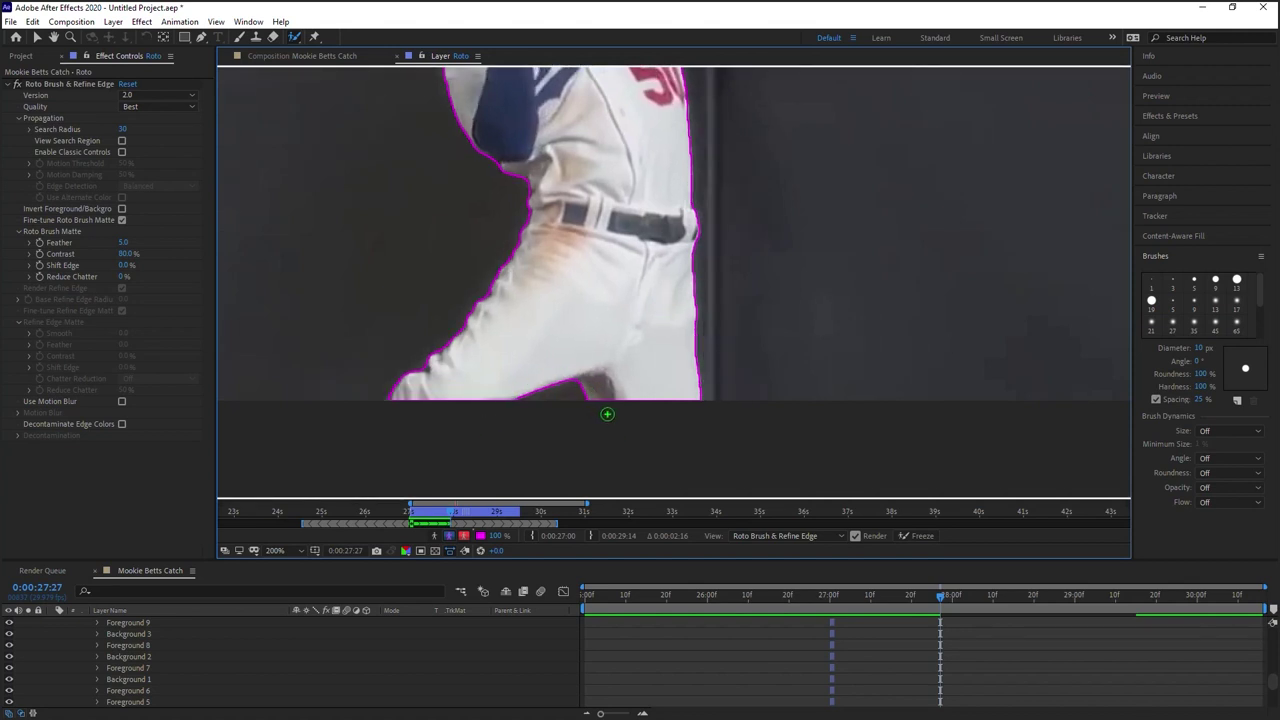
Inspect the outline around the torso, glove and legs while advancing frame by frame from 0:00:27:27 to 0:00:28:00
{"action": "left_click_drag", "start_coordinate": [676, 294], "coordinate": [692, 545]}
{"action": "left_click_drag", "start_coordinate": [666, 262], "coordinate": [700, 106]}
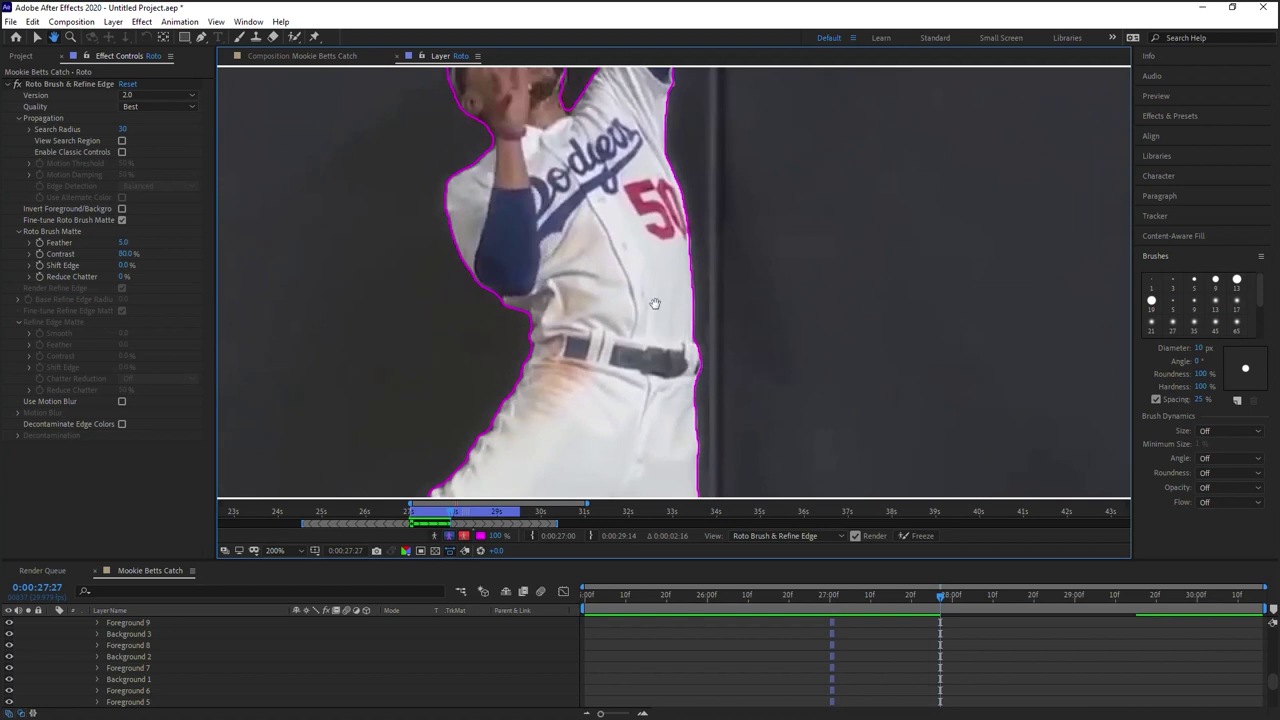
{"action": "scroll", "coordinate": [655, 304], "scroll_direction": "down", "scroll_amount": 1}
{"action": "left_click_drag", "start_coordinate": [670, 305], "coordinate": [621, 391]}
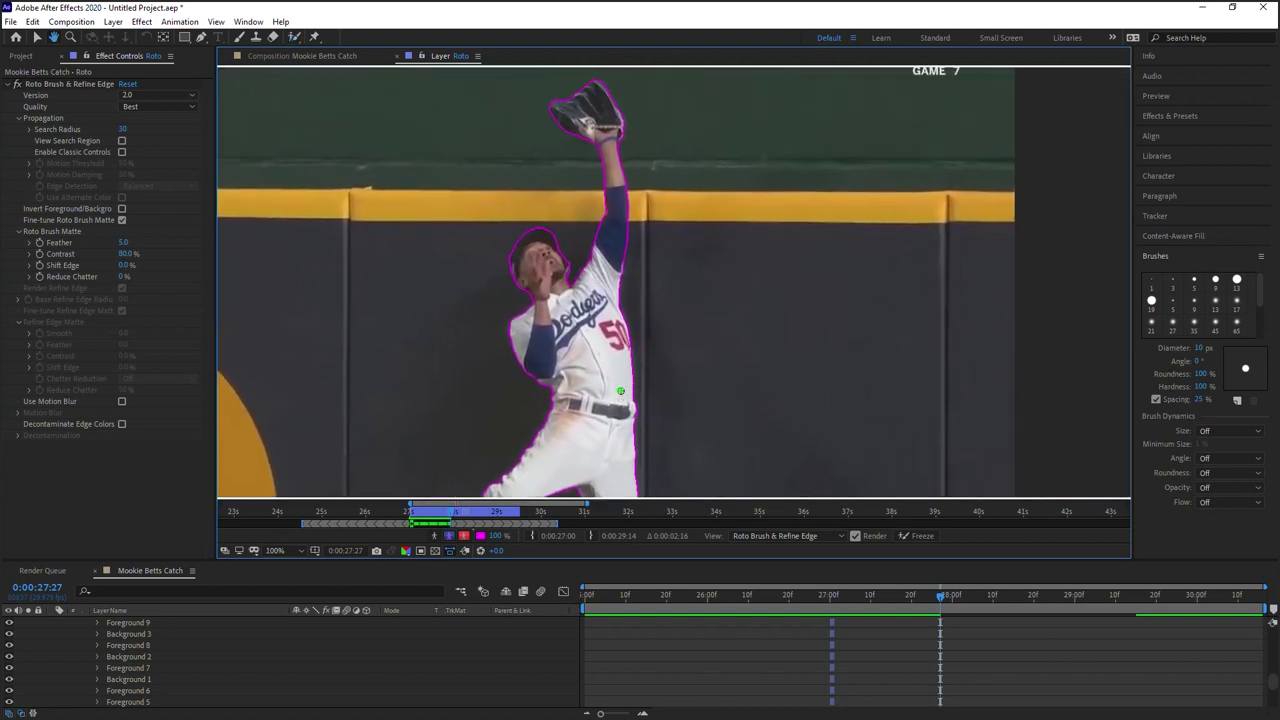
{"action": "key", "text": "Page_Down"}
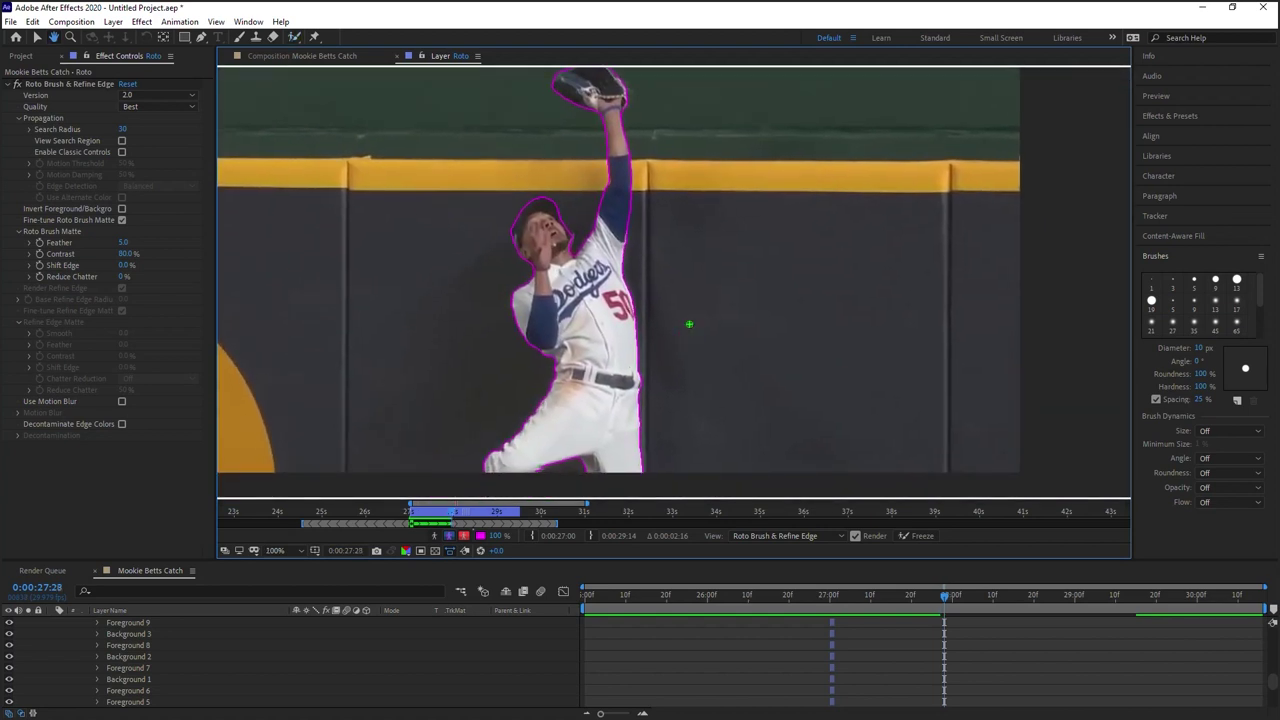
{"action": "key", "text": "Page_Down"}
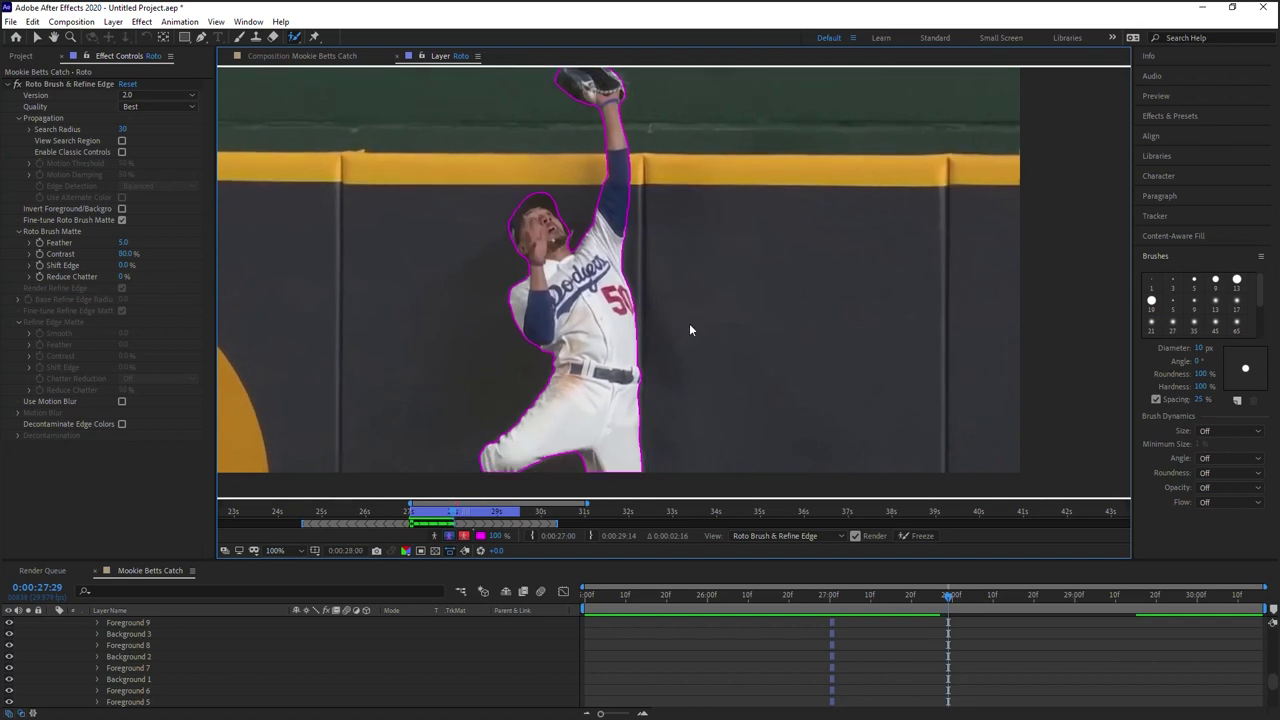
{"action": "key", "text": "Page_Down"}
Add the dark sock below the bent knee to the selection with a foreground stroke at 0:00:28:00
{"action": "left_click_drag", "start_coordinate": [689, 324], "coordinate": [729, 251]}
{"action": "scroll", "coordinate": [579, 335], "scroll_direction": "up", "scroll_amount": 1}
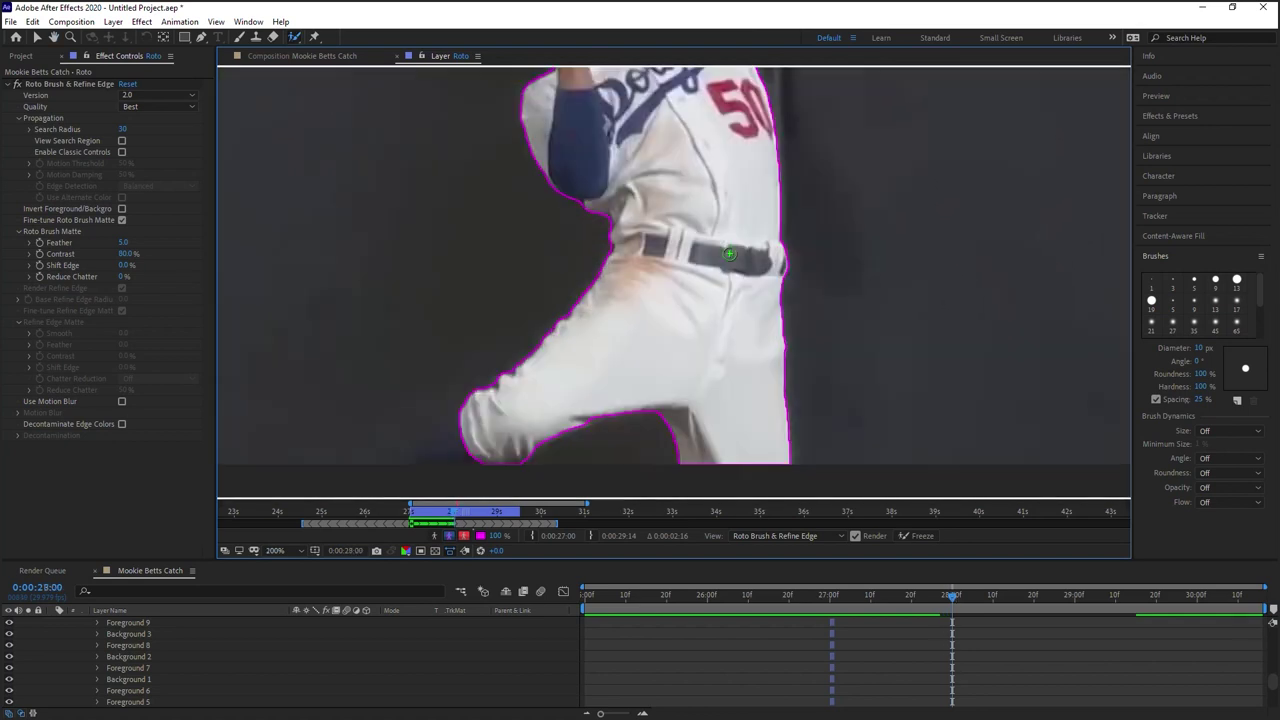
{"action": "left_click_drag", "start_coordinate": [578, 342], "coordinate": [661, 259]}
{"action": "left_click_drag", "start_coordinate": [505, 381], "coordinate": [570, 345]}
{"action": "left_click_drag", "start_coordinate": [709, 283], "coordinate": [531, 389]}
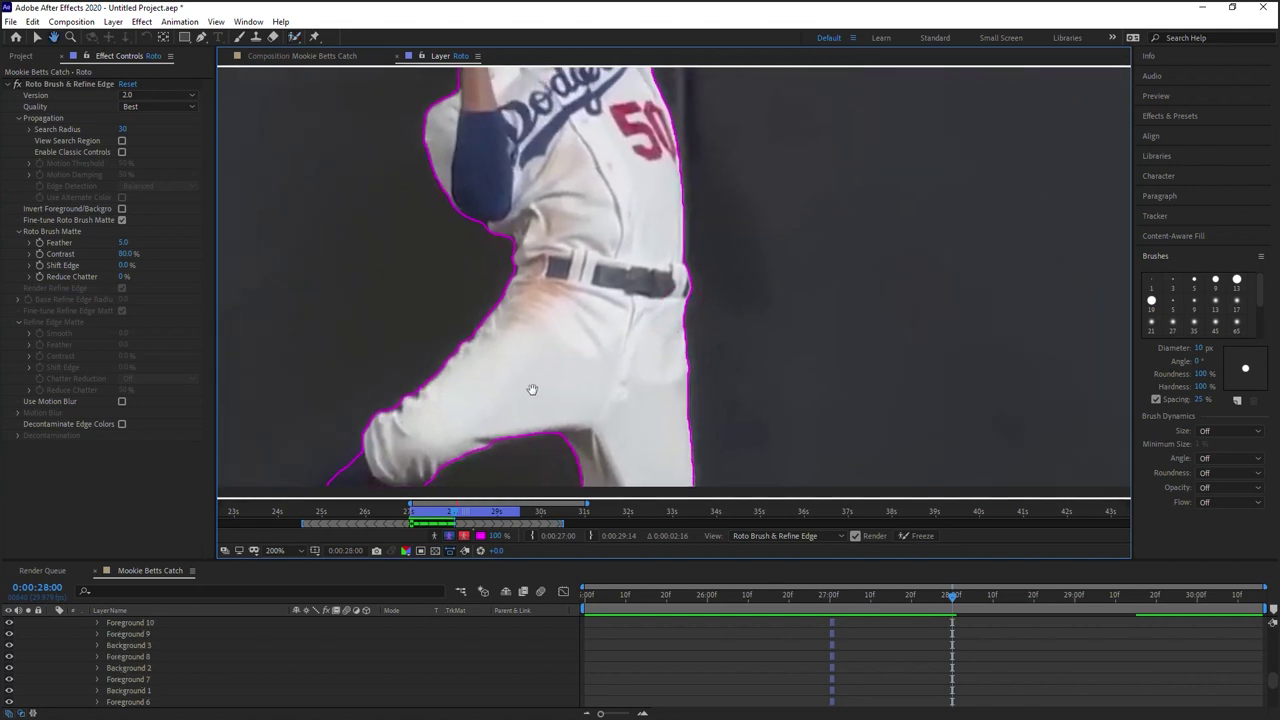
Check the outline up to 0:00:28:02, then return to 0:00:28:01 and add the dark sock below the bent knee as foreground
{"action": "left_click_drag", "start_coordinate": [710, 208], "coordinate": [729, 305]}
{"action": "scroll", "coordinate": [728, 290], "scroll_direction": "down", "scroll_amount": 1}
{"action": "key", "text": "Page_Down"}
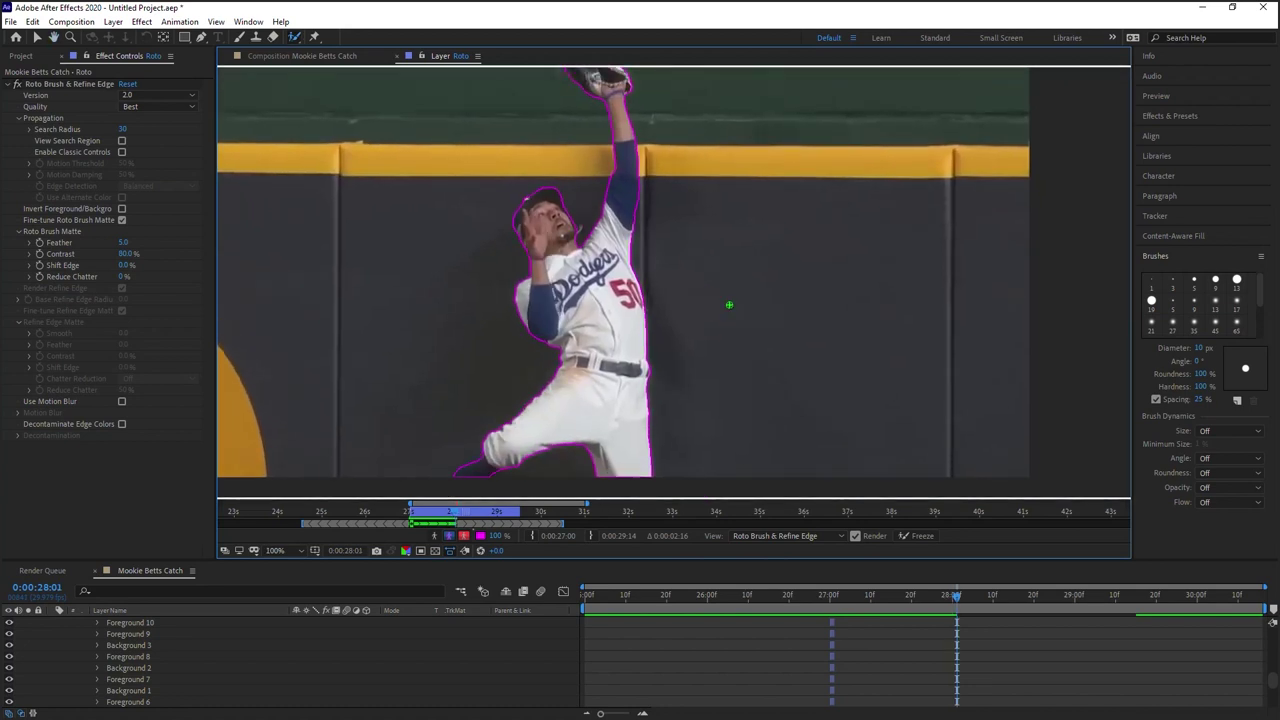
{"action": "key", "text": "Page_Down"}
{"action": "mouse_move", "coordinate": [645, 280]}
{"action": "left_mouse_down"}
{"action": "mouse_move", "coordinate": [649, 374]}
{"action": "mouse_move", "coordinate": [679, 264]}
{"action": "left_mouse_up"}
{"action": "scroll", "coordinate": [685, 227], "scroll_direction": "up", "scroll_amount": 1}
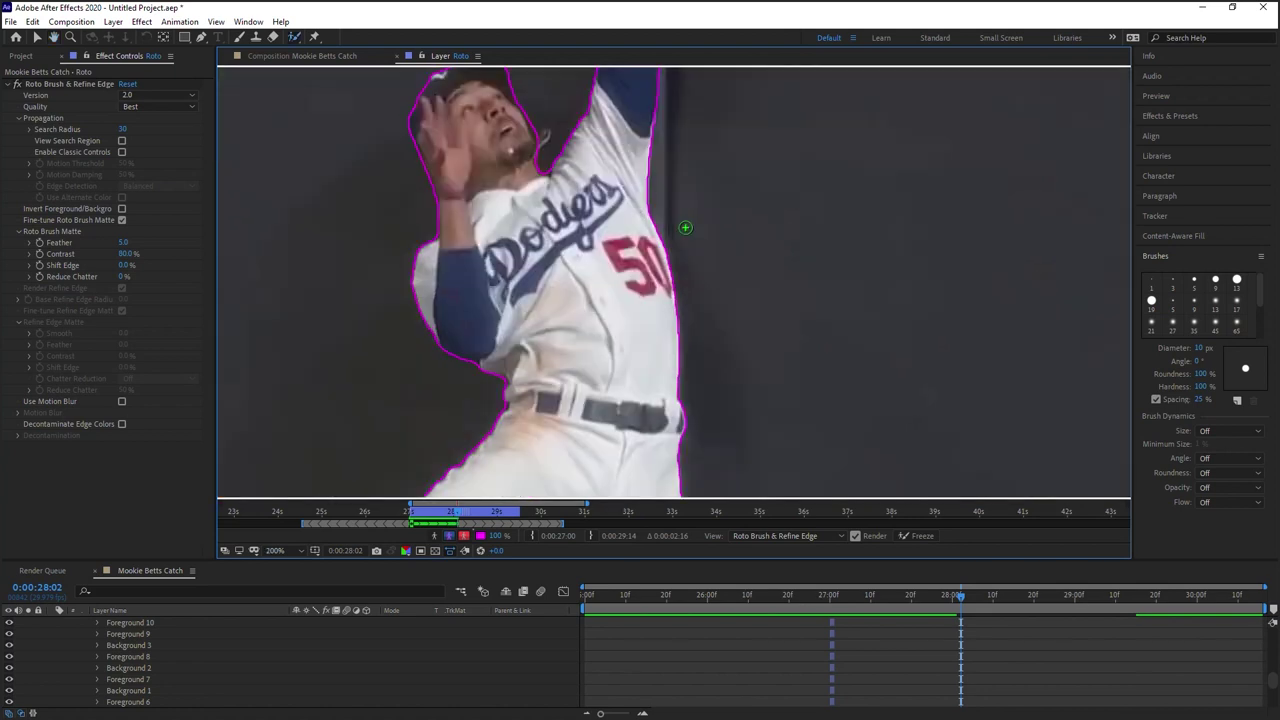
{"action": "left_click_drag", "start_coordinate": [621, 334], "coordinate": [786, 134]}
{"action": "key", "text": "Page_Up"}
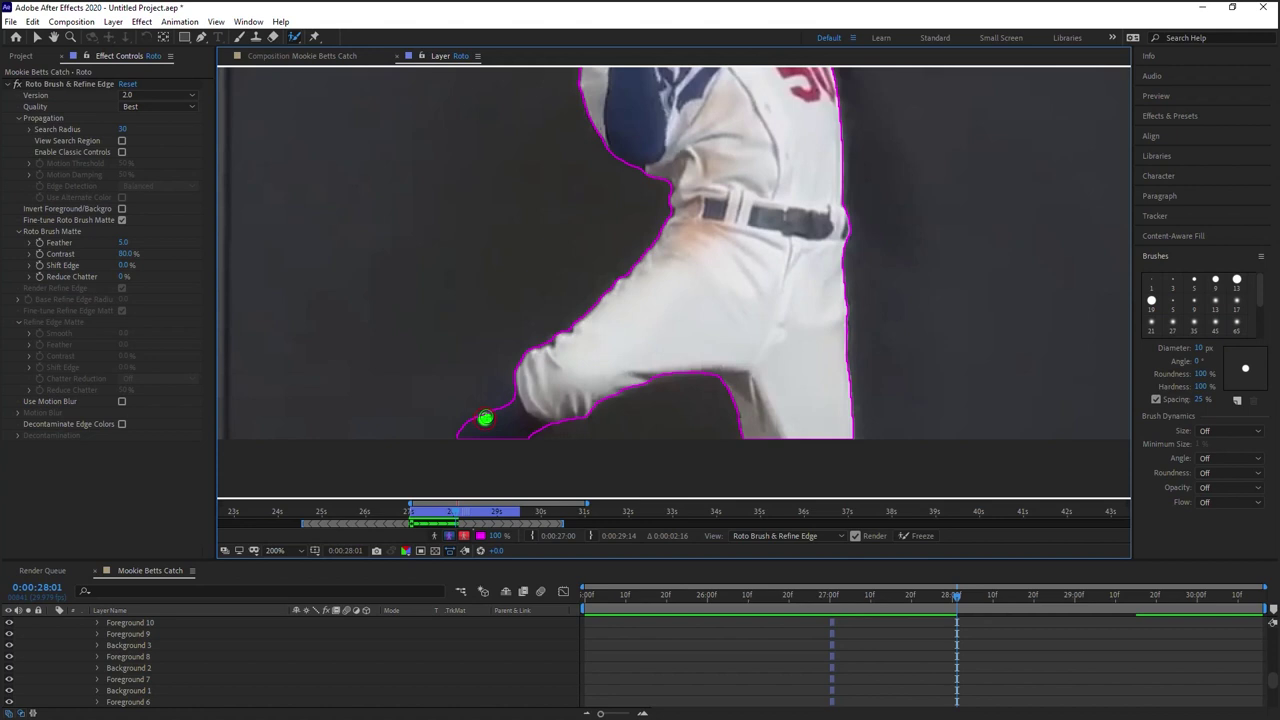
{"action": "left_click_drag", "start_coordinate": [485, 418], "coordinate": [542, 380]}
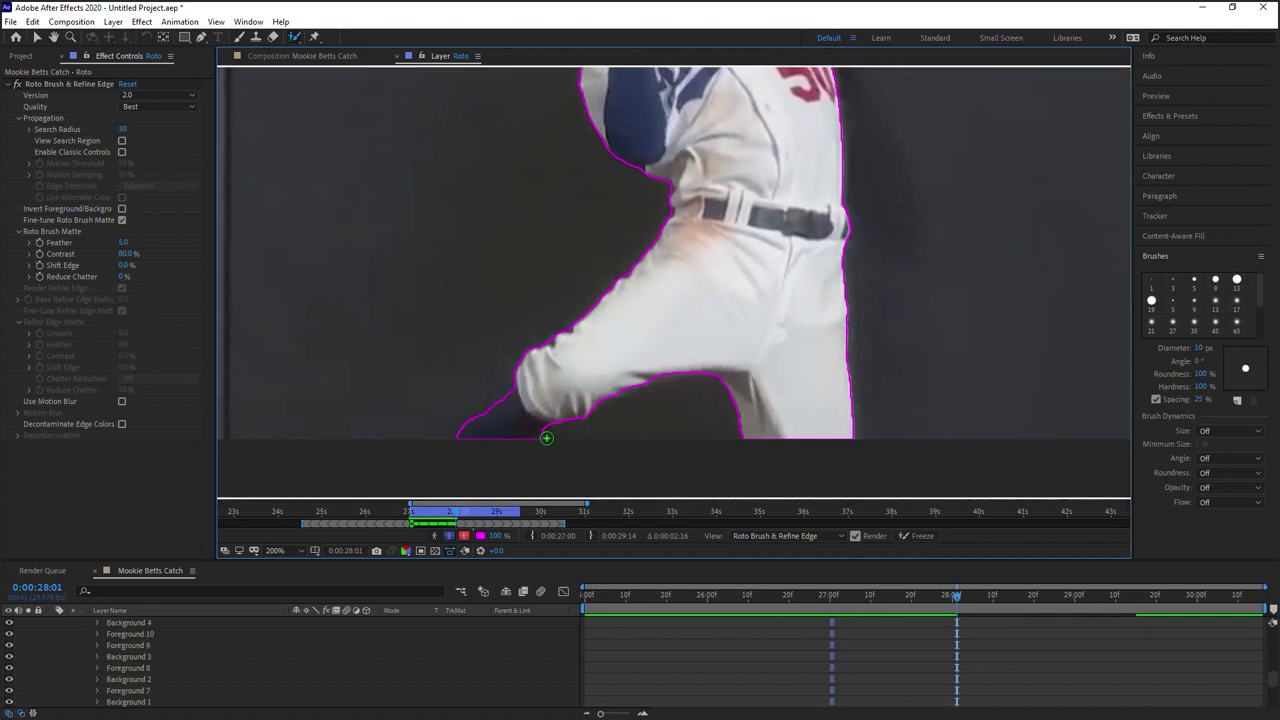
Advance frame by frame to 0:00:28:05 and inspect the outline around the legs, torso and head
{"action": "left_click_drag", "start_coordinate": [586, 357], "coordinate": [536, 354]}
{"action": "key", "text": "Page_Down"}
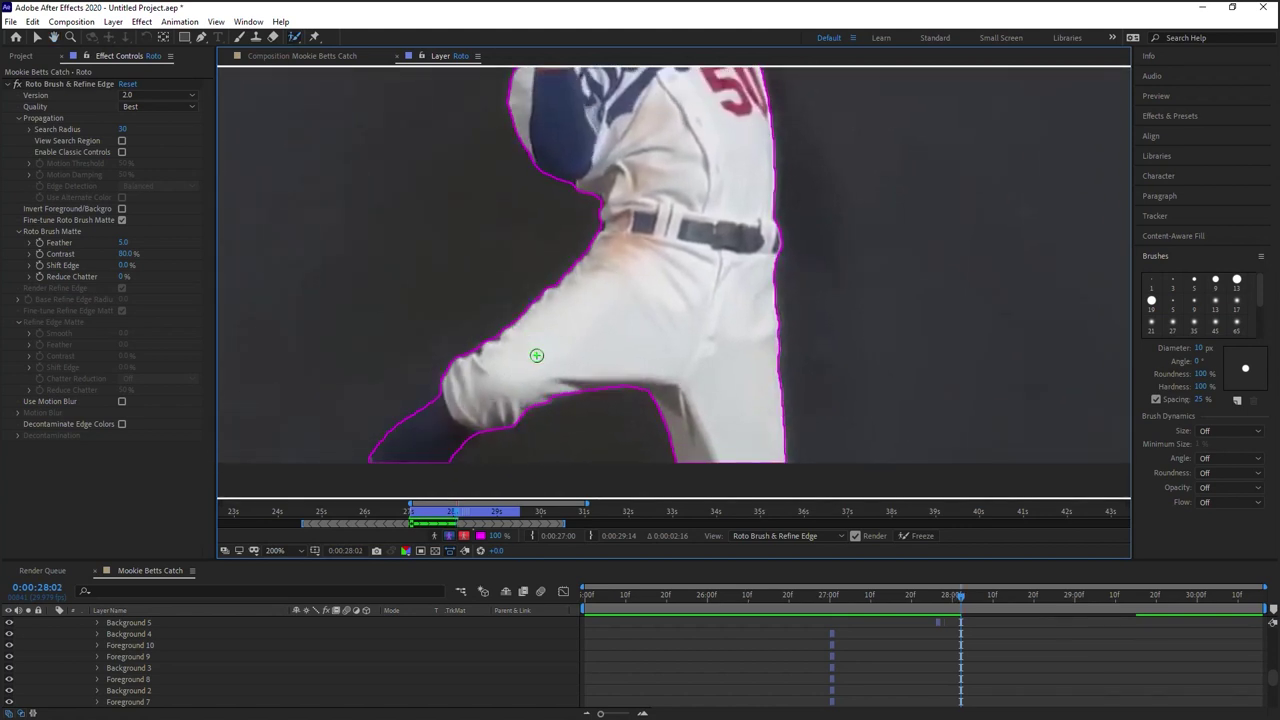
{"action": "key", "text": "space"}
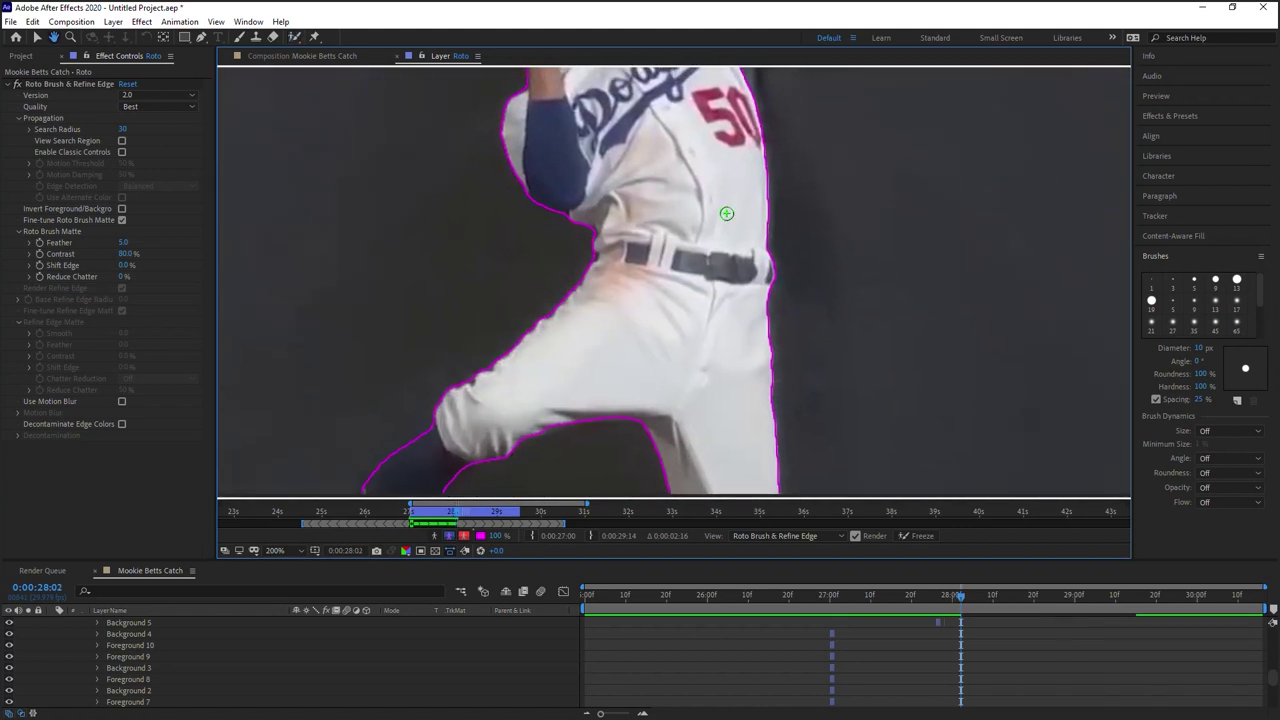
{"action": "key", "text": "Page_Down"}
{"action": "scroll", "coordinate": [727, 213], "scroll_direction": "down", "scroll_amount": 1}
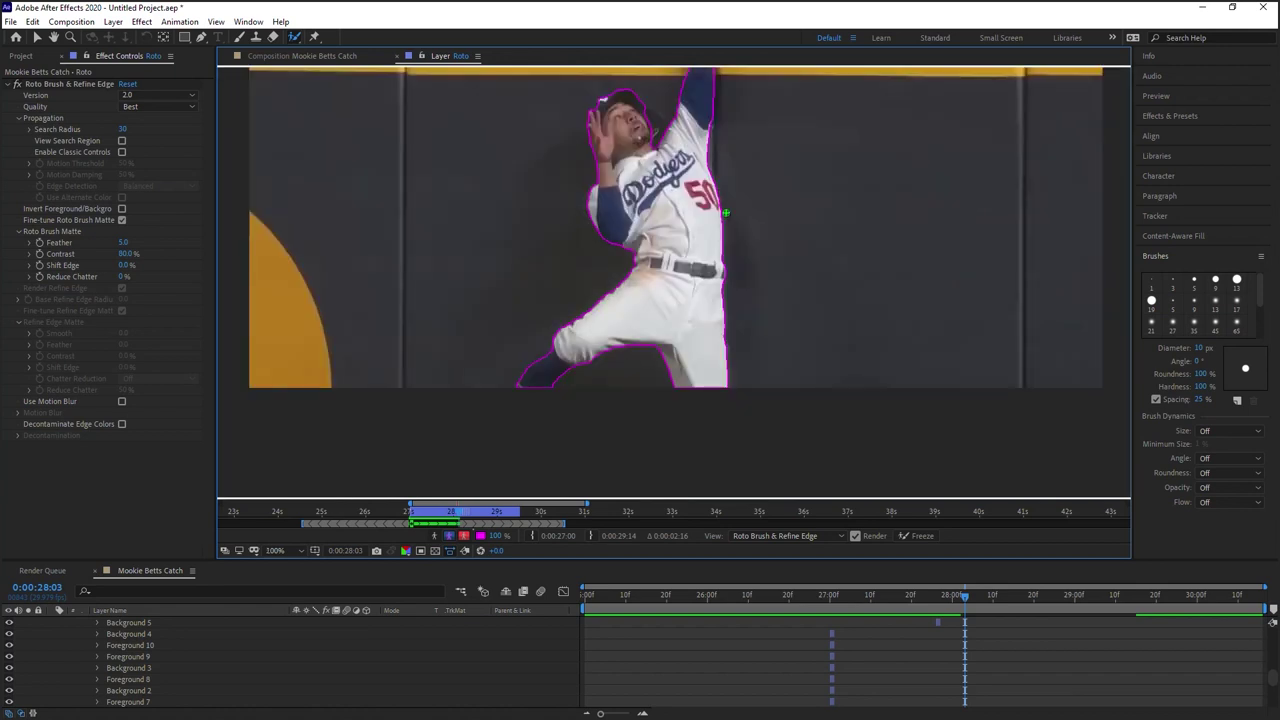
{"action": "left_click_drag", "start_coordinate": [727, 213], "coordinate": [715, 269]}
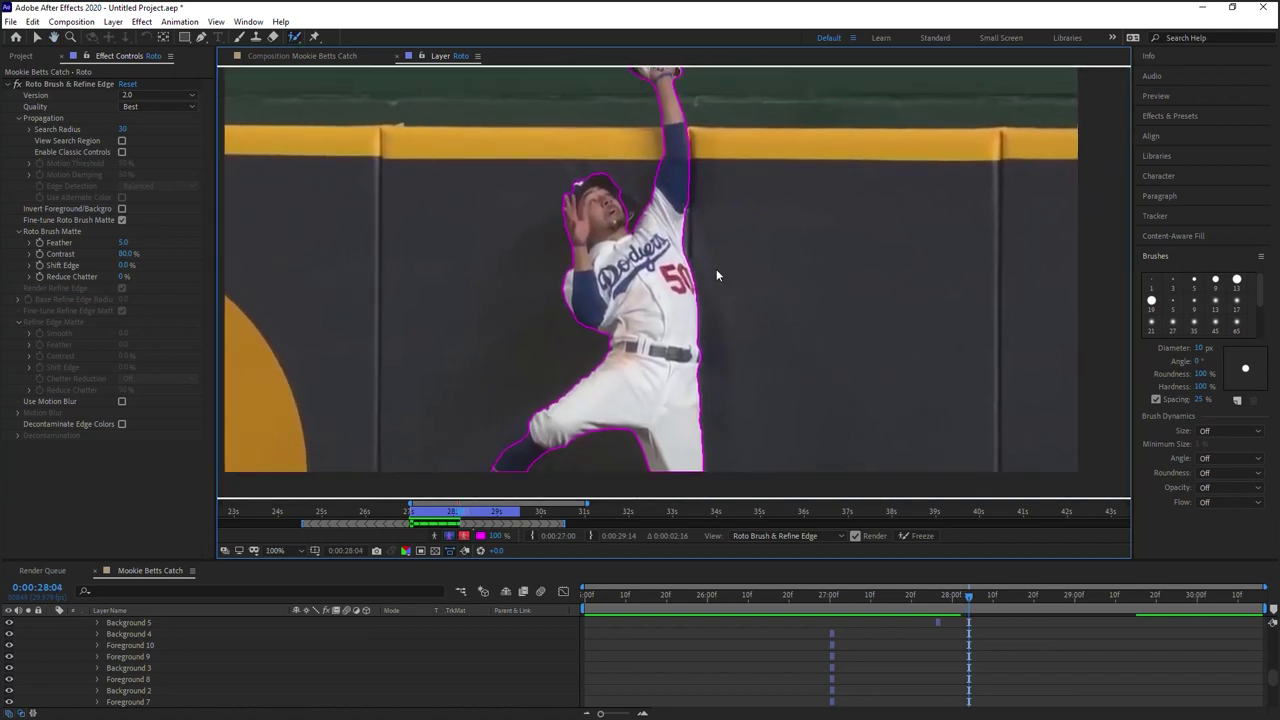
{"action": "key", "text": "Page_Down"}
{"action": "key", "text": "Page_Down"}
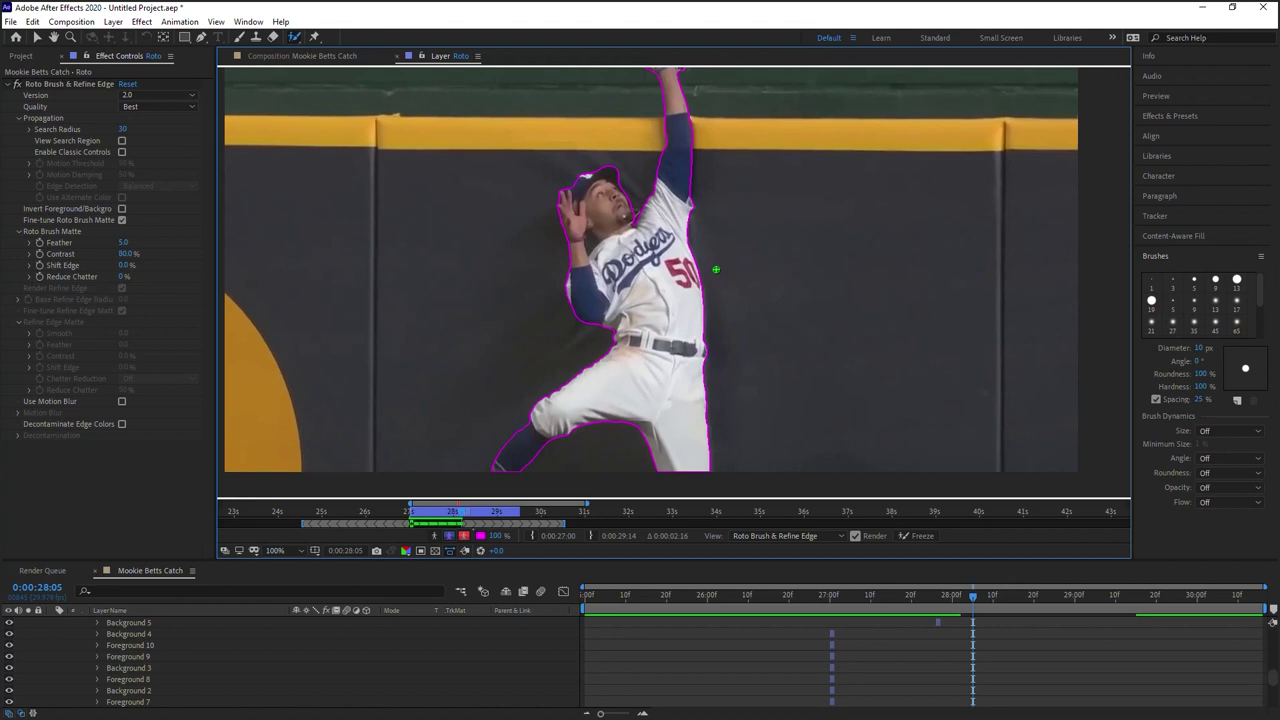
Return to 0:00:28:04, set the brush diameter to 6 px, and subtract the gap between the wrist and neck
{"action": "key", "text": "Page_Up"}
{"action": "key", "text": "period"}
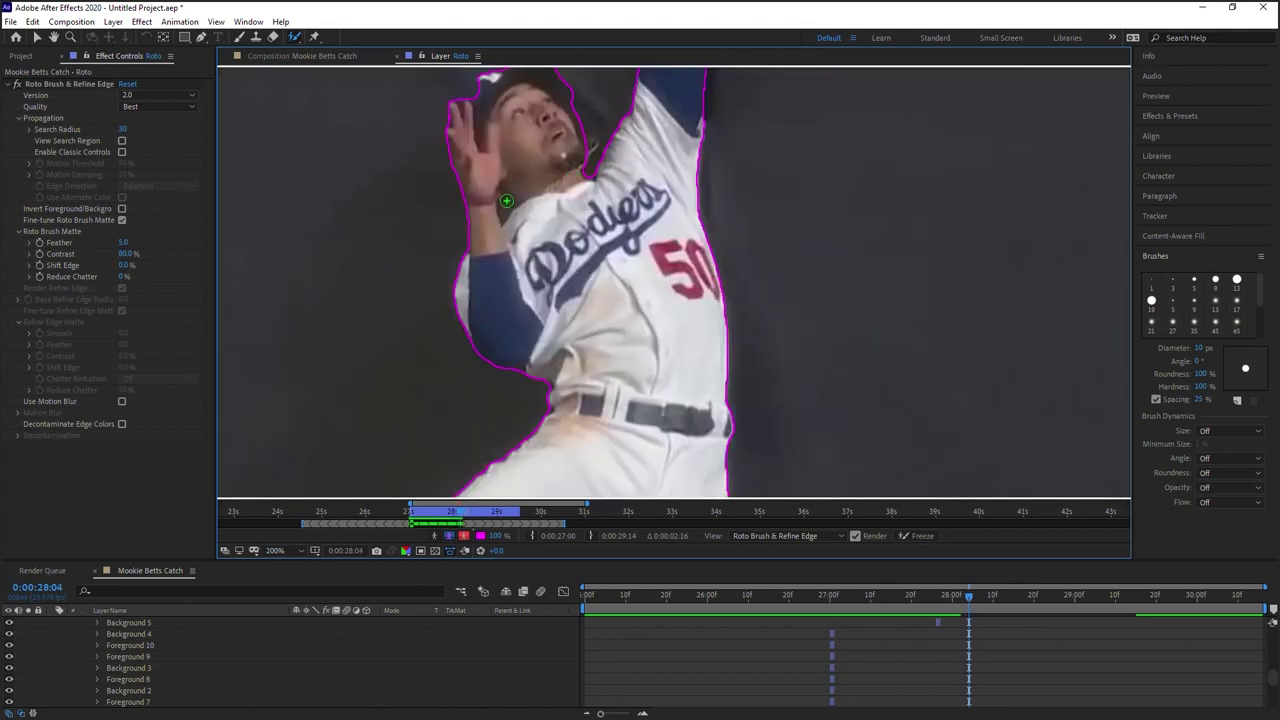
{"action": "left_click_drag", "start_coordinate": [513, 196], "coordinate": [505, 210], "text": "ctrl"}
{"action": "left_click_drag", "start_coordinate": [561, 178], "coordinate": [576, 272]}
{"action": "left_click_drag", "start_coordinate": [496, 178], "coordinate": [538, 157]}
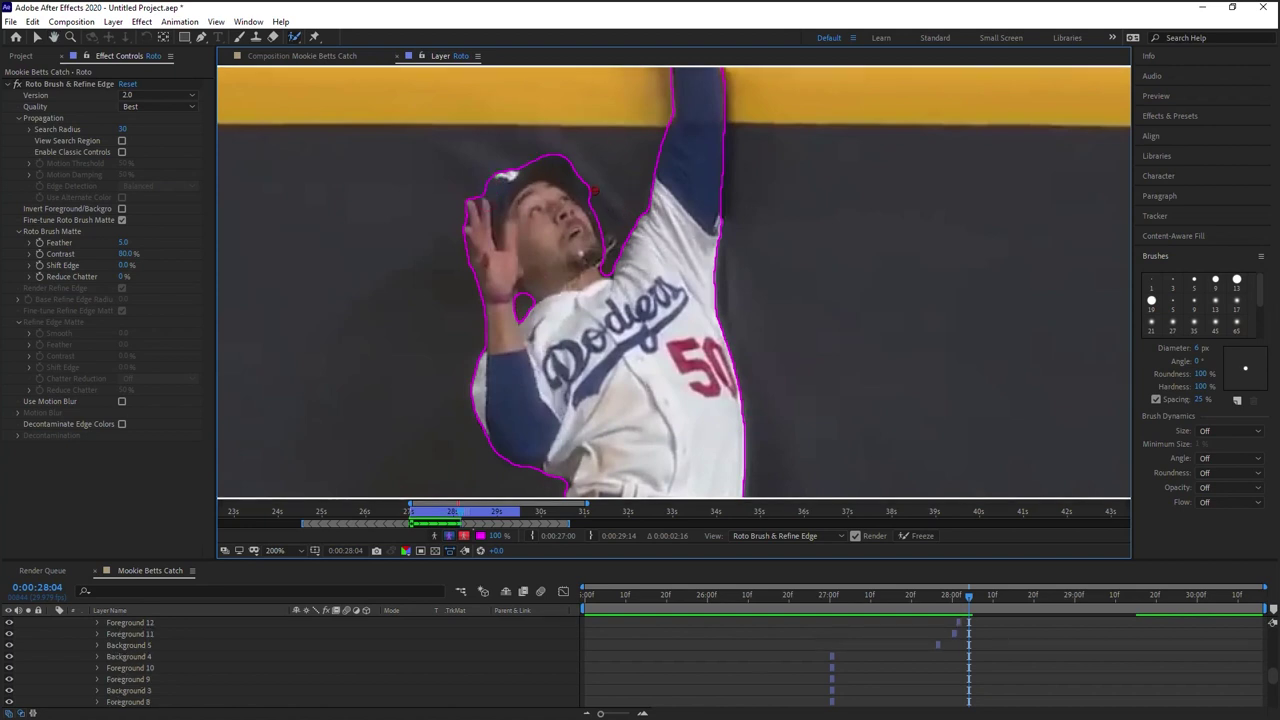
Subtract the background under the cap's brim in front of the face at 0:00:28:04 and at 0:00:28:03
{"action": "left_click_drag", "start_coordinate": [580, 179], "coordinate": [591, 212]}
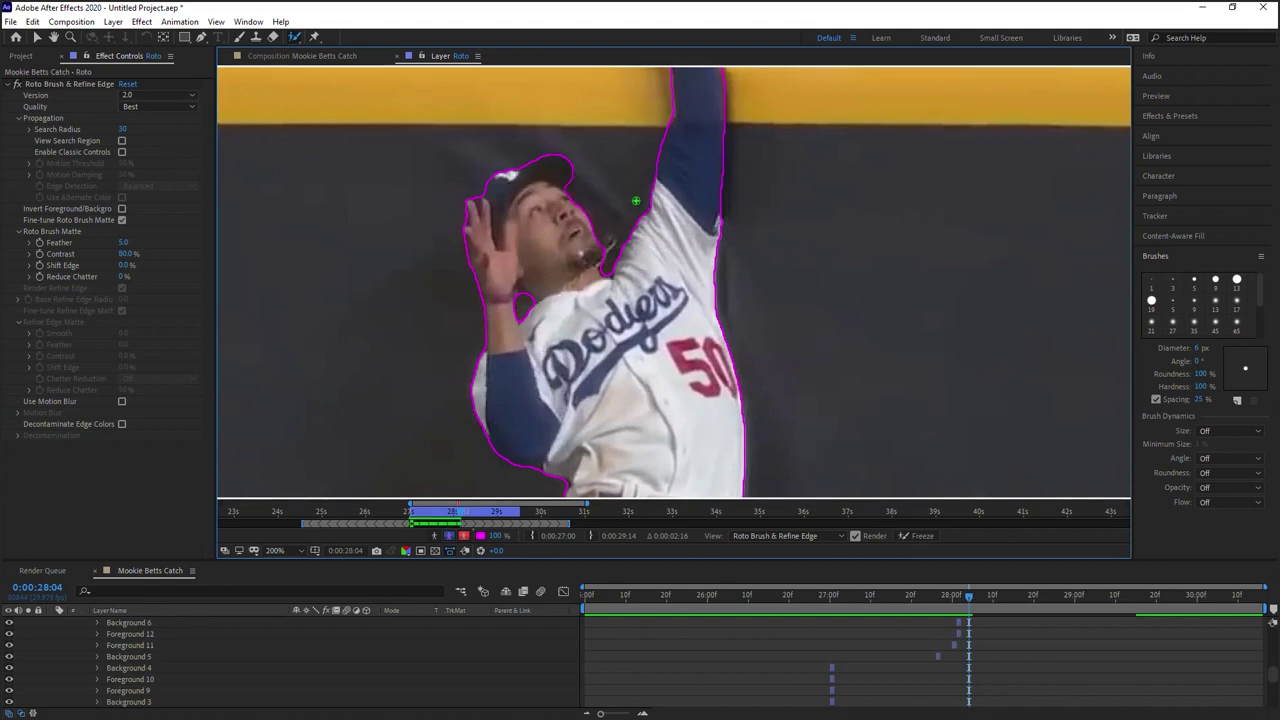
{"action": "key", "text": "Page_Up"}
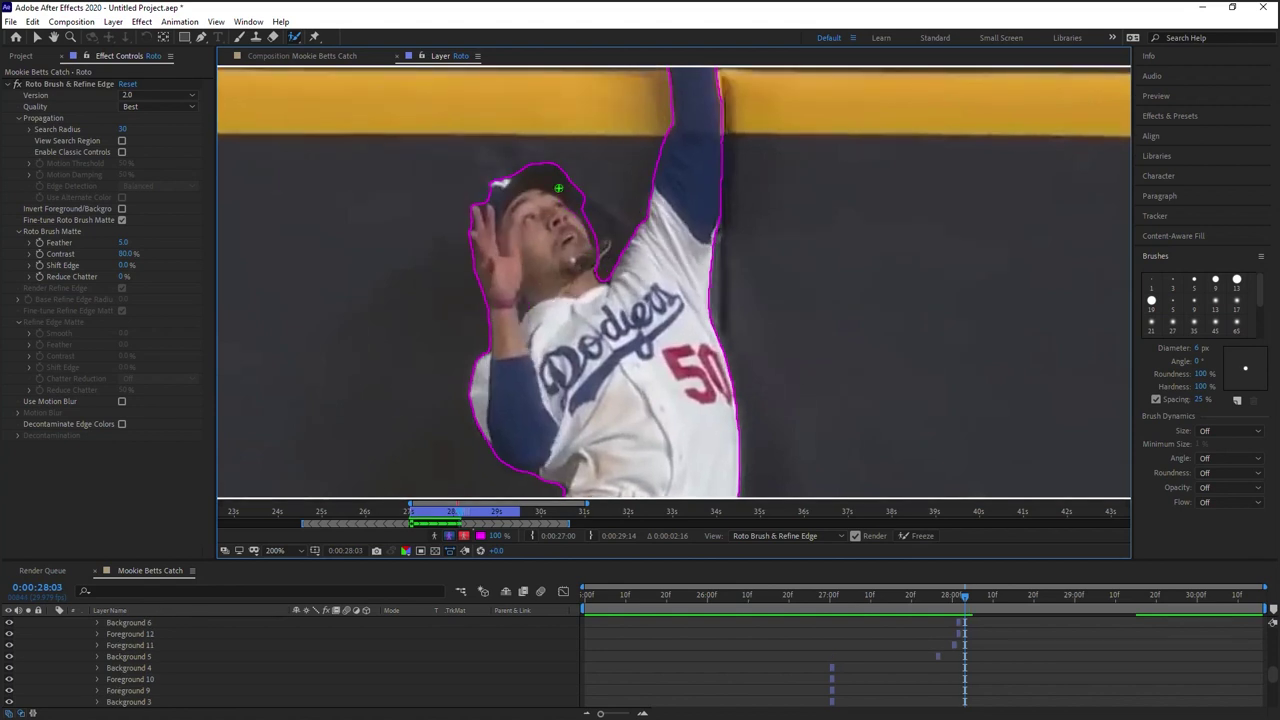
{"action": "left_click_drag", "start_coordinate": [571, 175], "coordinate": [586, 218]}
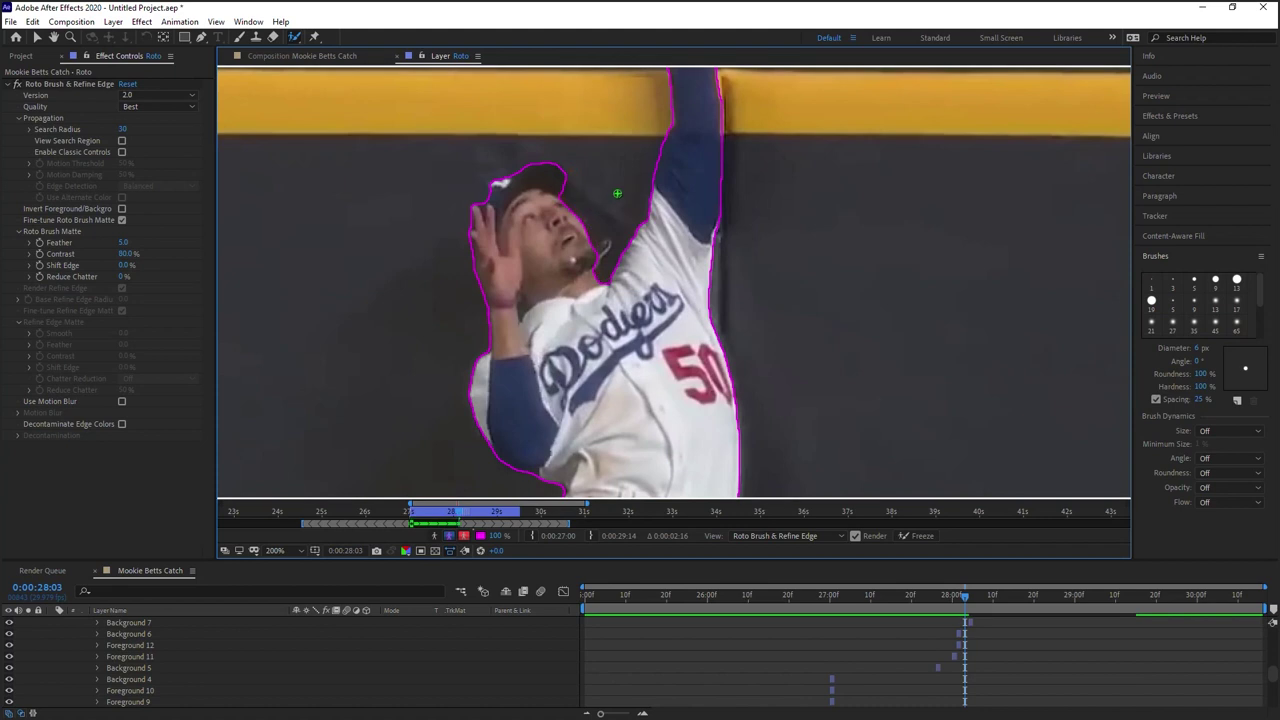
Try to subtract the background under the cap's brim at 0:00:28:02, and undo the stroke
{"action": "key", "text": "Page_Up"}
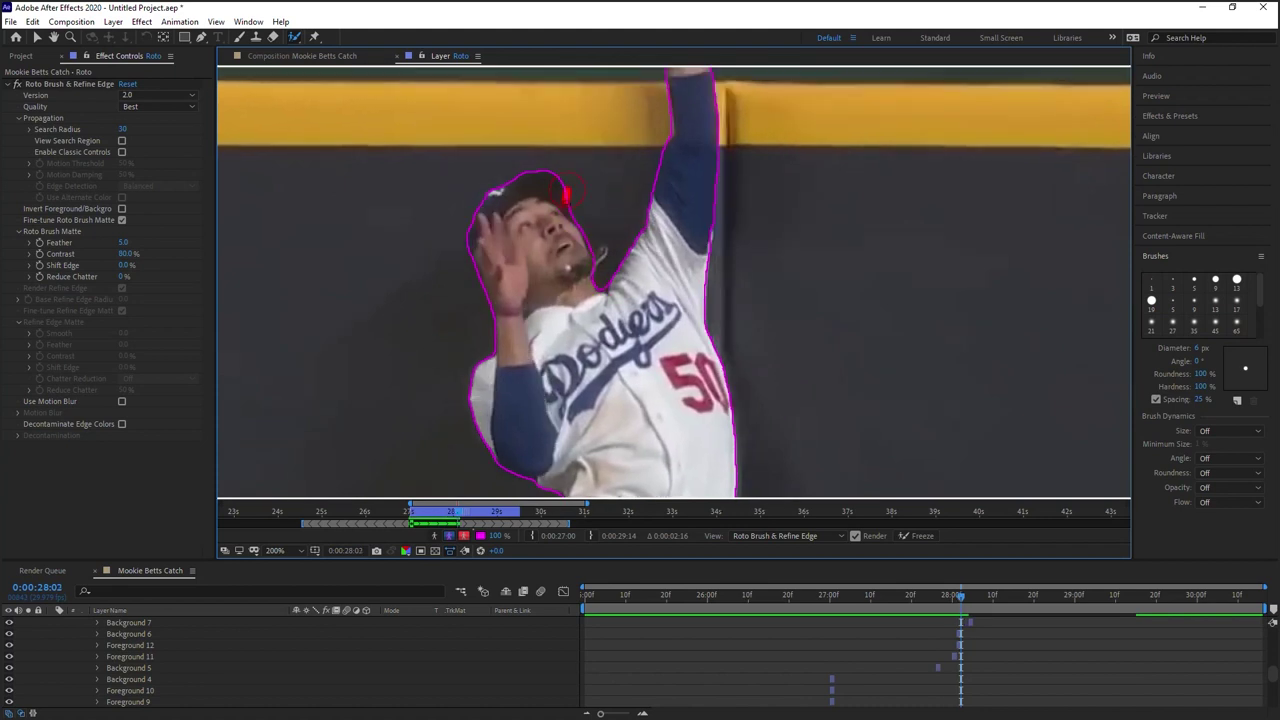
{"action": "left_click", "coordinate": [567, 203]}
{"action": "key", "text": "ctrl+z"}
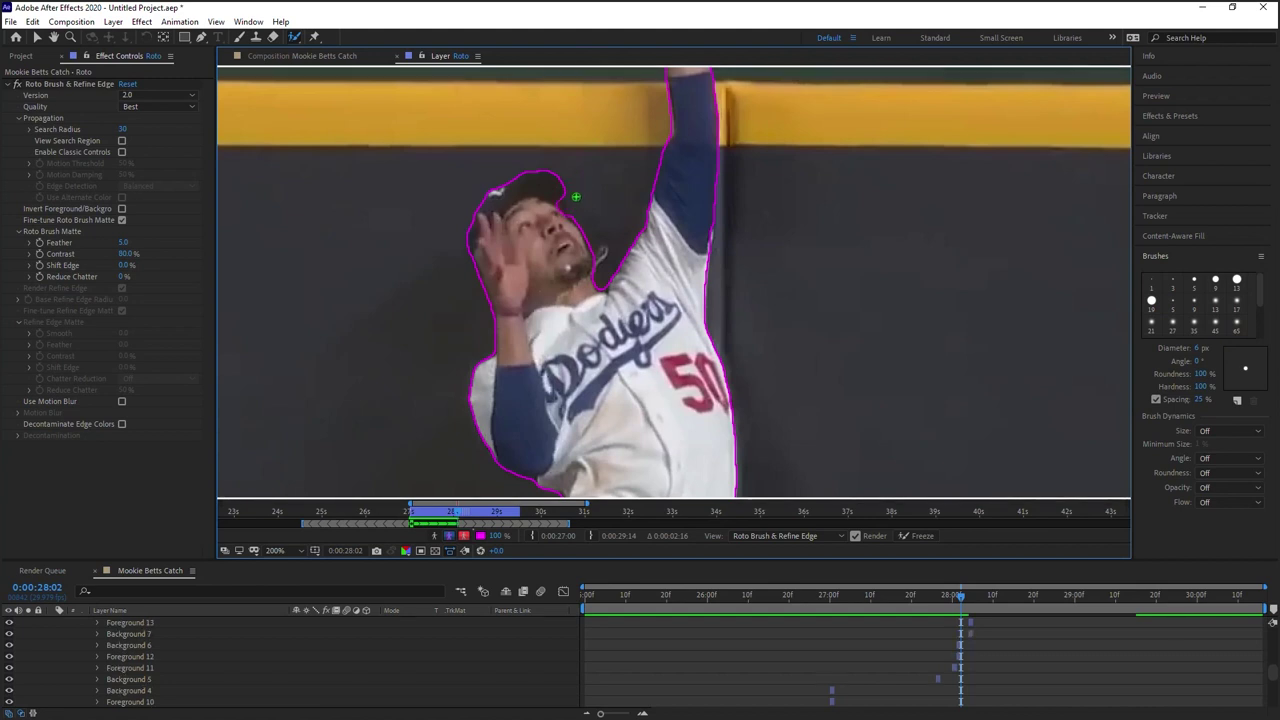
{"action": "left_click", "coordinate": [592, 196]}
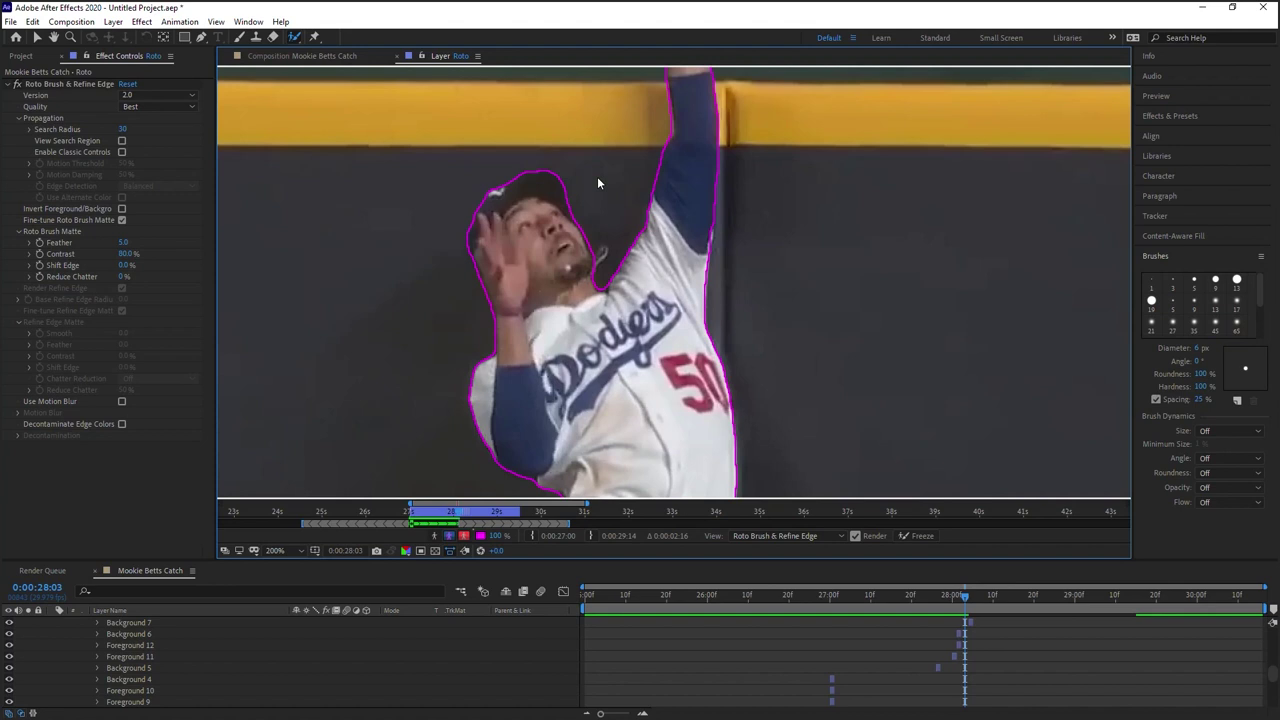
Return to 0:00:28:03 and add the back edge of the cap above the fingers with a foreground stroke
{"action": "key", "text": "Page_Down"}
{"action": "left_click", "coordinate": [480, 205]}
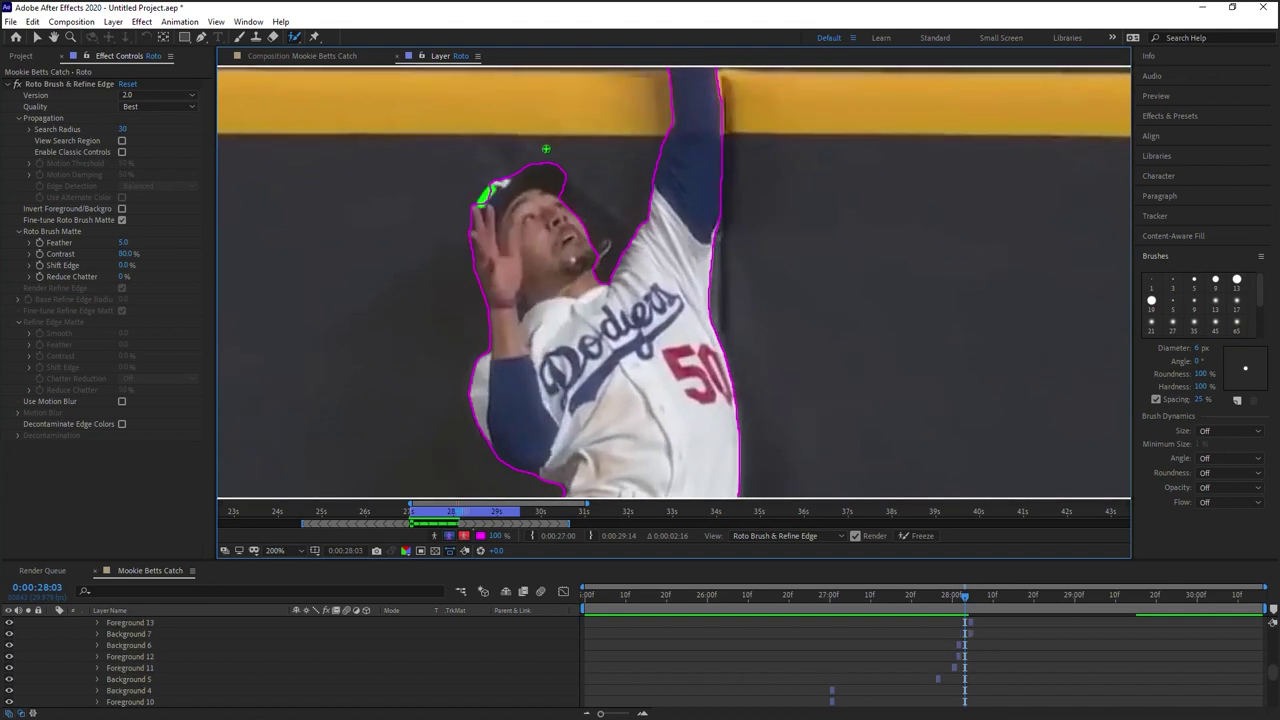
{"action": "left_click_drag", "start_coordinate": [558, 252], "coordinate": [563, 199]}
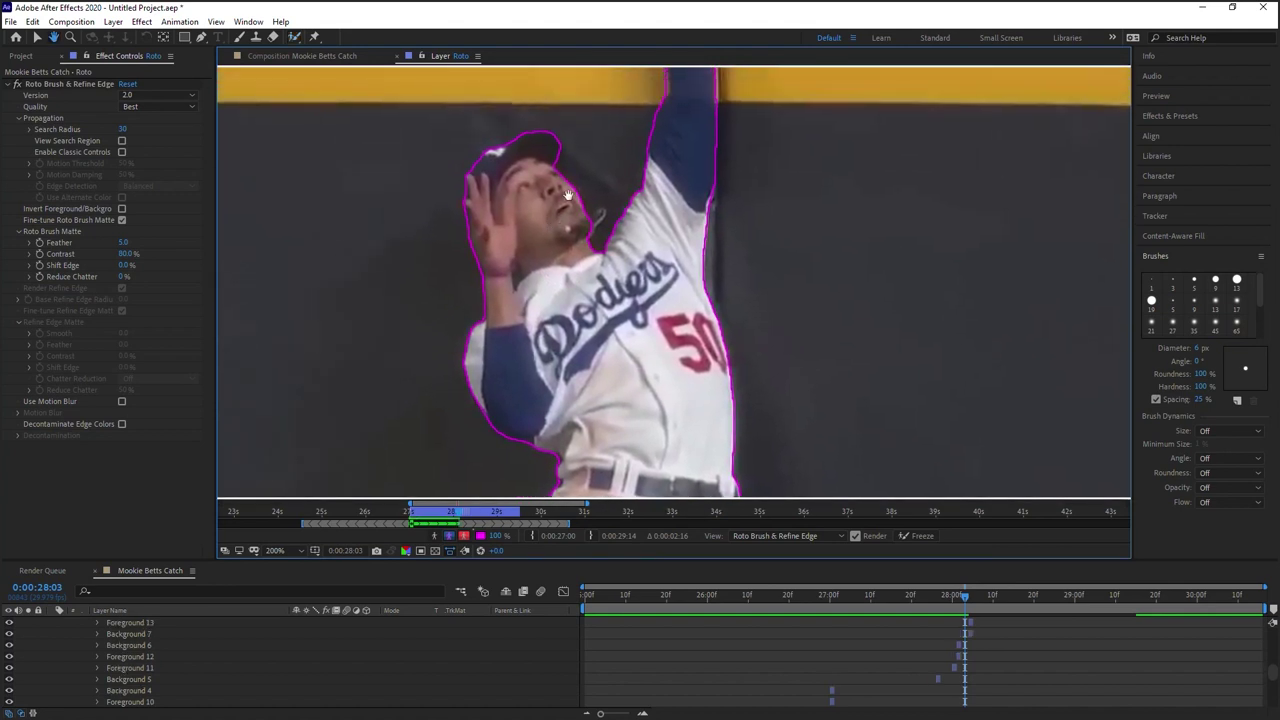
Advance to 0:00:28:04 and examine the outline around the raised arm, torso and legs
{"action": "key", "text": "Page_Down"}
{"action": "left_click_drag", "start_coordinate": [621, 242], "coordinate": [600, 336]}
{"action": "left_click_drag", "start_coordinate": [652, 418], "coordinate": [625, 549]}
{"action": "left_click_drag", "start_coordinate": [691, 237], "coordinate": [706, 95]}
{"action": "key", "text": "Page_Down"}
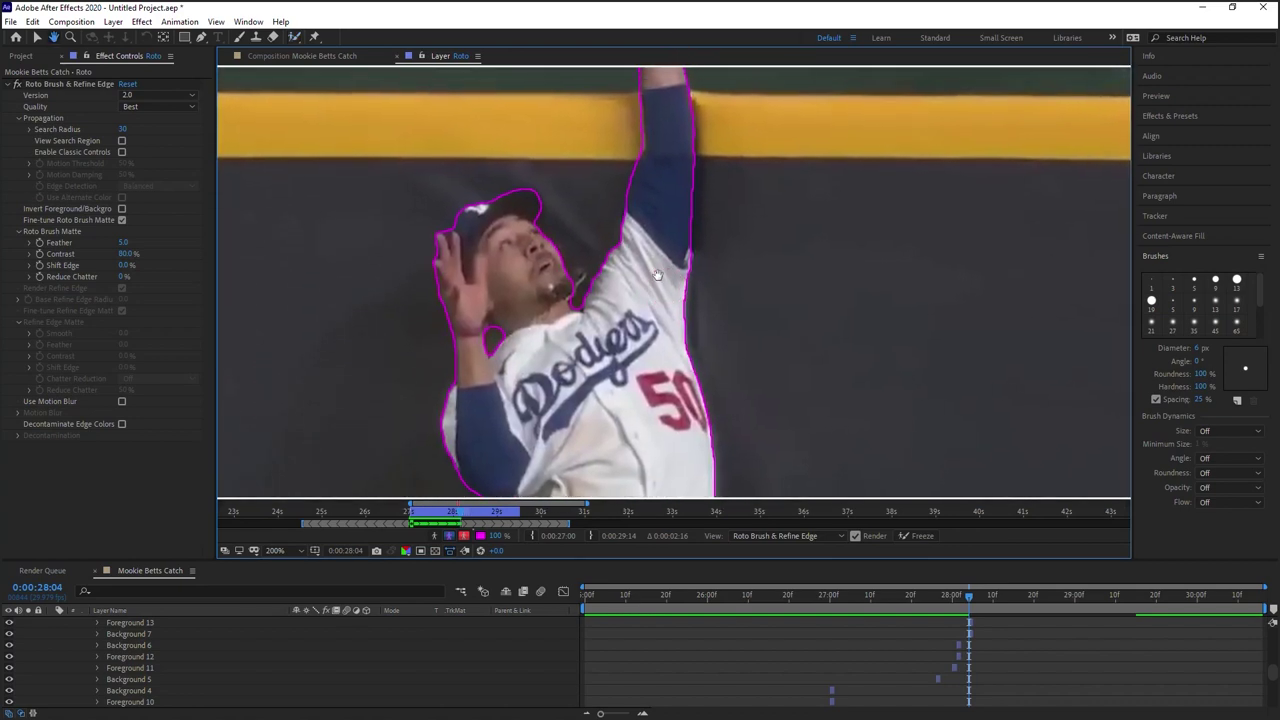
{"action": "key", "text": "alt+w"}
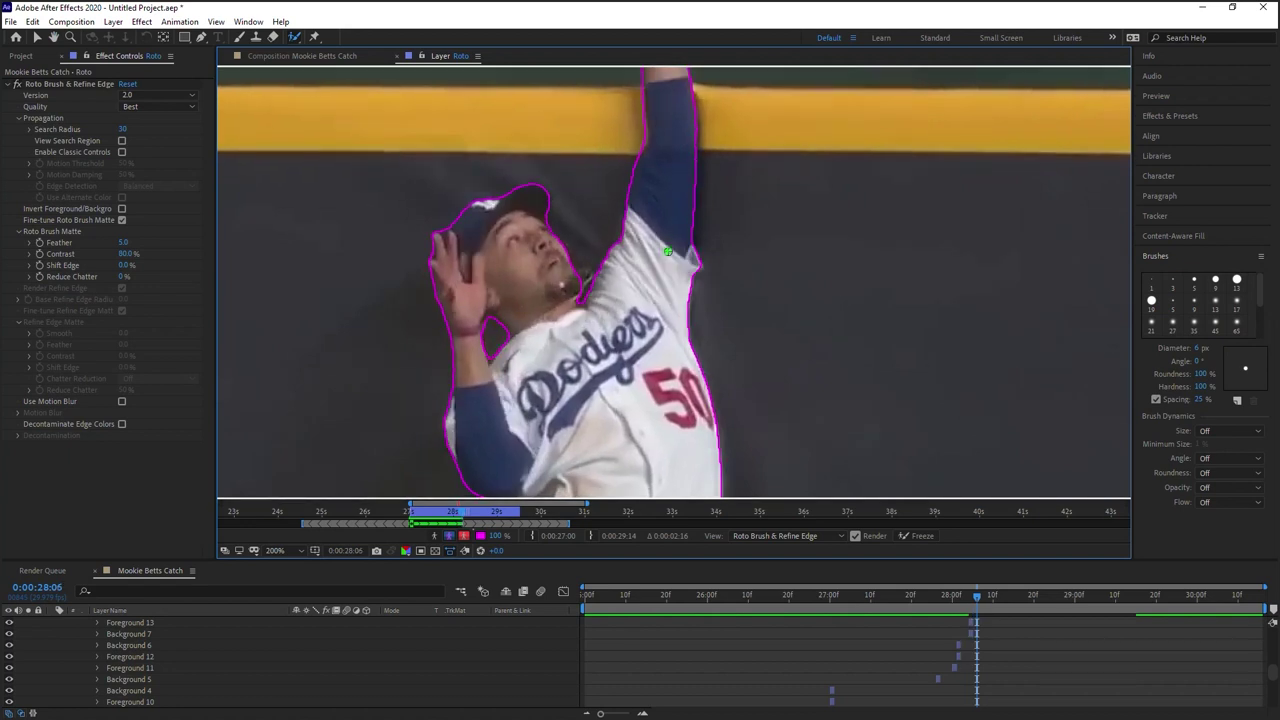
Advance to 0:00:28:08 and subtract the gap between the raised fingers and the cap with background strokes
{"action": "key", "text": "Page_Down"}
{"action": "key", "text": "Page_Down"}
{"action": "key", "text": "Page_Down"}
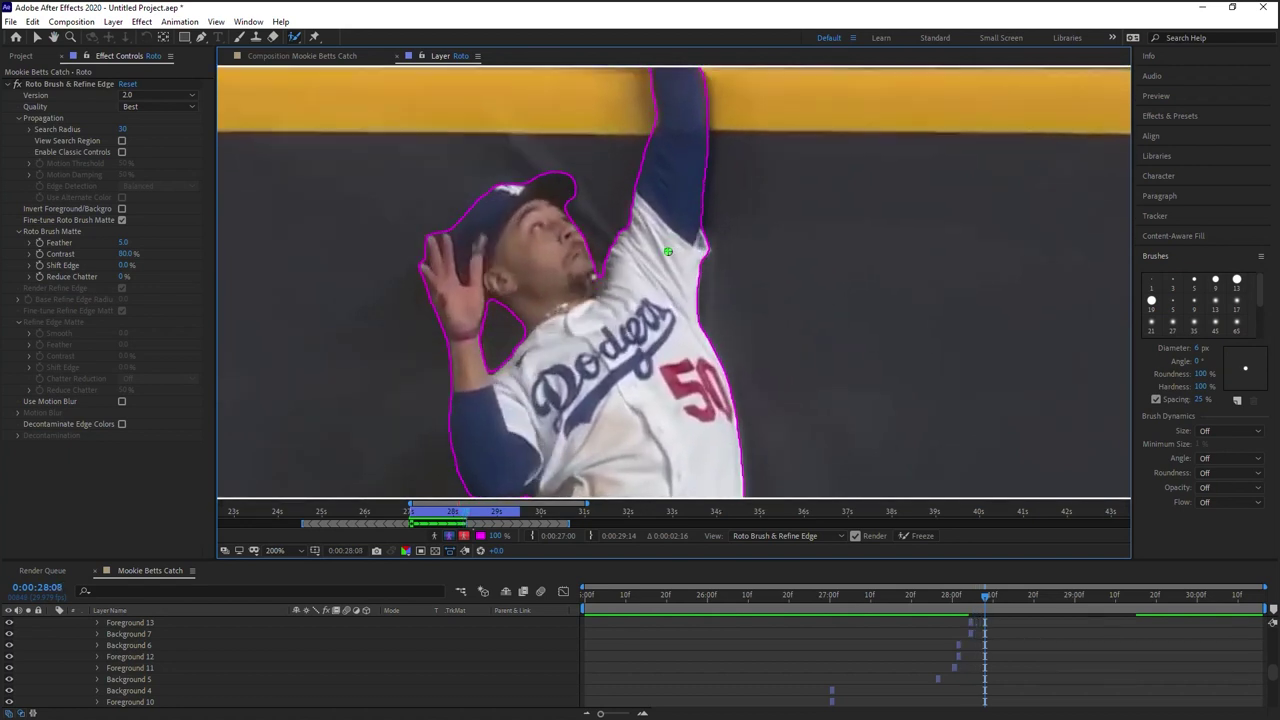
{"action": "left_click_drag", "start_coordinate": [454, 218], "coordinate": [462, 271]}
{"action": "mouse_move", "coordinate": [465, 226]}
{"action": "left_mouse_down"}
{"action": "mouse_move", "coordinate": [469, 278]}
{"action": "mouse_move", "coordinate": [468, 257]}
{"action": "left_mouse_up"}
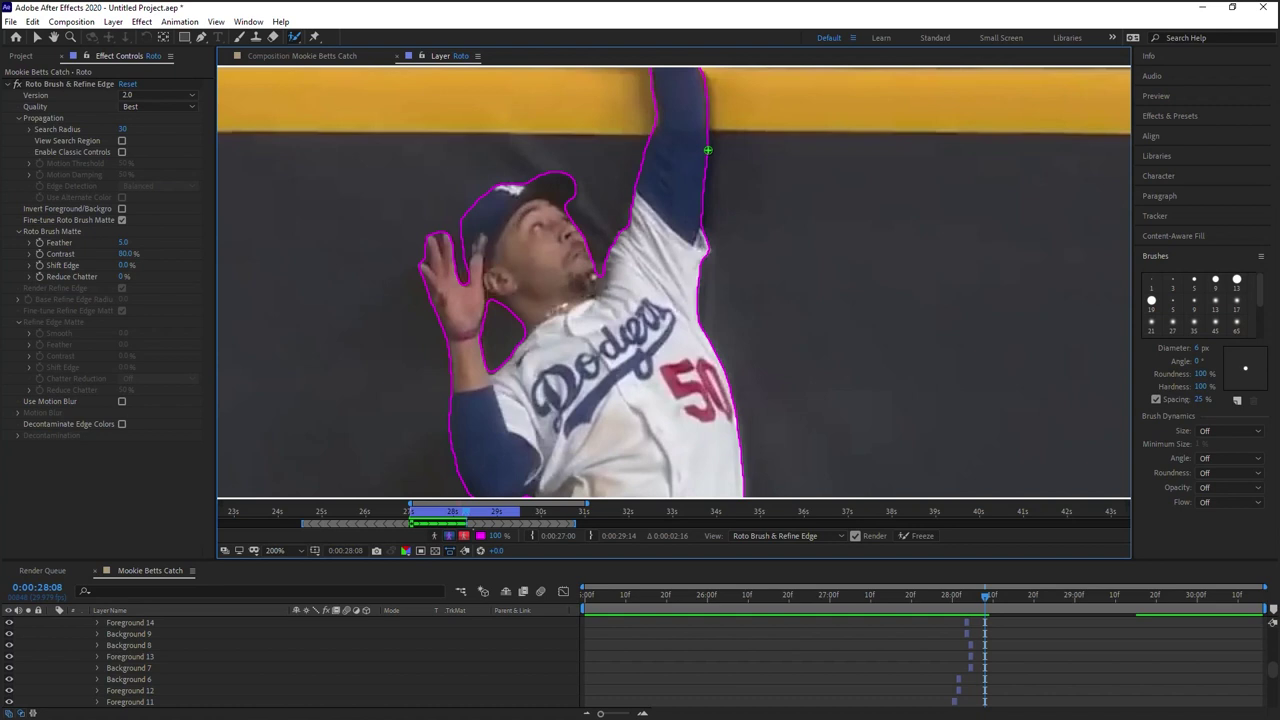
Subtract the remaining background between the hand and cap at 0:00:28:10, and advance to 0:00:28:12
{"action": "key", "text": "Page_Down"}
{"action": "key", "text": "Page_Down"}
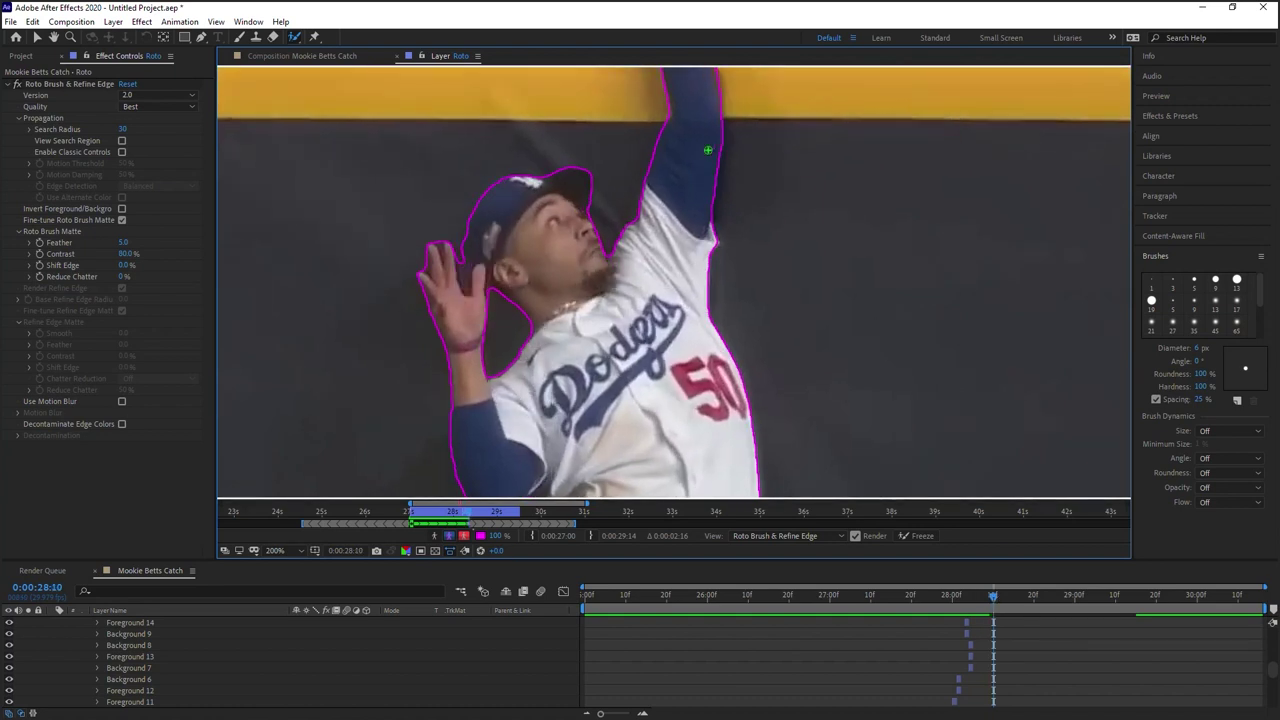
{"action": "mouse_move", "coordinate": [462, 258]}
{"action": "left_mouse_down"}
{"action": "mouse_move", "coordinate": [462, 280]}
{"action": "mouse_move", "coordinate": [463, 255]}
{"action": "mouse_move", "coordinate": [474, 250]}
{"action": "mouse_move", "coordinate": [481, 267]}
{"action": "left_mouse_up"}
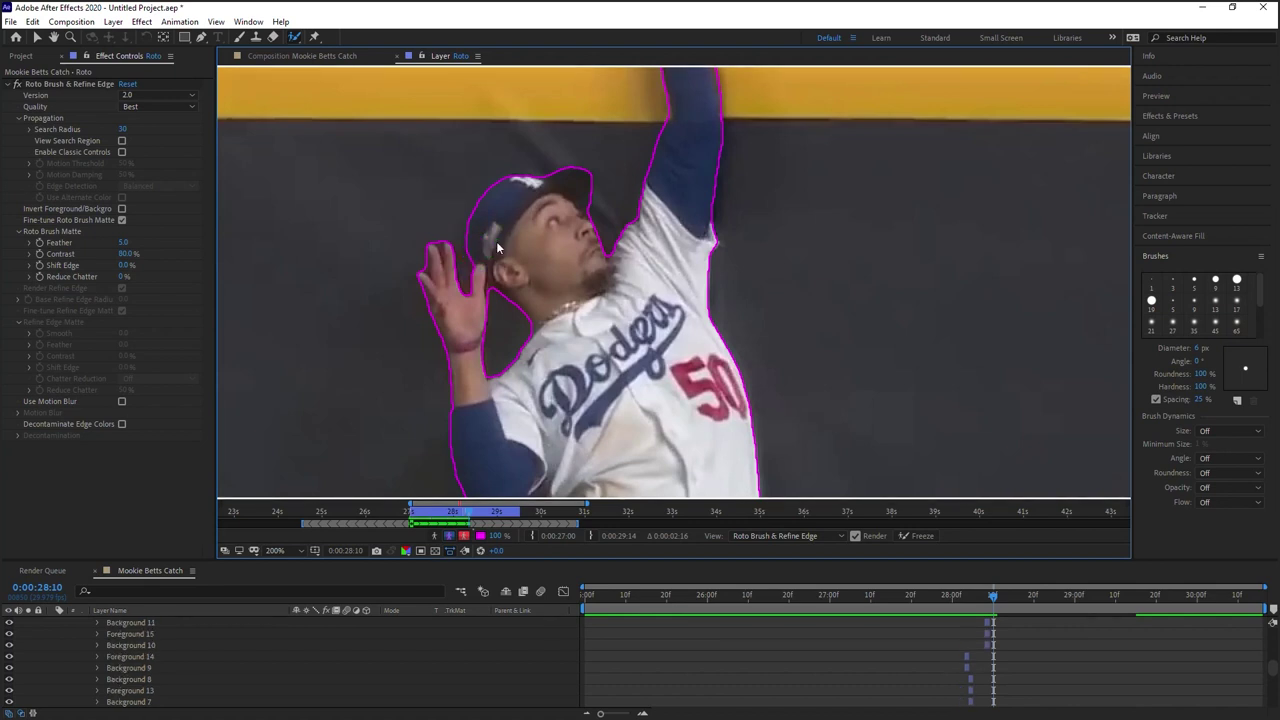
{"action": "key", "text": "Page_Down"}
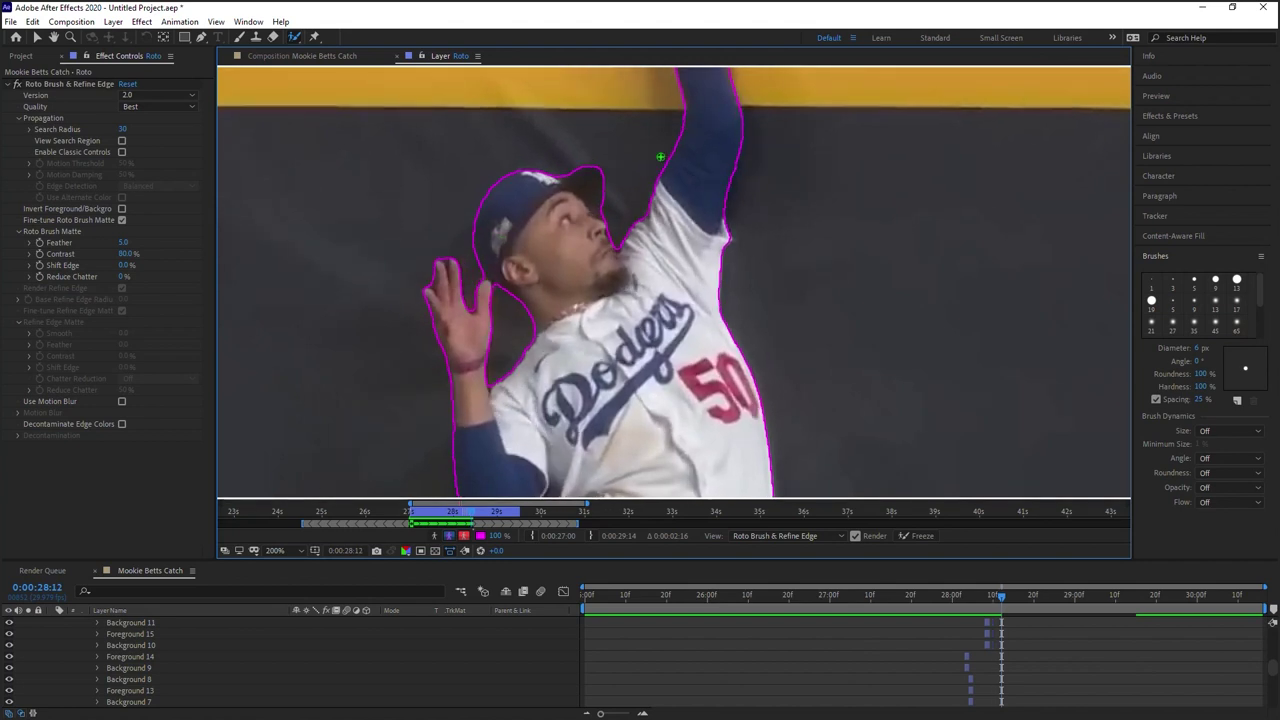
{"action": "key", "text": "Page_Down"}
Try to subtract the background under the cap's brim at 0:00:28:12, and undo the stroke
{"action": "left_click", "coordinate": [604, 214], "text": "alt"}
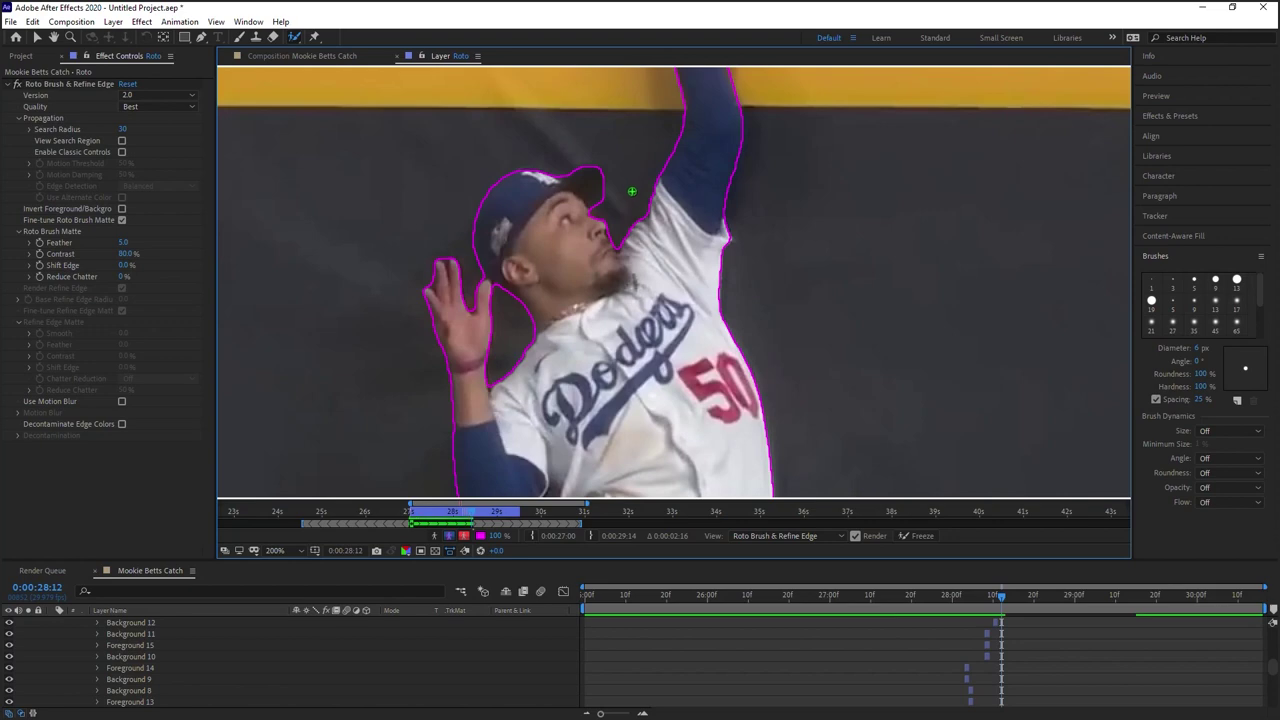
{"action": "key", "text": "ctrl+z"}
Inspect the outline around the raised arm and head, and advance to 0:00:28:13
{"action": "mouse_move", "coordinate": [682, 410]}
{"action": "left_mouse_down"}
{"action": "mouse_move", "coordinate": [664, 56]}
{"action": "mouse_move", "coordinate": [674, 493]}
{"action": "left_mouse_up"}
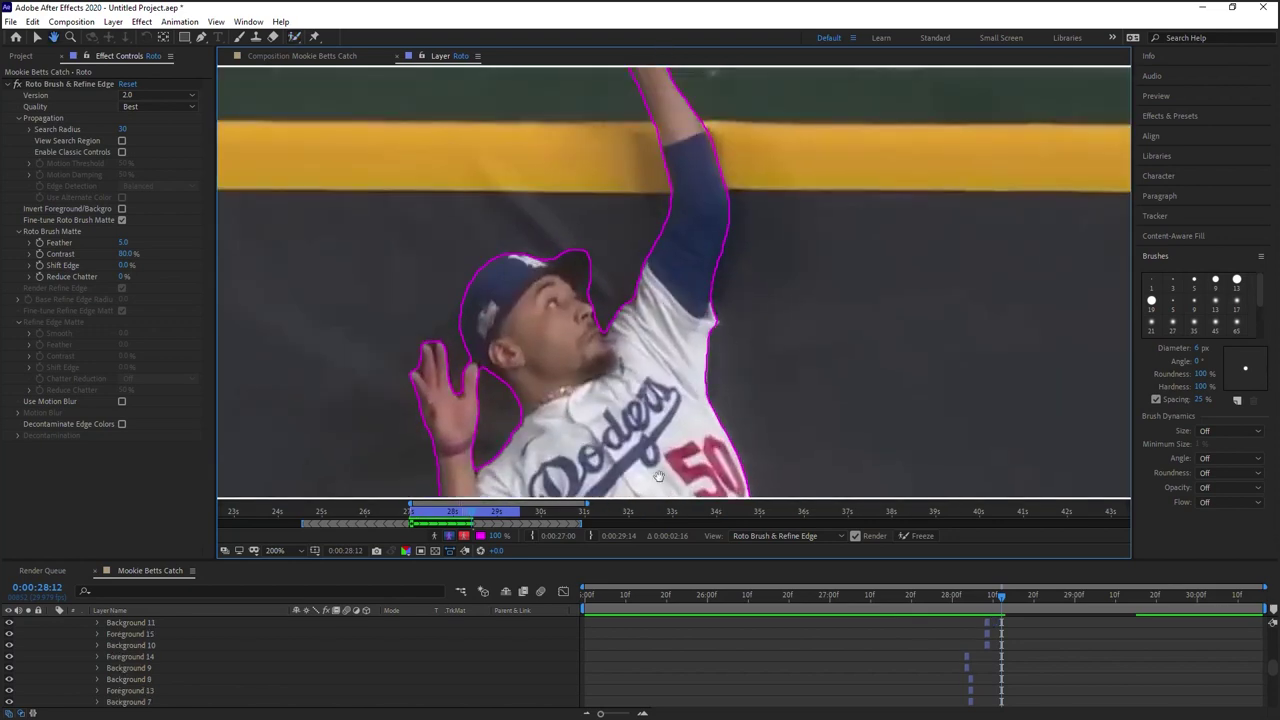
{"action": "mouse_move", "coordinate": [674, 275]}
{"action": "left_mouse_down"}
{"action": "mouse_move", "coordinate": [674, 449]}
{"action": "mouse_move", "coordinate": [648, 228]}
{"action": "left_mouse_up"}
{"action": "key", "text": "Page_Down"}
{"action": "key", "text": "Page_Down"}
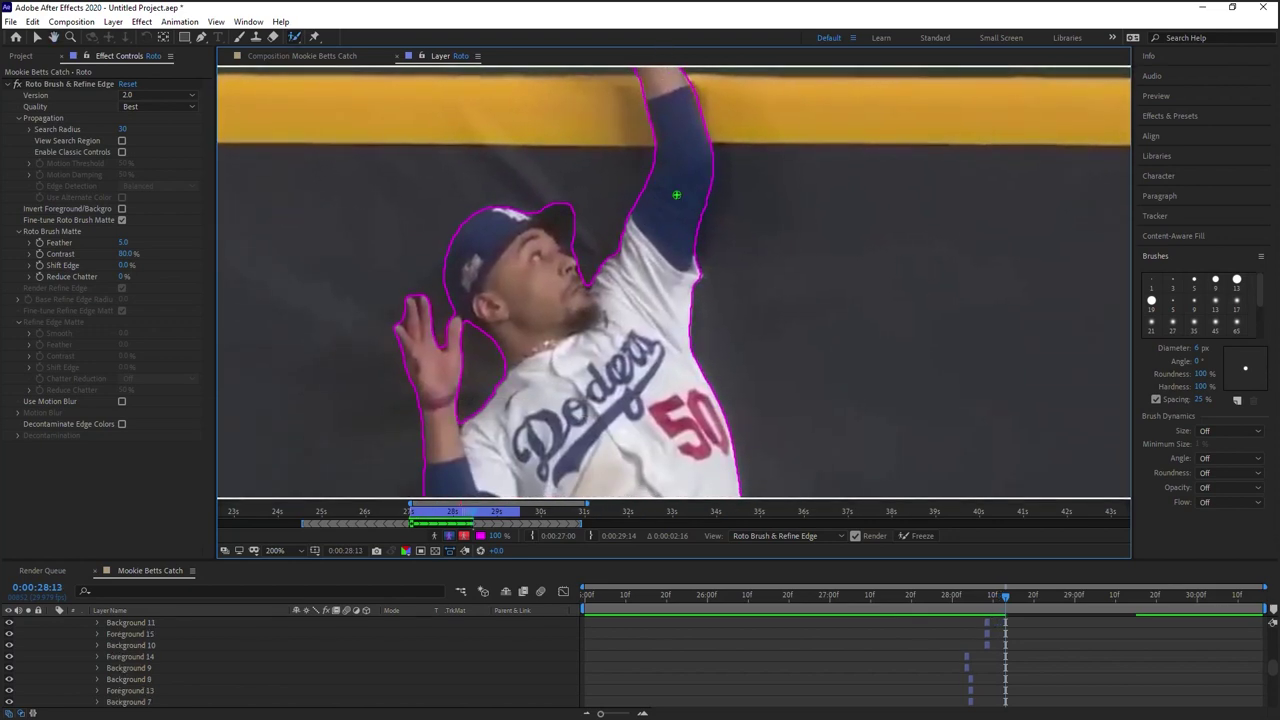
Propagate the Roto Brush outline frame by frame from 0:00:28:13 to 0:00:28:17, checking the raised arm and glove
{"action": "key", "text": "Page_Down"}
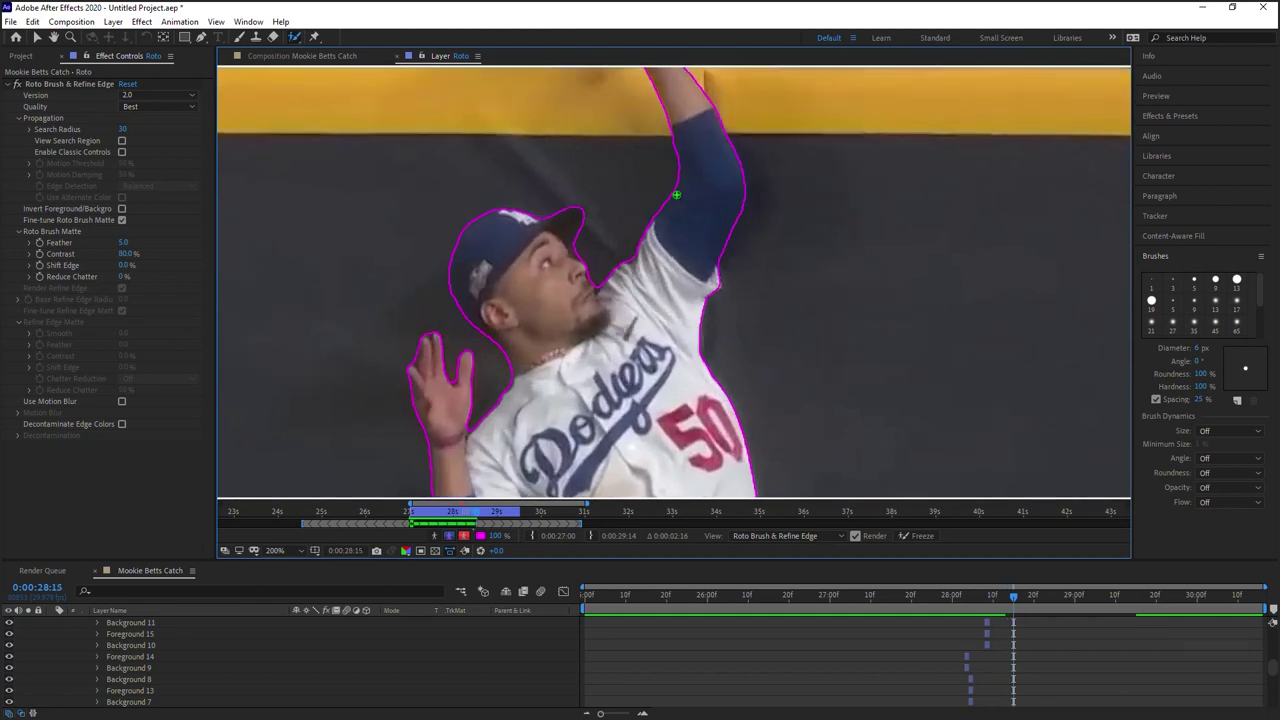
{"action": "key", "text": "Page_Down"}
{"action": "key", "text": "comma"}
{"action": "left_click_drag", "start_coordinate": [750, 346], "coordinate": [669, 290]}
{"action": "key", "text": "Page_Down"}
{"action": "key", "text": "Page_Down"}
{"action": "key", "text": "Page_Down"}
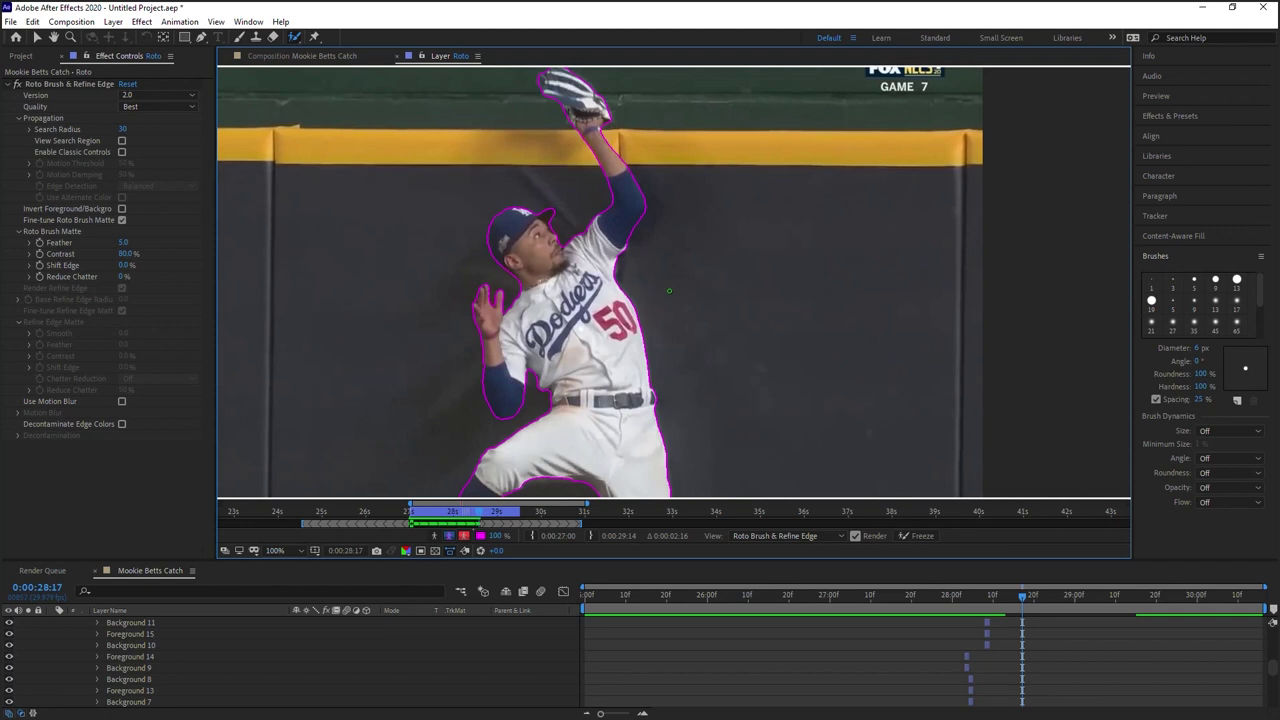
Add the missing cap brim to the selection at 0:00:28:19 with a foreground stroke, and advance to 0:00:28:20
{"action": "key", "text": "Page_Down"}
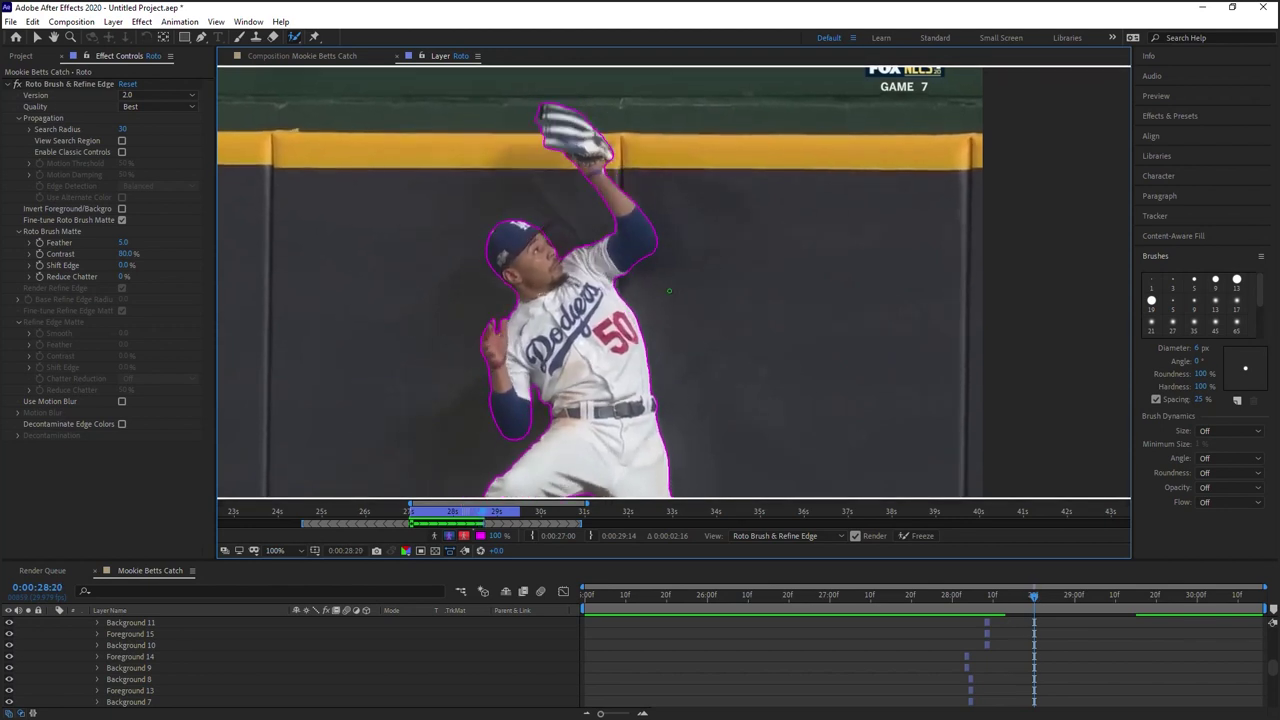
{"action": "key", "text": "Page_Up"}
{"action": "key", "text": "Page_Up"}
{"action": "key", "text": "Page_Down"}
{"action": "scroll", "coordinate": [669, 291], "scroll_direction": "up", "scroll_amount": 1}
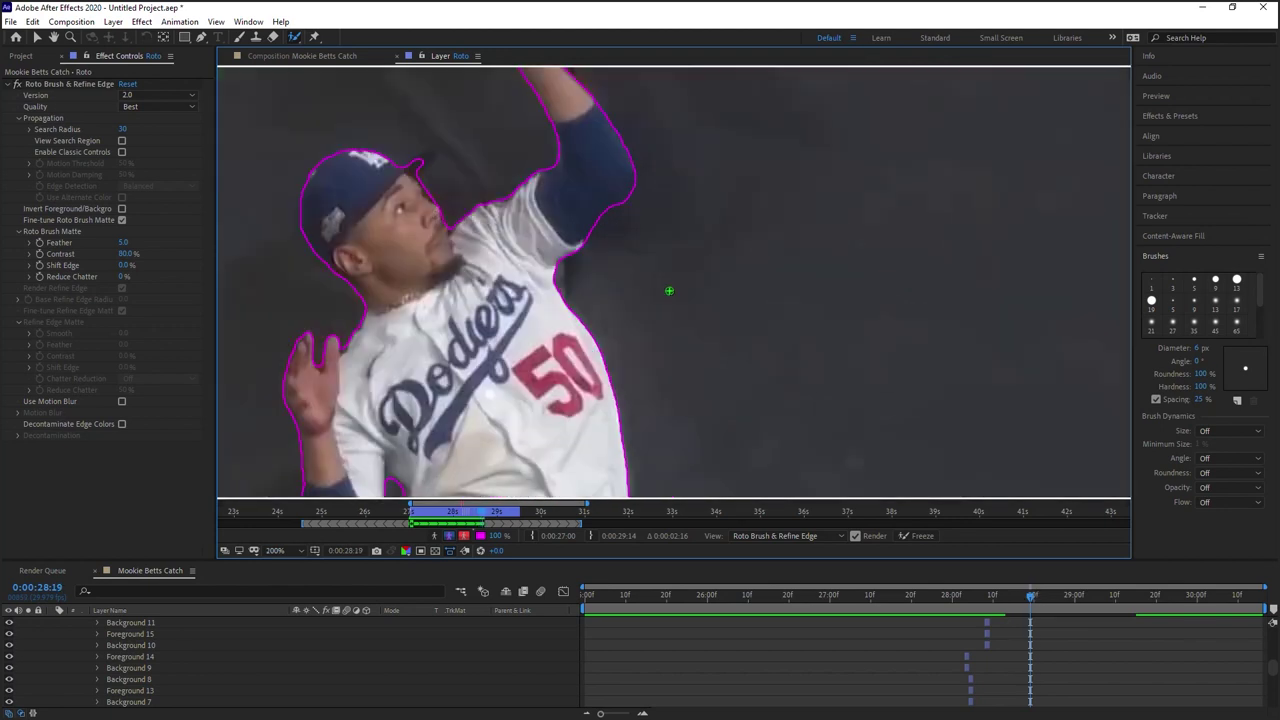
{"action": "left_click_drag", "start_coordinate": [597, 204], "coordinate": [737, 266]}
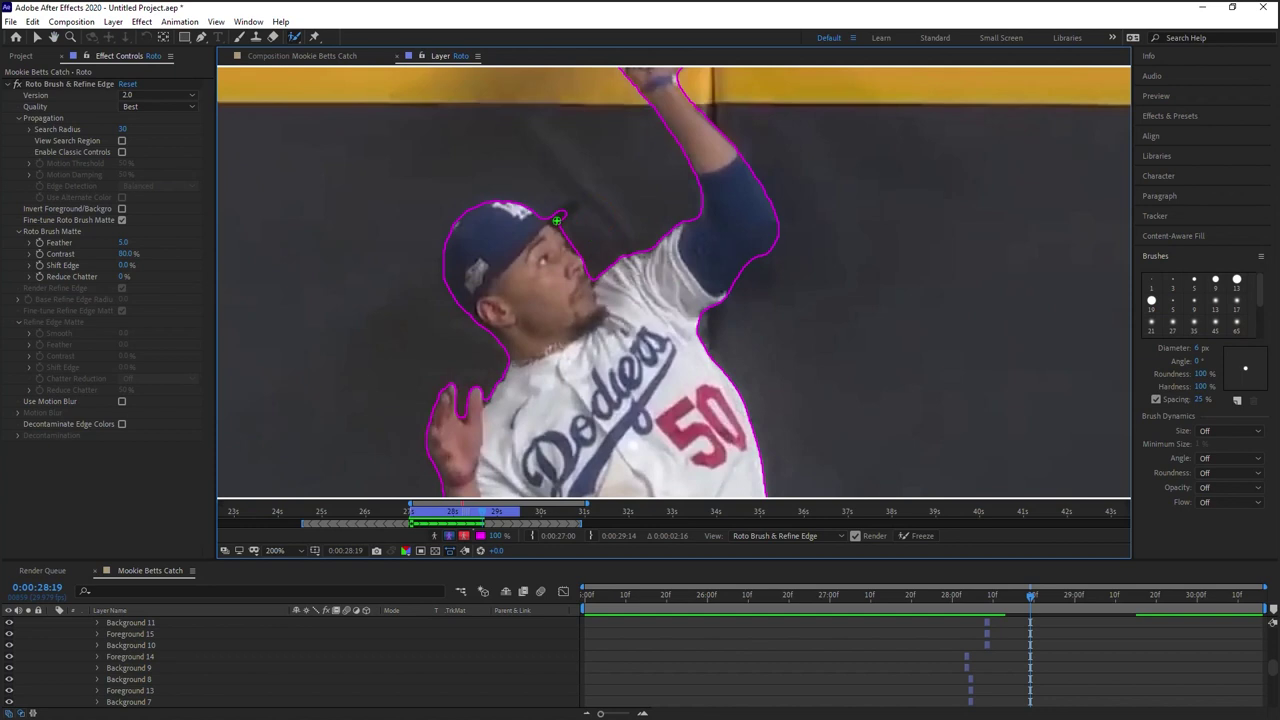
{"action": "left_click_drag", "start_coordinate": [573, 207], "coordinate": [582, 200]}
{"action": "key", "text": "Page_Down"}
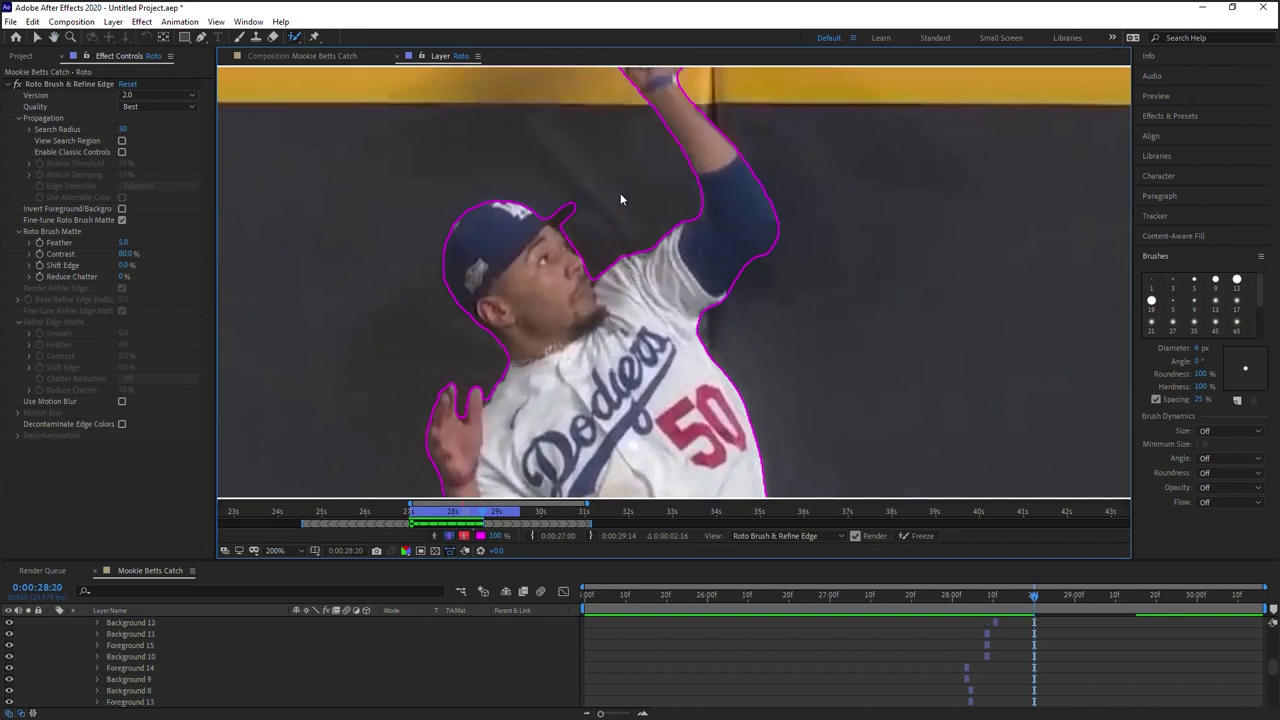
Advance to 0:00:28:23 and add the cap's brim to the selection with a foreground stroke
{"action": "scroll", "coordinate": [615, 192], "scroll_direction": "down", "scroll_amount": 2}
{"action": "left_click_drag", "start_coordinate": [697, 304], "coordinate": [645, 255]}
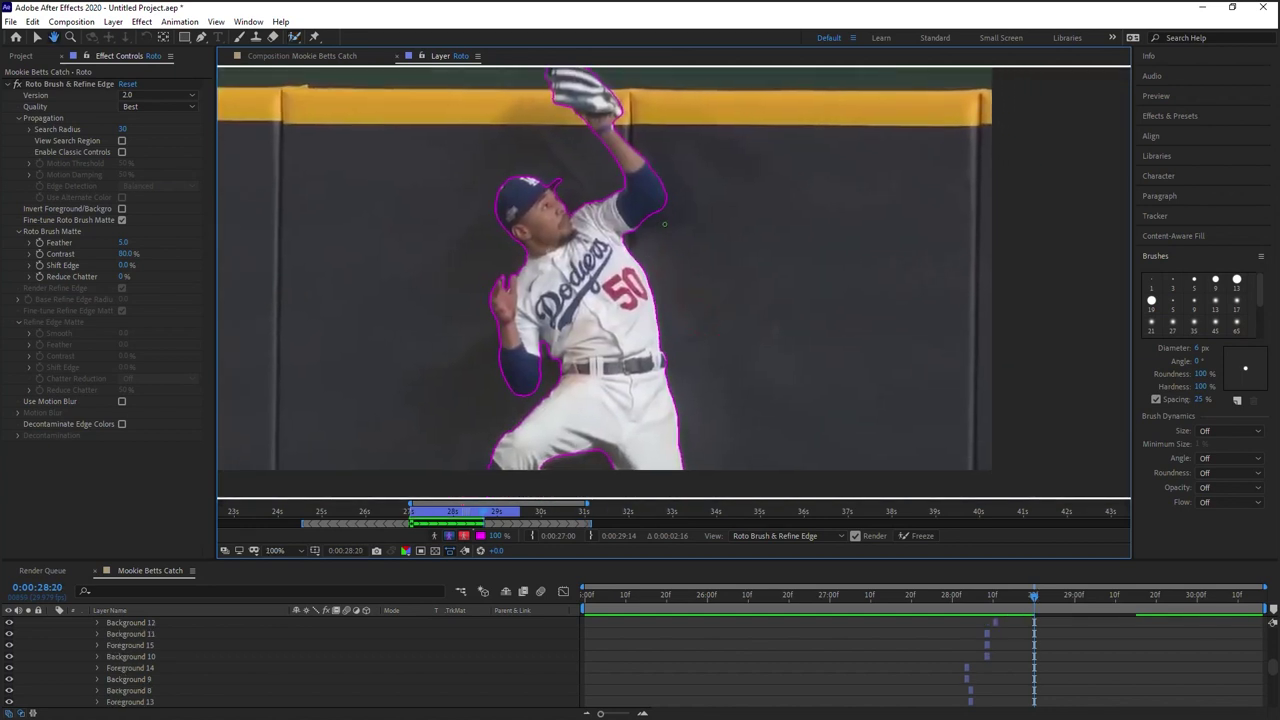
{"action": "key", "text": "Page_Down"}
{"action": "key", "text": "Page_Down"}
{"action": "key", "text": "Page_Down"}
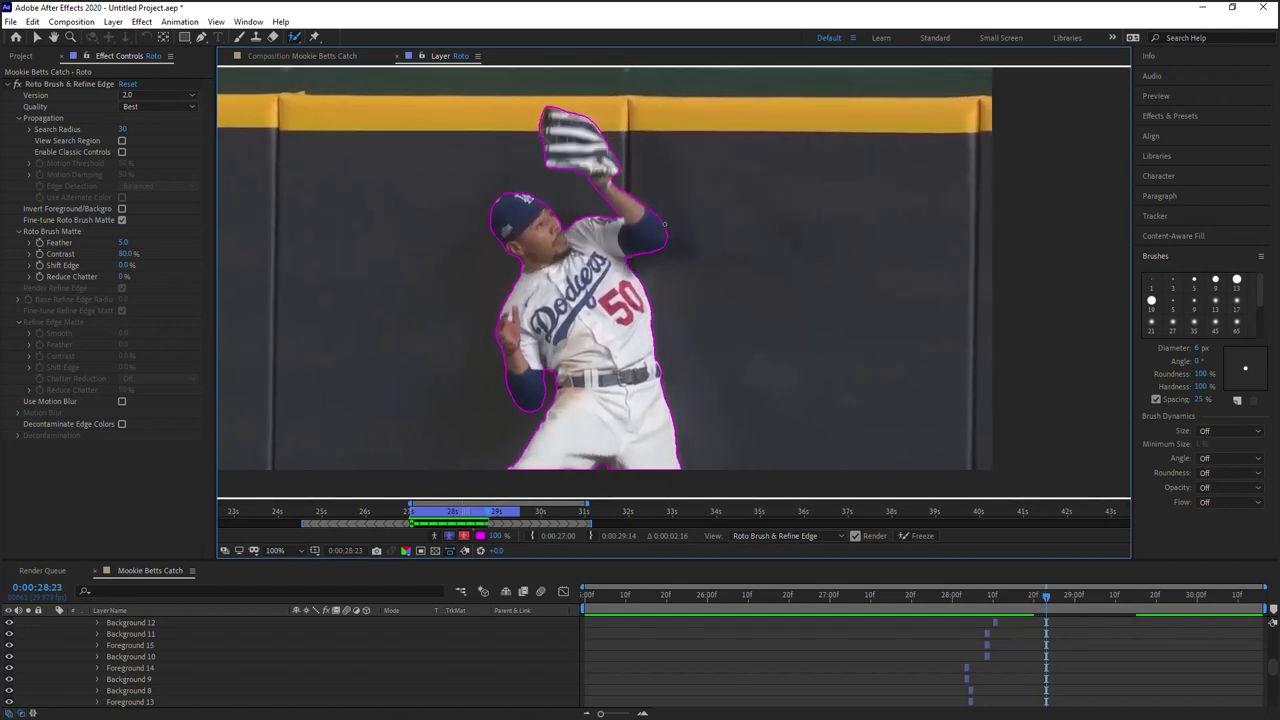
{"action": "scroll", "coordinate": [664, 224], "scroll_direction": "up", "scroll_amount": 2}
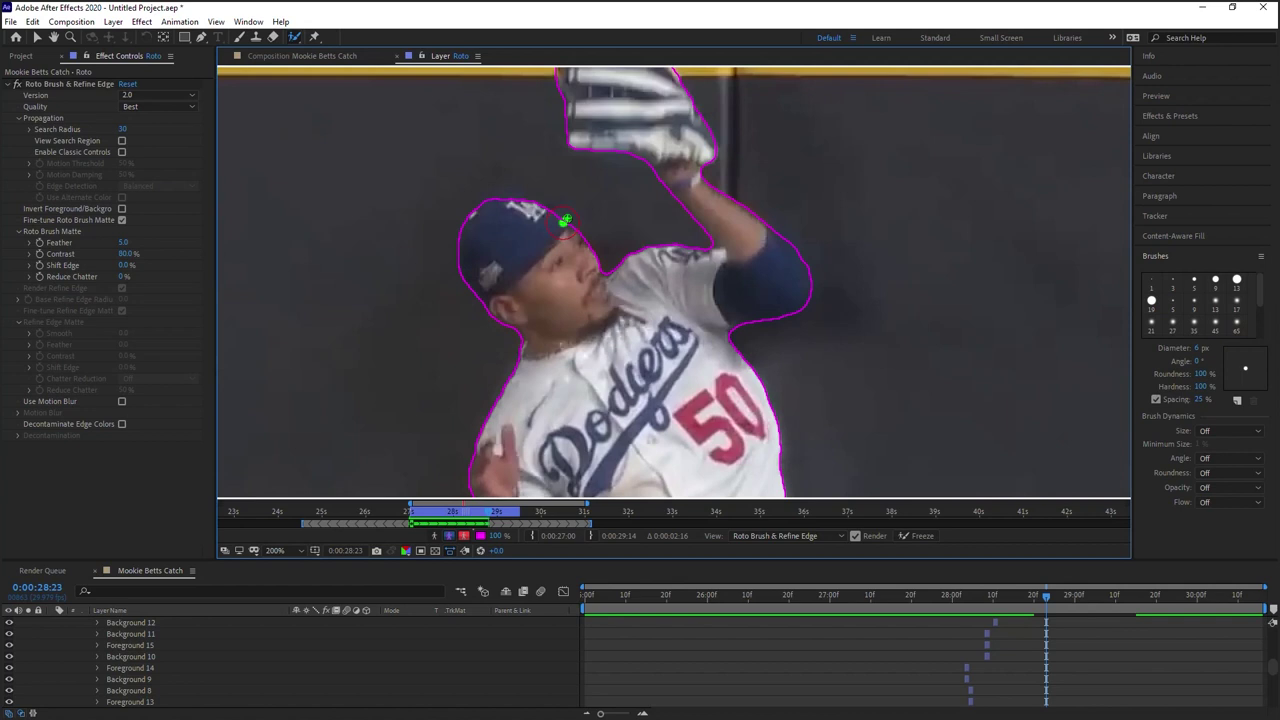
{"action": "left_click_drag", "start_coordinate": [565, 220], "coordinate": [586, 209]}
{"action": "scroll", "coordinate": [597, 216], "scroll_direction": "down", "scroll_amount": 1}
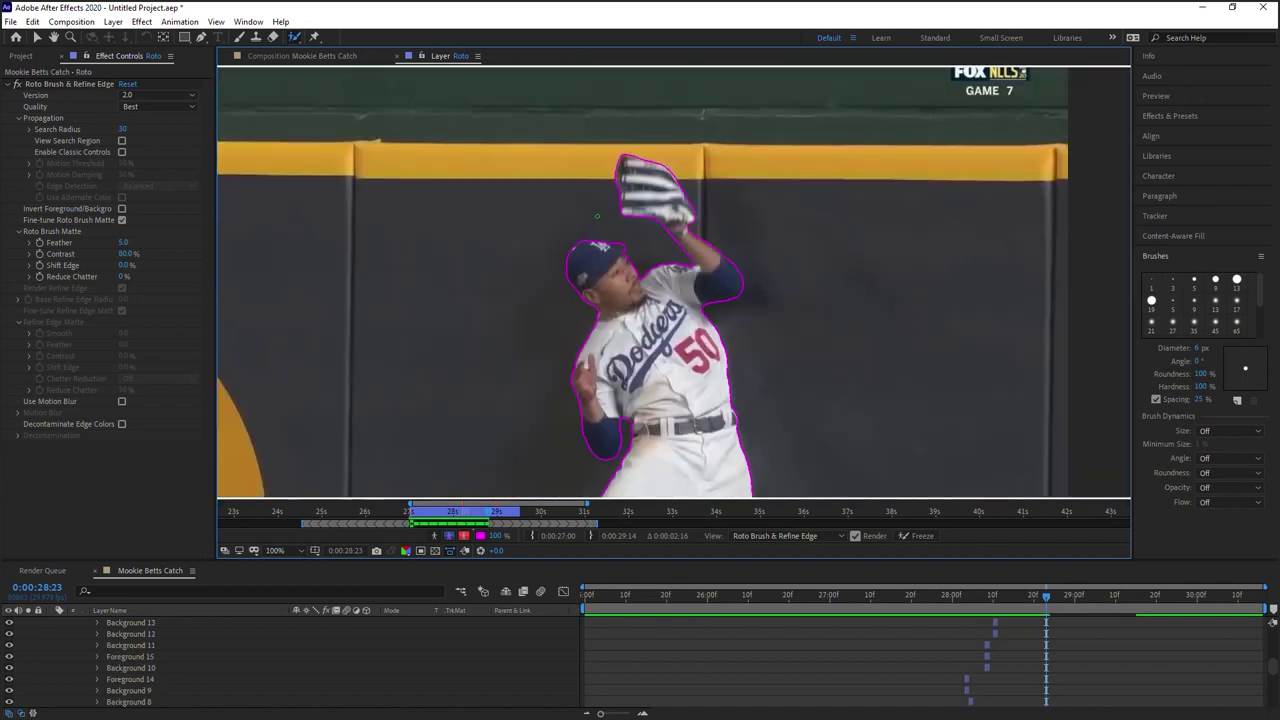
Propagate the outline frame by frame from 0:00:28:23 to 0:00:29:02, checking the cap and glove
{"action": "left_click_drag", "start_coordinate": [680, 346], "coordinate": [603, 261]}
{"action": "key", "text": "Page_Down"}
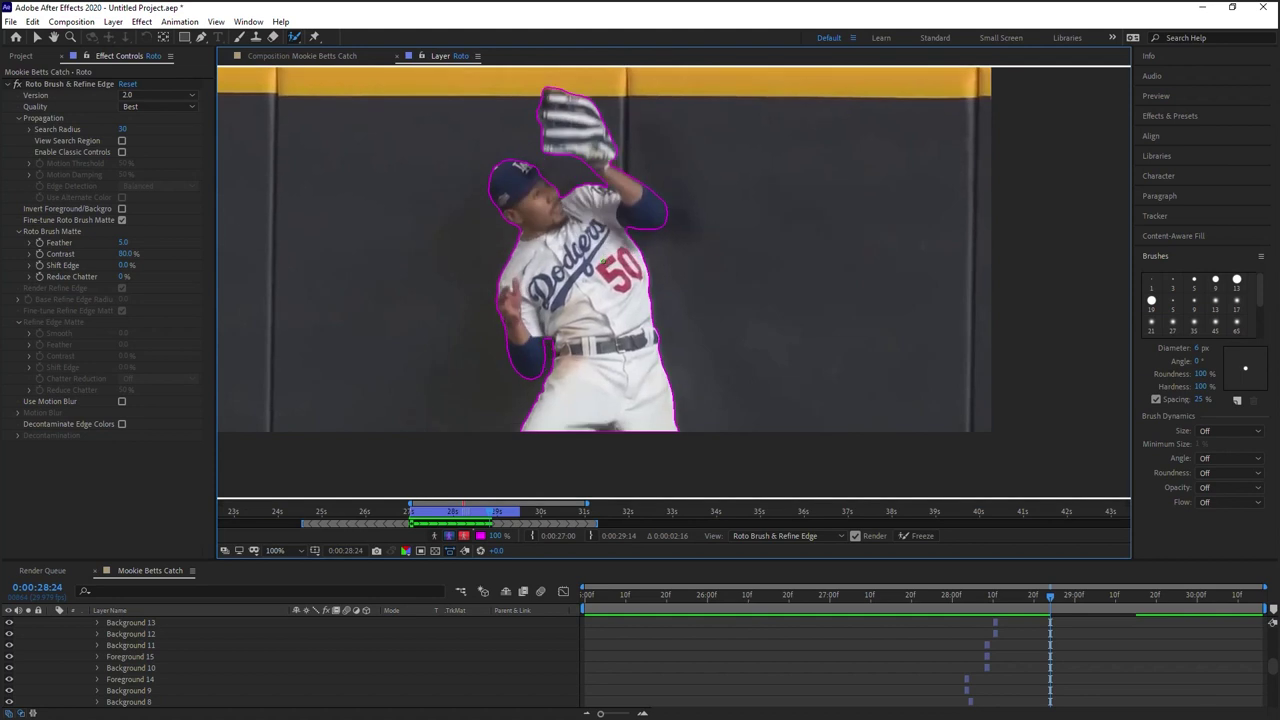
{"action": "key", "text": "Page_Down"}
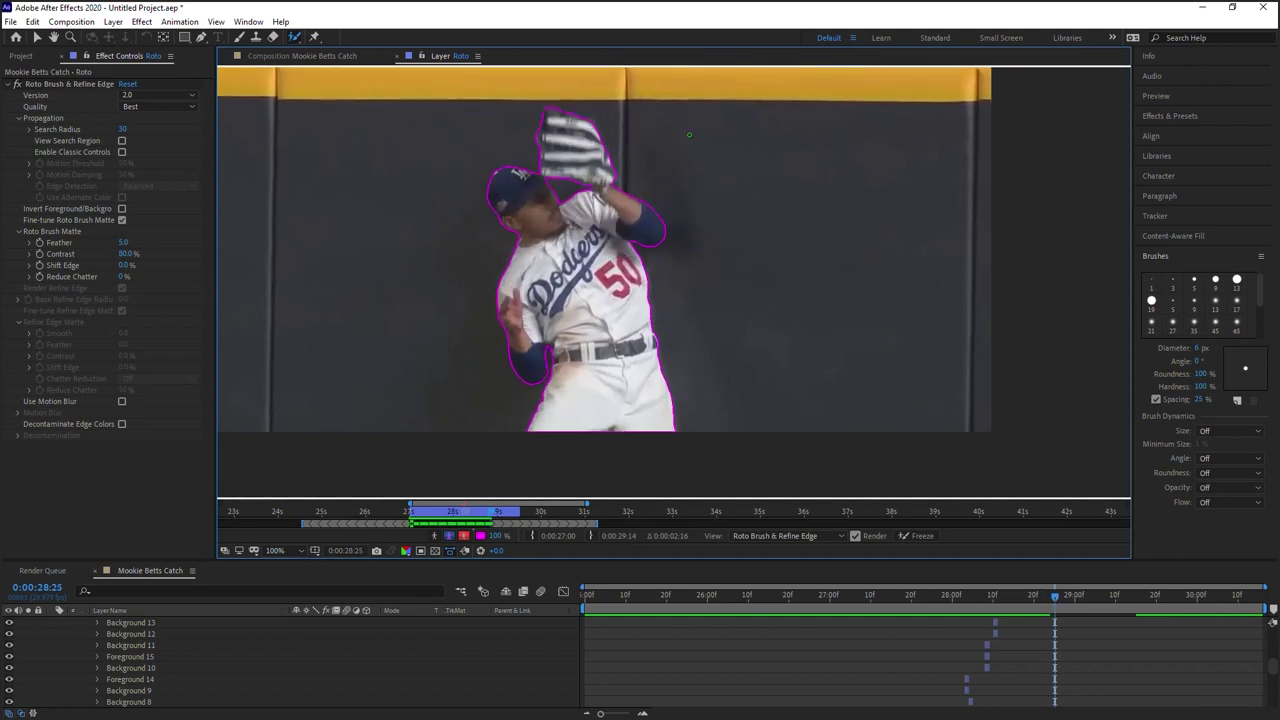
{"action": "key", "text": "Page_Down"}
{"action": "key", "text": "Page_Down"}
{"action": "key", "text": "Page_Down"}
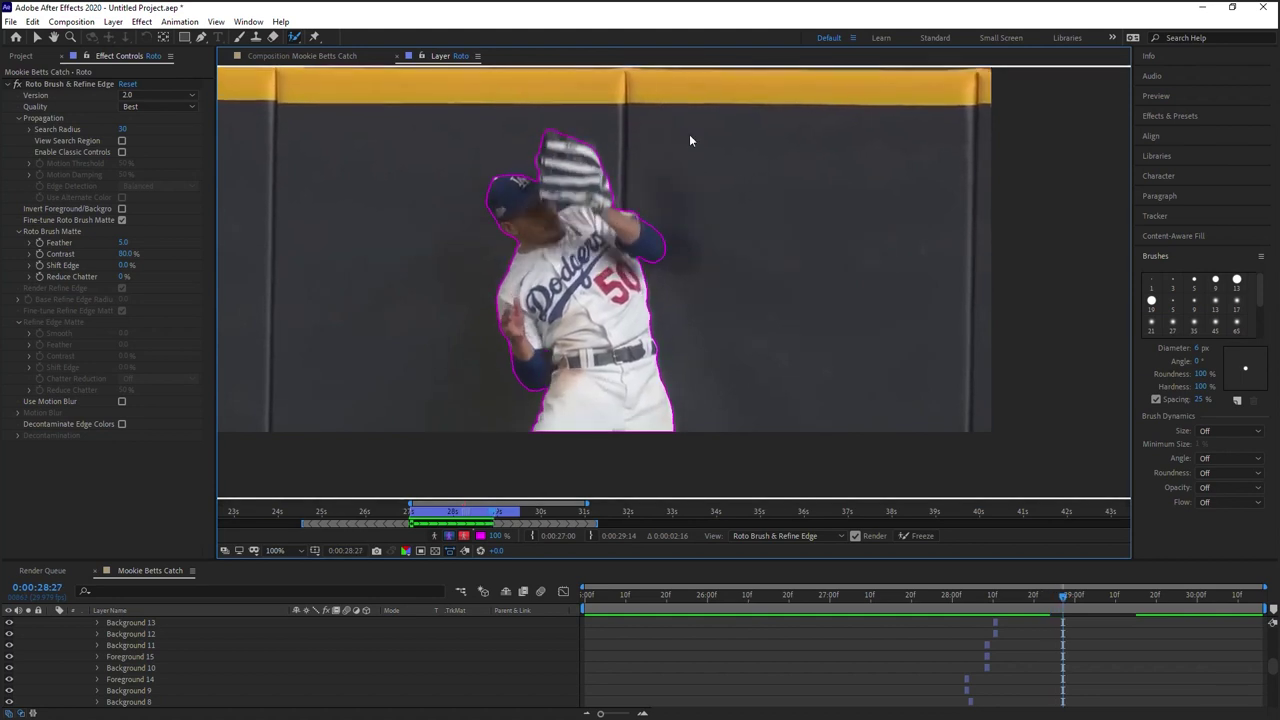
{"action": "key", "text": "Page_Down"}
{"action": "key", "text": "Page_Down"}
{"action": "key", "text": "Page_Down"}
{"action": "key", "text": "Page_Down"}
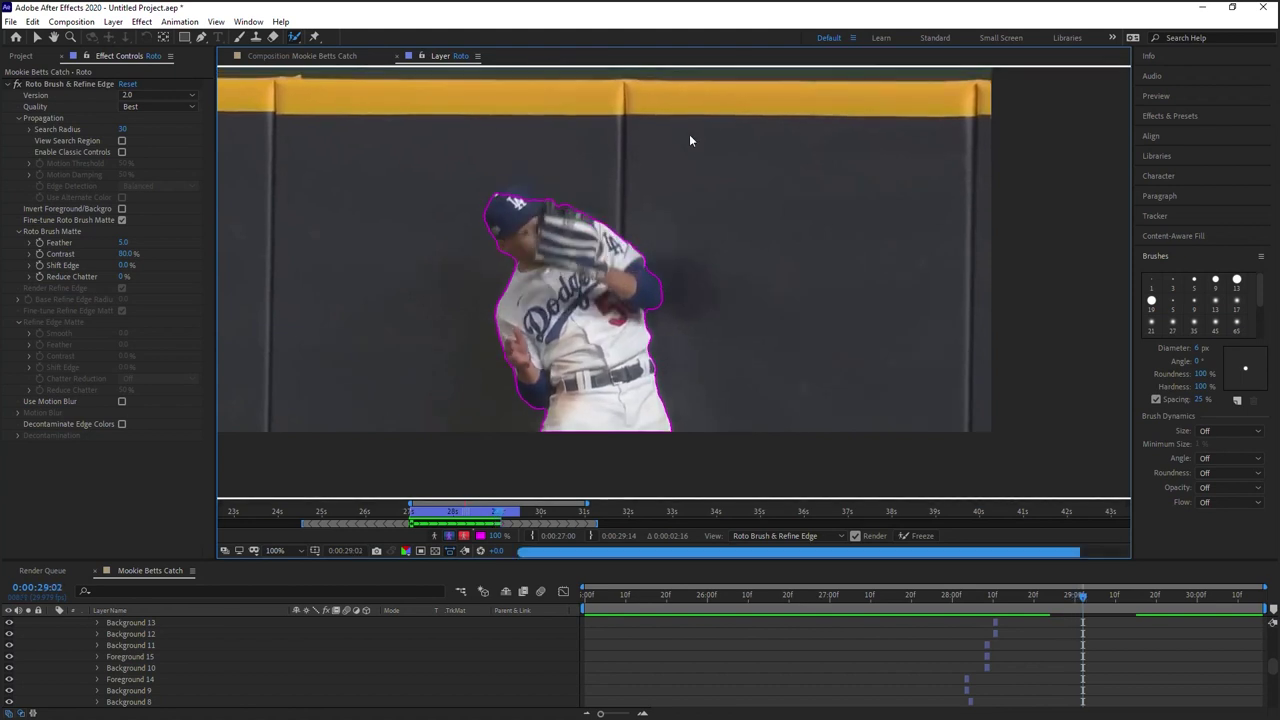
Step back to 0:00:28:27 and add the top of the cap to the selection with foreground strokes
{"action": "key", "text": "Page_Up"}
{"action": "key", "text": "Page_Up"}
{"action": "key", "text": "Page_Up"}
{"action": "key", "text": "Page_Up"}
{"action": "key", "text": "Page_Up"}
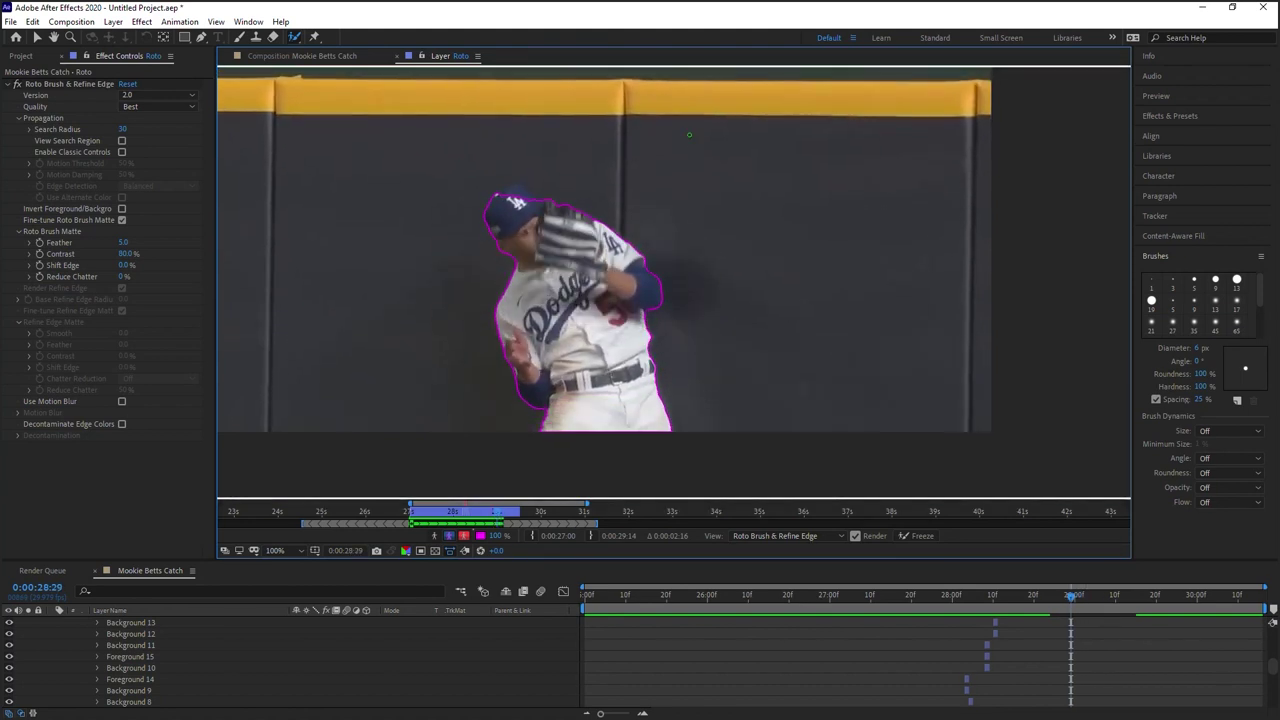
{"action": "key", "text": "Page_Up"}
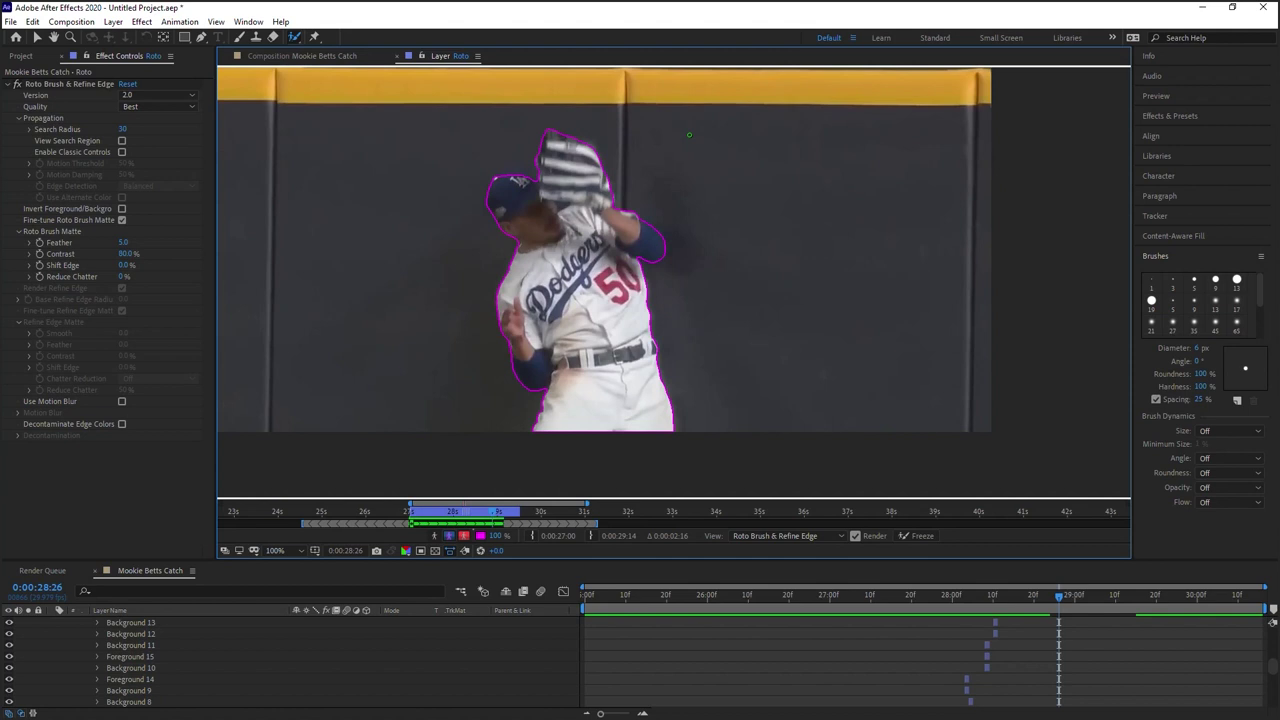
{"action": "key", "text": "Page_Up"}
{"action": "key", "text": "Page_Down"}
{"action": "scroll", "coordinate": [689, 134], "scroll_direction": "up", "scroll_amount": 1}
{"action": "left_click_drag", "start_coordinate": [569, 156], "coordinate": [701, 316]}
{"action": "mouse_move", "coordinate": [499, 257]}
{"action": "left_mouse_down"}
{"action": "mouse_move", "coordinate": [543, 253]}
{"action": "mouse_move", "coordinate": [558, 267]}
{"action": "mouse_move", "coordinate": [514, 252]}
{"action": "mouse_move", "coordinate": [572, 268]}
{"action": "left_mouse_up"}
{"action": "mouse_move", "coordinate": [486, 266]}
{"action": "left_mouse_down"}
{"action": "mouse_move", "coordinate": [520, 253]}
{"action": "mouse_move", "coordinate": [572, 272]}
{"action": "left_mouse_up"}
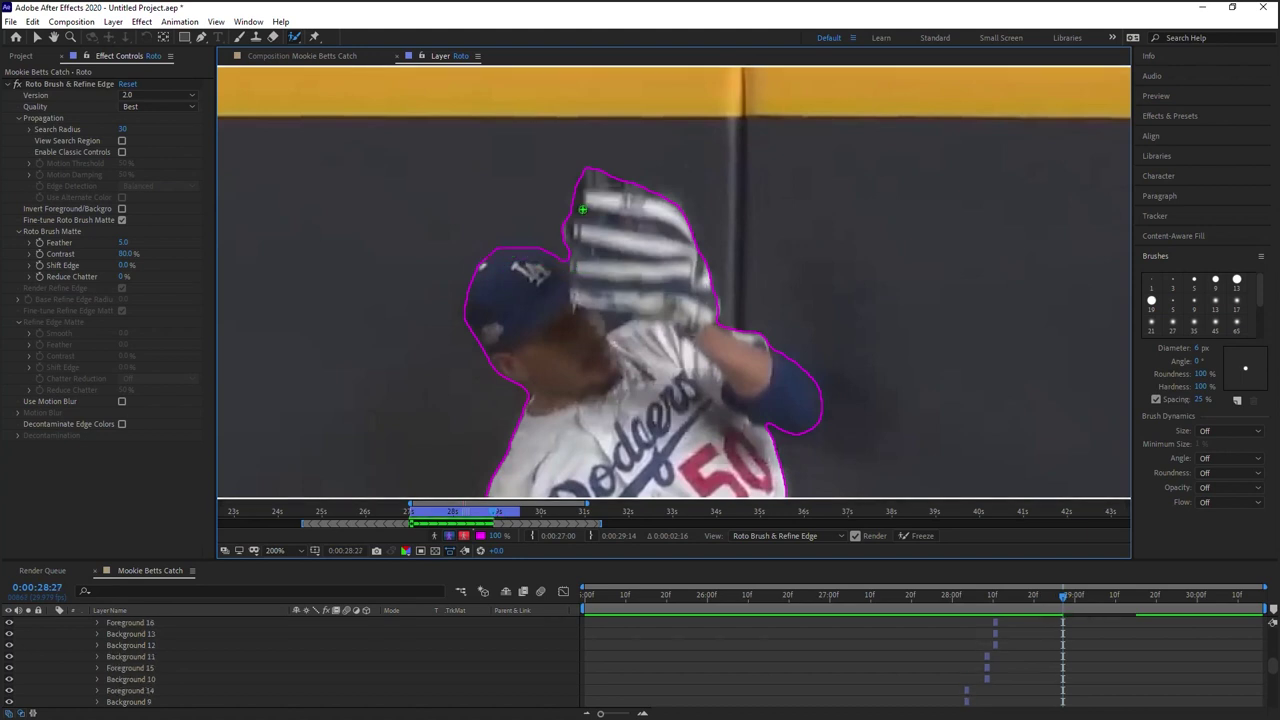
Propagate the corrected cap outline forward to 0:00:29:00
{"action": "key", "text": "Page_Down"}
{"action": "left_click_drag", "start_coordinate": [687, 369], "coordinate": [672, 254]}
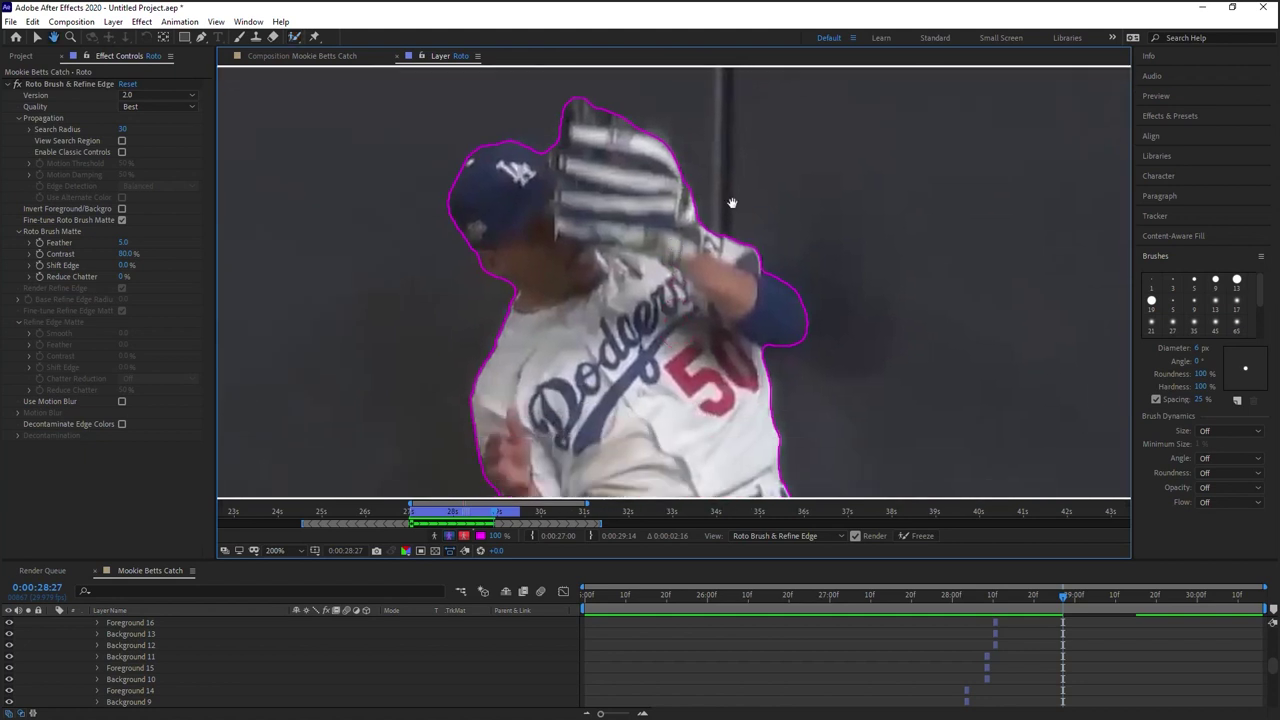
{"action": "key", "text": "Page_Down"}
{"action": "key", "text": "Page_Down"}
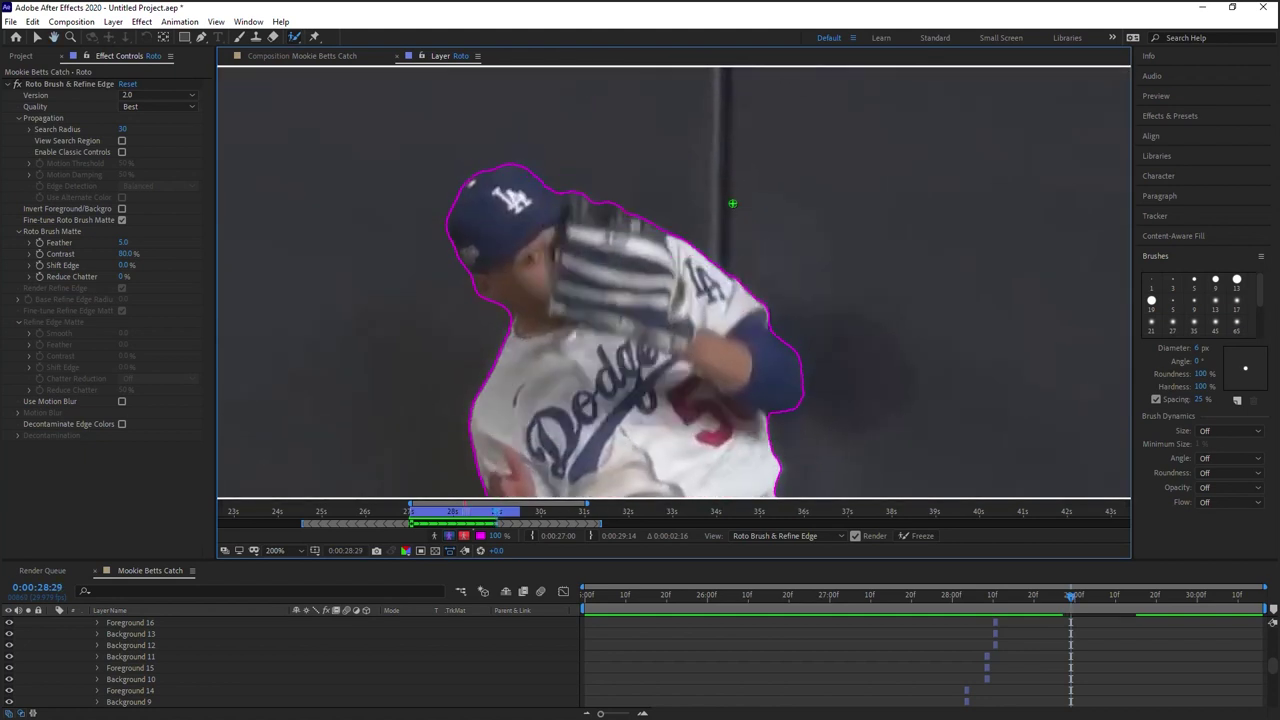
{"action": "key", "text": "Page_Down"}
{"action": "scroll", "coordinate": [732, 203], "scroll_direction": "down", "scroll_amount": 1}
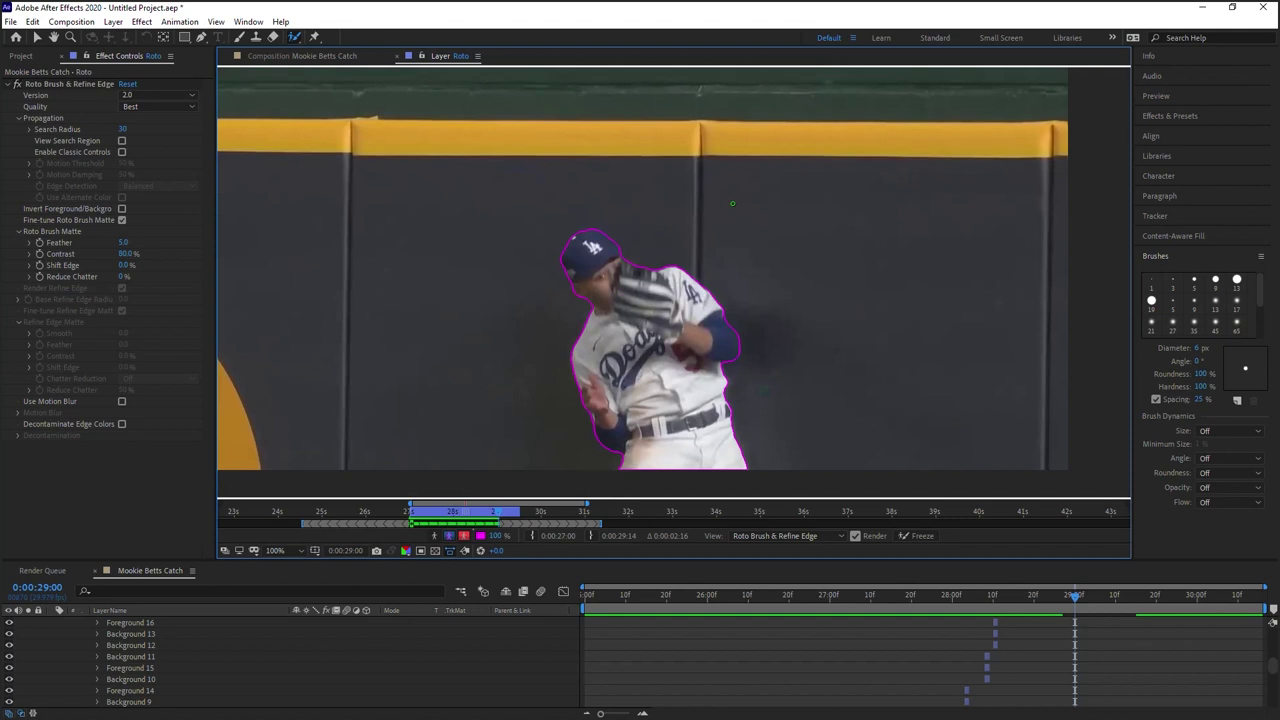
Continue propagating the outline frame by frame from 0:00:29:00 to 0:00:29:07
{"action": "left_click_drag", "start_coordinate": [754, 312], "coordinate": [703, 292]}
{"action": "key", "text": "Page_Down"}
{"action": "key", "text": "Page_Down"}
{"action": "key", "text": "Page_Down"}
{"action": "key", "text": "Page_Down"}
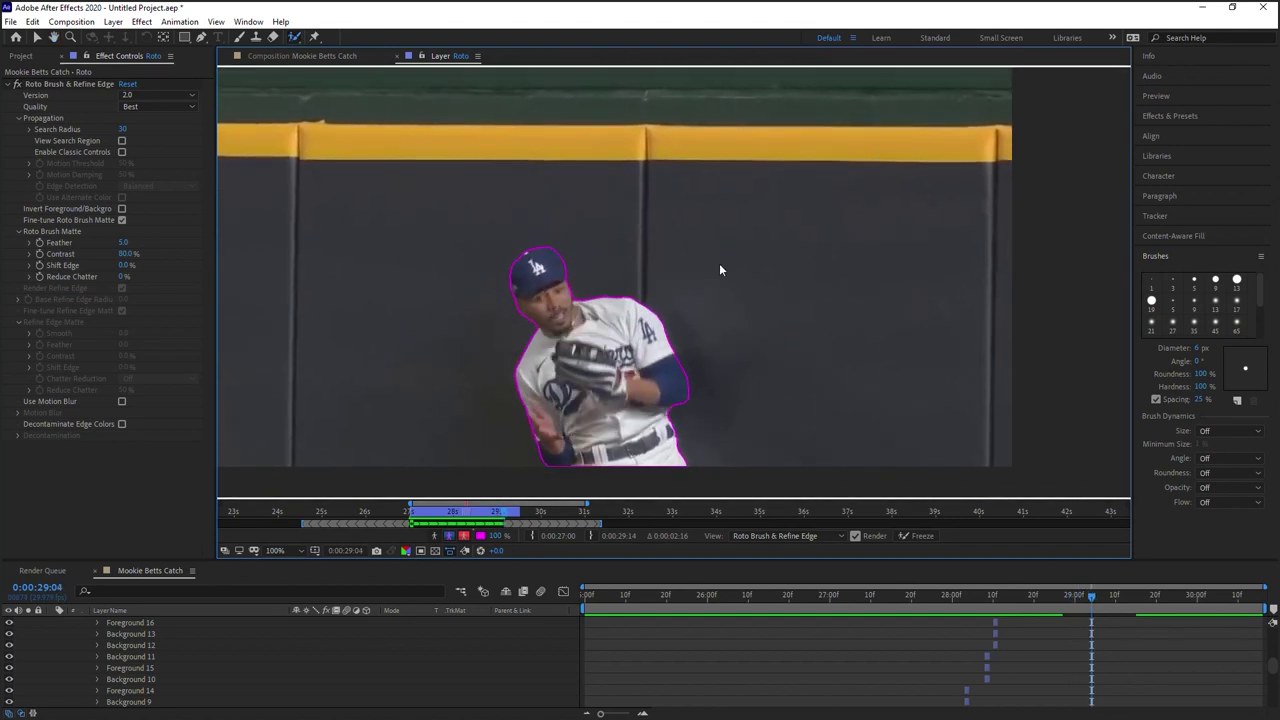
{"action": "key", "text": "Page_Down"}
{"action": "key", "text": "Page_Down"}
{"action": "key", "text": "Page_Down"}
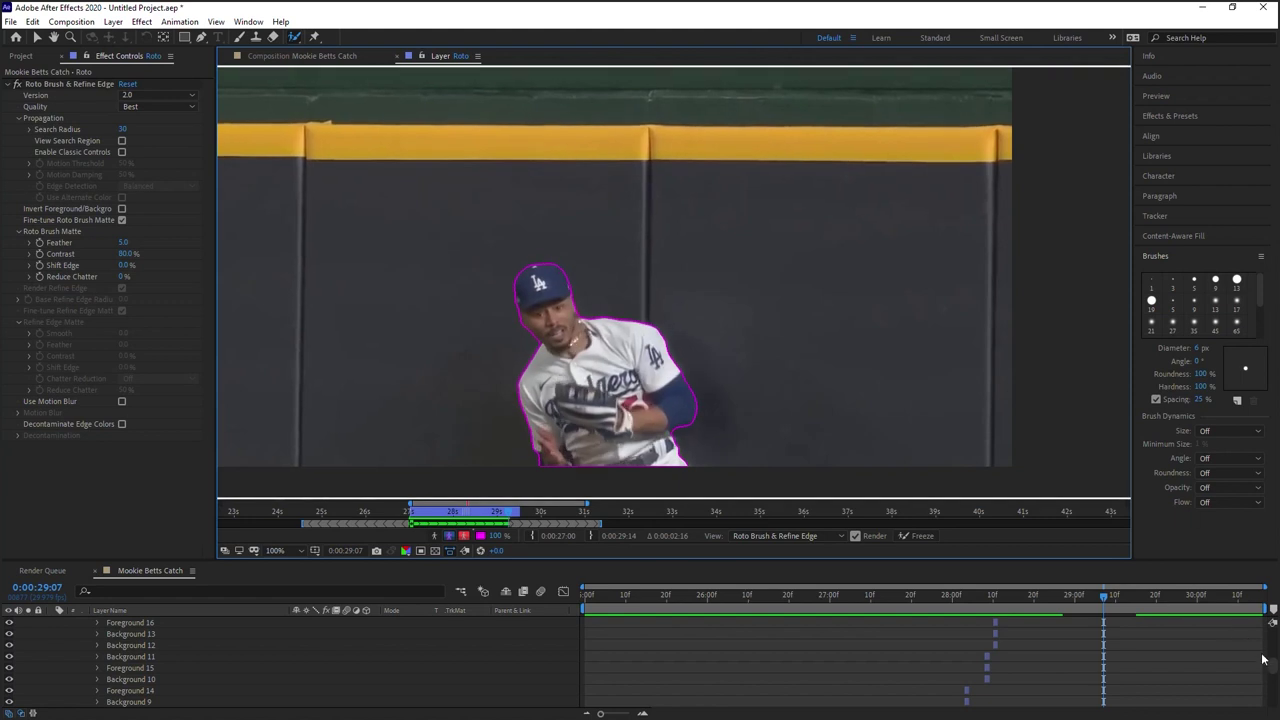
Bring the Roto layer's bar into view in the timeline and propagate the outline to the layer's end at 0:00:29:15
{"action": "left_click_drag", "start_coordinate": [1273, 665], "coordinate": [1273, 628]}
{"action": "key", "text": "Page_Down"}
{"action": "key", "text": "Page_Down"}
{"action": "key", "text": "Page_Down"}
{"action": "key", "text": "Page_Down"}
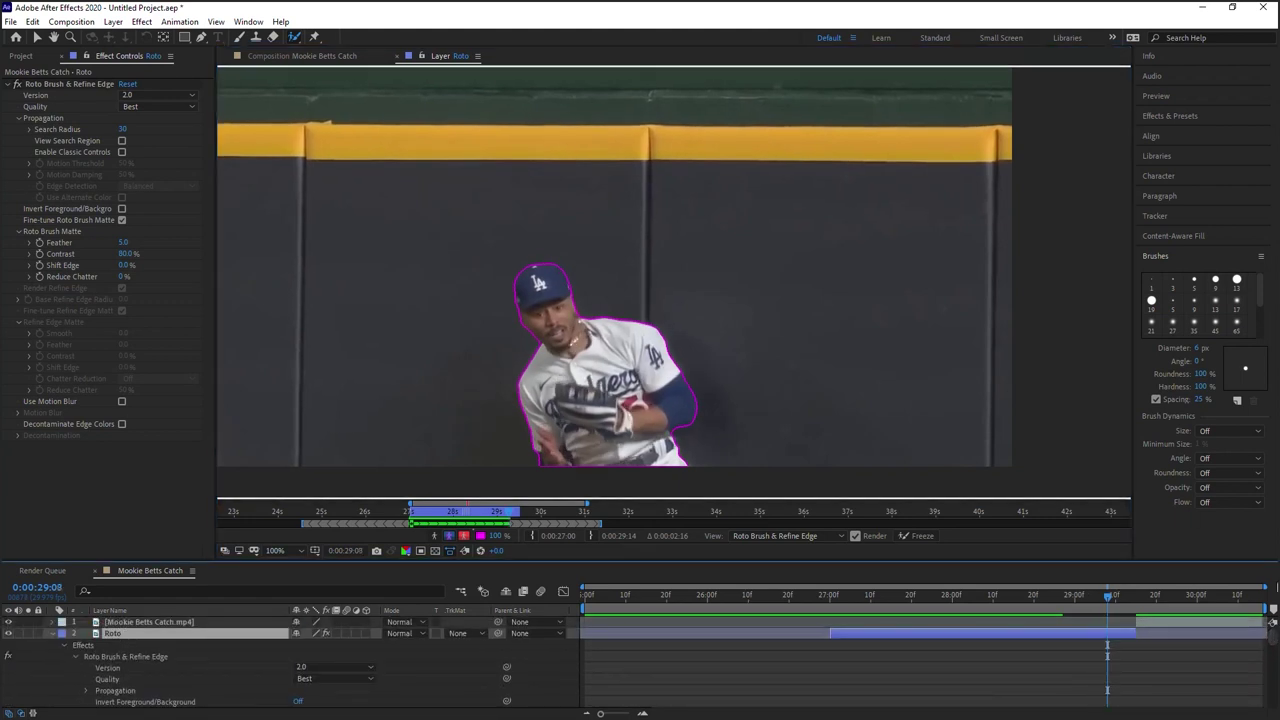
{"action": "key", "text": "Page_Down"}
{"action": "key", "text": "Page_Down"}
{"action": "key", "text": "Page_Down"}
{"action": "key", "text": "Page_Down"}
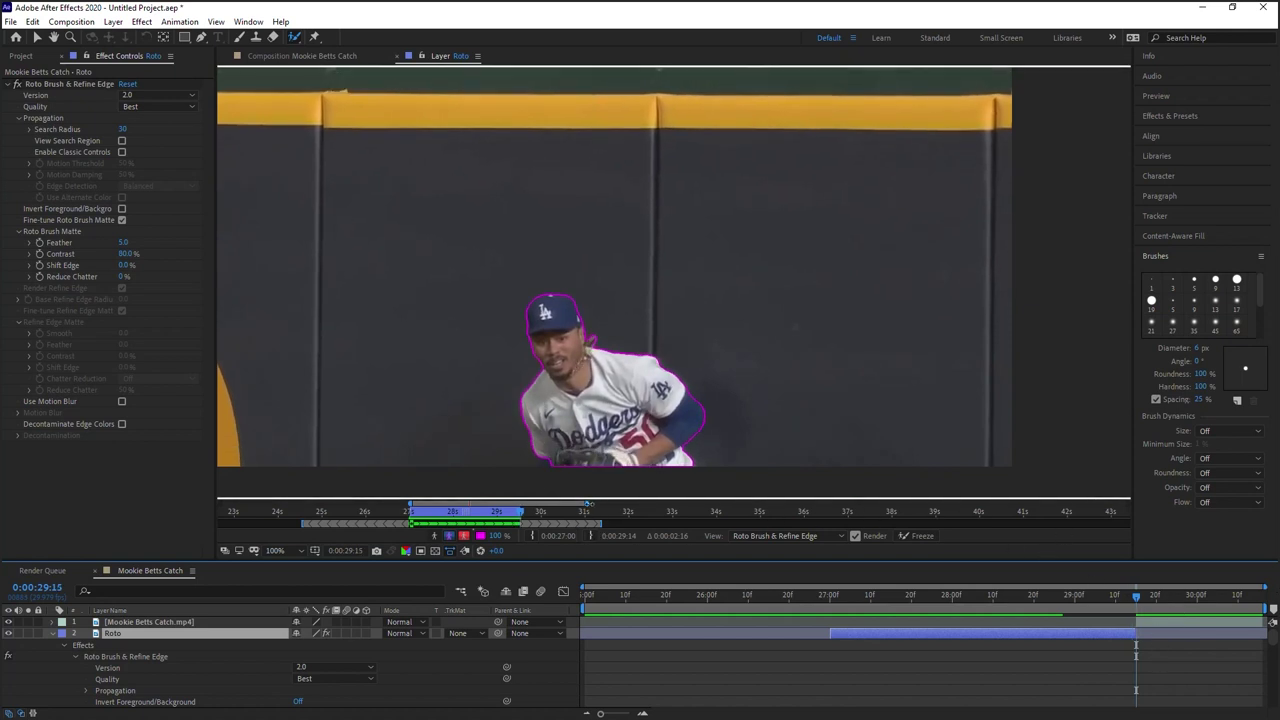
Trim both ends of the Roto Brush span to the layer's 0:00:27:00 to 0:00:29:14 range, and freeze the propagation
{"action": "left_click_drag", "start_coordinate": [588, 504], "coordinate": [545, 504]}
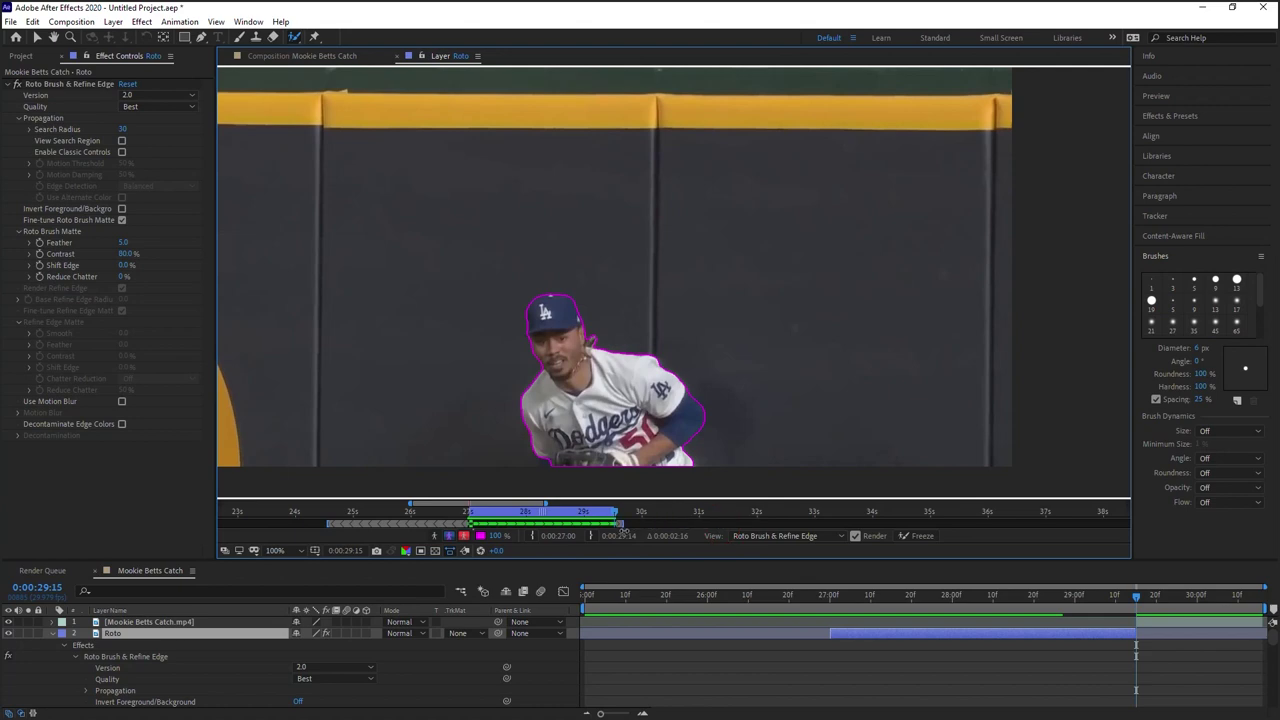
{"action": "mouse_move", "coordinate": [617, 514]}
{"action": "left_mouse_down"}
{"action": "mouse_move", "coordinate": [523, 517]}
{"action": "mouse_move", "coordinate": [613, 525]}
{"action": "left_mouse_up"}
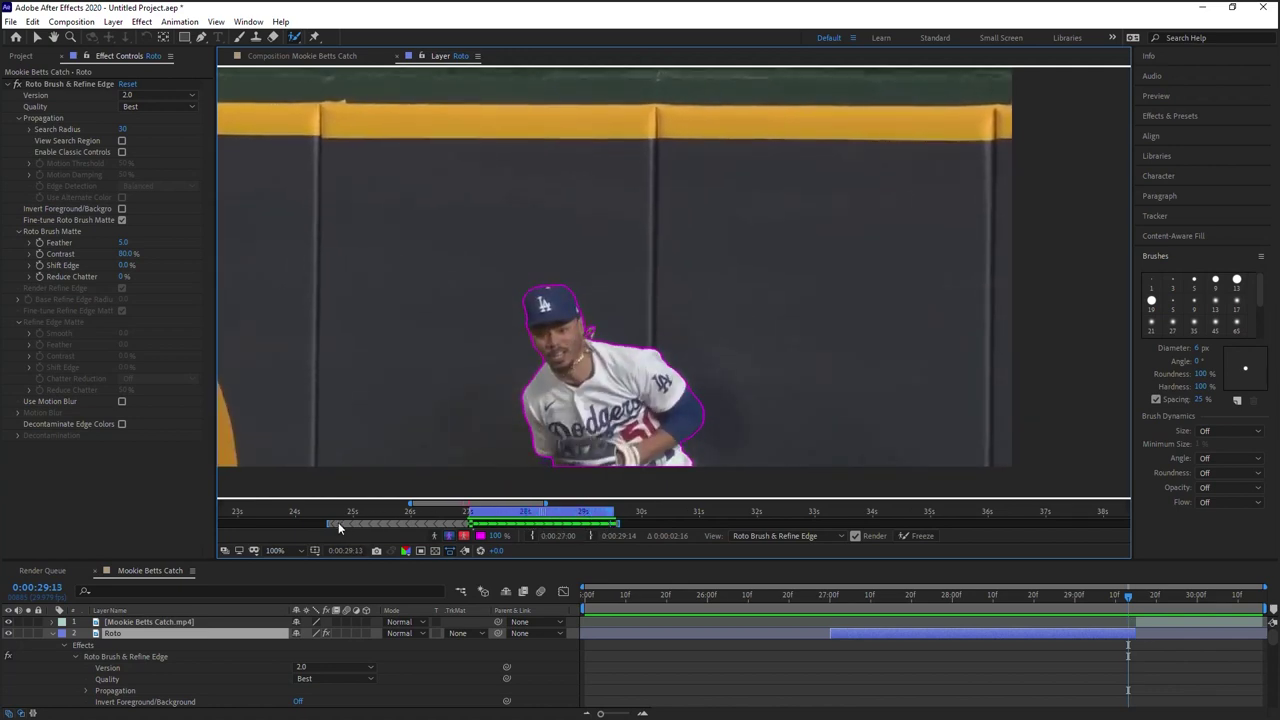
{"action": "left_click_drag", "start_coordinate": [327, 524], "coordinate": [463, 524]}
{"action": "left_click", "coordinate": [546, 511]}
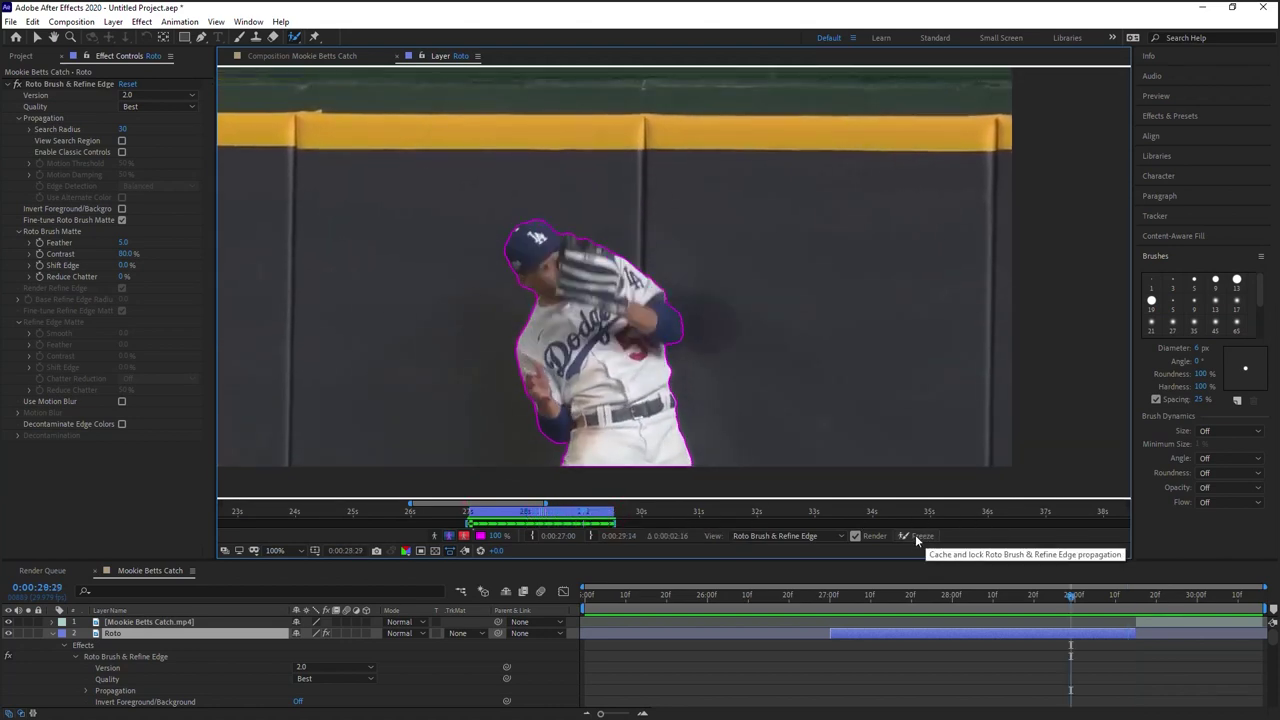
{"action": "left_click", "coordinate": [915, 535]}
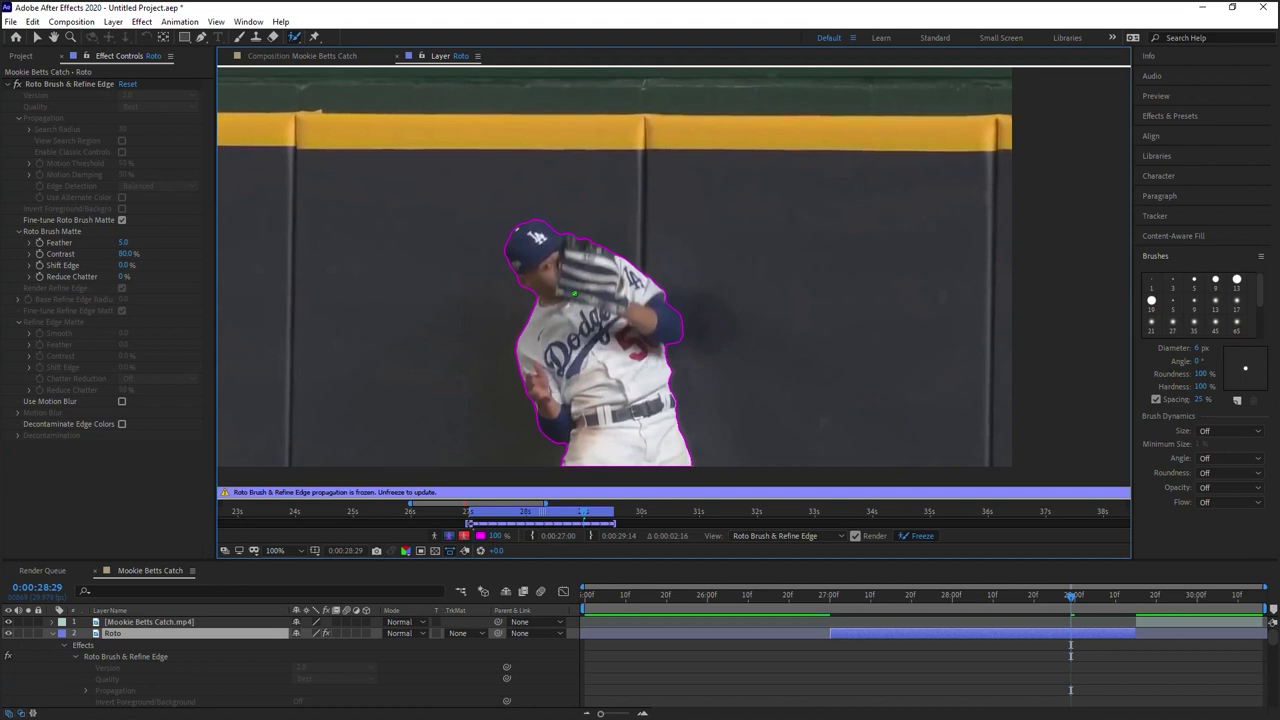
Set the Roto Brush diameter to 46 px and try to paint over the jersey on the frozen frame
{"action": "left_click_drag", "start_coordinate": [576, 300], "coordinate": [603, 300], "text": "ctrl"}
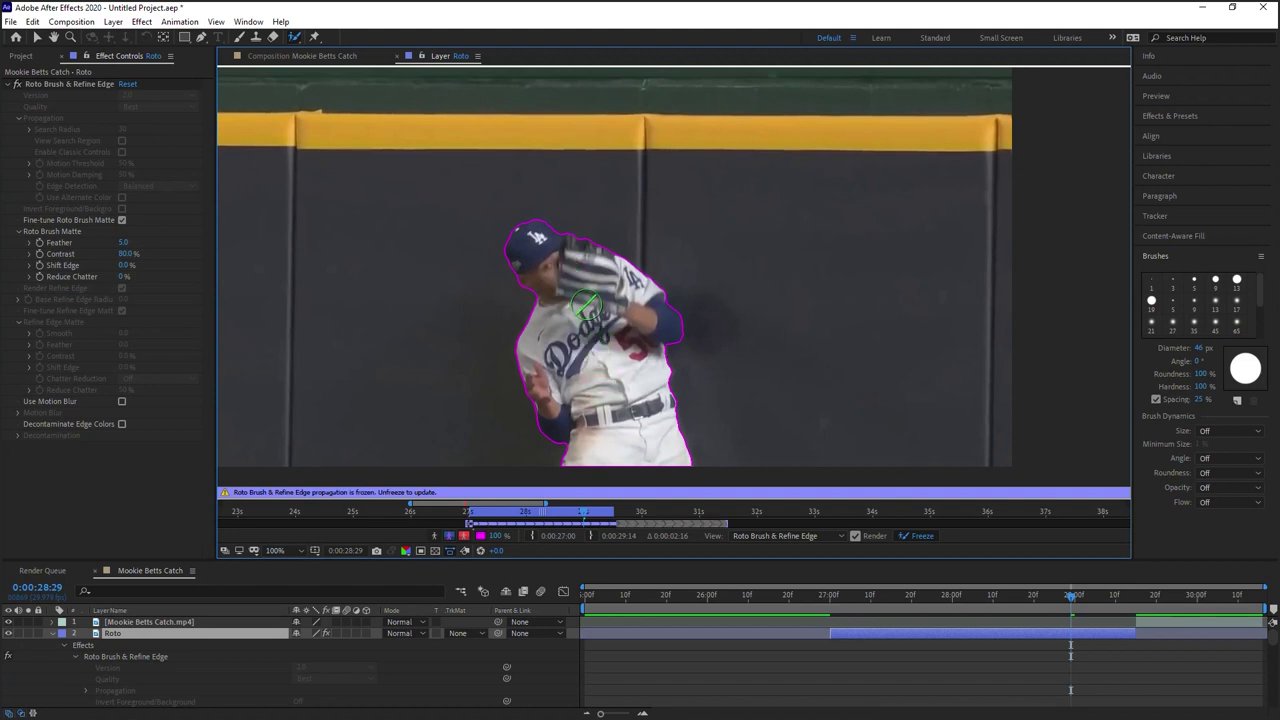
{"action": "left_click_drag", "start_coordinate": [586, 285], "coordinate": [607, 365]}
Go to 0:00:28:15 and examine the frozen outline around the player's arm, jersey and leg with the Selection tool active
{"action": "left_click_drag", "start_coordinate": [583, 515], "coordinate": [556, 515]}
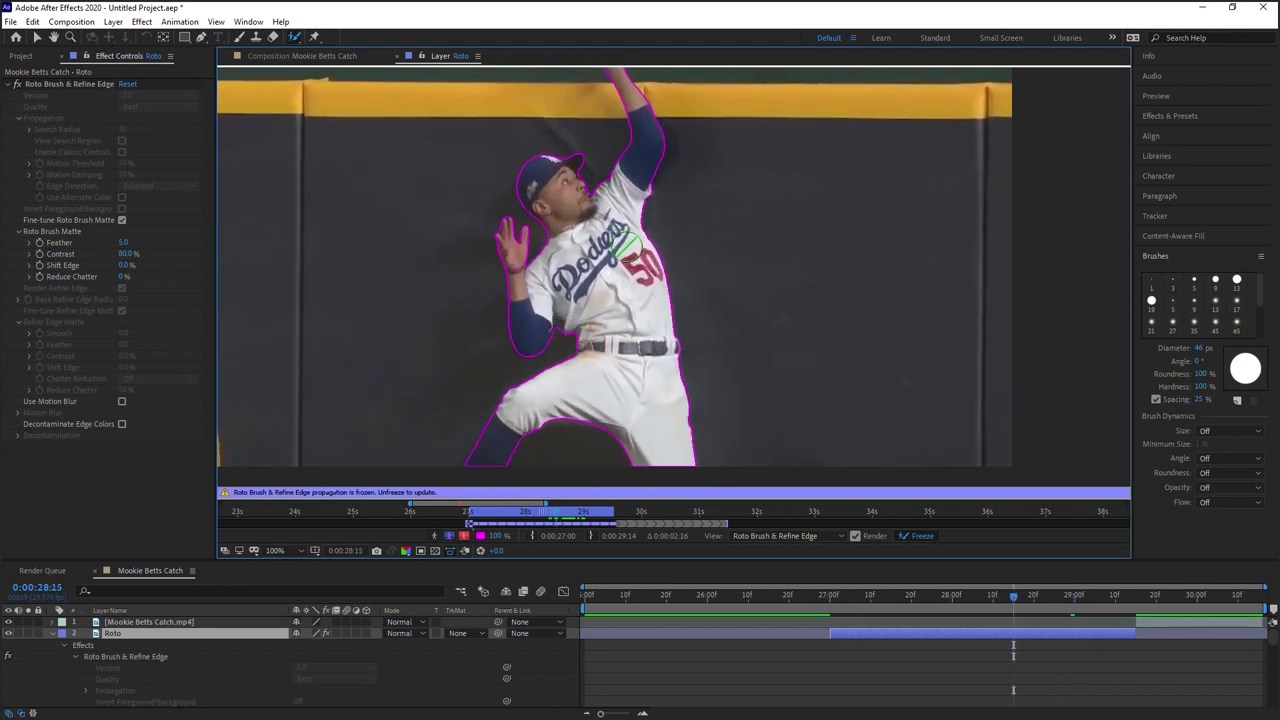
{"action": "key", "text": "period"}
{"action": "left_click_drag", "start_coordinate": [626, 246], "coordinate": [696, 235]}
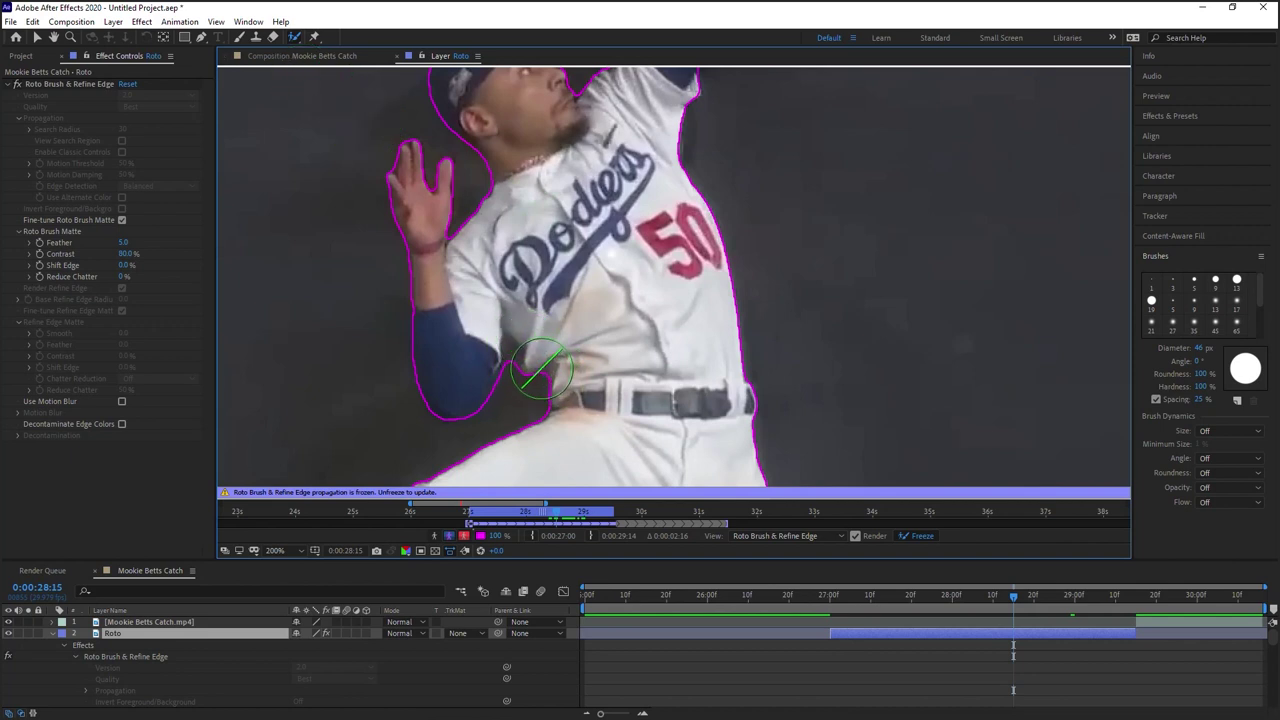
{"action": "key", "text": "v"}
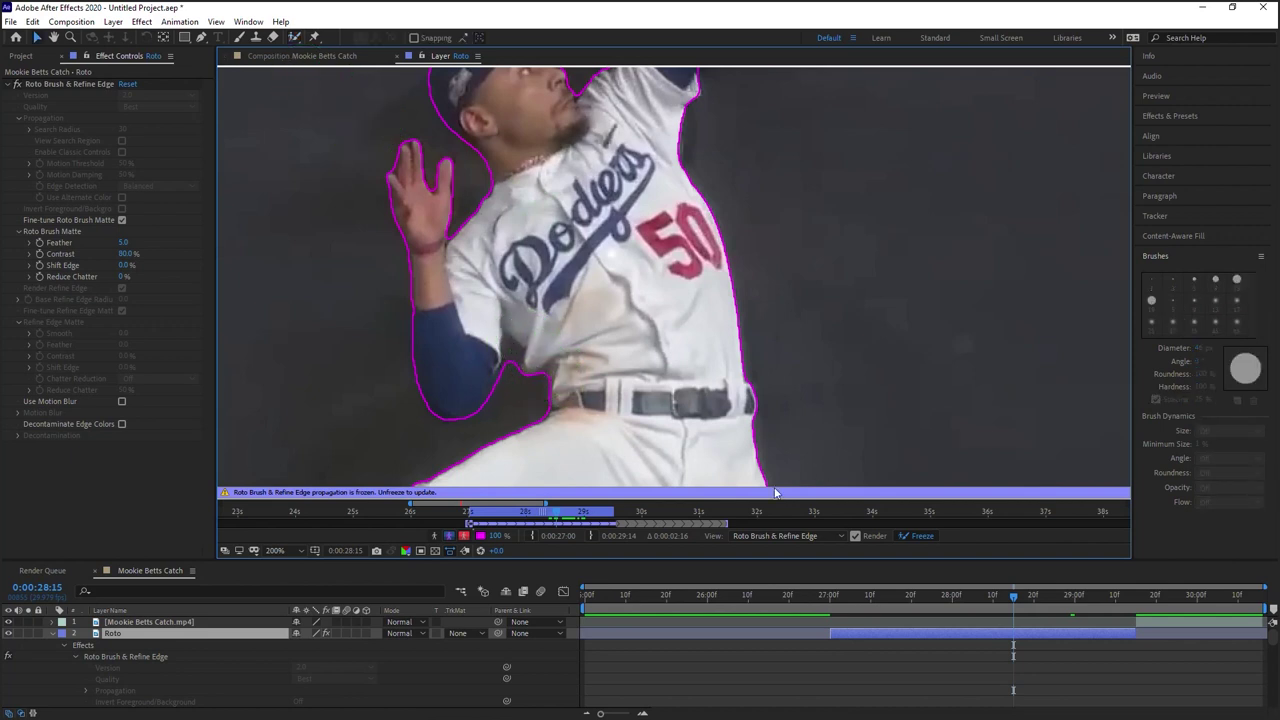
{"action": "mouse_move", "coordinate": [554, 517]}
{"action": "left_mouse_down"}
{"action": "mouse_move", "coordinate": [543, 519]}
{"action": "mouse_move", "coordinate": [568, 520]}
{"action": "mouse_move", "coordinate": [556, 523]}
{"action": "left_mouse_up"}
{"action": "left_click_drag", "start_coordinate": [737, 232], "coordinate": [750, 273]}
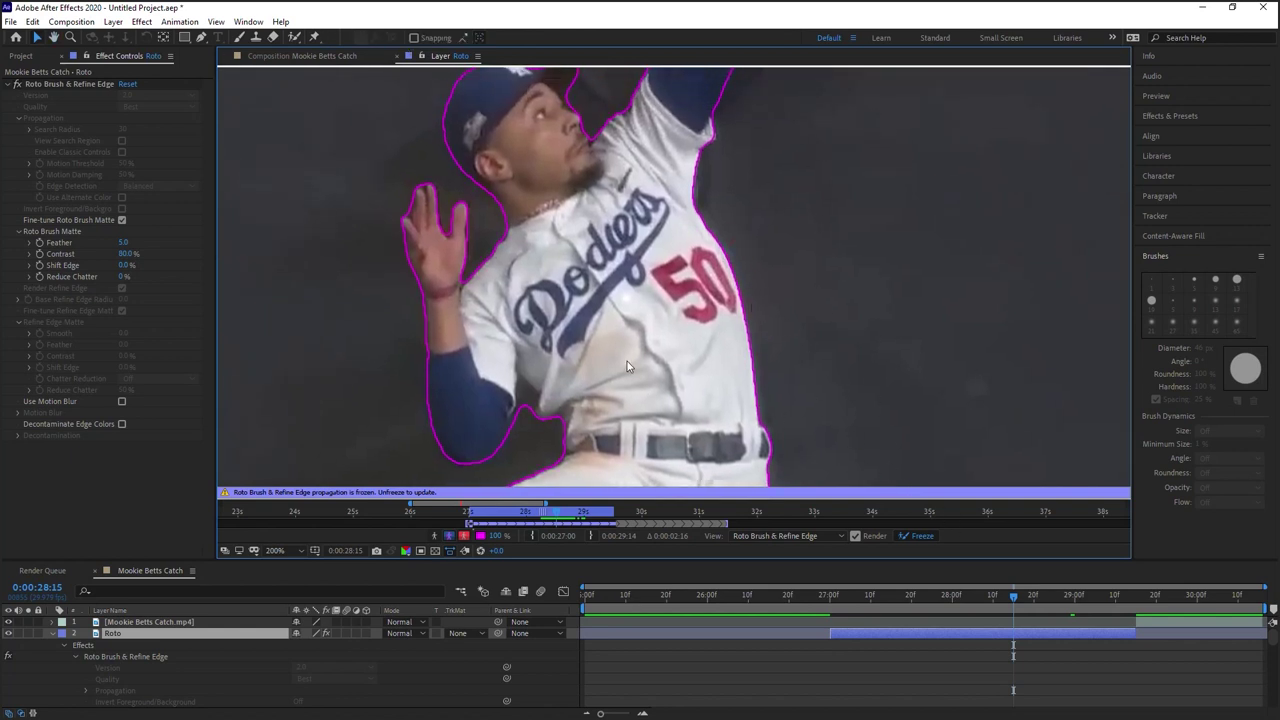
{"action": "scroll", "coordinate": [627, 361], "scroll_direction": "down", "scroll_amount": 2}
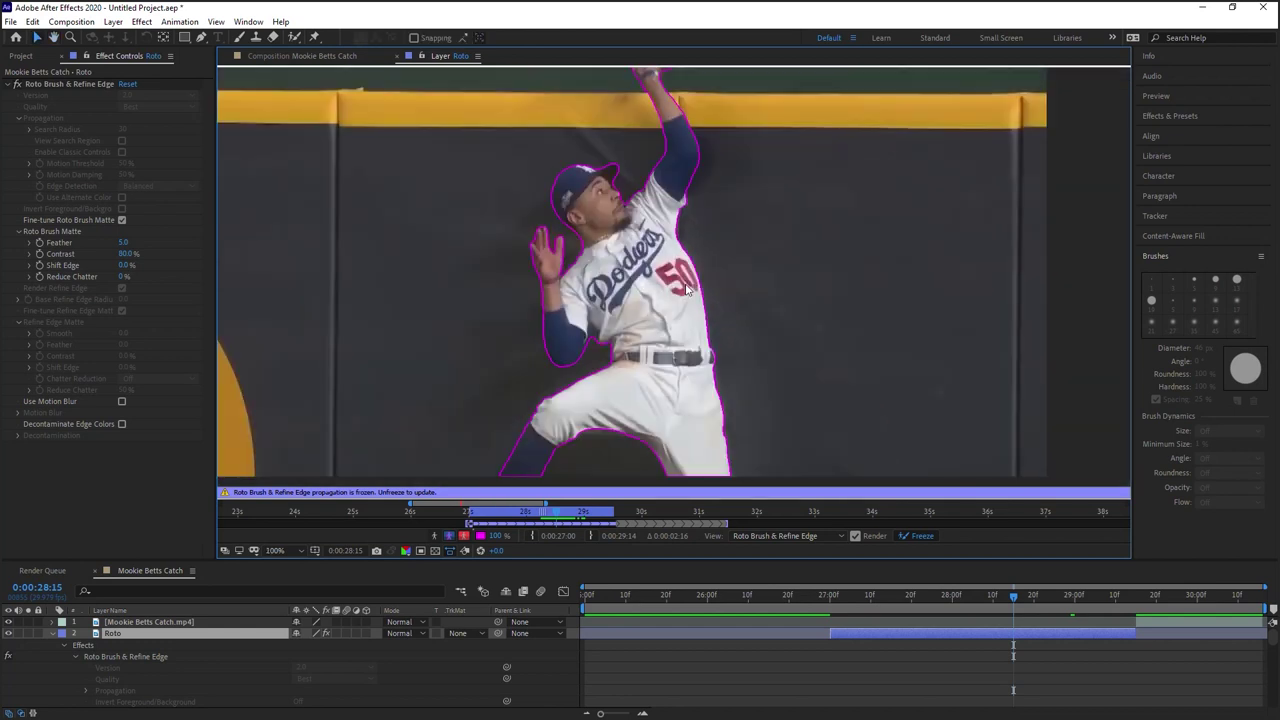
{"action": "left_click_drag", "start_coordinate": [745, 374], "coordinate": [707, 362]}
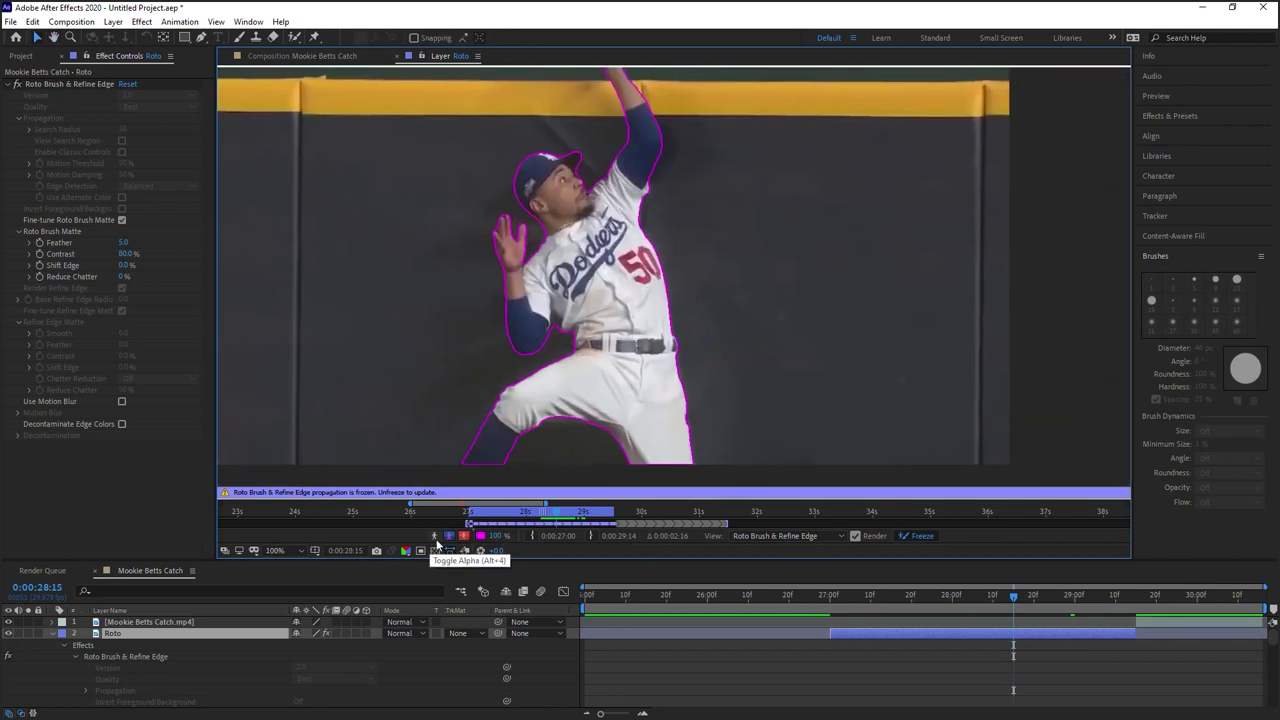
Compare the player's matte at 0:00:28:15 in the alpha, plain cutout, alpha boundary and alpha overlay views
{"action": "left_click", "coordinate": [435, 538]}
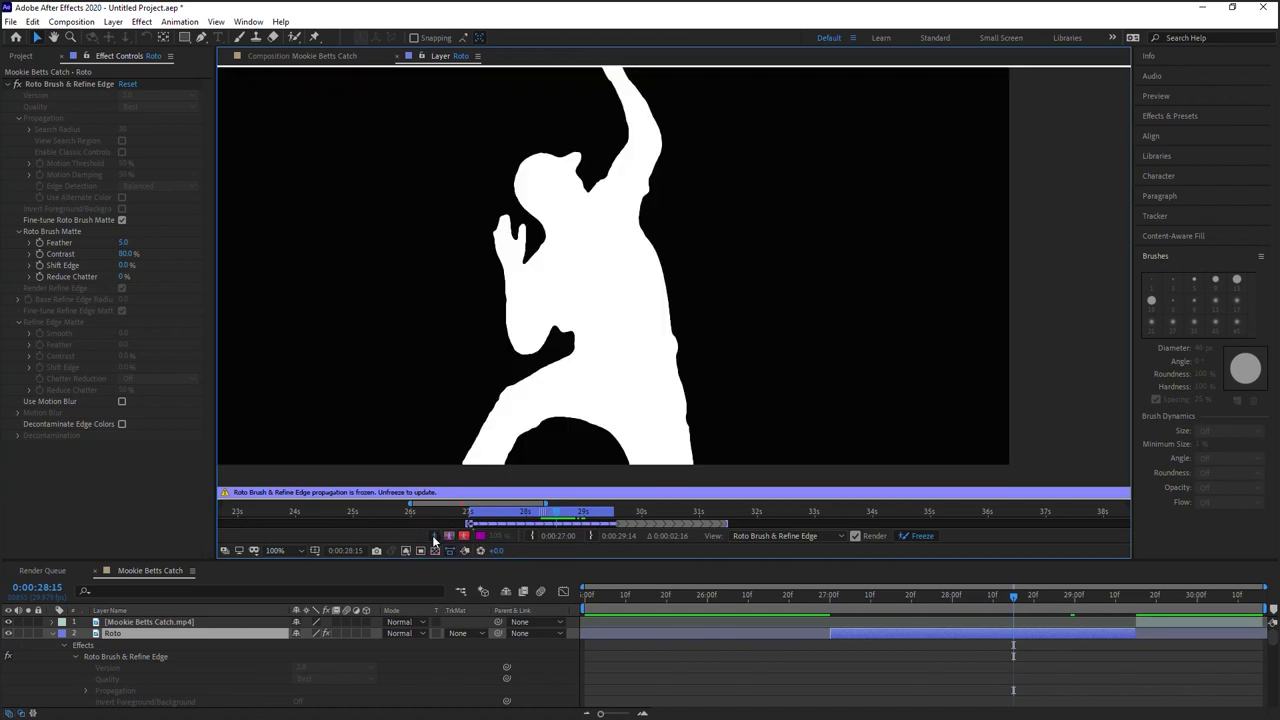
{"action": "left_click", "coordinate": [459, 537]}
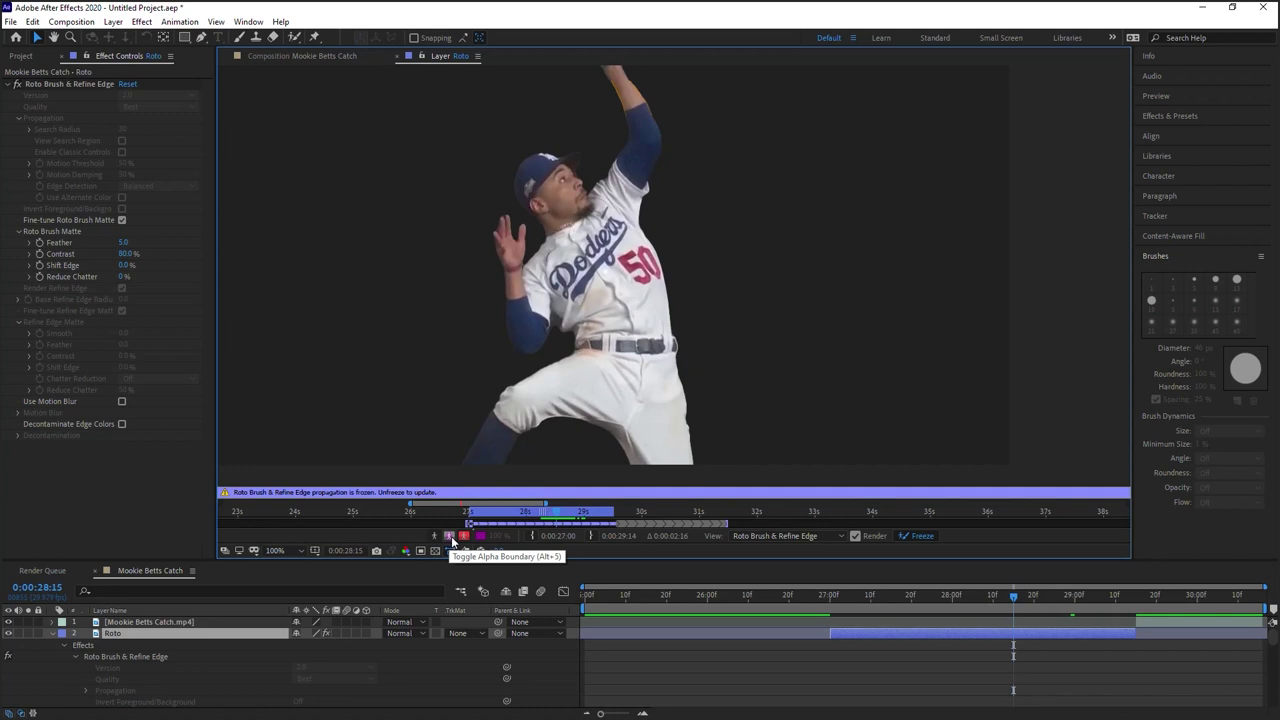
{"action": "left_click", "coordinate": [451, 538]}
{"action": "left_click", "coordinate": [451, 538]}
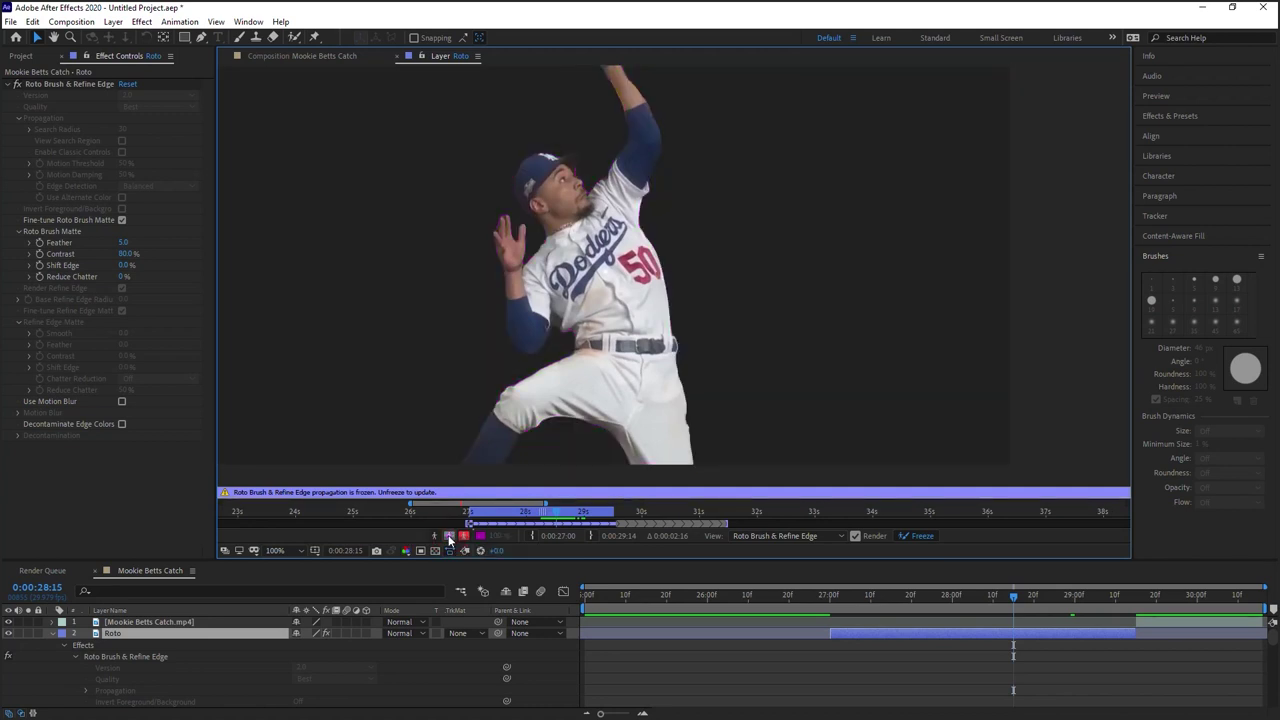
{"action": "left_click", "coordinate": [451, 538]}
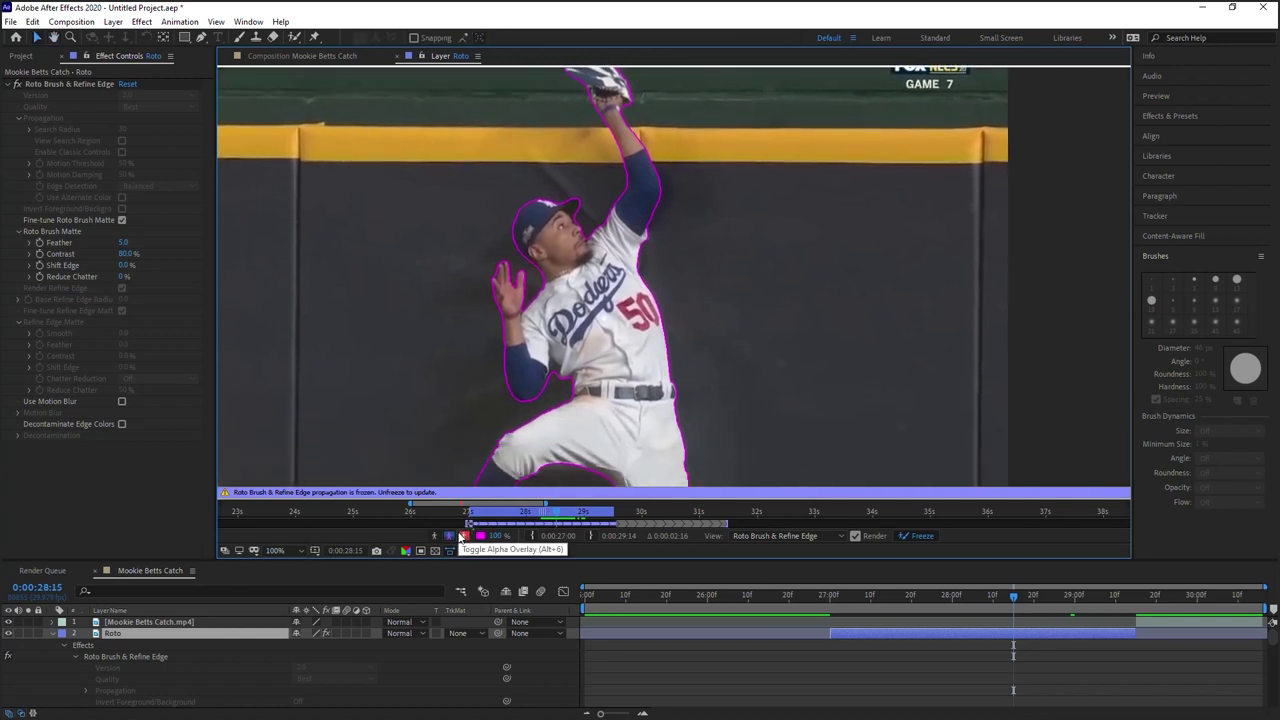
{"action": "left_click", "coordinate": [464, 538]}
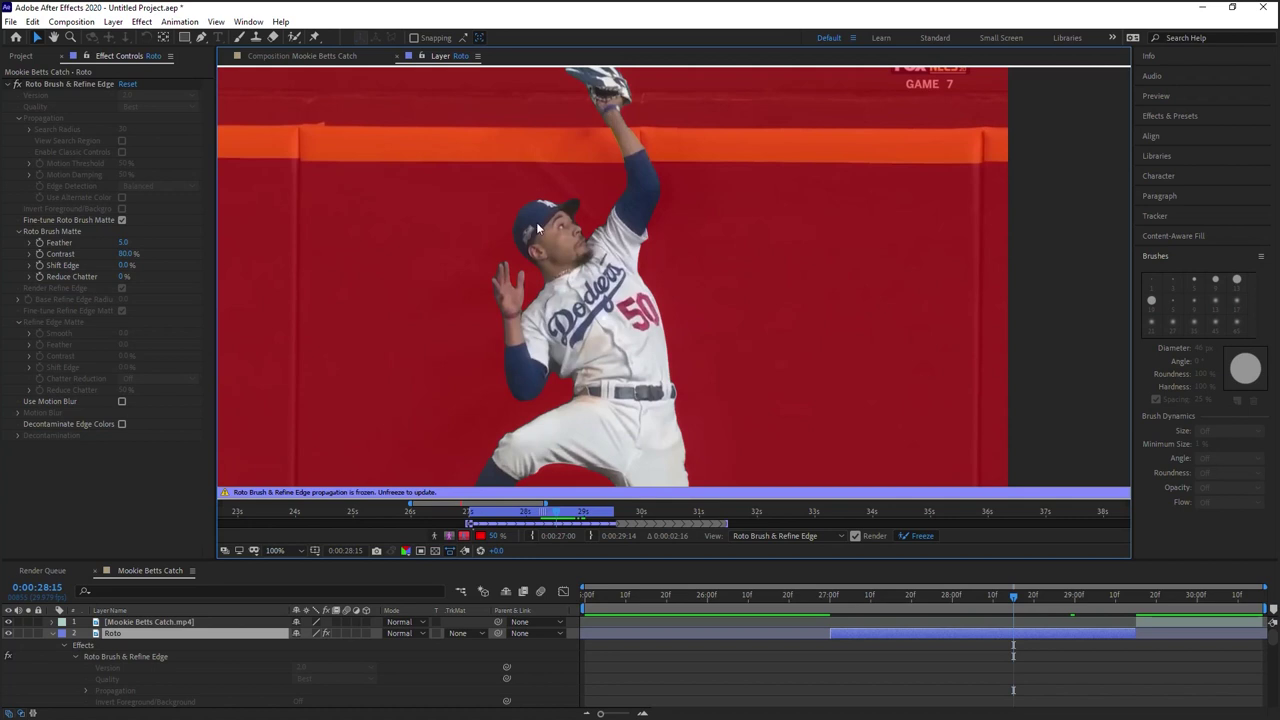
Change the alpha overlay colour to cyan
{"action": "left_click", "coordinate": [480, 537]}
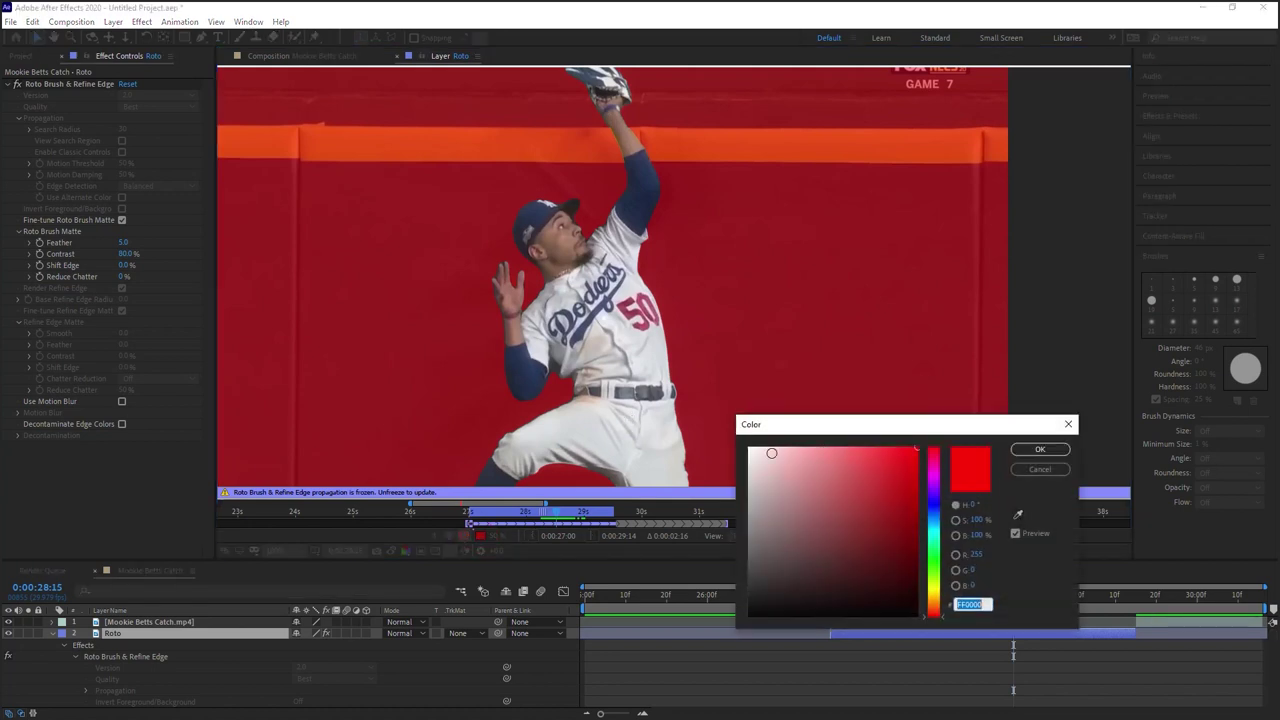
{"action": "left_click", "coordinate": [935, 532]}
{"action": "left_click", "coordinate": [1039, 449]}
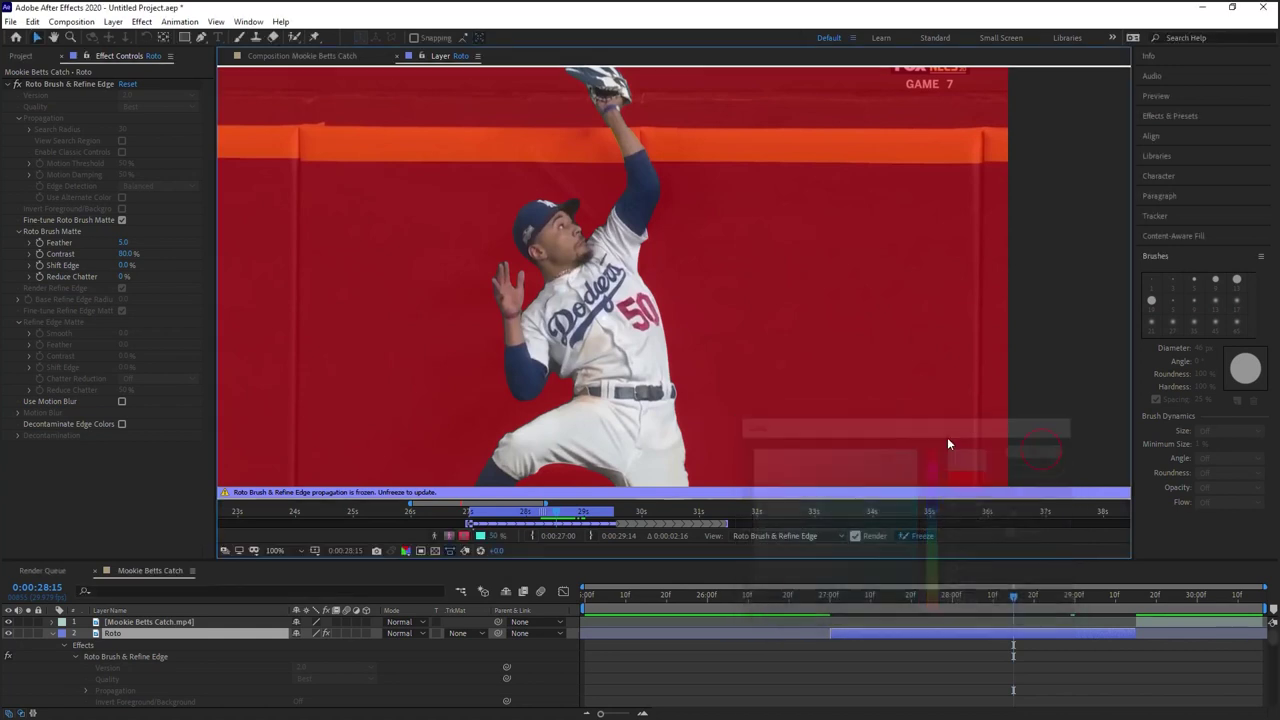
Try alpha overlay opacities of 20% and 100%, and set the opacity to 70%
{"action": "left_click", "coordinate": [494, 536]}
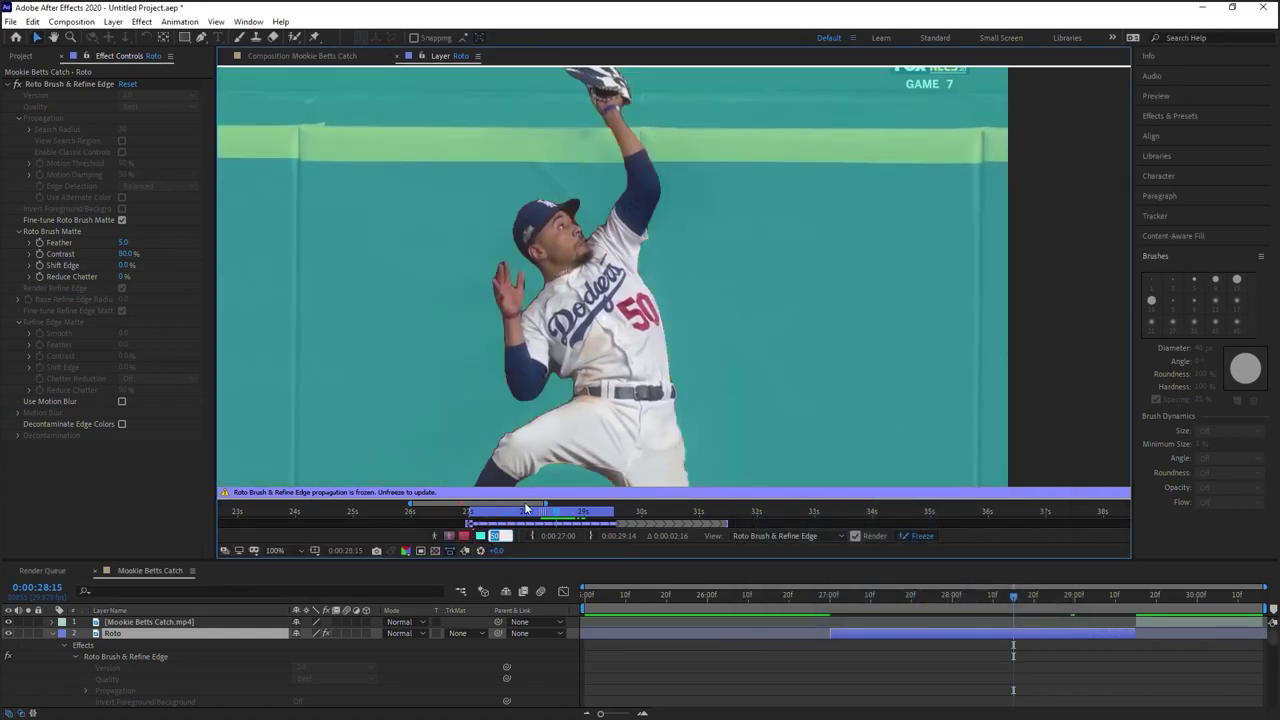
{"action": "type", "text": "20"}
{"action": "key", "text": "Return"}
{"action": "left_click", "coordinate": [493, 537]}
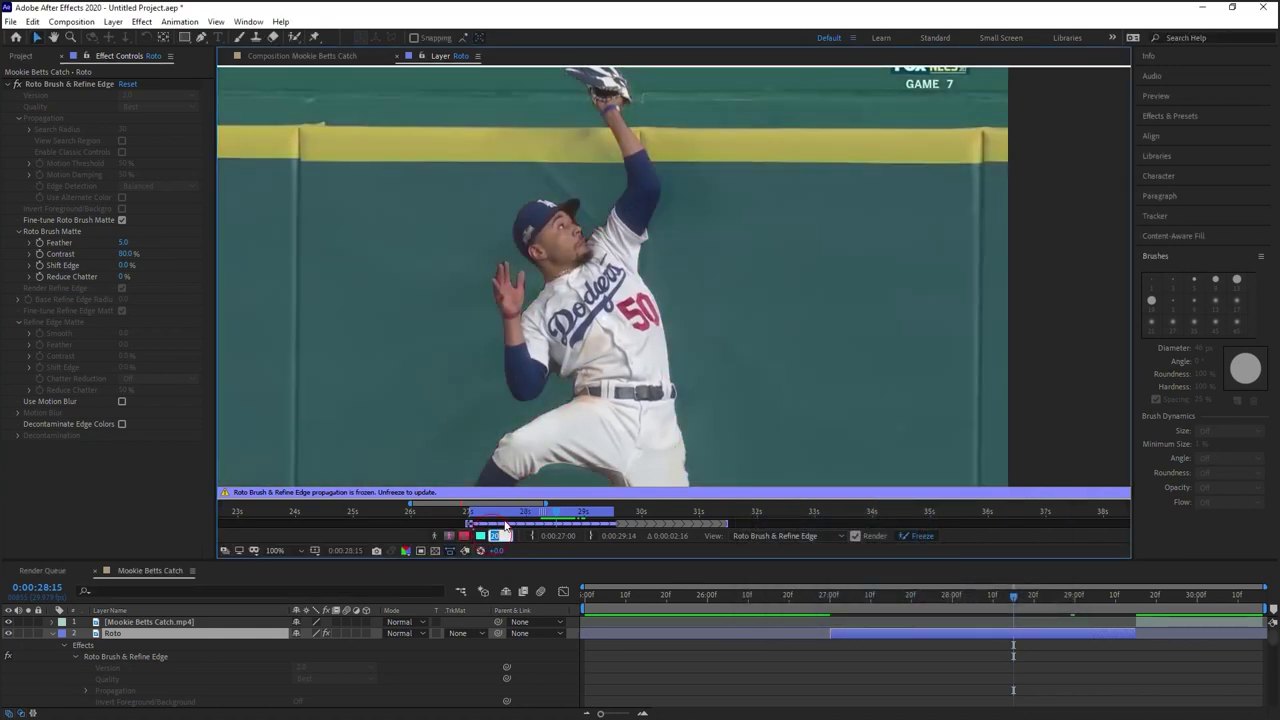
{"action": "type", "text": "100"}
{"action": "key", "text": "Return"}
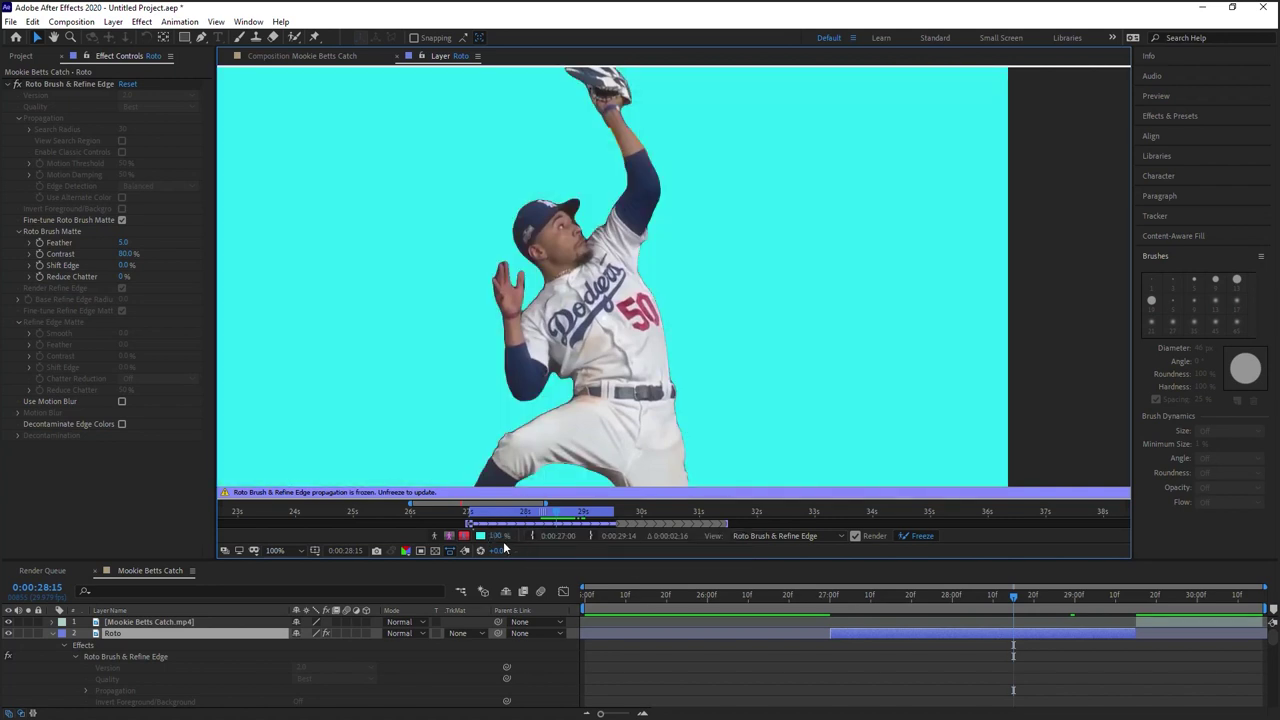
{"action": "type", "text": "70"}
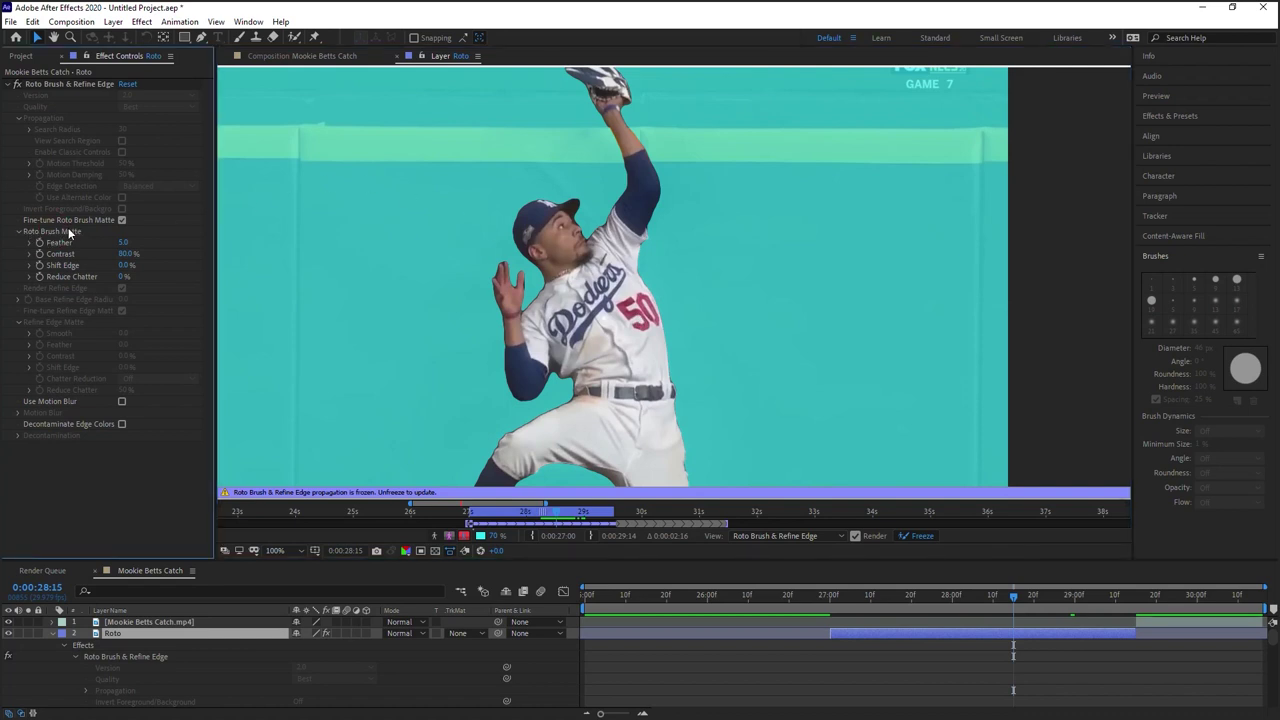
Expand the Roto Brush Matte's Feather, Contrast, Shift Edge and Reduce Chatter properties to show their sliders
{"action": "left_click", "coordinate": [30, 243]}
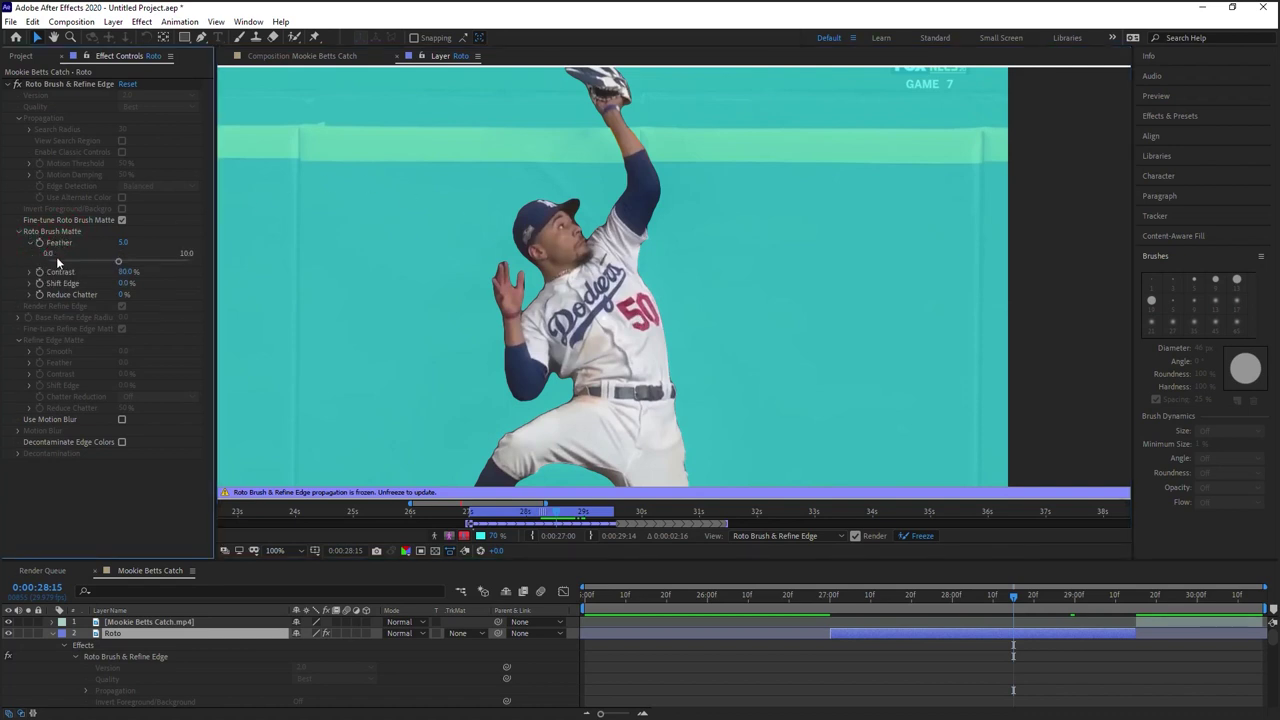
{"action": "left_click", "coordinate": [30, 271]}
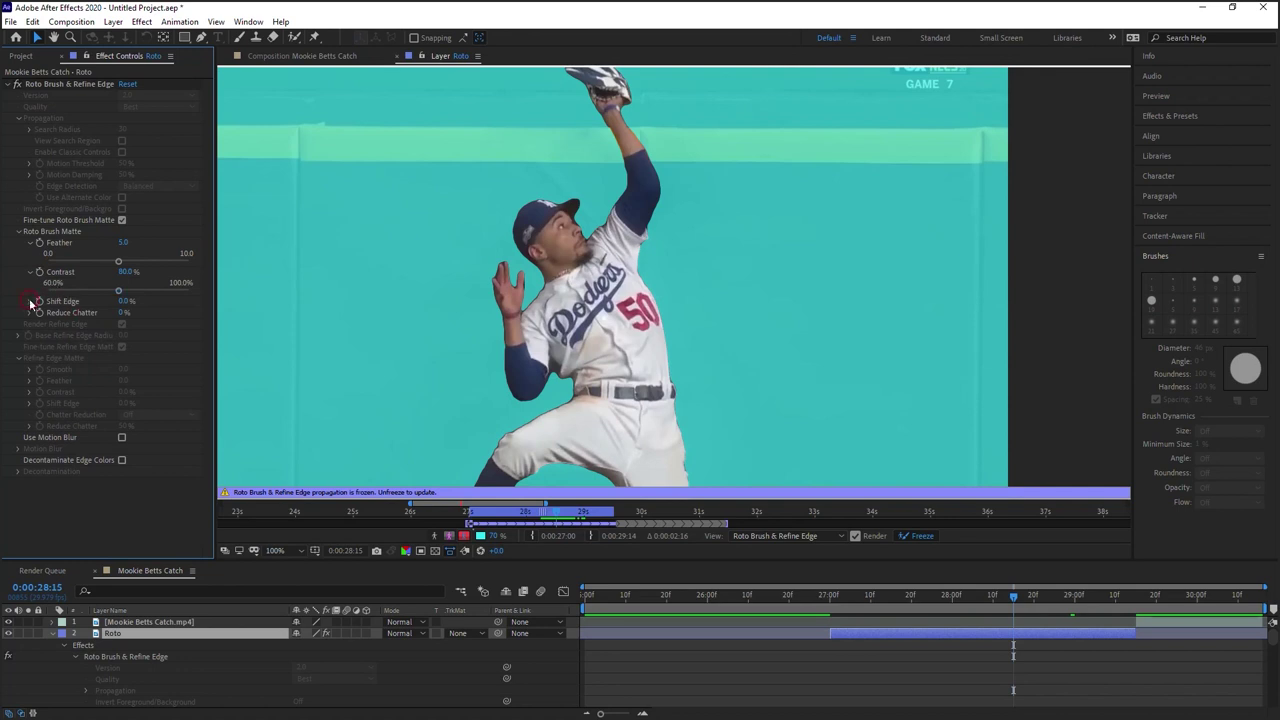
{"action": "left_click", "coordinate": [30, 301]}
{"action": "left_click", "coordinate": [31, 331]}
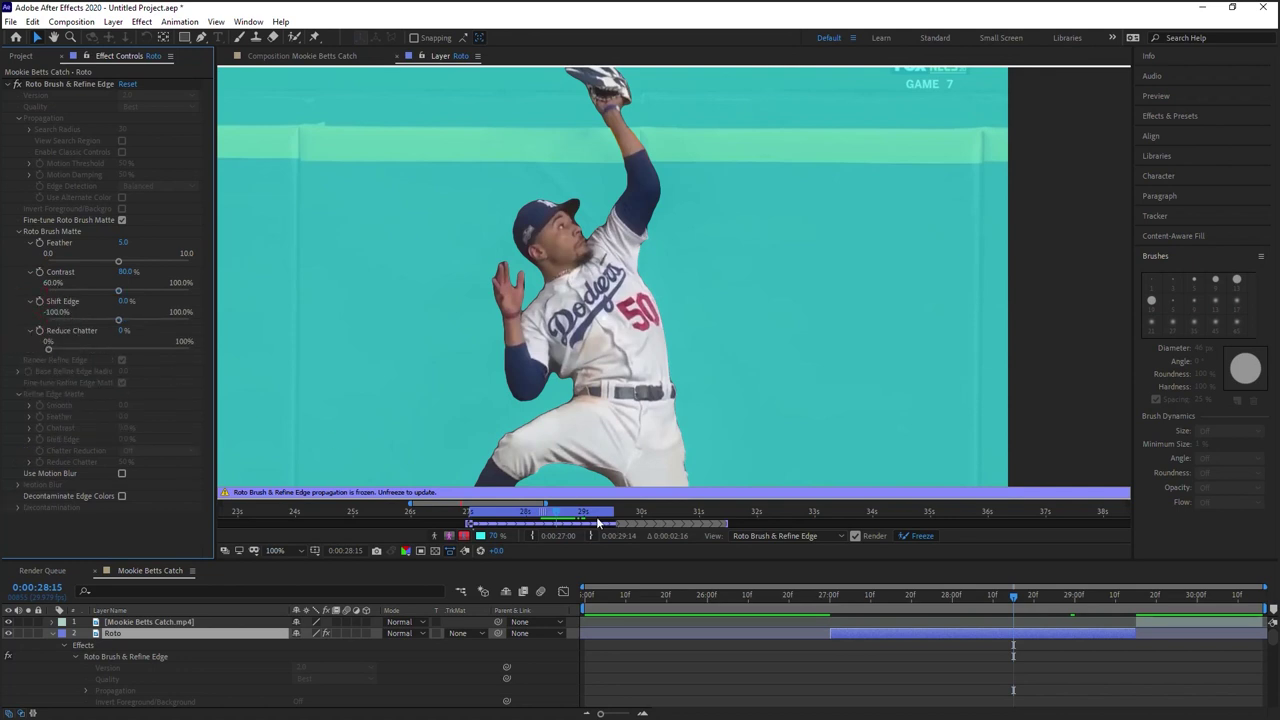
Go to 0:00:27:11 and show the player's matte as alpha at 200% around the head and raised arm
{"action": "left_click_drag", "start_coordinate": [556, 517], "coordinate": [490, 517]}
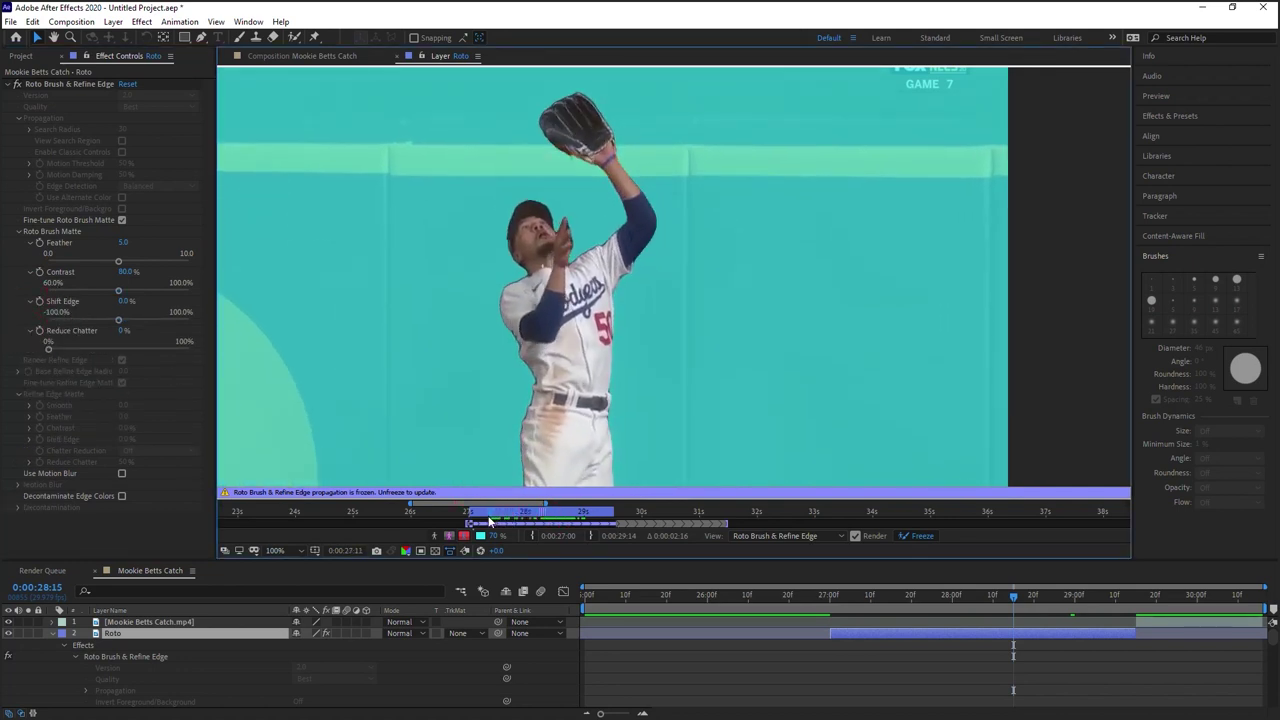
{"action": "left_click", "coordinate": [436, 538]}
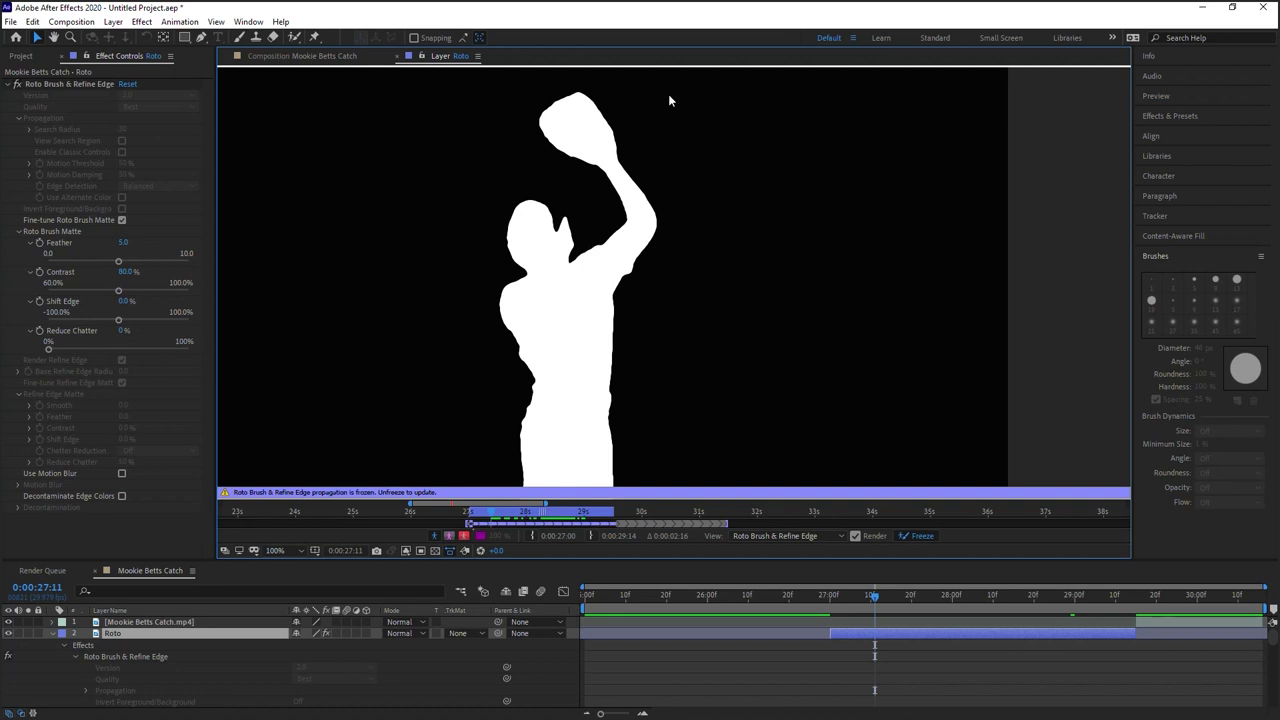
{"action": "scroll", "coordinate": [668, 94], "scroll_direction": "up", "scroll_amount": 1}
{"action": "left_click_drag", "start_coordinate": [586, 229], "coordinate": [677, 244]}
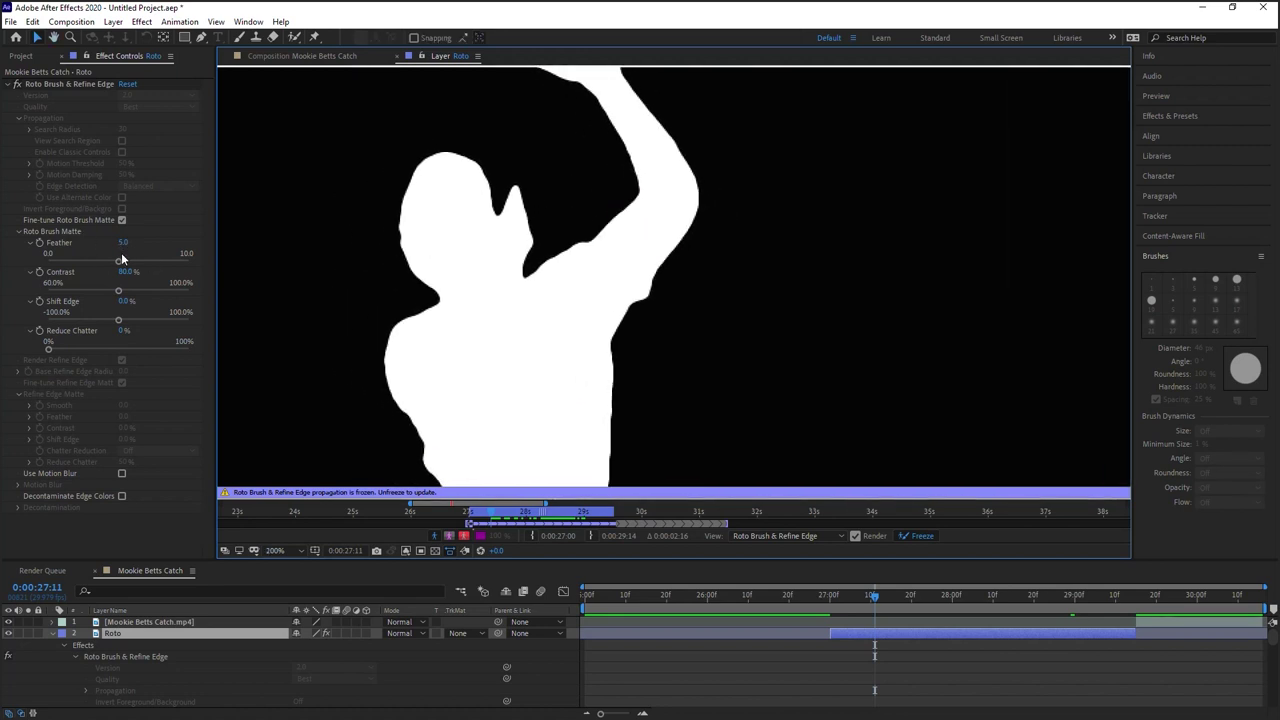
Try a matte Feather of 10.0, check the edge at 0:00:28:14, and return the Feather to 5
{"action": "left_click_drag", "start_coordinate": [122, 259], "coordinate": [222, 250]}
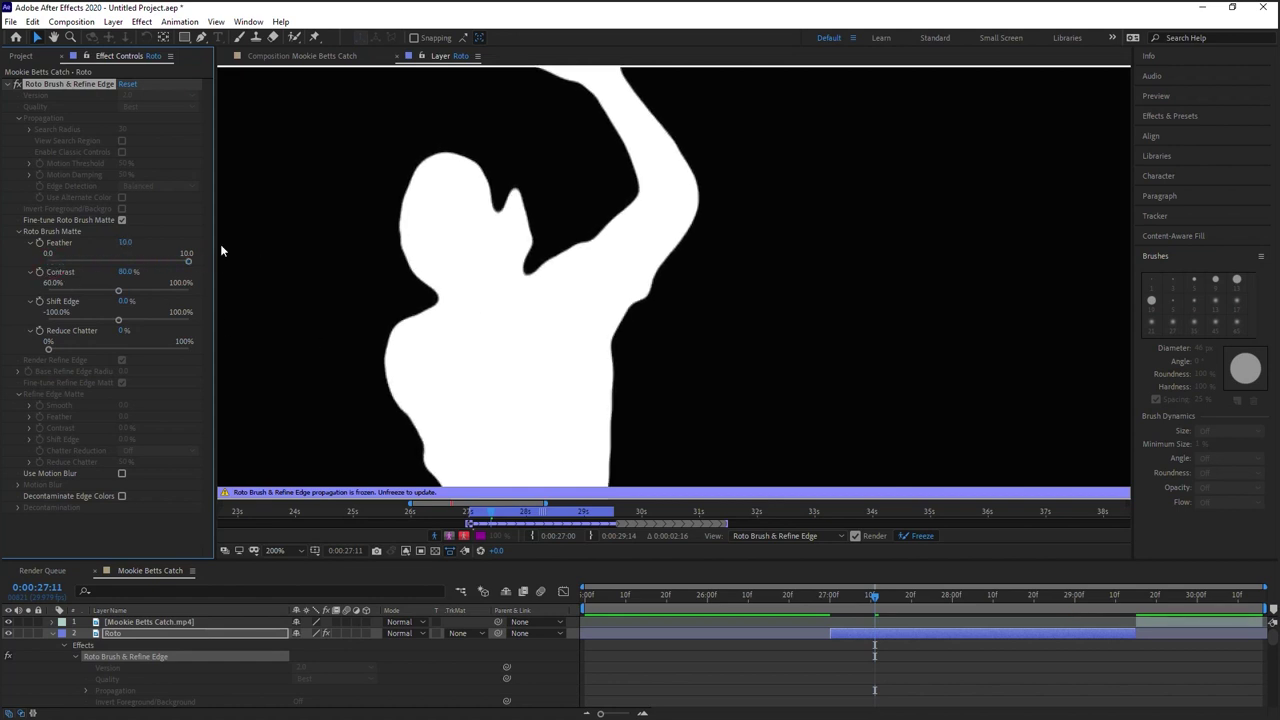
{"action": "left_click_drag", "start_coordinate": [496, 517], "coordinate": [560, 517]}
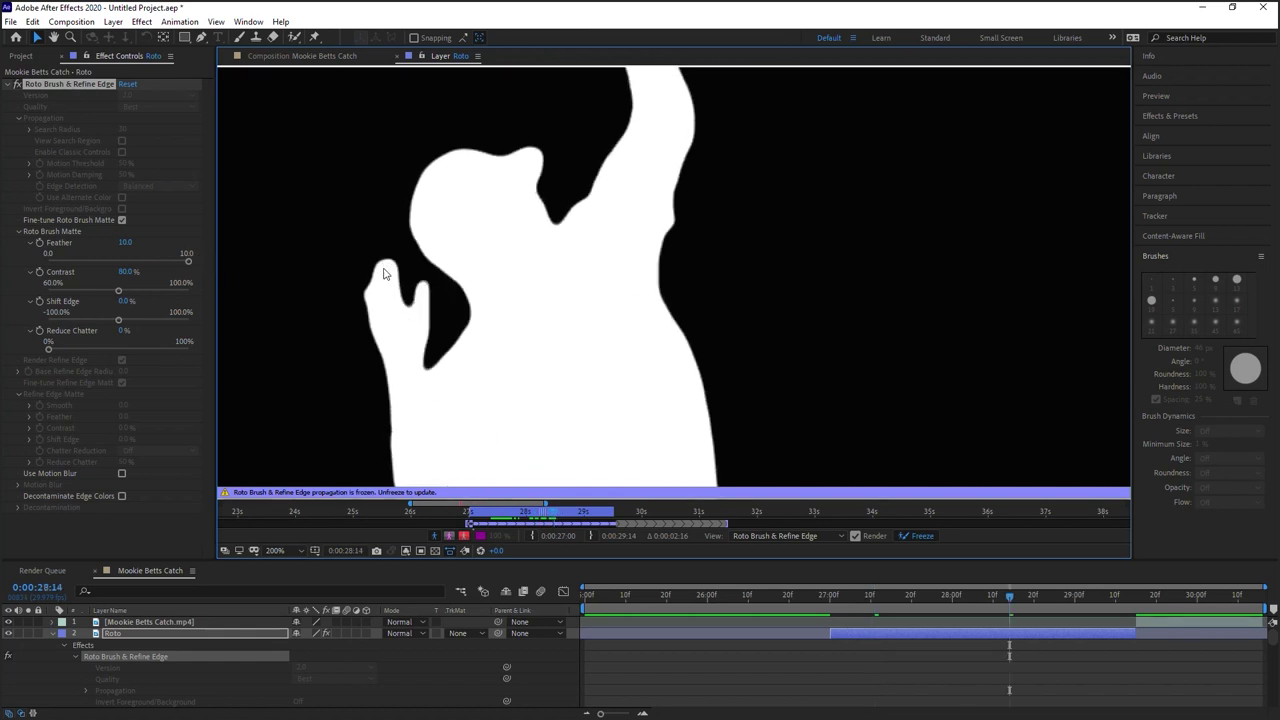
{"action": "left_click_drag", "start_coordinate": [186, 257], "coordinate": [122, 263]}
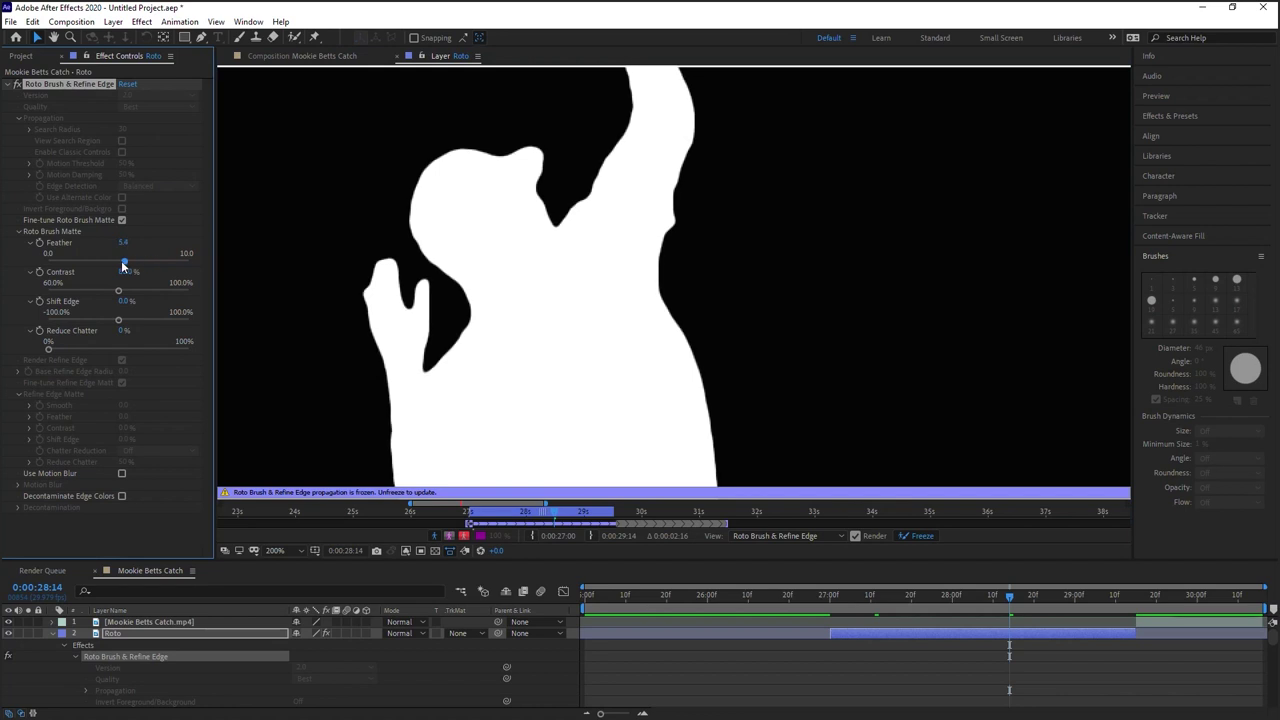
{"action": "left_click", "coordinate": [125, 242]}
{"action": "type", "text": "5"}
{"action": "key", "text": "Return"}
{"action": "left_click", "coordinate": [124, 243]}
{"action": "type", "text": "5"}
{"action": "key", "text": "Return"}
Try the matte Contrast at 100% and 30%, and set it to 50%
{"action": "left_click_drag", "start_coordinate": [118, 290], "coordinate": [199, 292]}
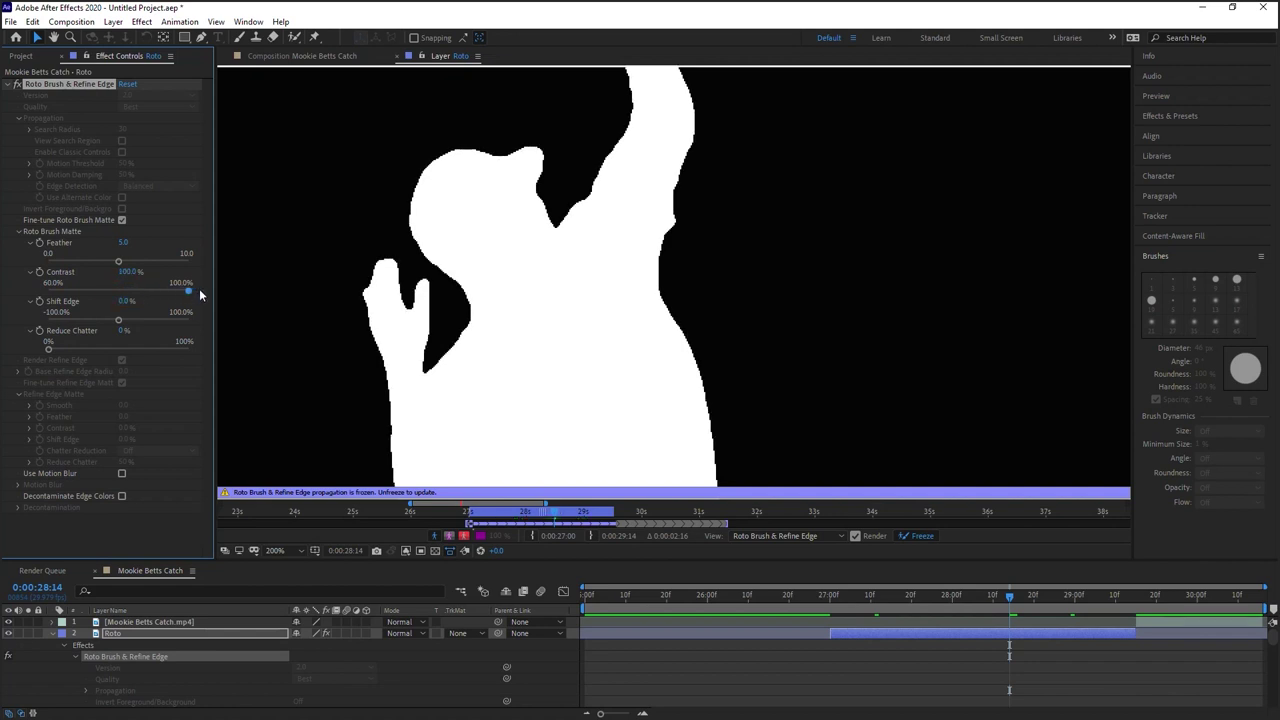
{"action": "left_click", "coordinate": [124, 272]}
{"action": "type", "text": "30"}
{"action": "key", "text": "Return"}
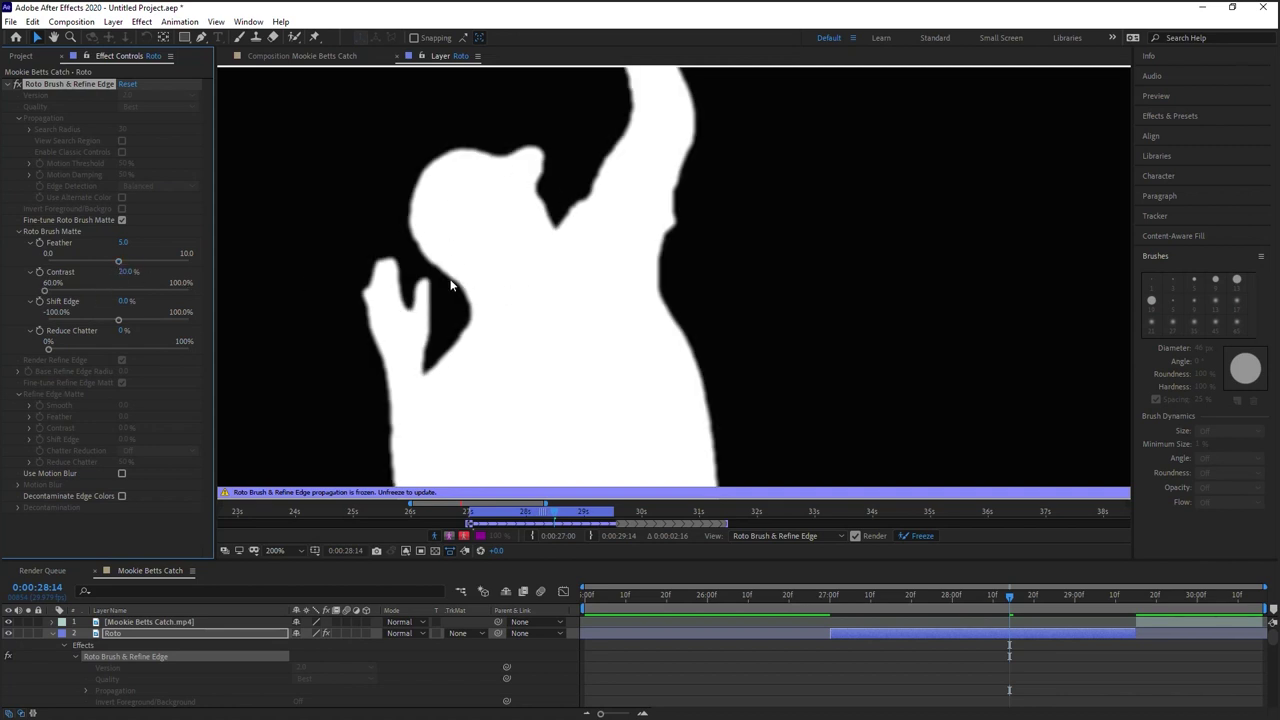
{"action": "left_click", "coordinate": [126, 272]}
{"action": "key", "text": "Return"}
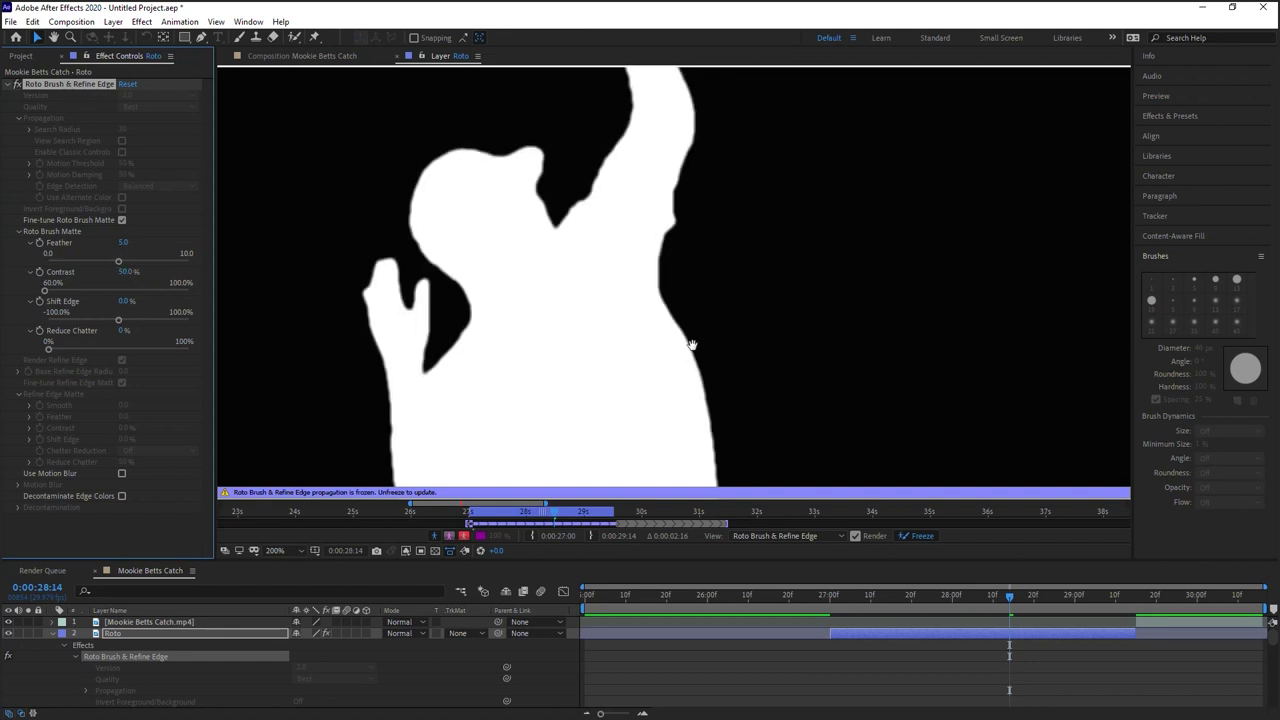
Try a matte Shift Edge of -20%, and set it to -25% to pull the outline inward
{"action": "scroll", "coordinate": [707, 234], "scroll_direction": "down", "scroll_amount": 2}
{"action": "key", "text": "comma"}
{"action": "left_click_drag", "start_coordinate": [698, 279], "coordinate": [640, 298]}
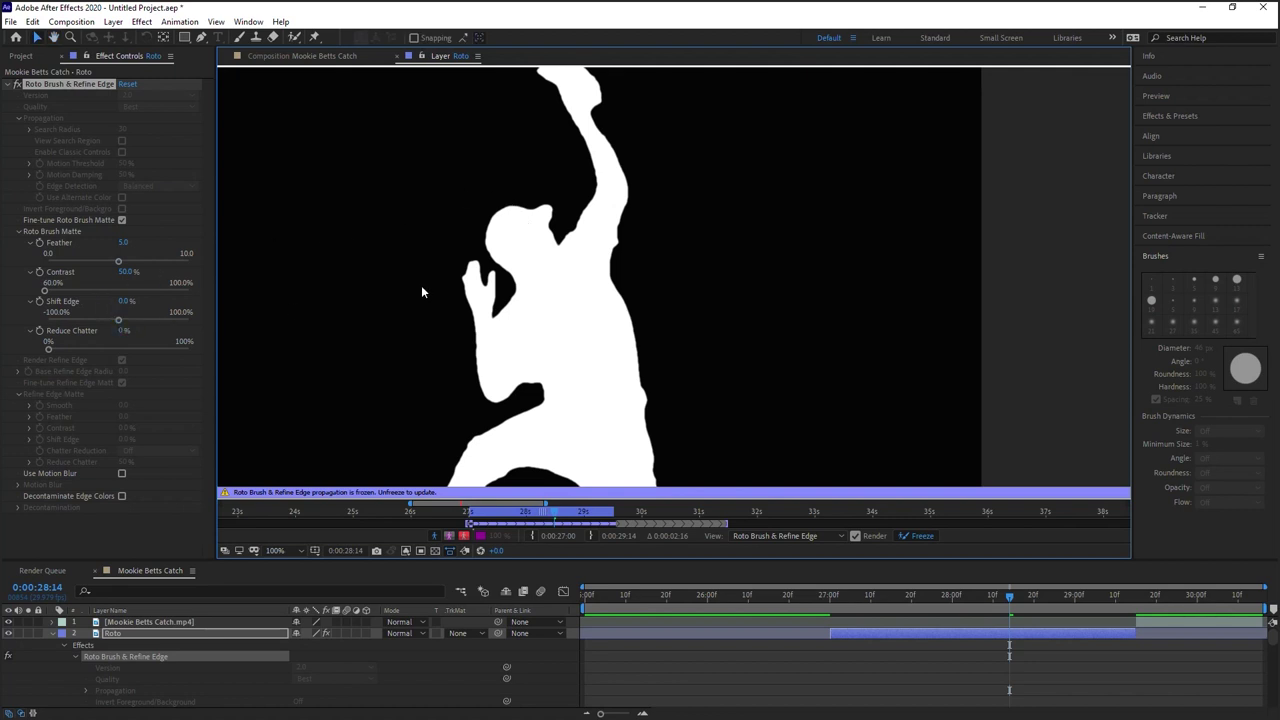
{"action": "mouse_move", "coordinate": [118, 320]}
{"action": "left_mouse_down"}
{"action": "mouse_move", "coordinate": [33, 330]}
{"action": "mouse_move", "coordinate": [223, 314]}
{"action": "mouse_move", "coordinate": [108, 317]}
{"action": "left_mouse_up"}
{"action": "left_click", "coordinate": [134, 301]}
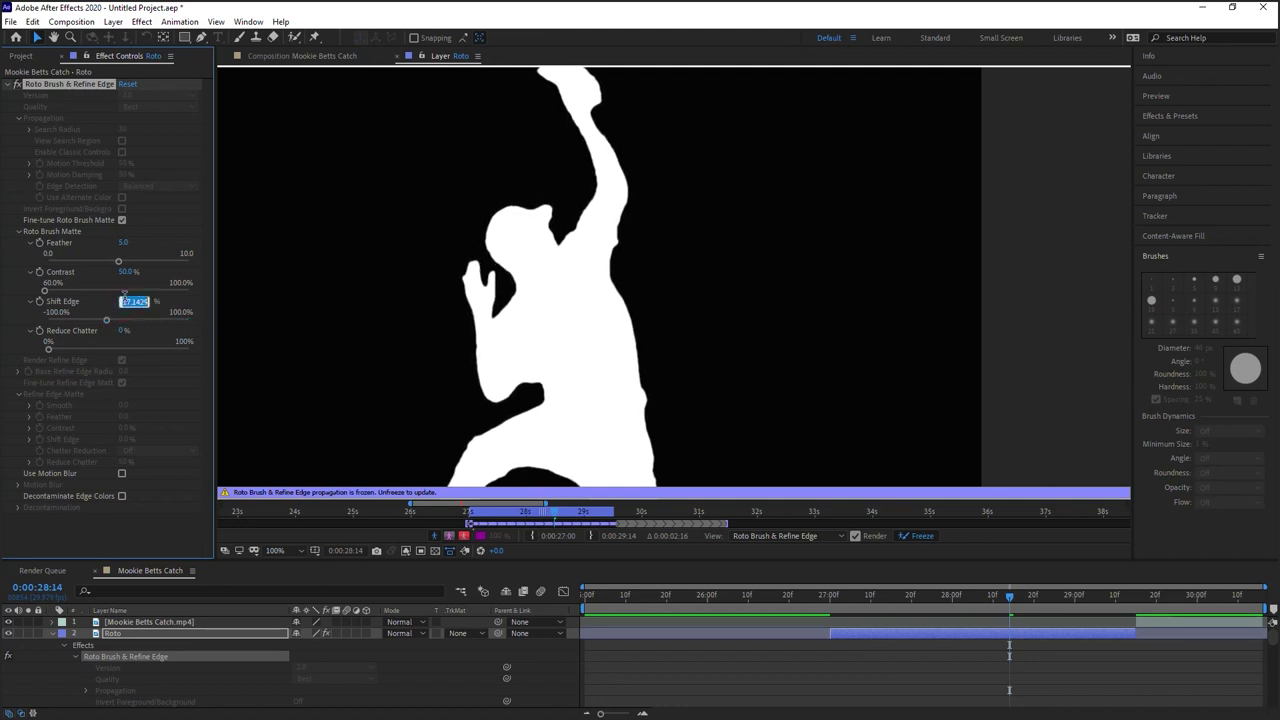
{"action": "type", "text": "-20"}
{"action": "key", "text": "Return"}
{"action": "left_click_drag", "start_coordinate": [129, 307], "coordinate": [107, 320]}
{"action": "left_click", "coordinate": [134, 300]}
{"action": "type", "text": "-25"}
{"action": "key", "text": "Return"}
Try Reduce Chatter at 74%, set it to 25%, and show the player with the alpha overlay
{"action": "left_click_drag", "start_coordinate": [49, 348], "coordinate": [152, 346]}
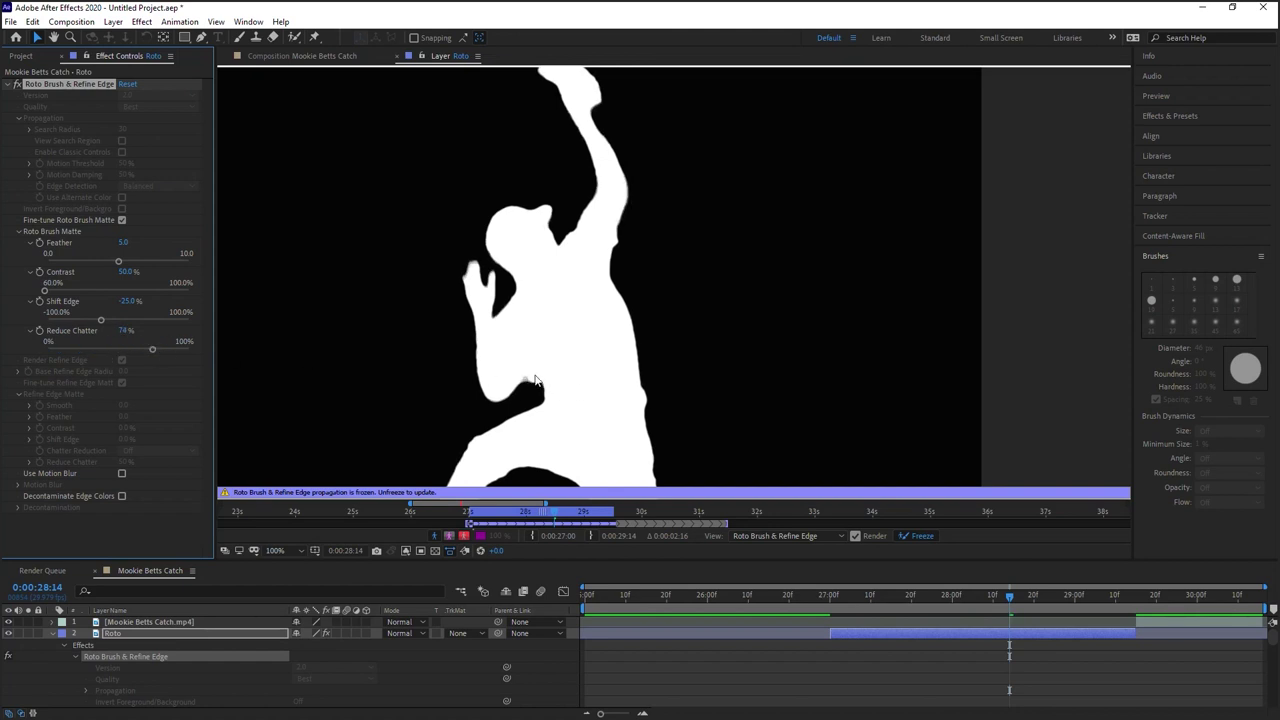
{"action": "left_click_drag", "start_coordinate": [152, 346], "coordinate": [81, 350]}
{"action": "left_click", "coordinate": [450, 537]}
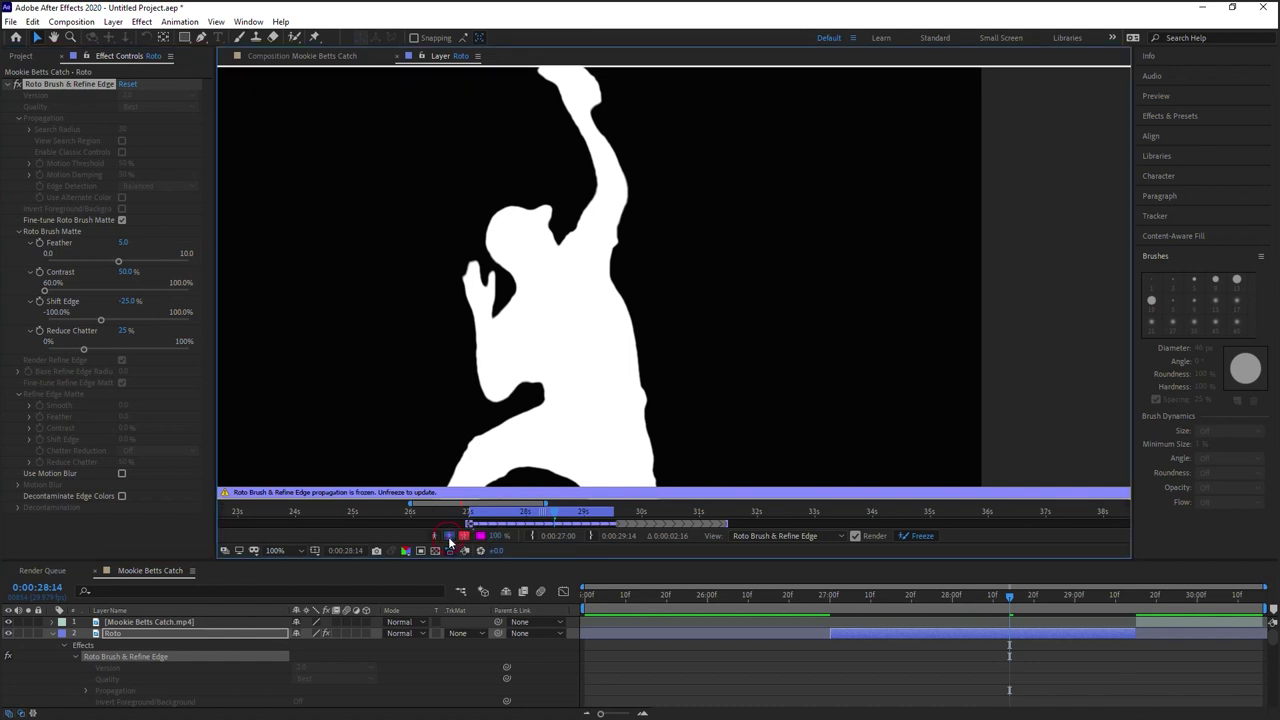
{"action": "left_click", "coordinate": [464, 537]}
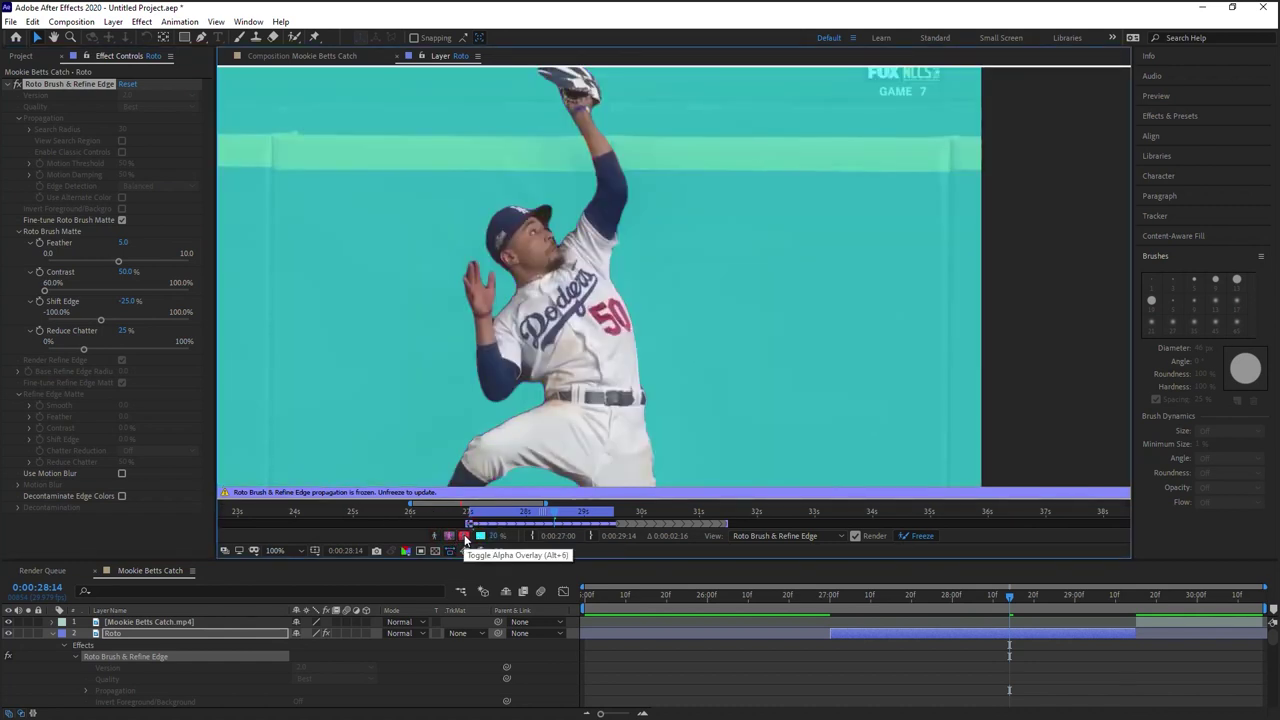
Review the refined matte at 0:00:28:21 as alpha and as a plain cutout, and move to 0:00:28:03
{"action": "mouse_move", "coordinate": [552, 515]}
{"action": "left_mouse_down"}
{"action": "mouse_move", "coordinate": [505, 522]}
{"action": "mouse_move", "coordinate": [567, 522]}
{"action": "left_mouse_up"}
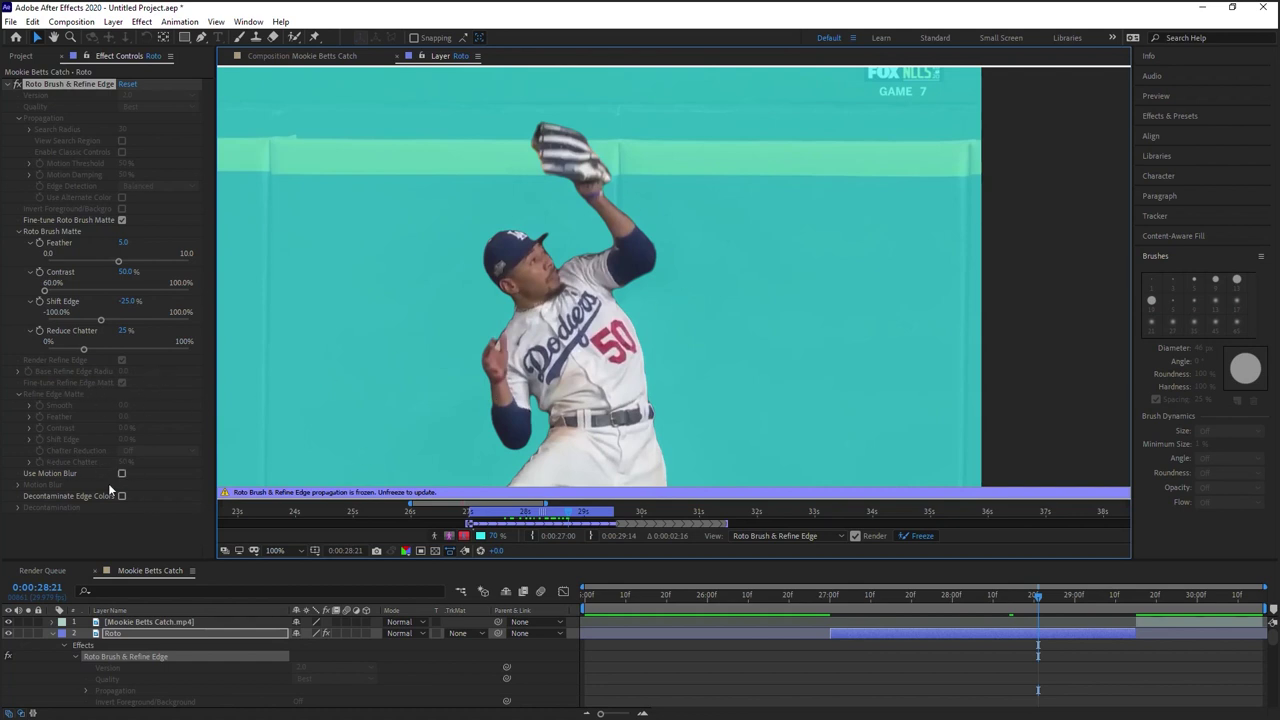
{"action": "left_click", "coordinate": [434, 535]}
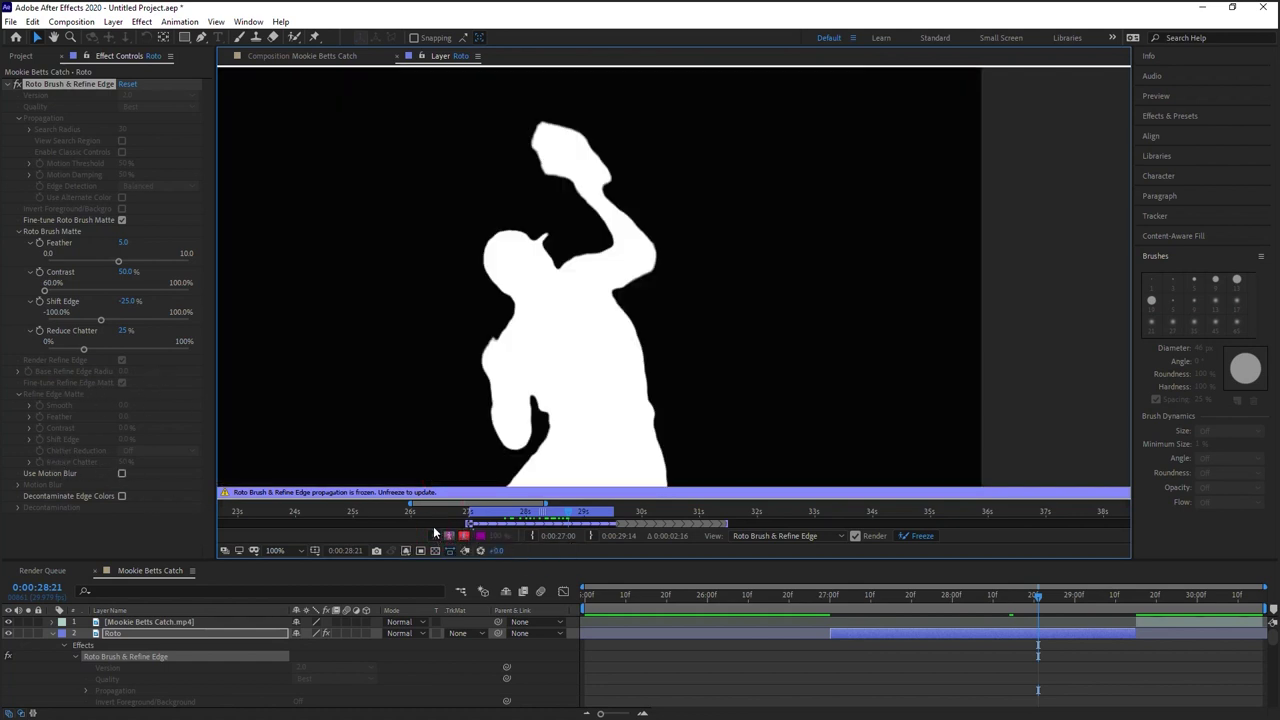
{"action": "left_click", "coordinate": [449, 537]}
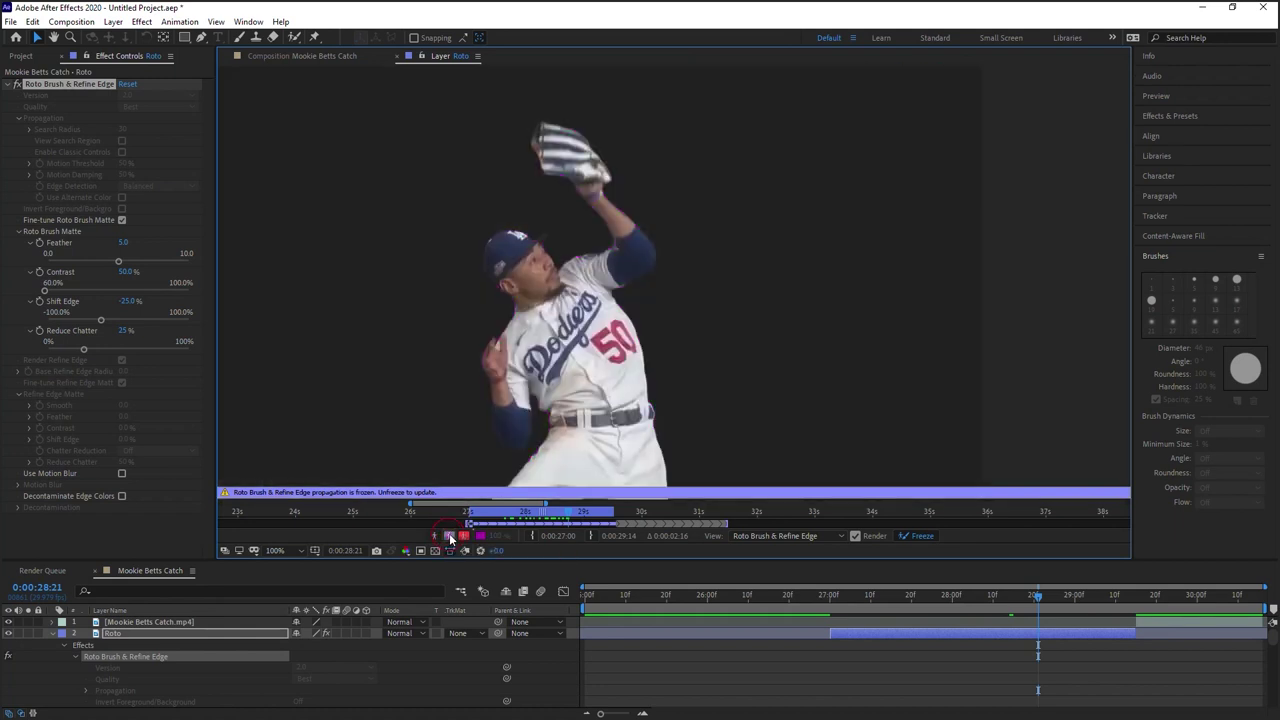
{"action": "left_click", "coordinate": [451, 539]}
{"action": "left_click_drag", "start_coordinate": [551, 516], "coordinate": [533, 523]}
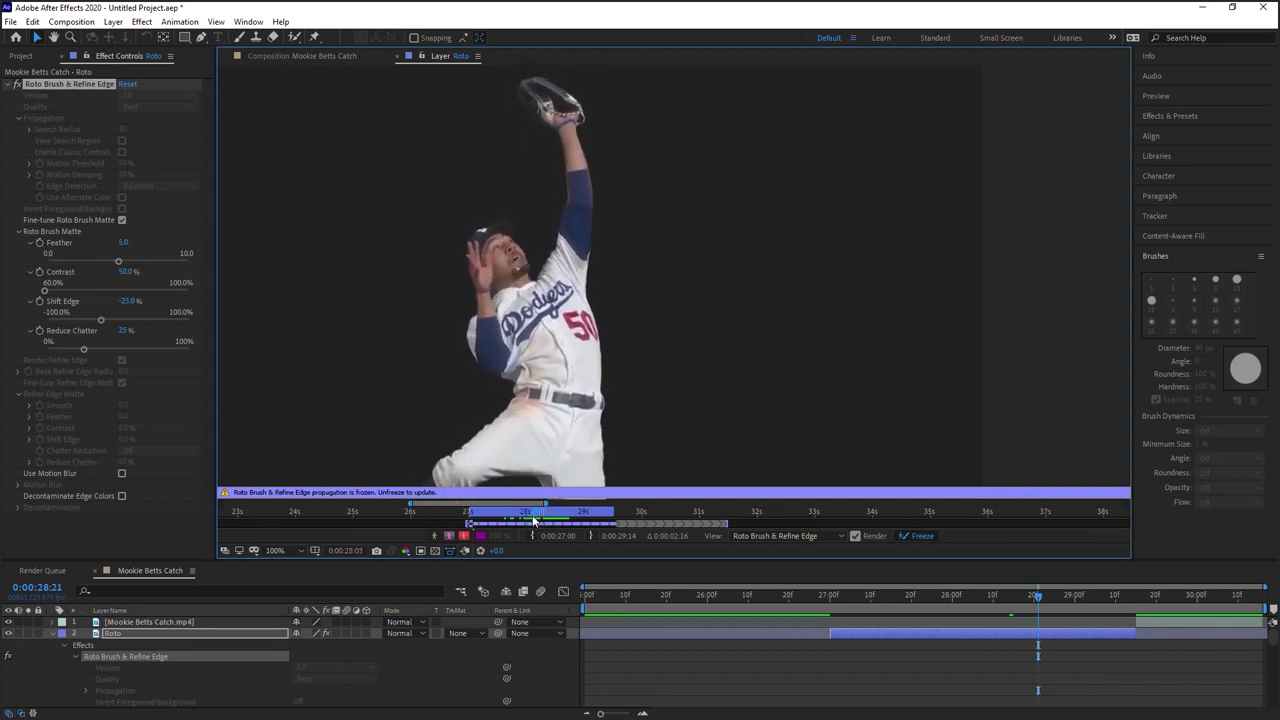
Examine the cutout's edges at 200% around the player's raised arm and sleeve with the Selection tool active
{"action": "left_click", "coordinate": [43, 498]}
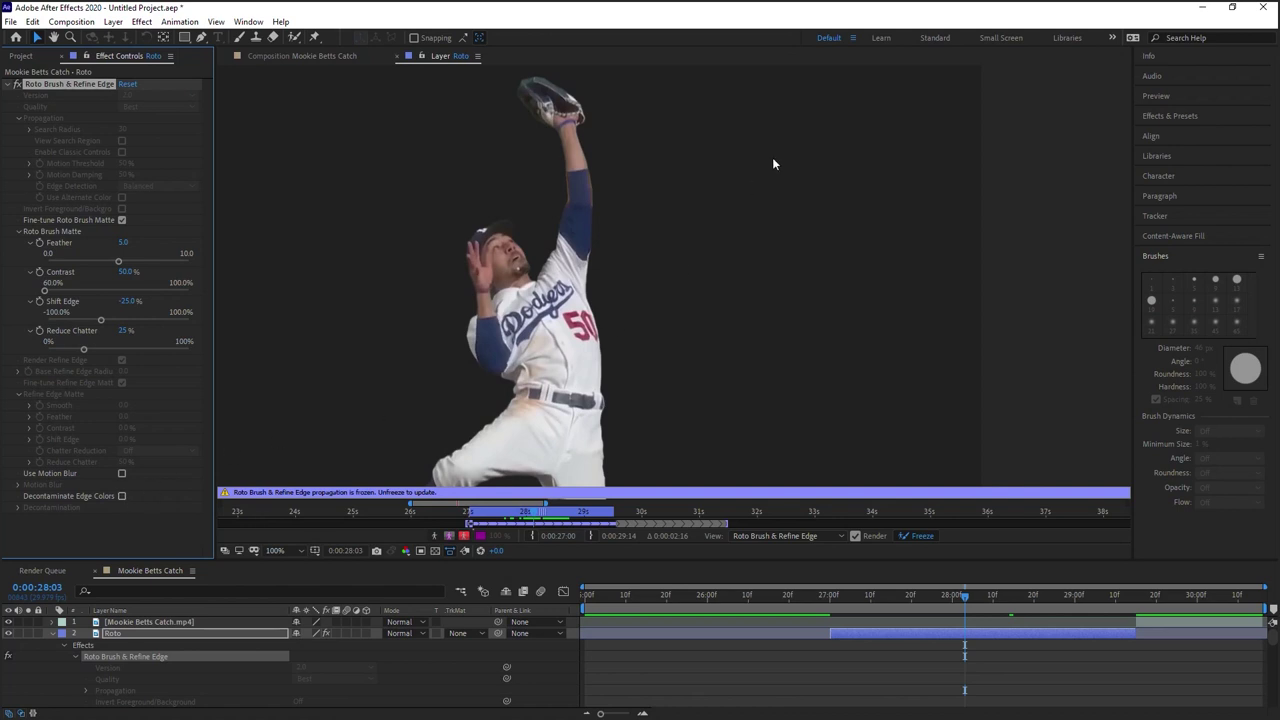
{"action": "left_click_drag", "start_coordinate": [587, 235], "coordinate": [626, 273]}
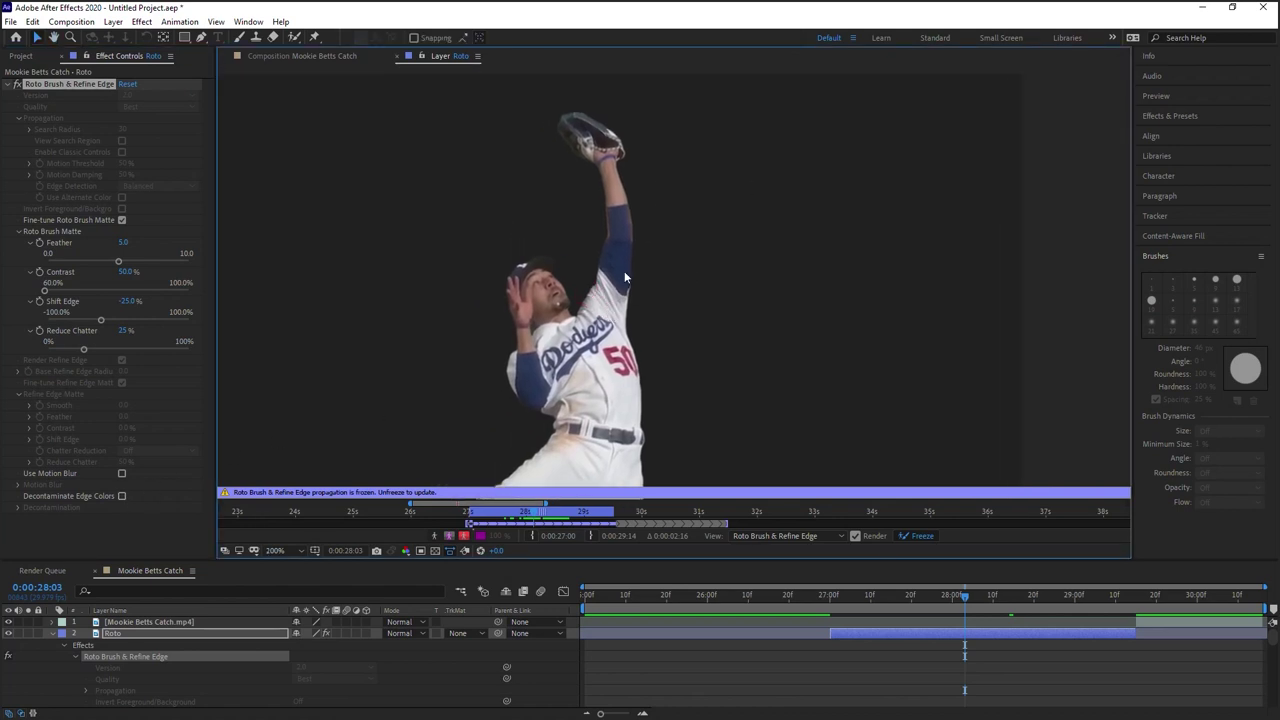
{"action": "scroll", "coordinate": [624, 272], "scroll_direction": "up", "scroll_amount": 1}
{"action": "left_click_drag", "start_coordinate": [615, 195], "coordinate": [672, 239]}
{"action": "key", "text": "v"}
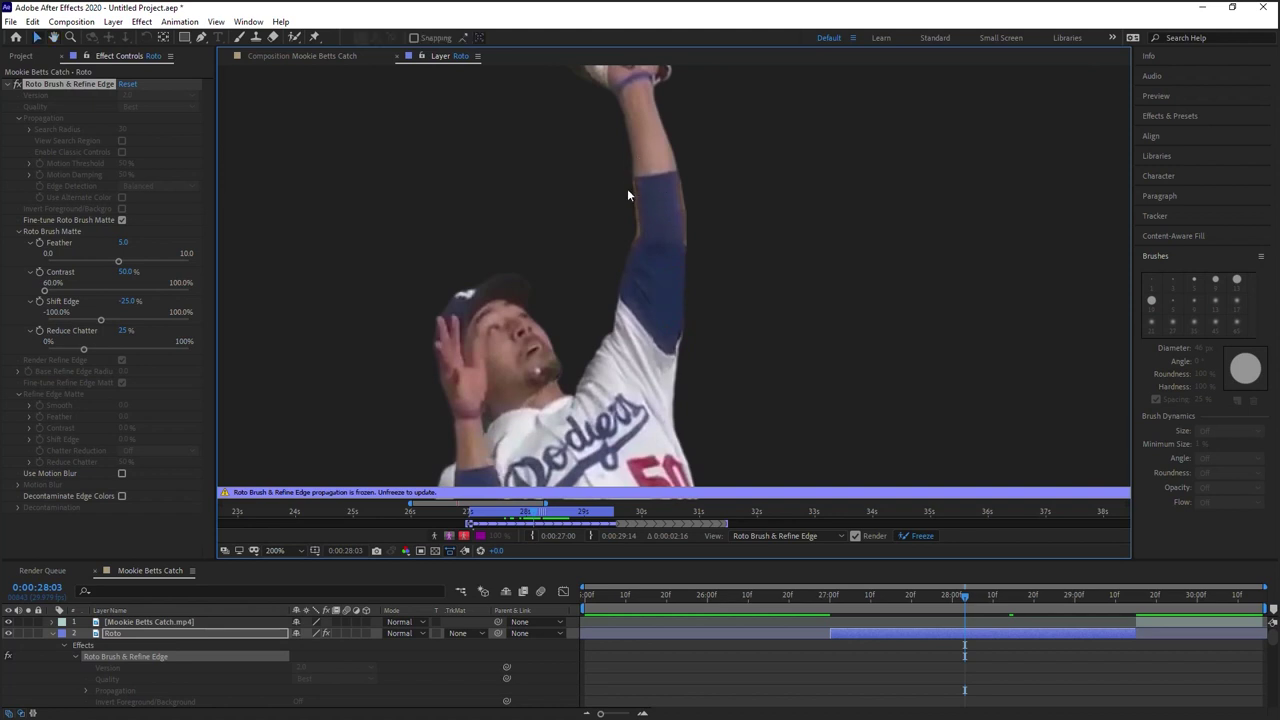
Turn on Decontaminate Edge Colors for the Roto layer's Roto Brush & Refine Edge effect and expand the Decontamination settings
{"action": "left_click_drag", "start_coordinate": [628, 195], "coordinate": [663, 286]}
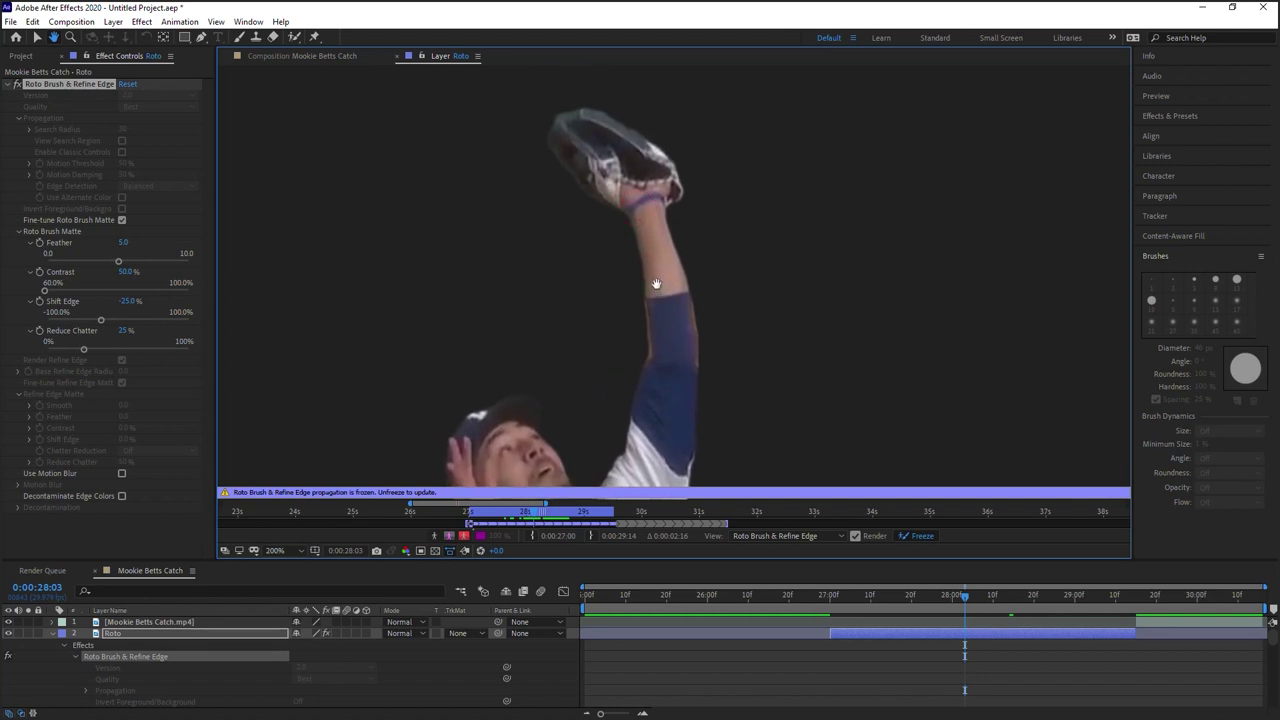
{"action": "key", "text": "v"}
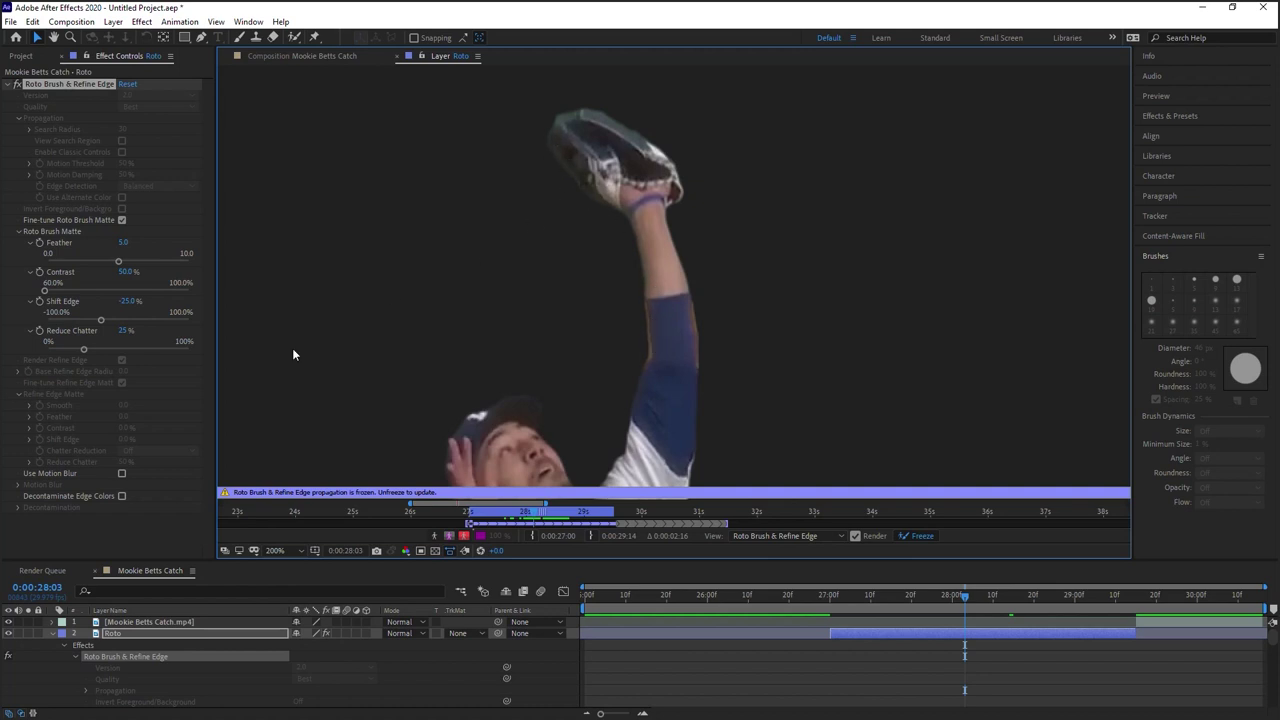
{"action": "left_click", "coordinate": [121, 496]}
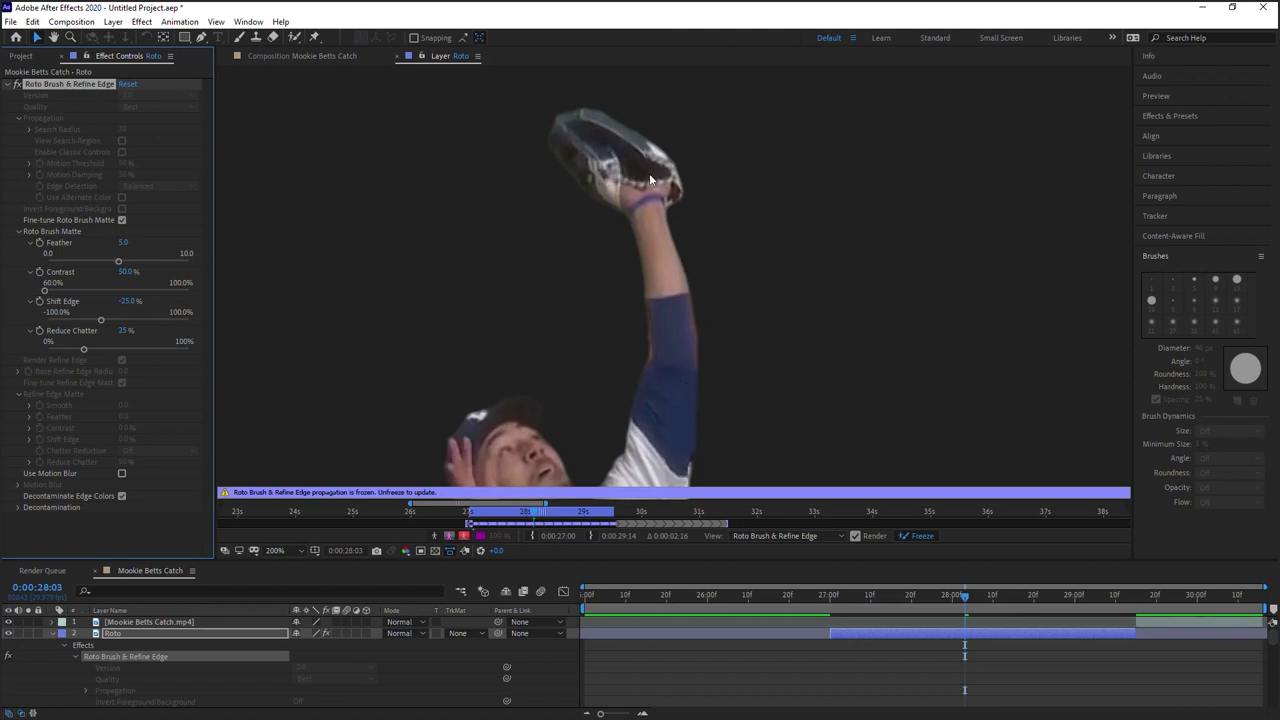
{"action": "left_click_drag", "start_coordinate": [685, 433], "coordinate": [696, 355]}
{"action": "key", "text": "v"}
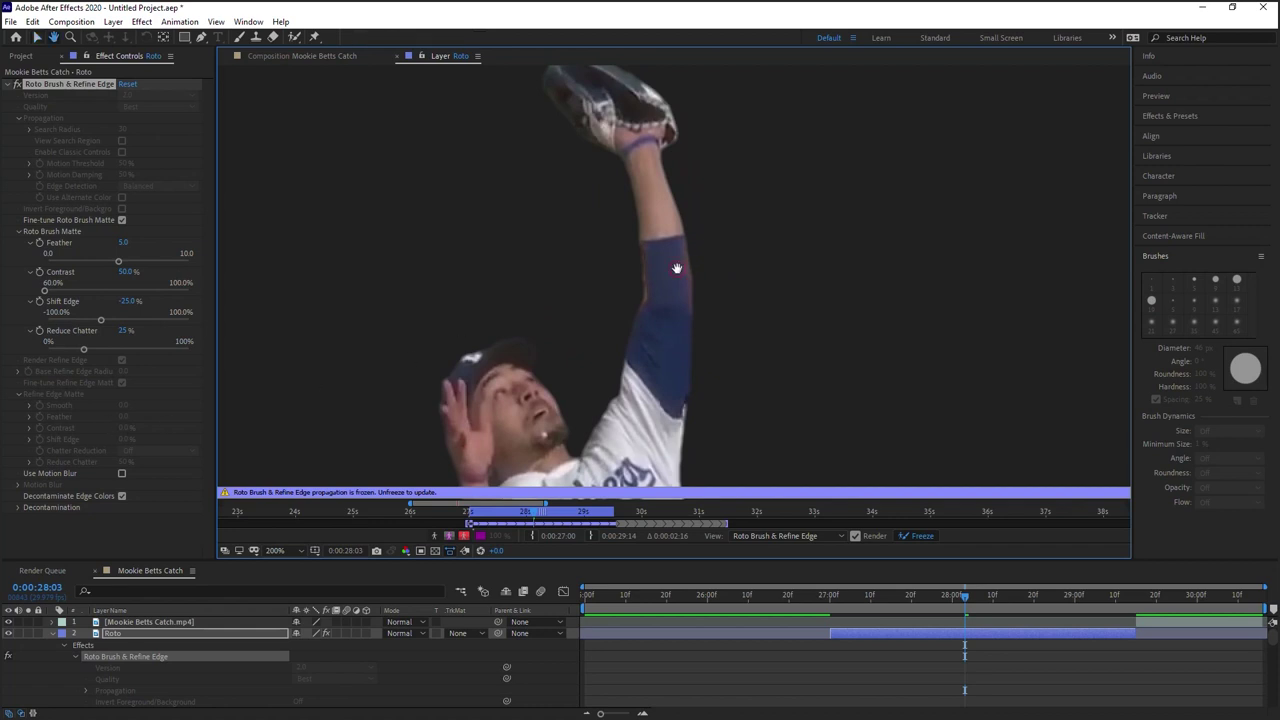
{"action": "left_click_drag", "start_coordinate": [700, 245], "coordinate": [700, 203]}
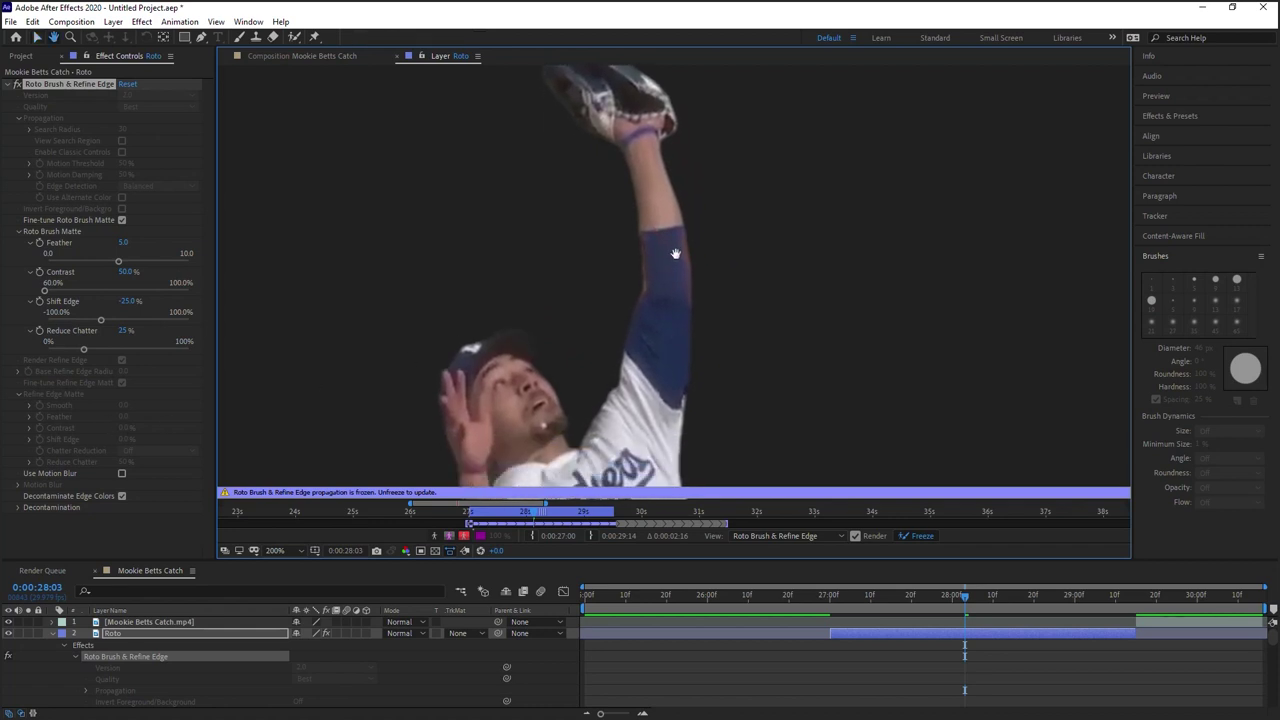
{"action": "left_click", "coordinate": [18, 507]}
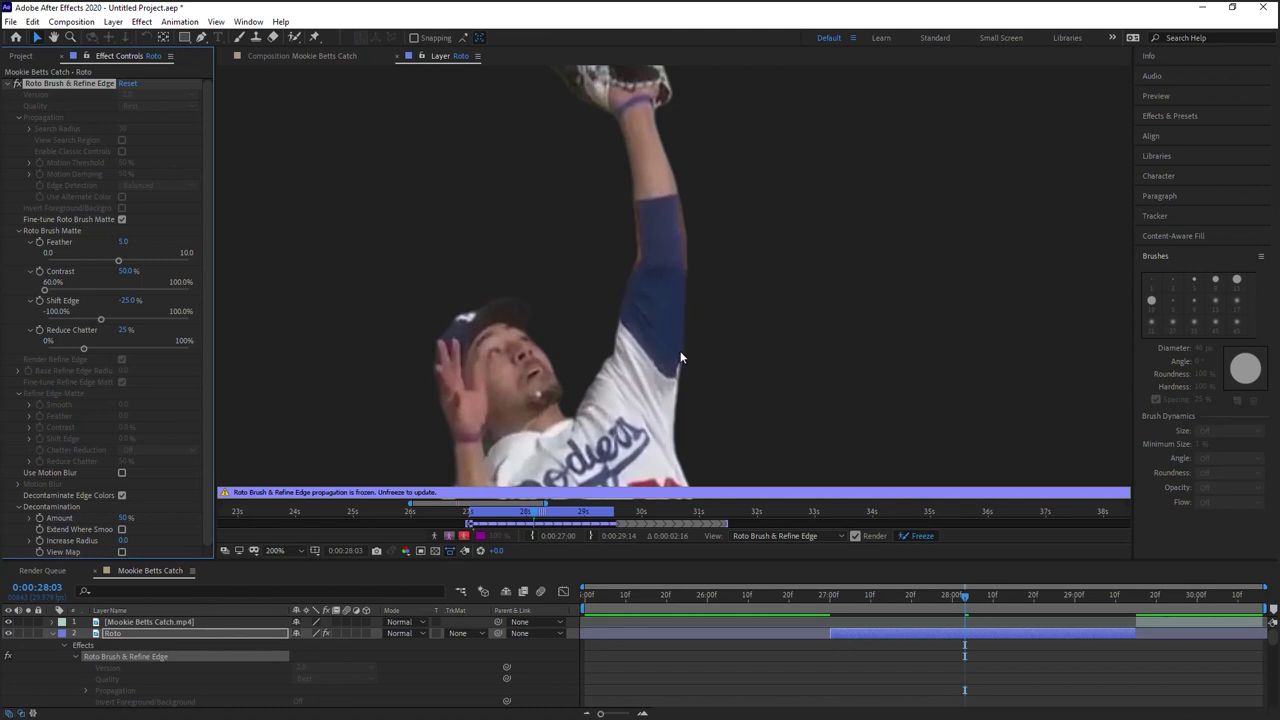
Examine the decontaminated cutout edges at 200% from the player's legs up to the raised arm and glove
{"action": "key", "text": "h"}
{"action": "scroll", "coordinate": [680, 340], "scroll_direction": "down", "scroll_amount": 10}
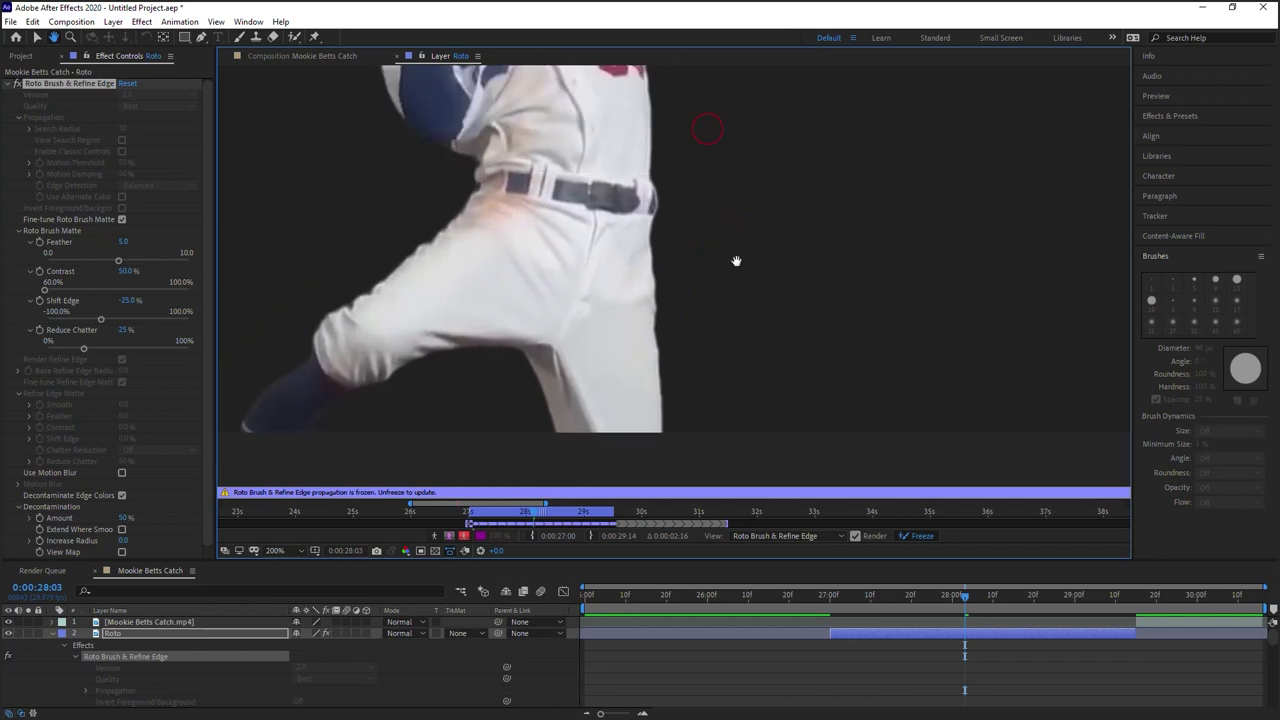
{"action": "scroll", "coordinate": [736, 261], "scroll_direction": "up", "scroll_amount": 10}
{"action": "key", "text": "v"}
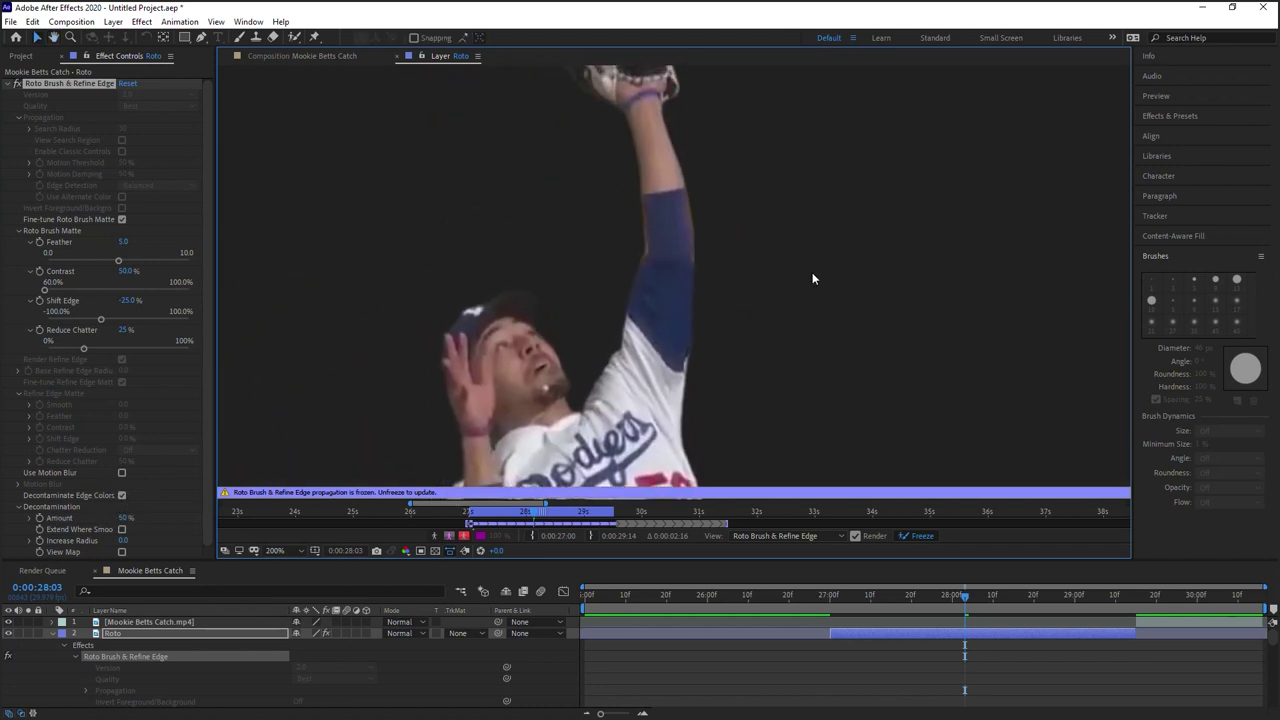
{"action": "key", "text": "h"}
{"action": "left_click_drag", "start_coordinate": [680, 243], "coordinate": [687, 287]}
{"action": "key", "text": "v"}
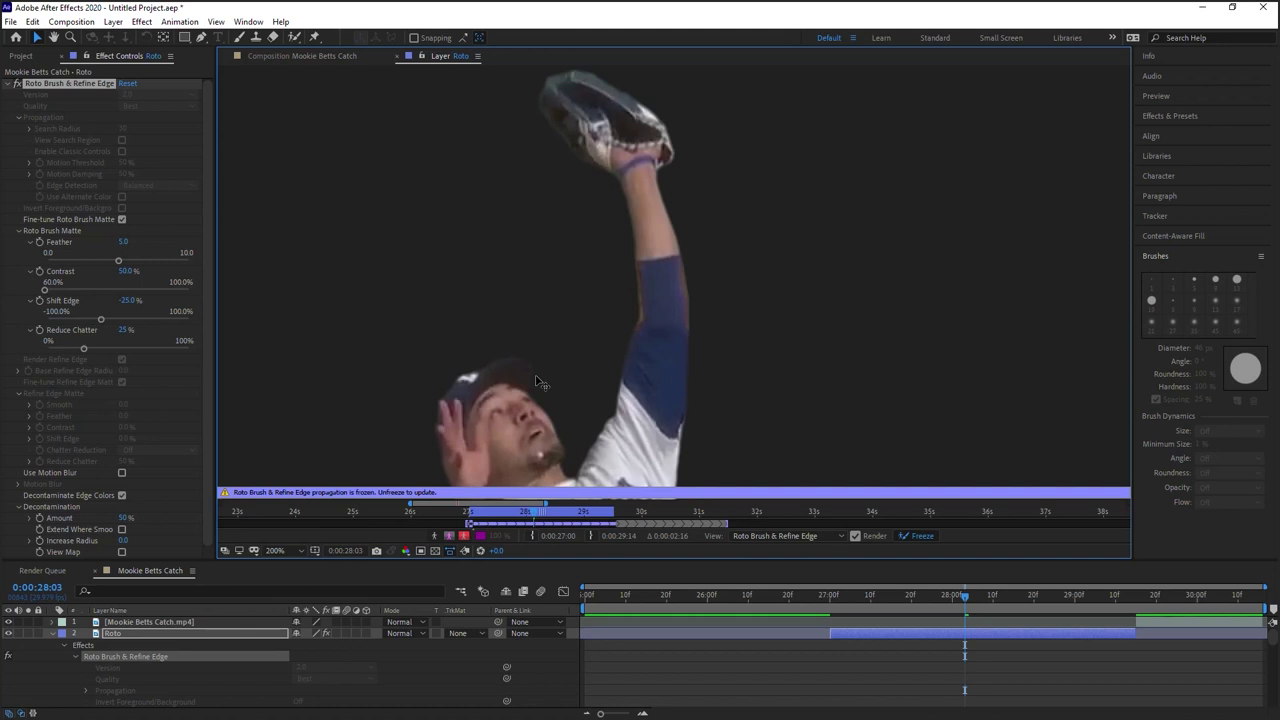
{"action": "left_click", "coordinate": [121, 495]}
{"action": "left_click", "coordinate": [18, 507]}
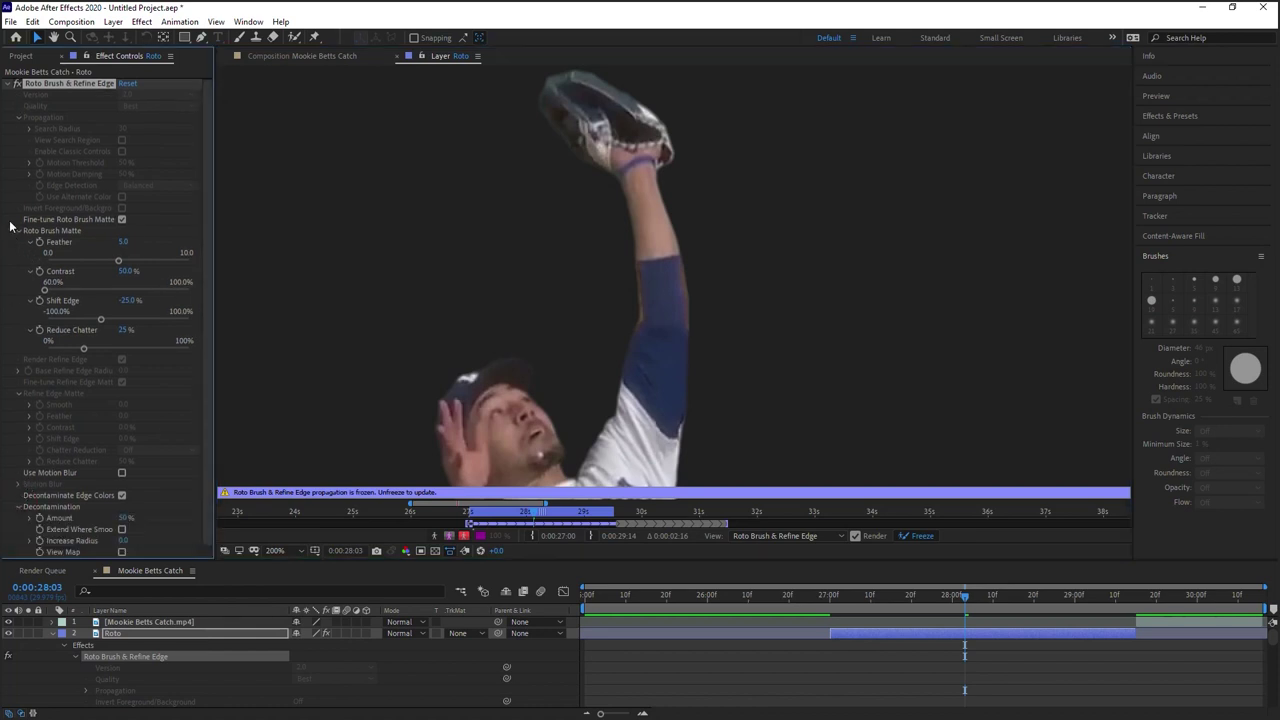
Collapse the Roto Brush effect and view the composition's cutout with the transparency grid off and on again
{"action": "left_click", "coordinate": [9, 86]}
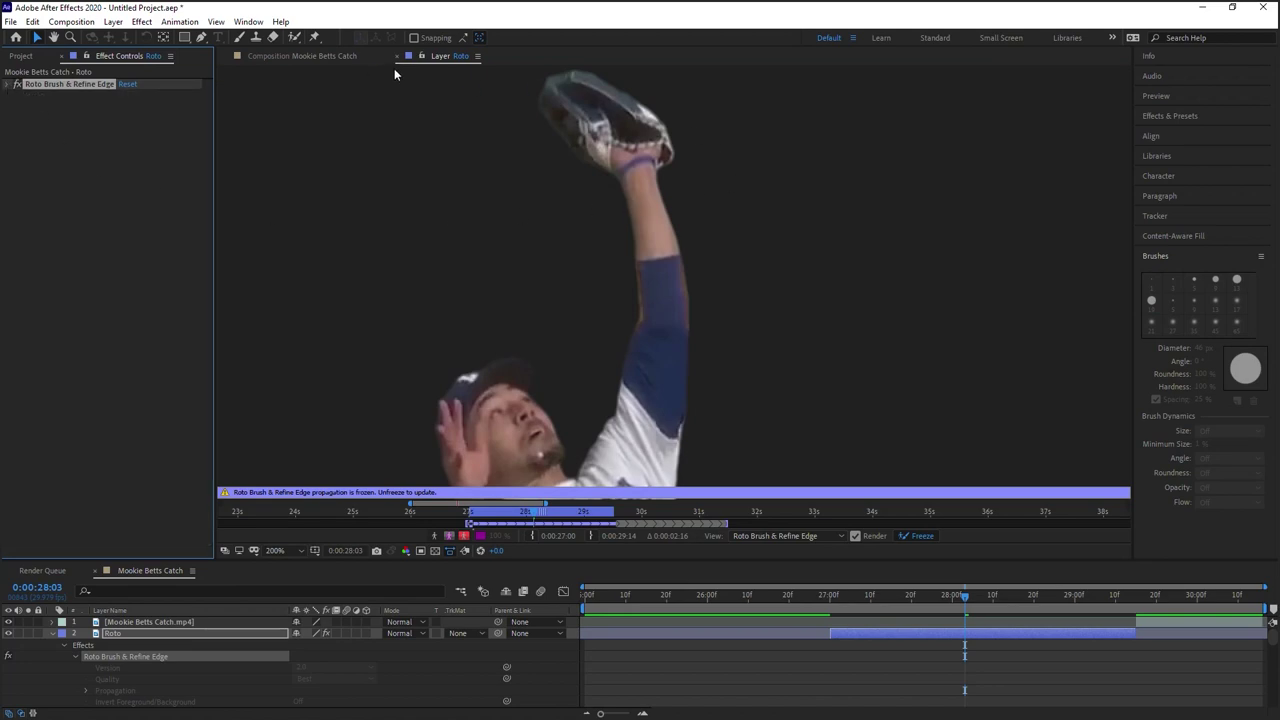
{"action": "left_click", "coordinate": [319, 55]}
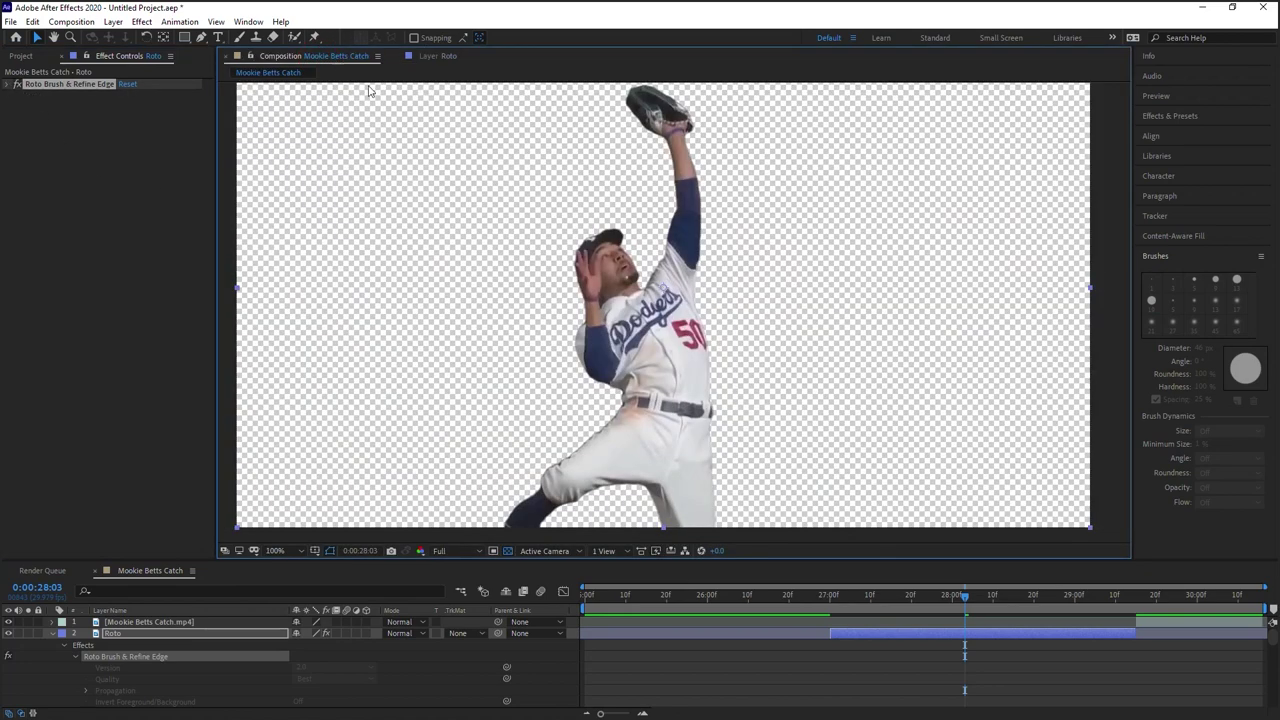
{"action": "left_click", "coordinate": [508, 550]}
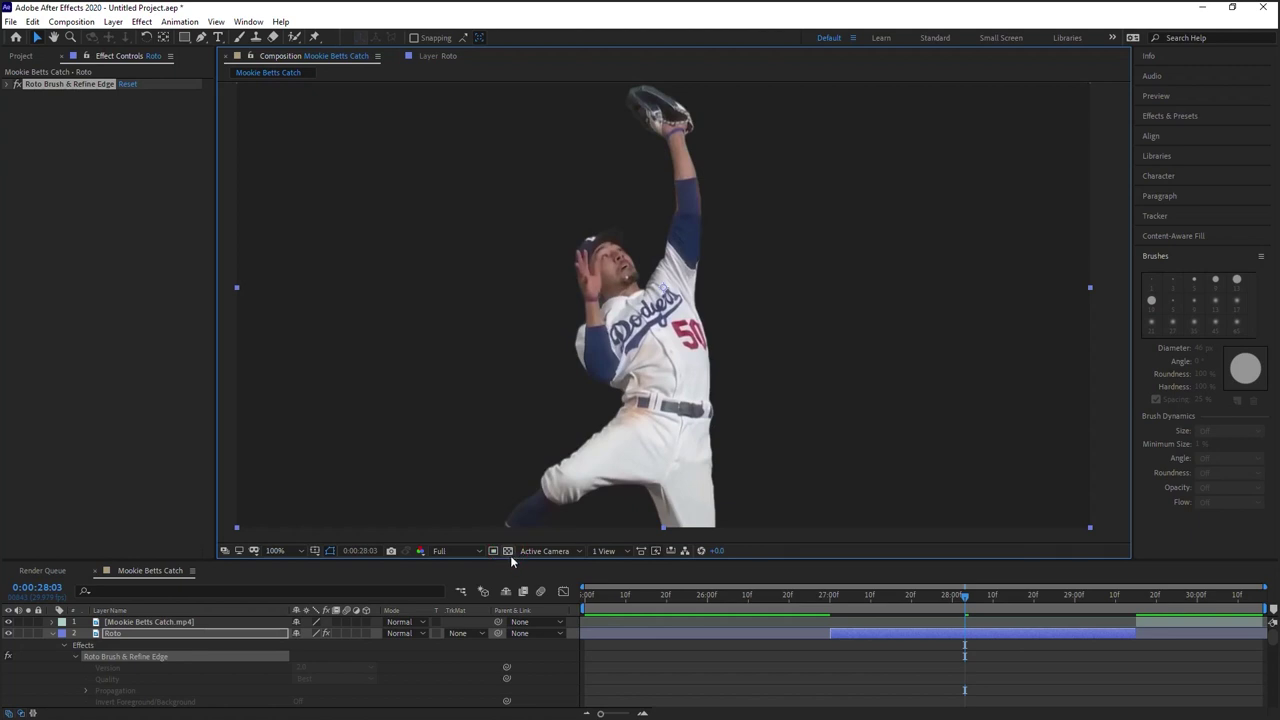
{"action": "left_click", "coordinate": [507, 550]}
Review the cutout in the composition from 0:00:27:11 to 0:00:29:05, and return to 0:00:27:00
{"action": "left_click", "coordinate": [871, 597]}
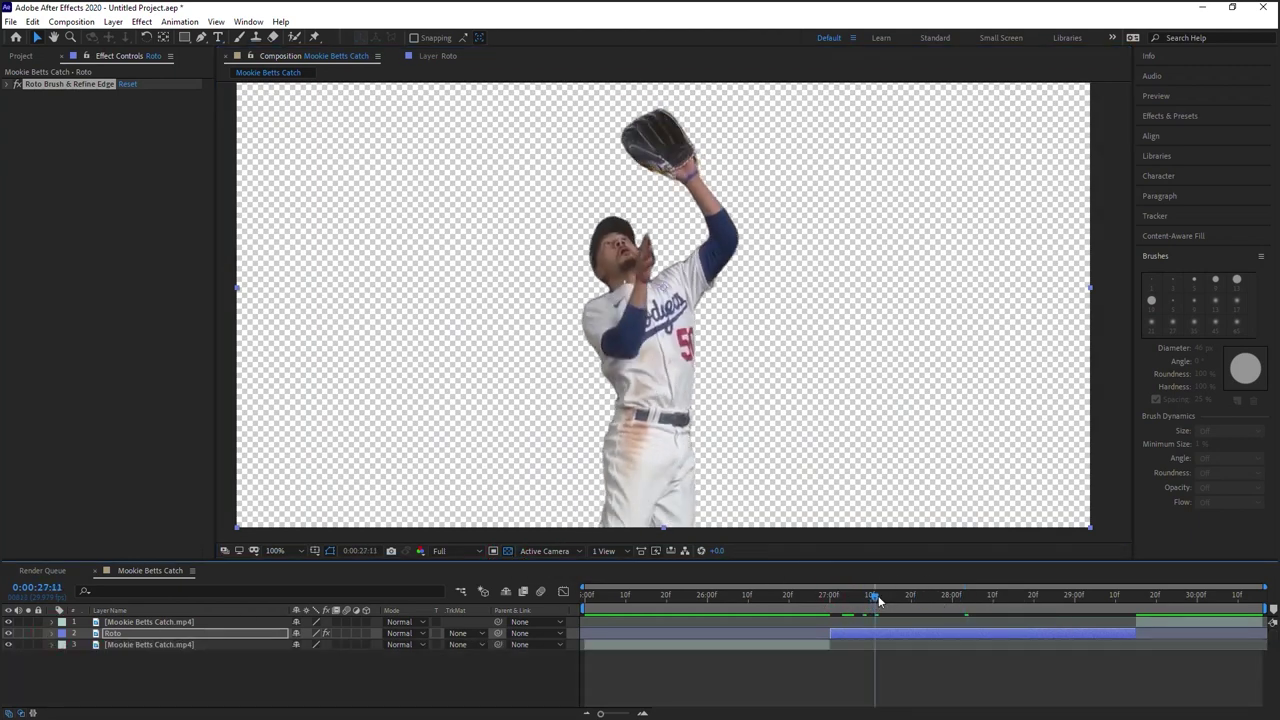
{"action": "left_click_drag", "start_coordinate": [880, 598], "coordinate": [944, 599]}
{"action": "left_click_drag", "start_coordinate": [1062, 598], "coordinate": [1095, 620]}
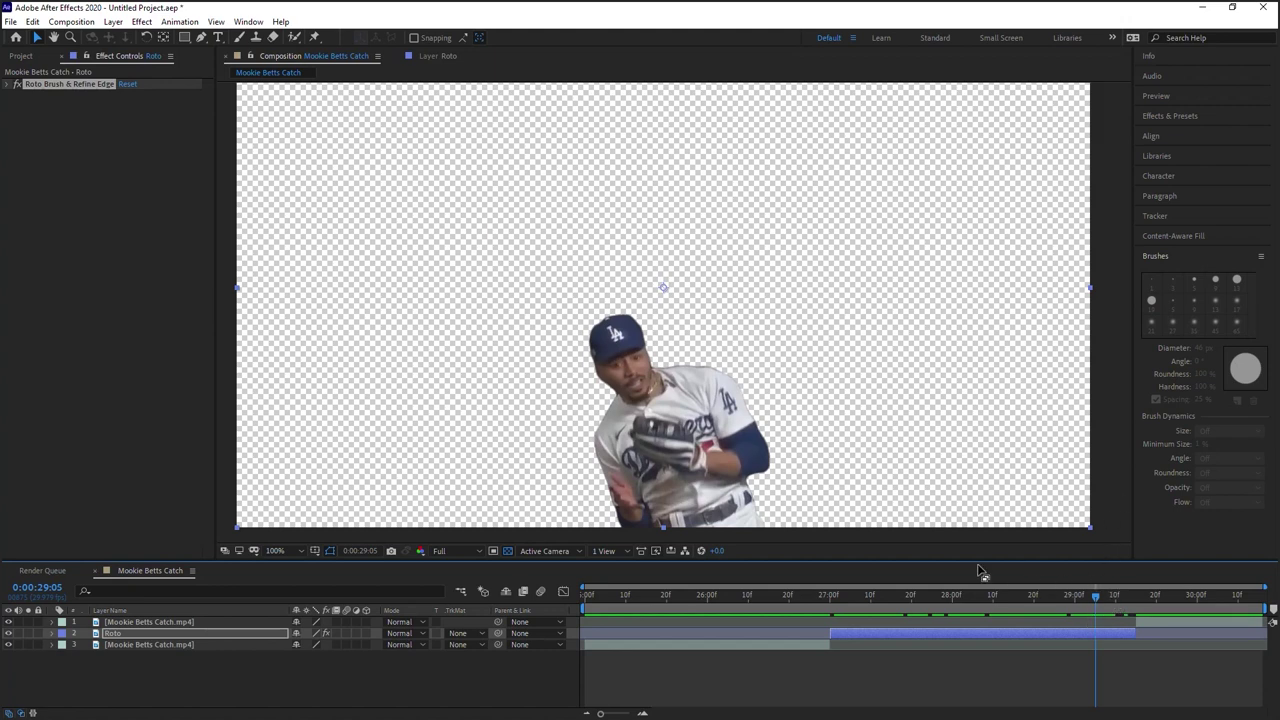
{"action": "left_click", "coordinate": [830, 596]}
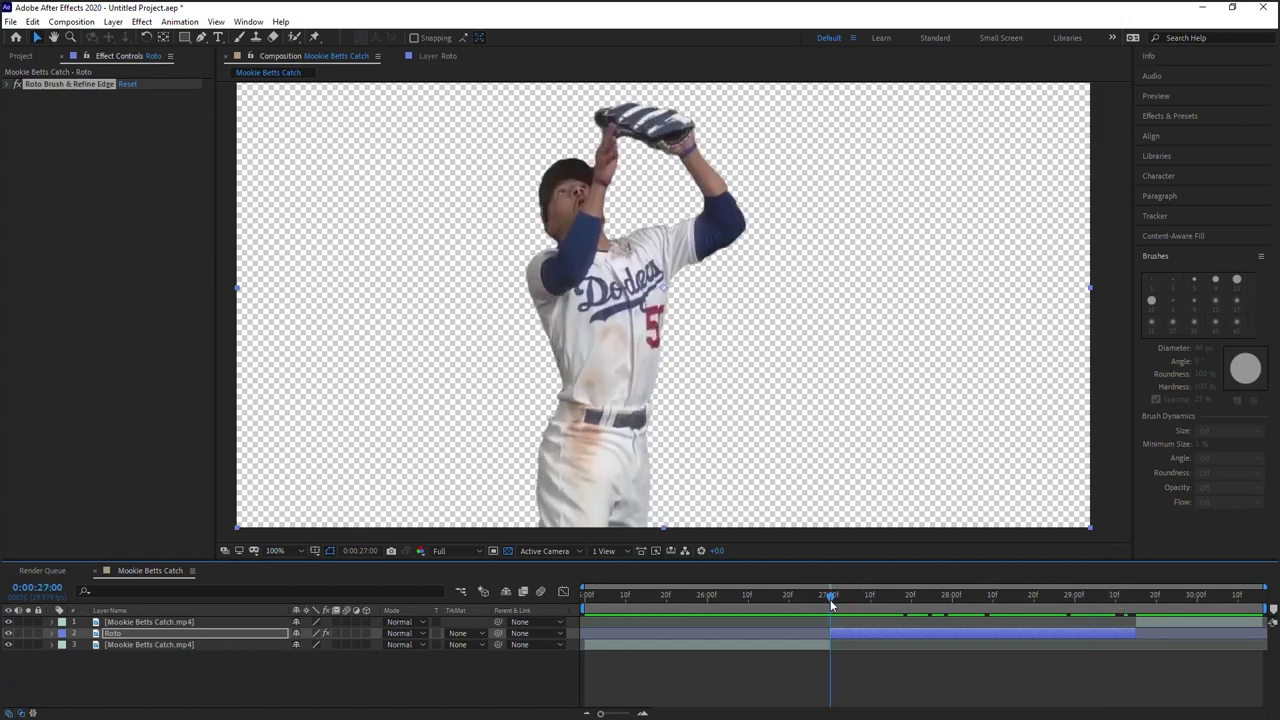
Rename the bottom footage layer BG and extend its end to match the end of the Roto layer
{"action": "left_click", "coordinate": [135, 646]}
{"action": "key", "text": "Return"}
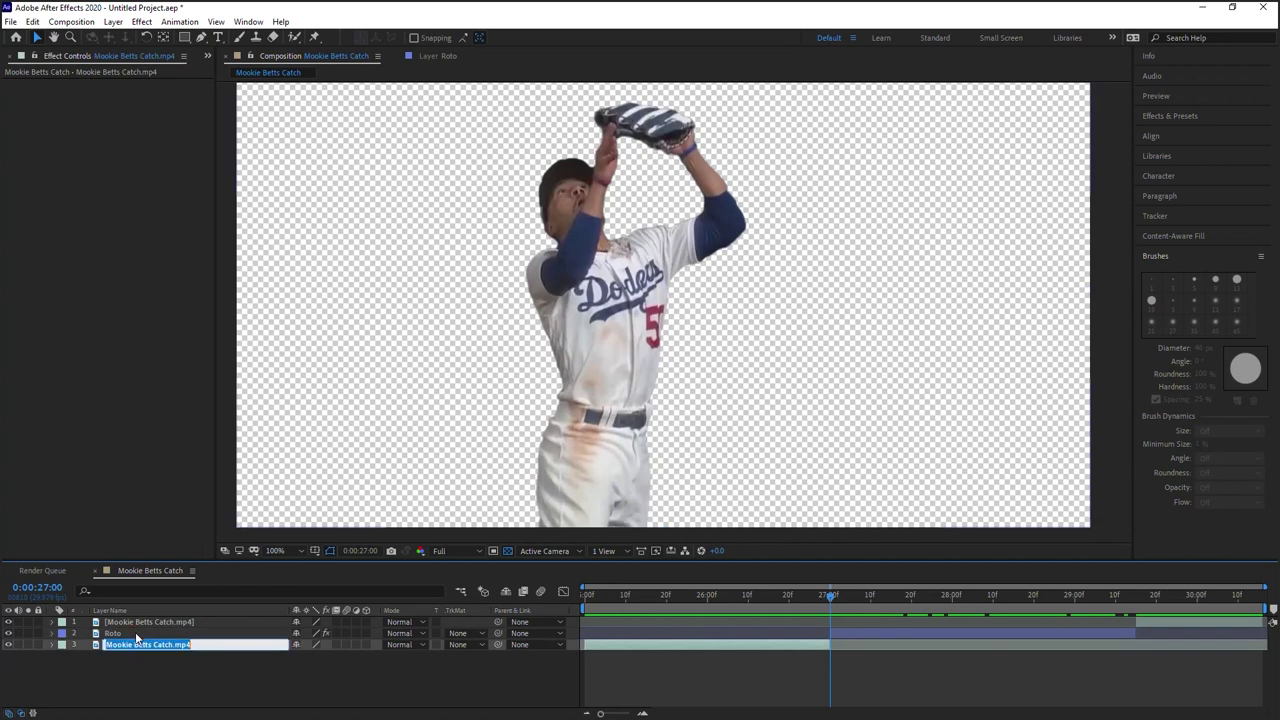
{"action": "type", "text": "BG"}
{"action": "key", "text": "Return"}
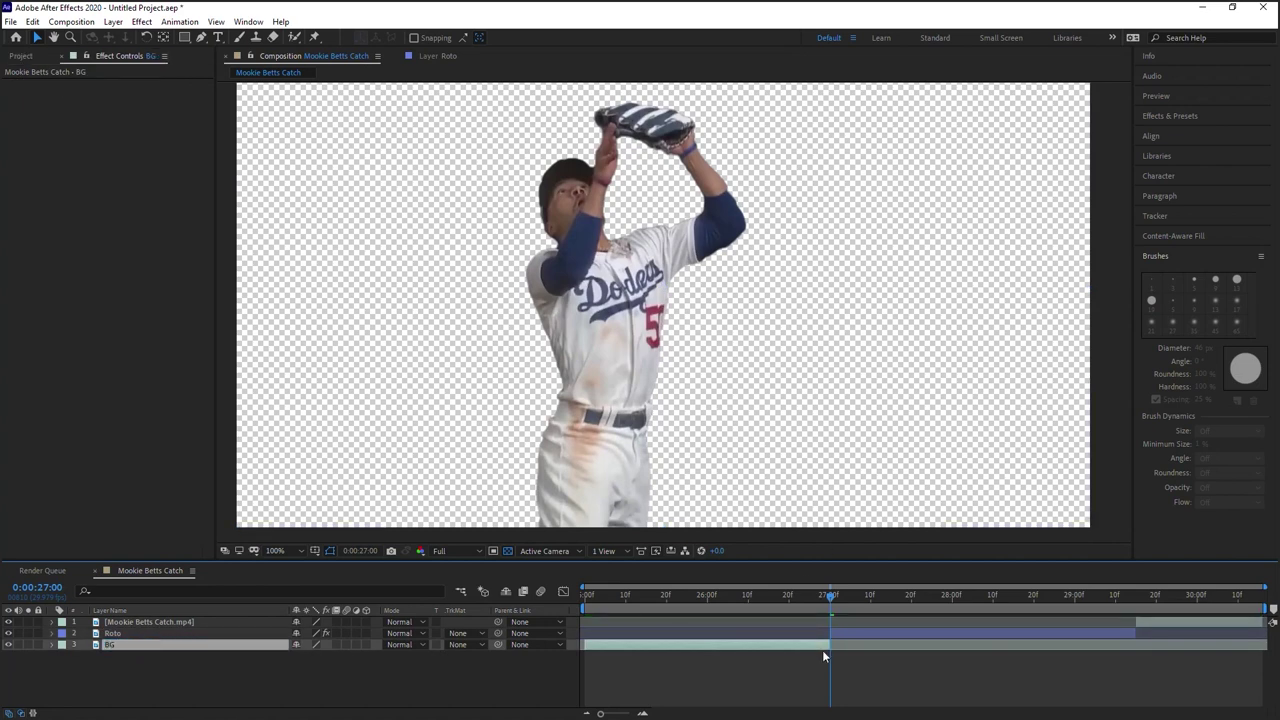
{"action": "left_click_drag", "start_coordinate": [830, 645], "coordinate": [1136, 645]}
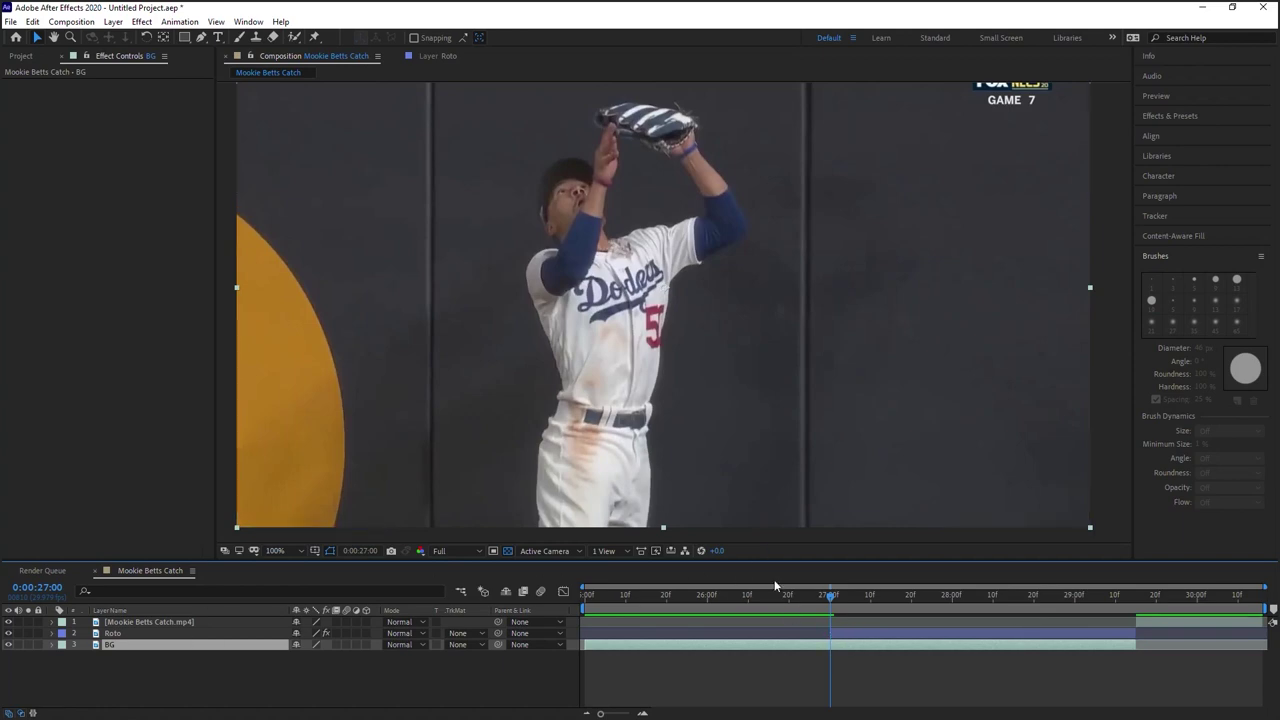
Split the BG layer at 0:00:27:00, apply the Black & White effect to the later segment, and preview it
{"action": "key", "text": "ctrl+shift+d"}
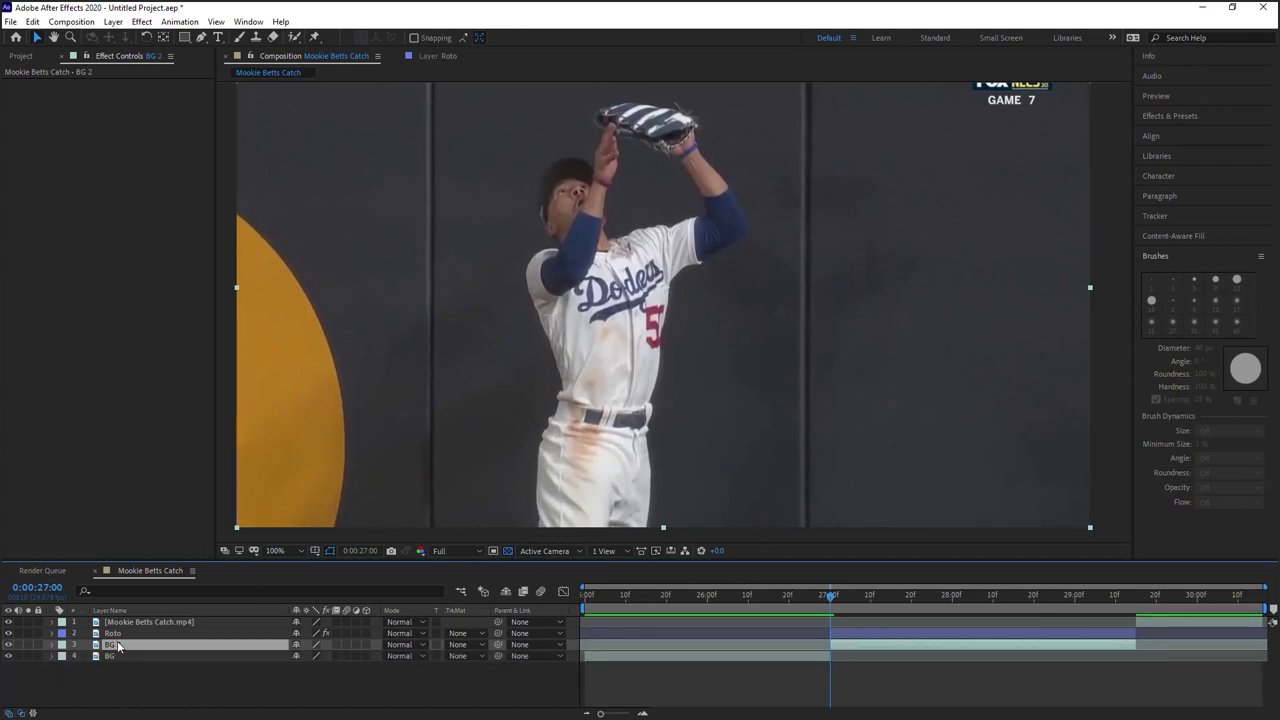
{"action": "left_click", "coordinate": [141, 21]}
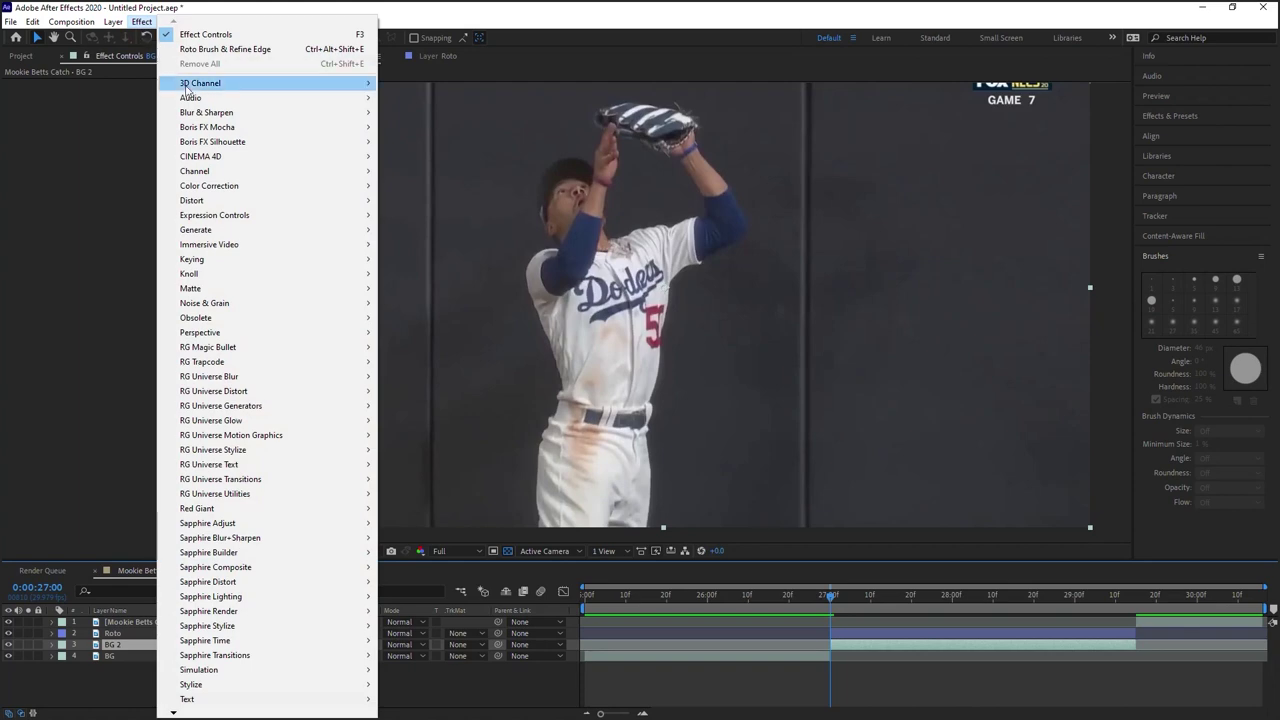
{"action": "mouse_move", "coordinate": [255, 187]}
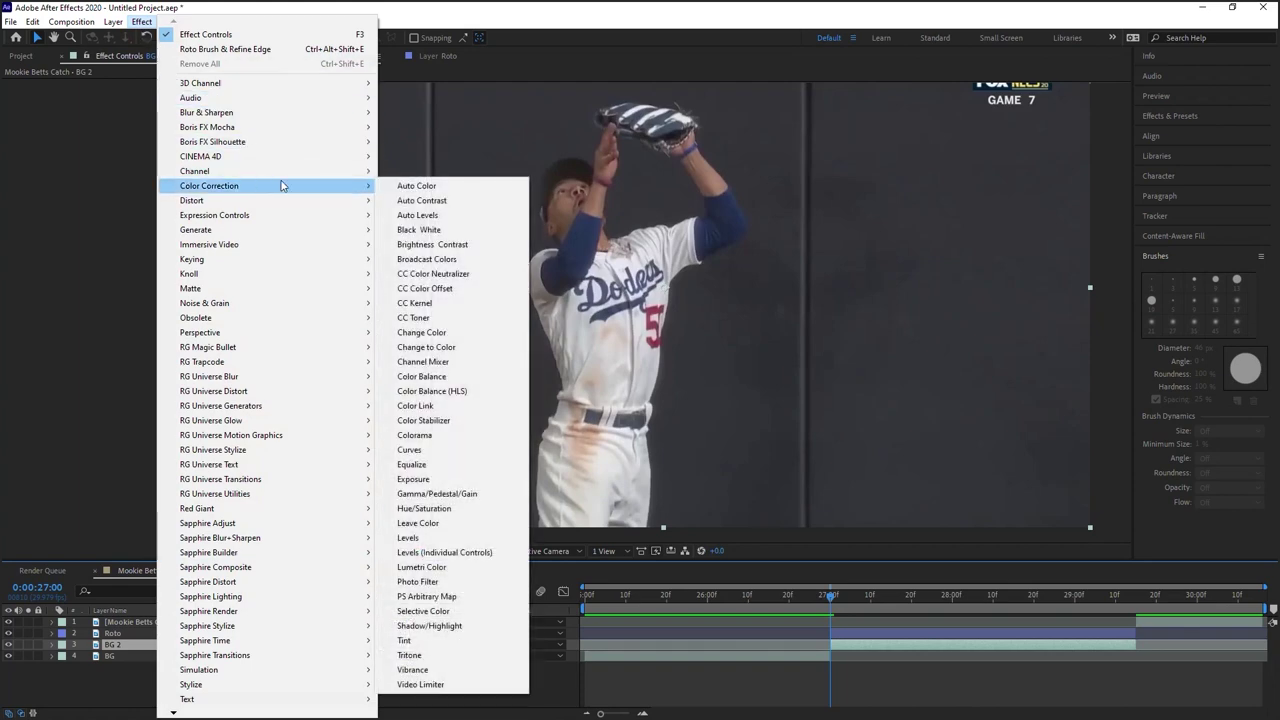
{"action": "left_click", "coordinate": [453, 231]}
{"action": "key", "text": "space"}
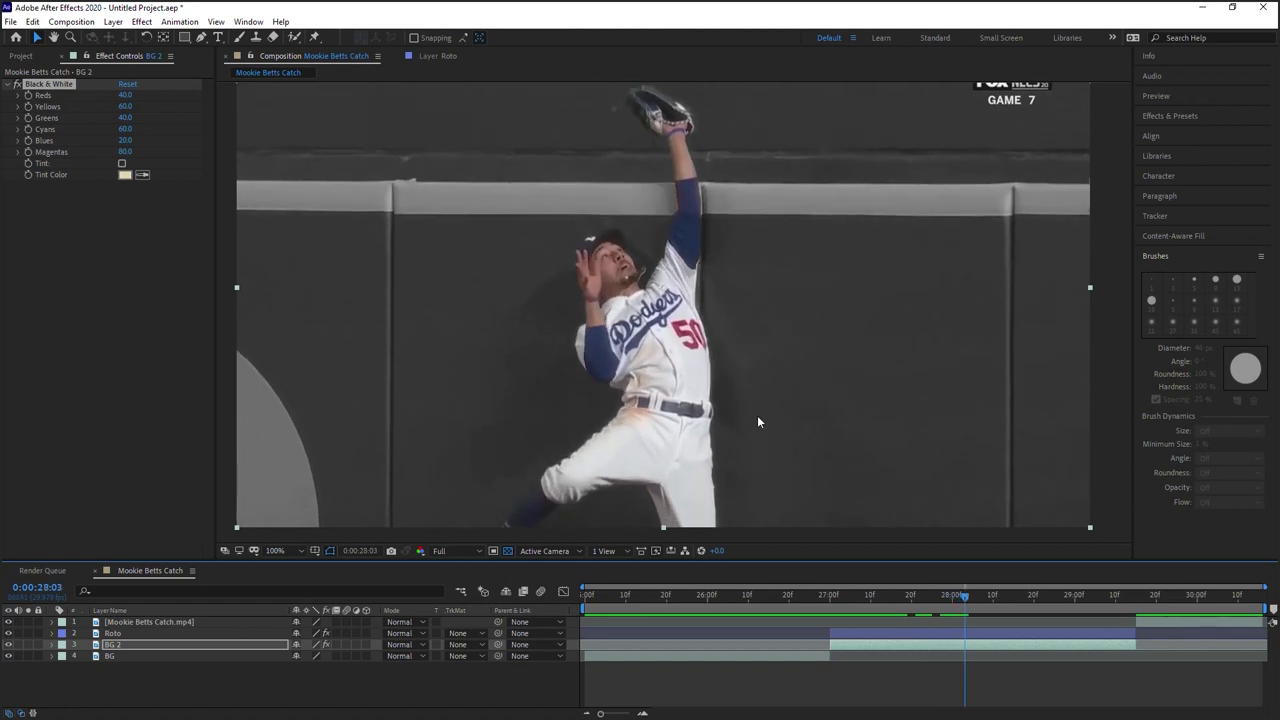
Add a text layer reading "mookie" between the Roto and BG 2 layers
{"action": "left_click", "coordinate": [123, 645]}
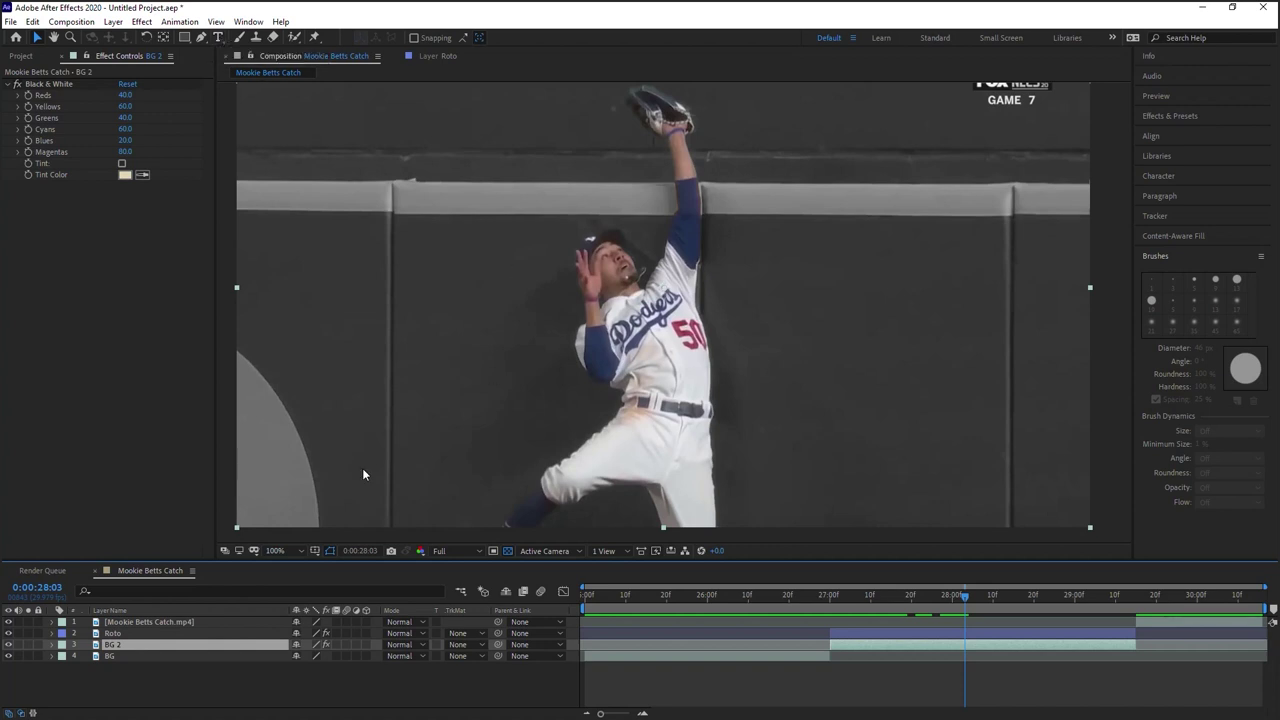
{"action": "left_click", "coordinate": [117, 634]}
{"action": "left_click", "coordinate": [119, 645]}
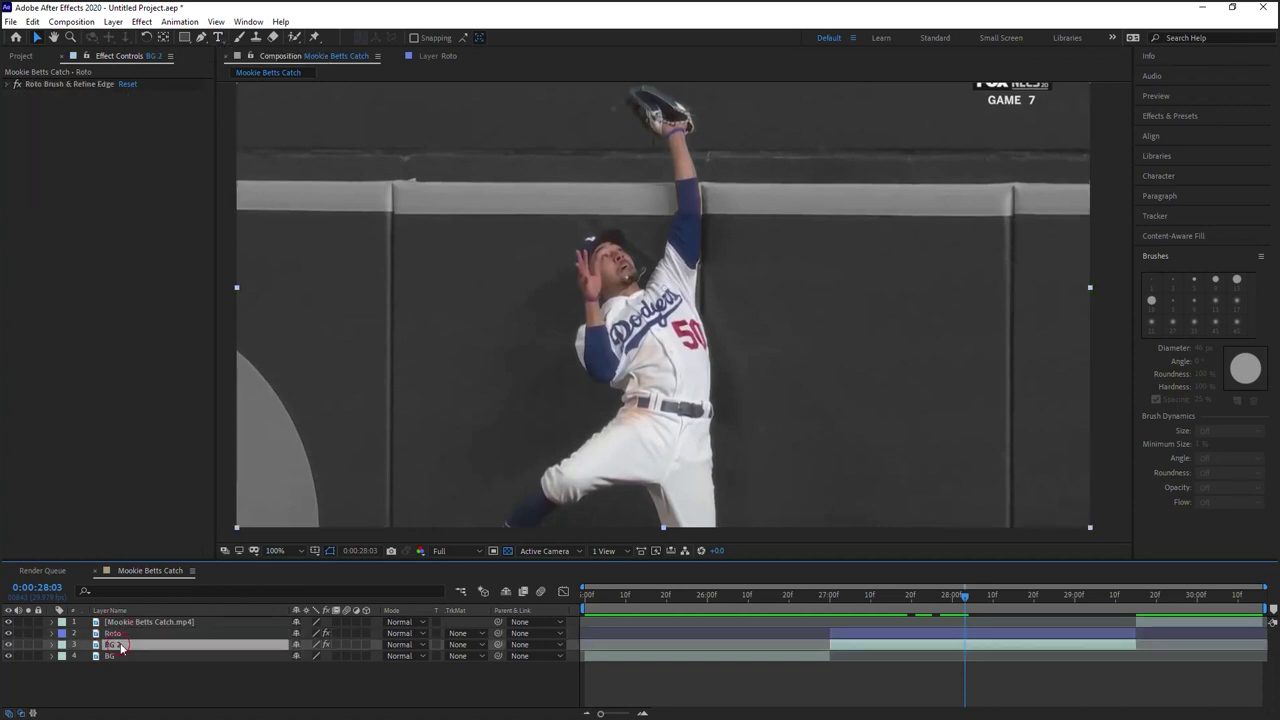
{"action": "left_click", "coordinate": [218, 37]}
{"action": "left_click", "coordinate": [480, 367]}
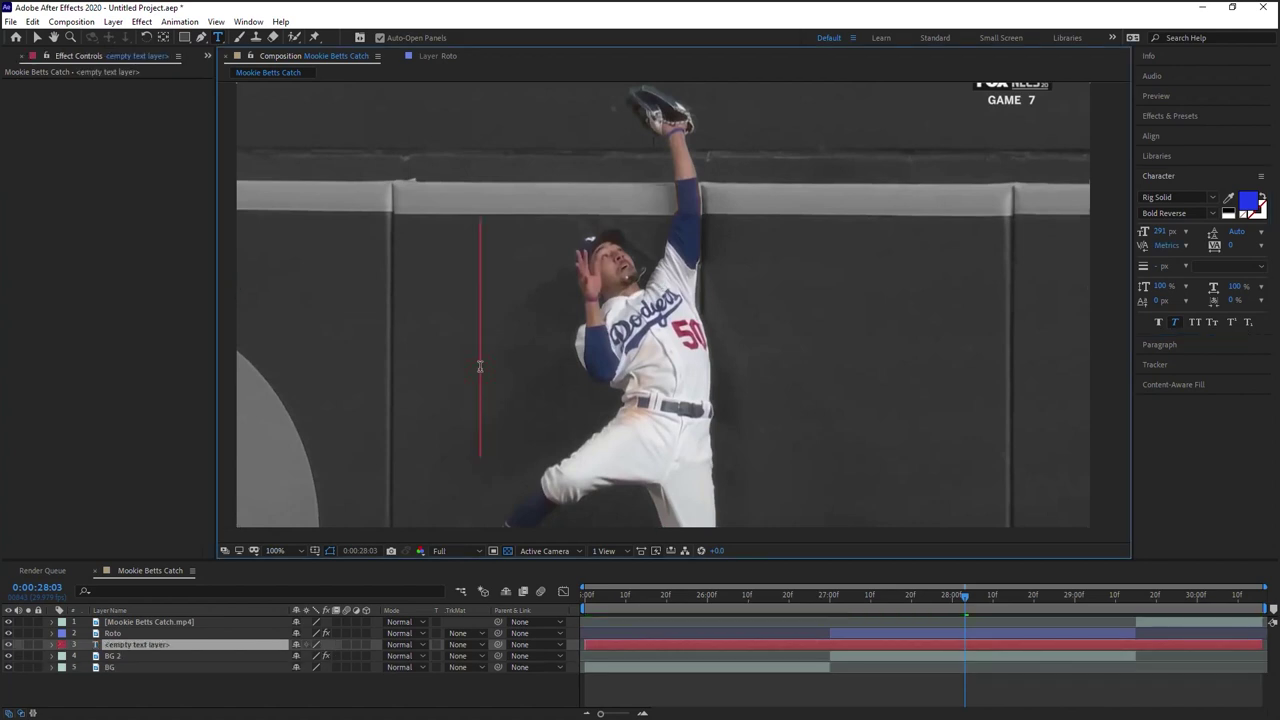
{"action": "type", "text": "mookie"}
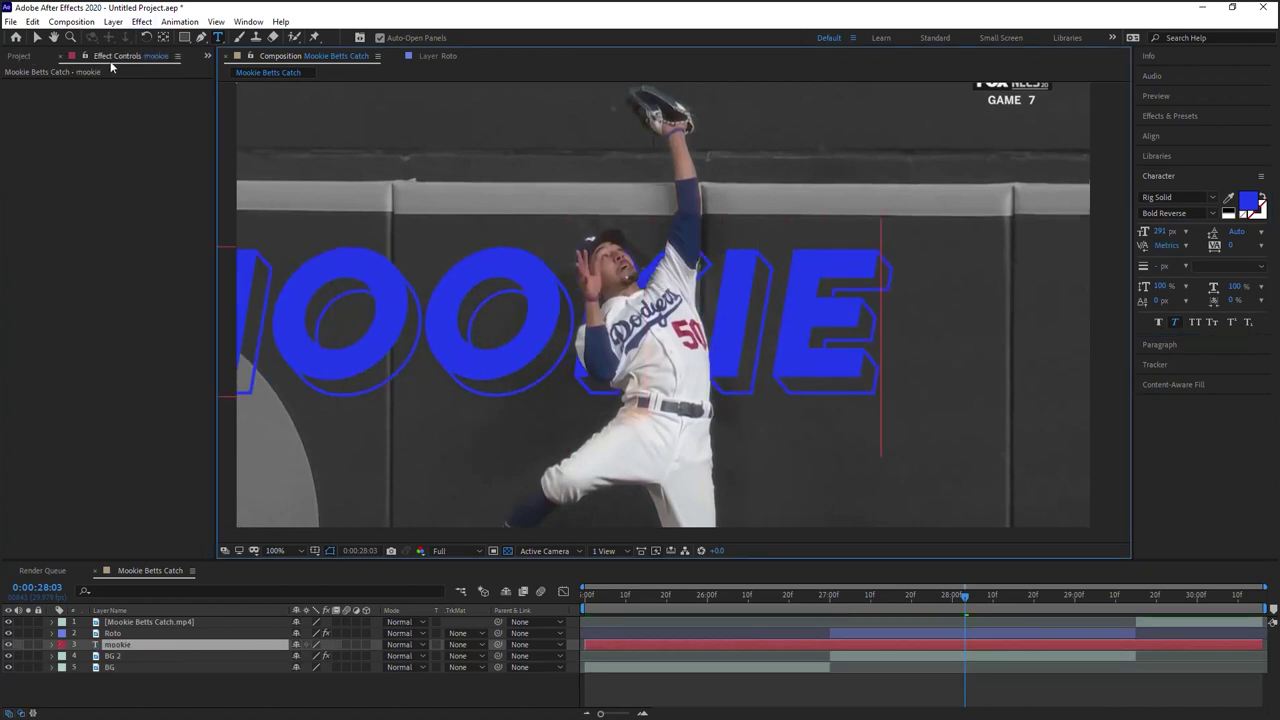
Move the MOOKIE text so it is centred across the frame behind the player, and trim its start to 0:00:27:00
{"action": "left_click", "coordinate": [36, 37]}
{"action": "left_click_drag", "start_coordinate": [784, 302], "coordinate": [938, 331]}
{"action": "left_click_drag", "start_coordinate": [160, 648], "coordinate": [134, 652]}
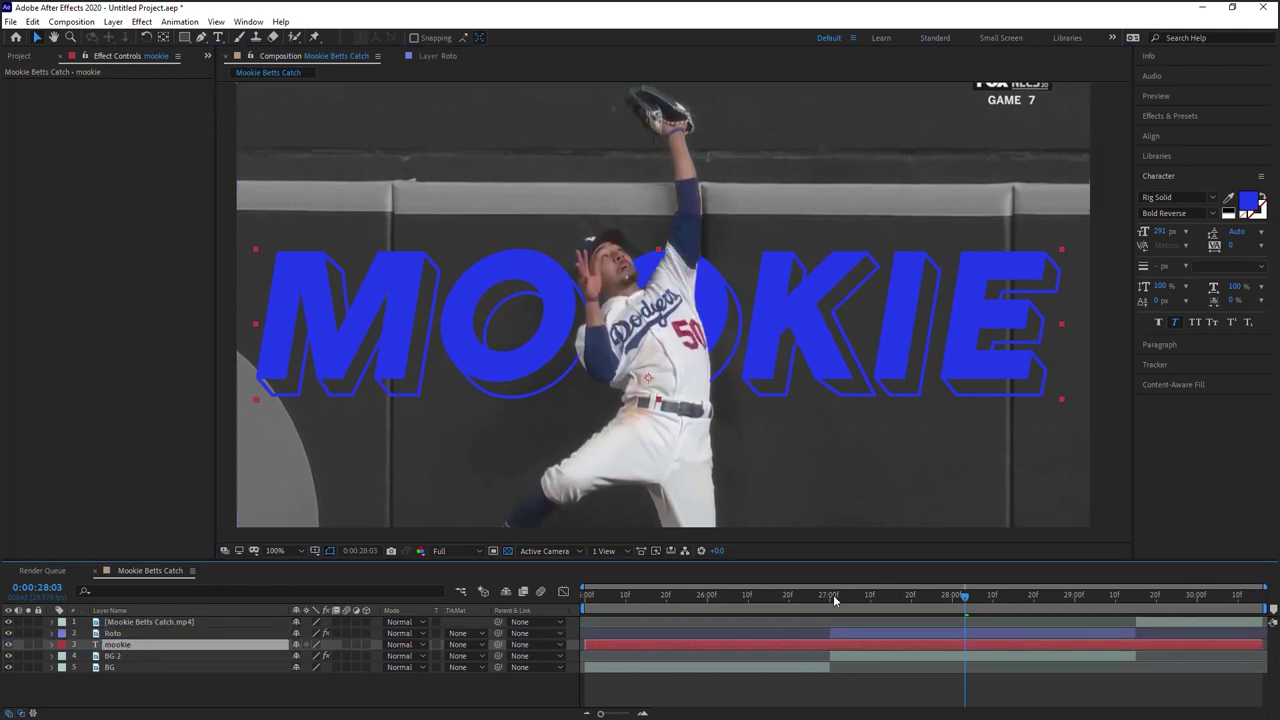
{"action": "left_click", "coordinate": [831, 600]}
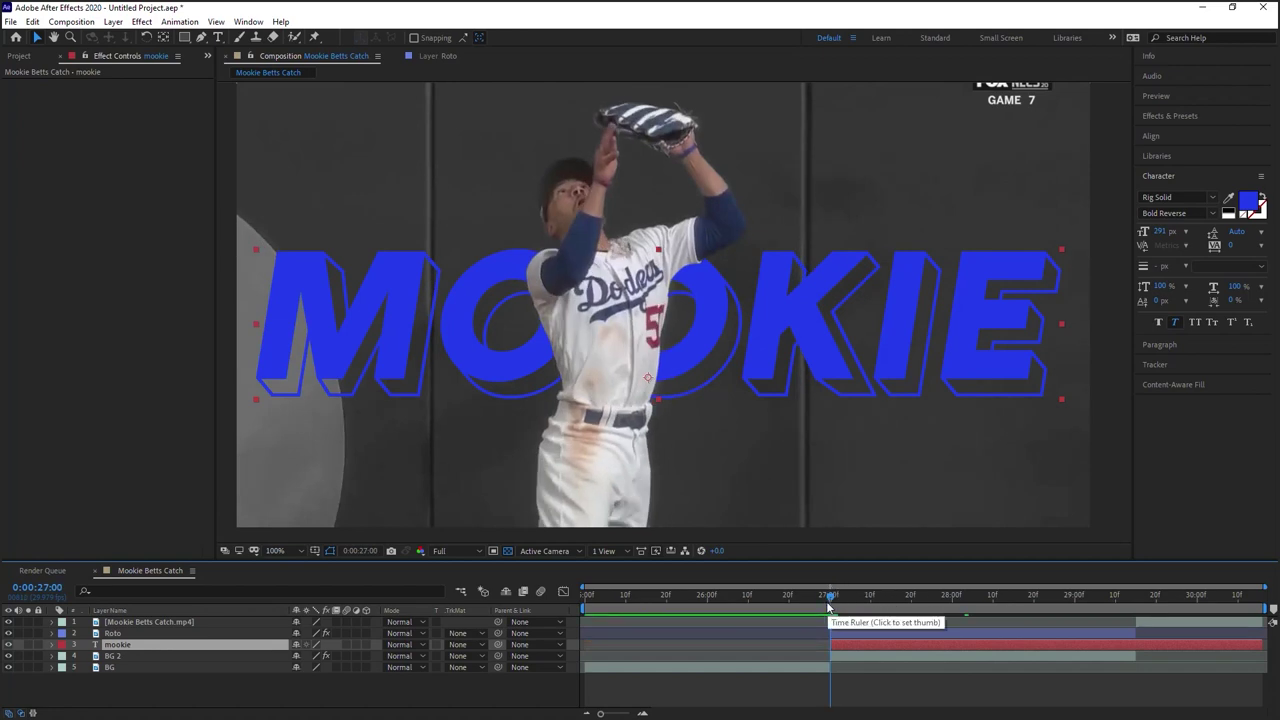
Trim the mookie layer's end at 0:00:29:13, where the Roto layer ends, and preview the text behind the player
{"action": "left_click_drag", "start_coordinate": [831, 597], "coordinate": [1037, 598]}
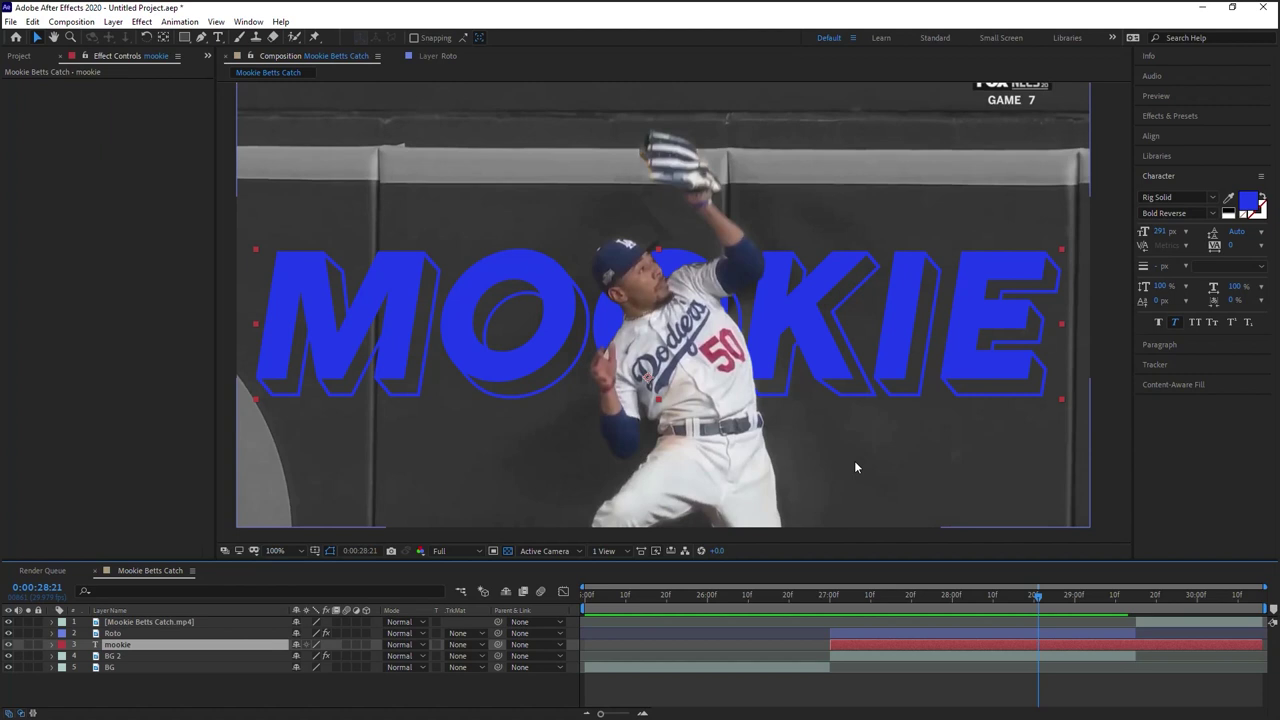
{"action": "key", "text": "space"}
{"action": "left_click_drag", "start_coordinate": [865, 363], "coordinate": [877, 389]}
{"action": "left_click_drag", "start_coordinate": [948, 418], "coordinate": [951, 424]}
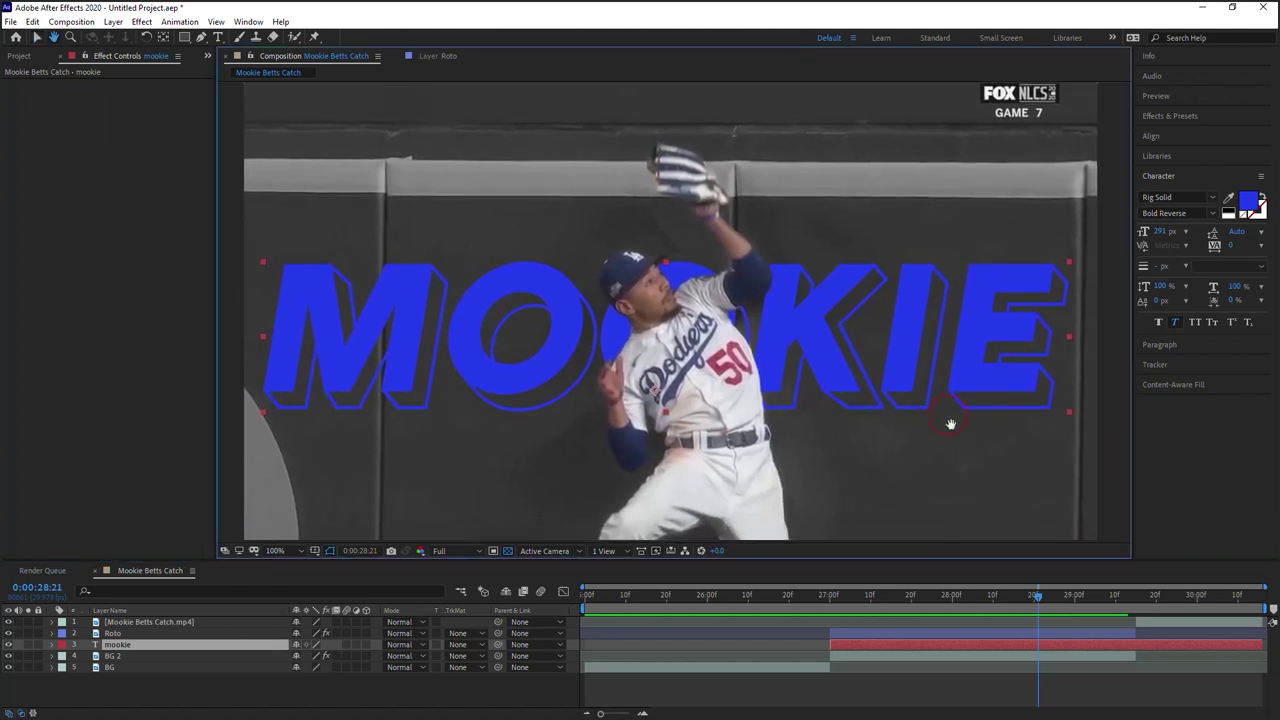
{"action": "key", "text": "v"}
{"action": "left_click", "coordinate": [1129, 597]}
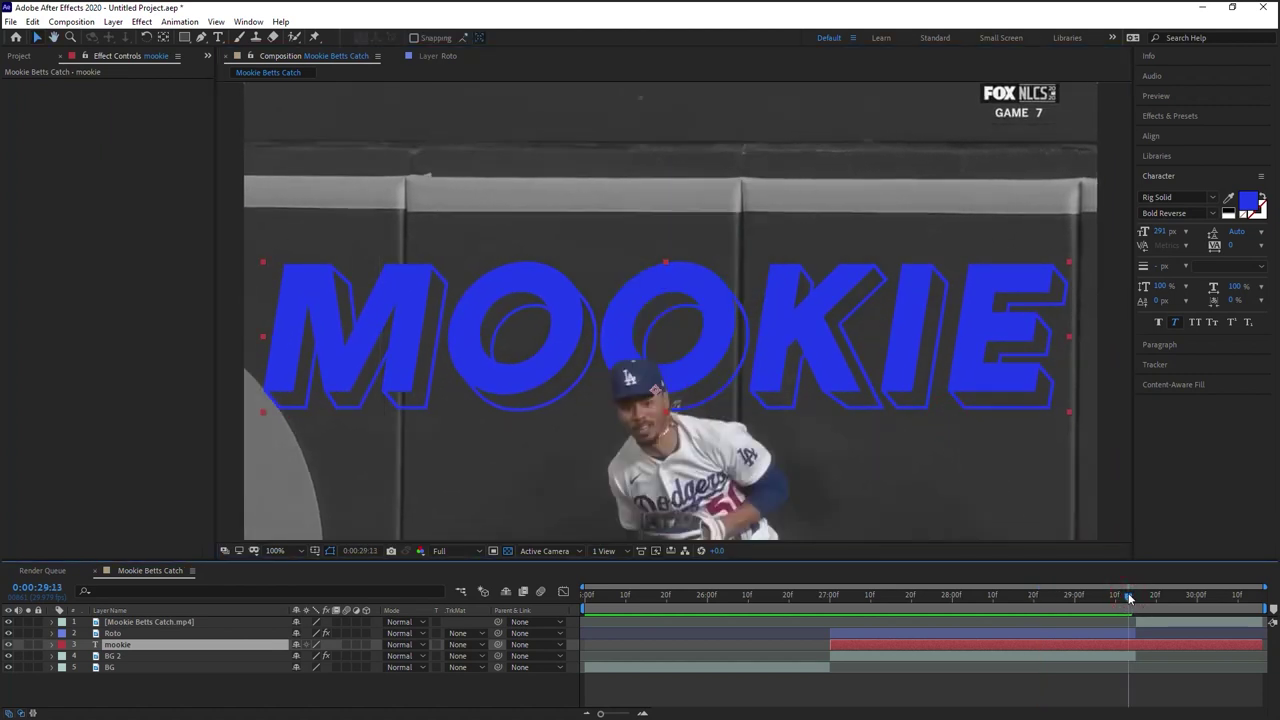
{"action": "key", "text": "alt+]"}
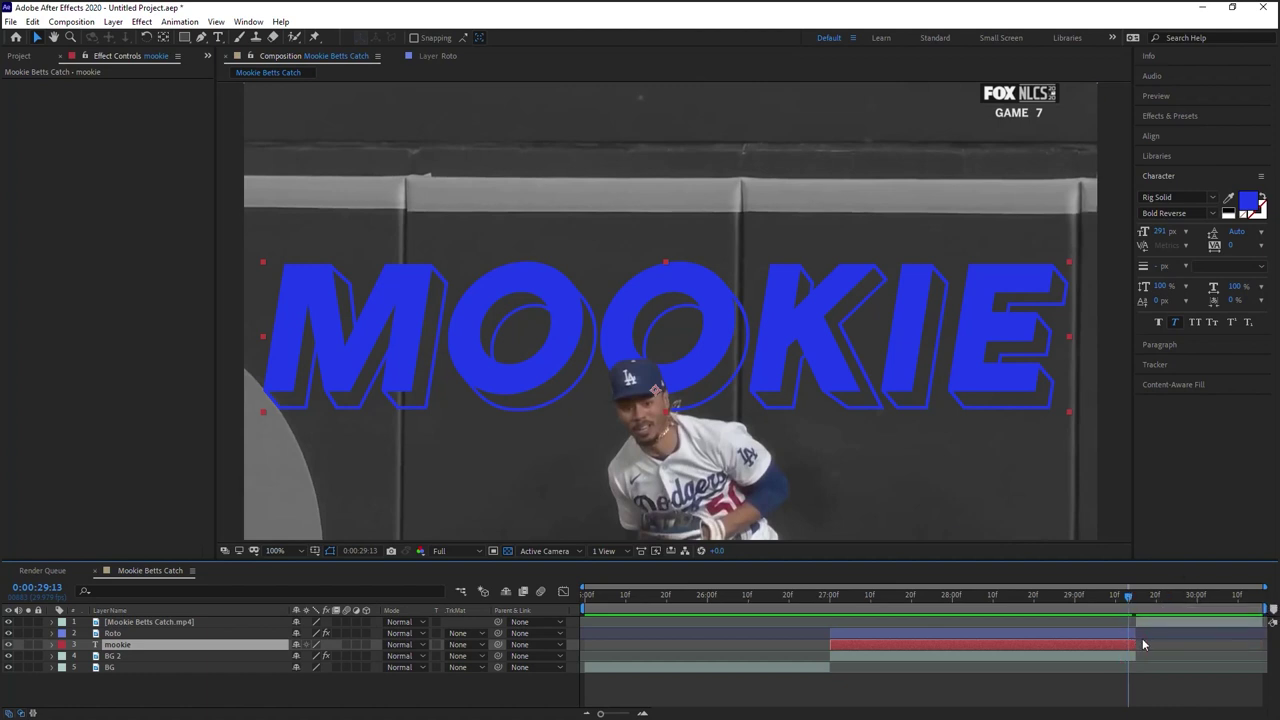
{"action": "left_click_drag", "start_coordinate": [1129, 597], "coordinate": [1001, 606]}
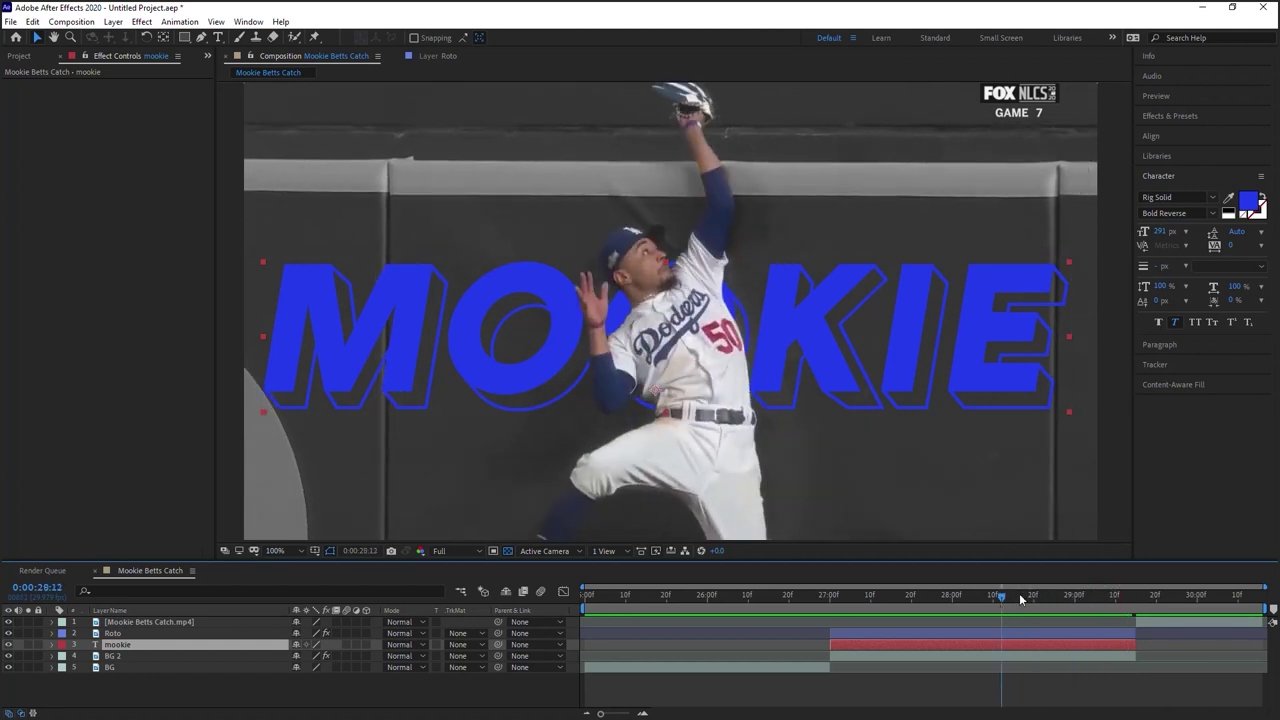